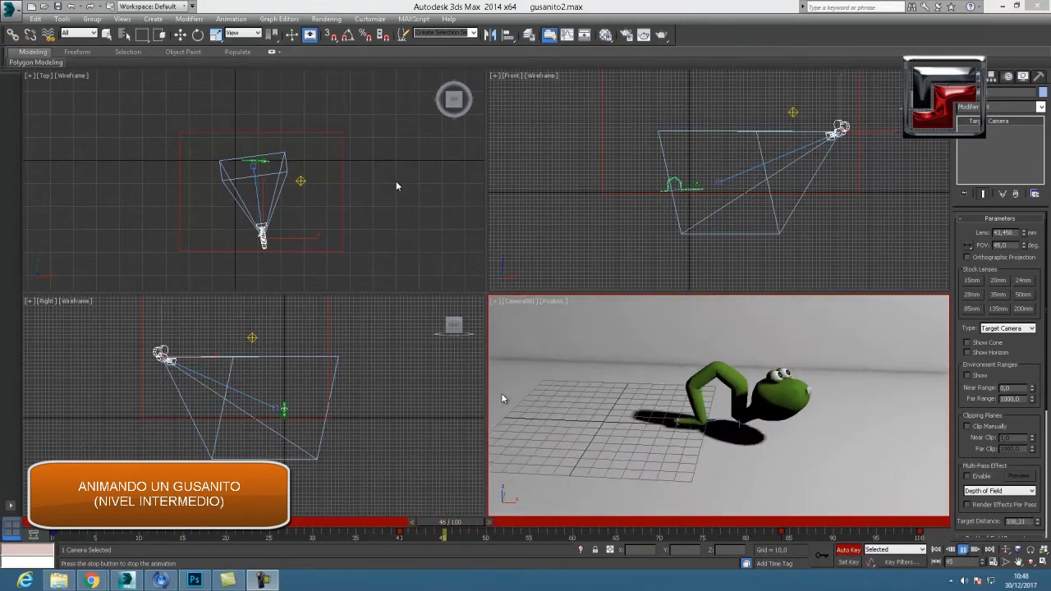
- Review the finished worm animation through the camera view, full size and beside the other views, in realistic and wireframe display
{"action": "left_click", "coordinate": [1042, 563]}
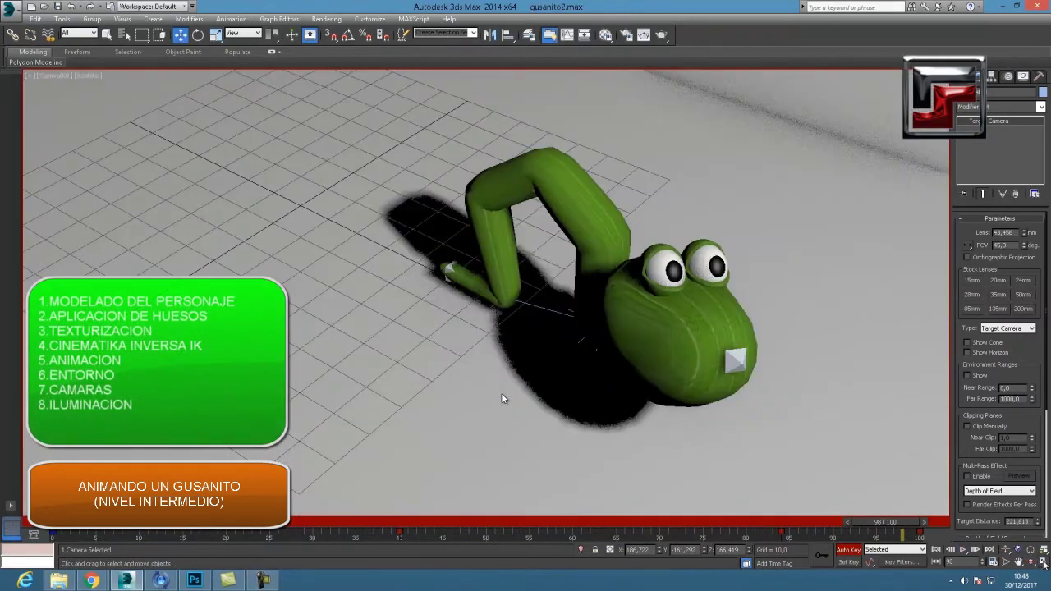
{"action": "left_click", "coordinate": [1043, 563]}
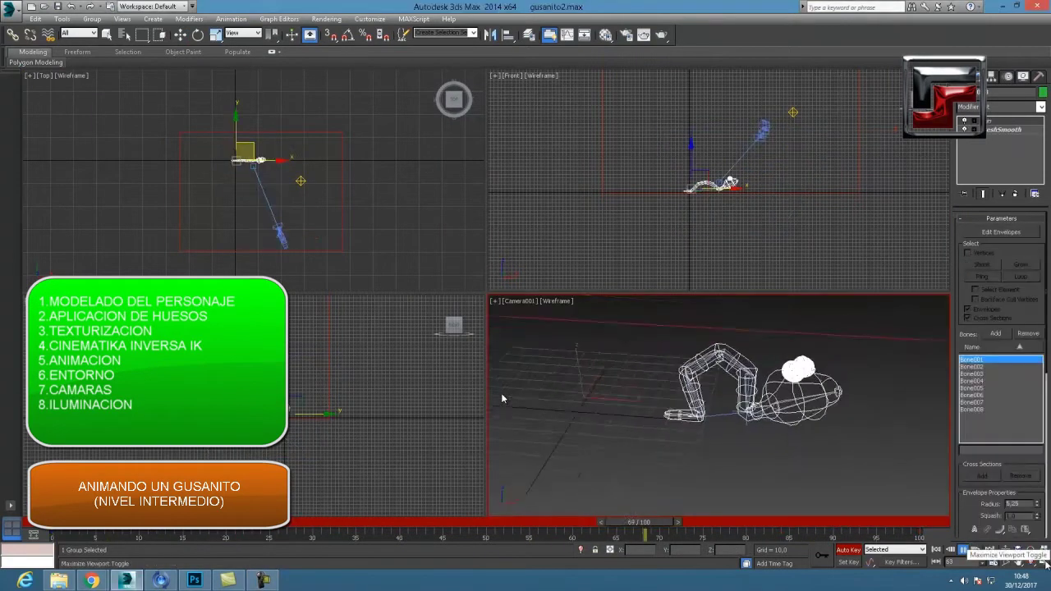
{"action": "key", "text": "alt+w"}
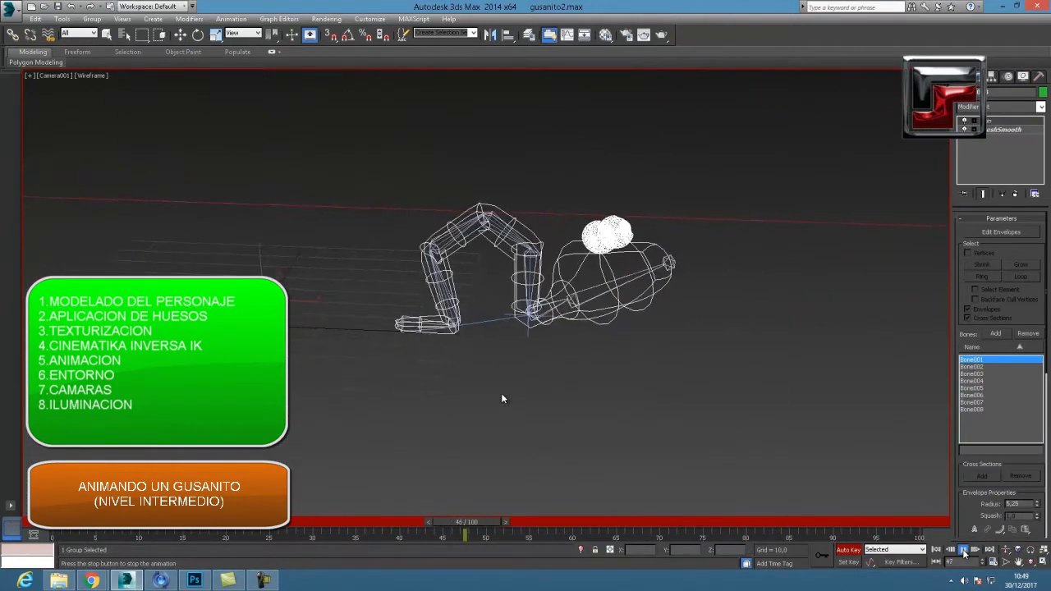
{"action": "key", "text": "alt+w"}
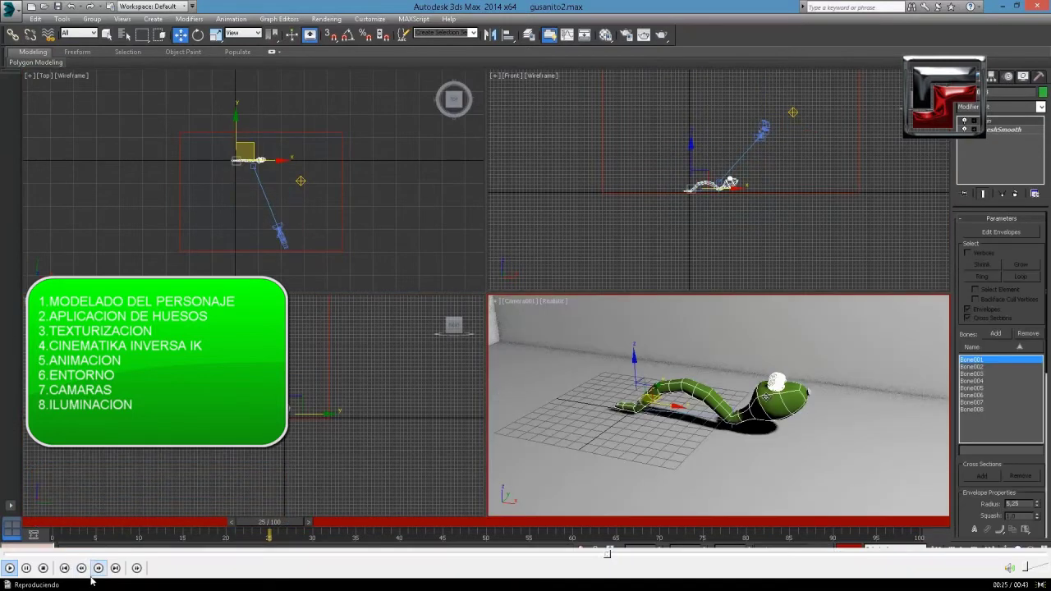
{"action": "key", "text": "F3"}
{"action": "left_click", "coordinate": [1043, 562]}
{"action": "left_click", "coordinate": [1042, 565]}
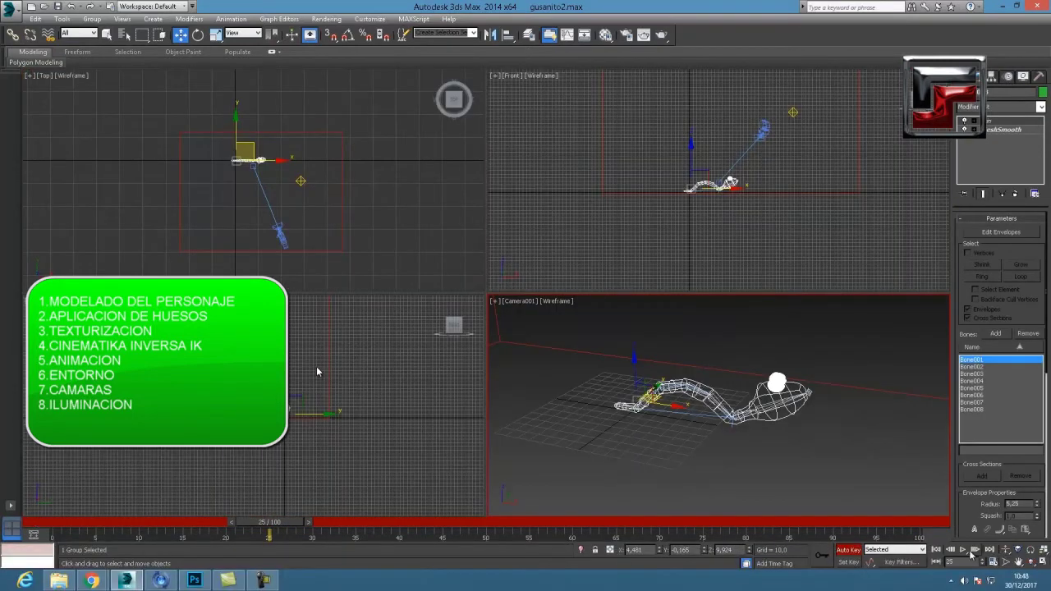
{"action": "key", "text": "alt+w"}
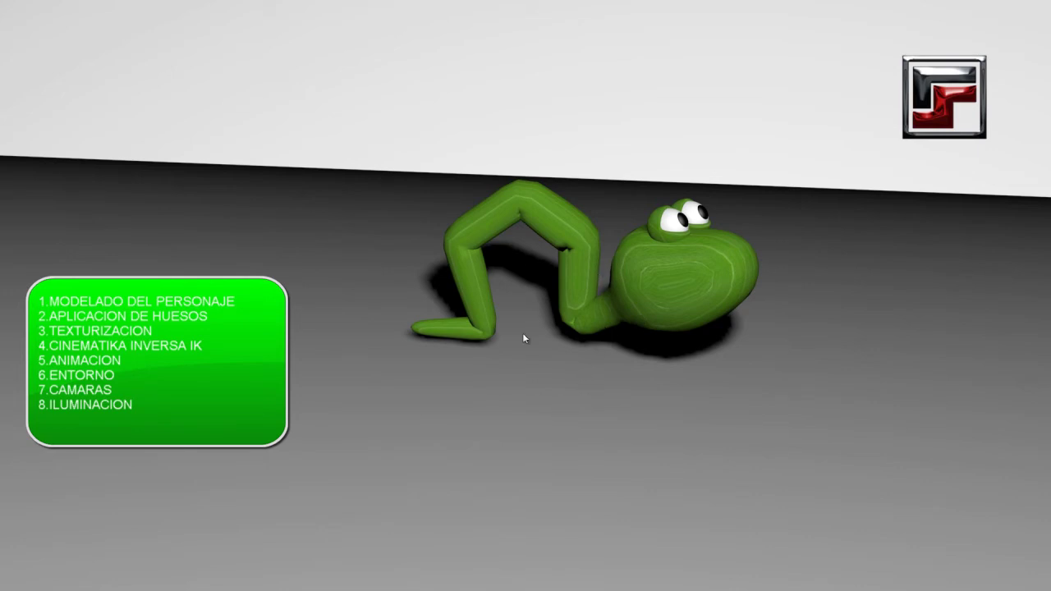
- Leave the full-screen video, switch to 3ds Max and scrub the timeline to examine how the green worm moves in the perspective view
{"action": "double_click", "coordinate": [532, 283]}
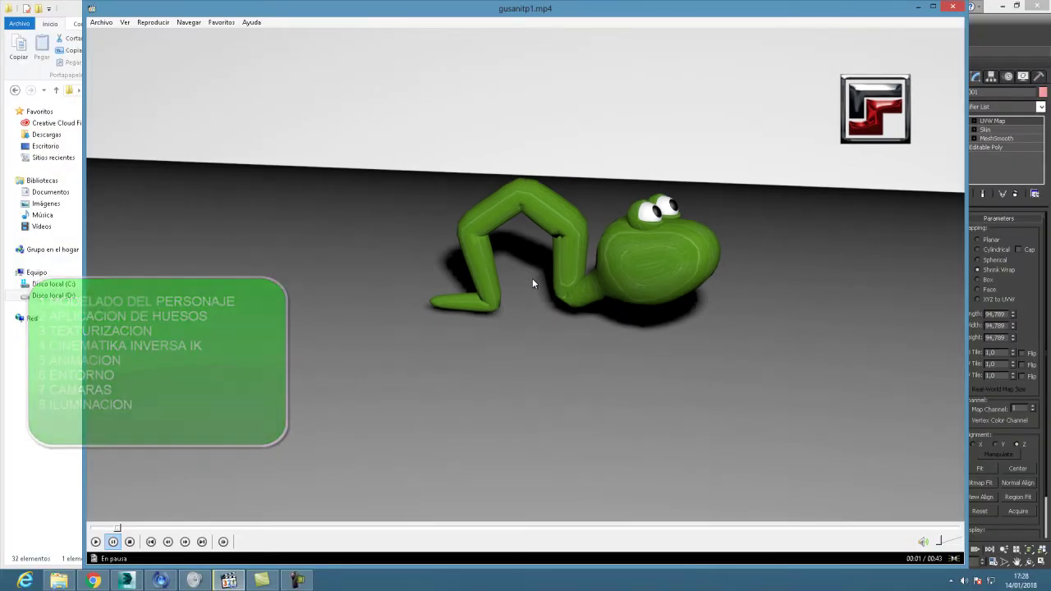
{"action": "left_click", "coordinate": [126, 580]}
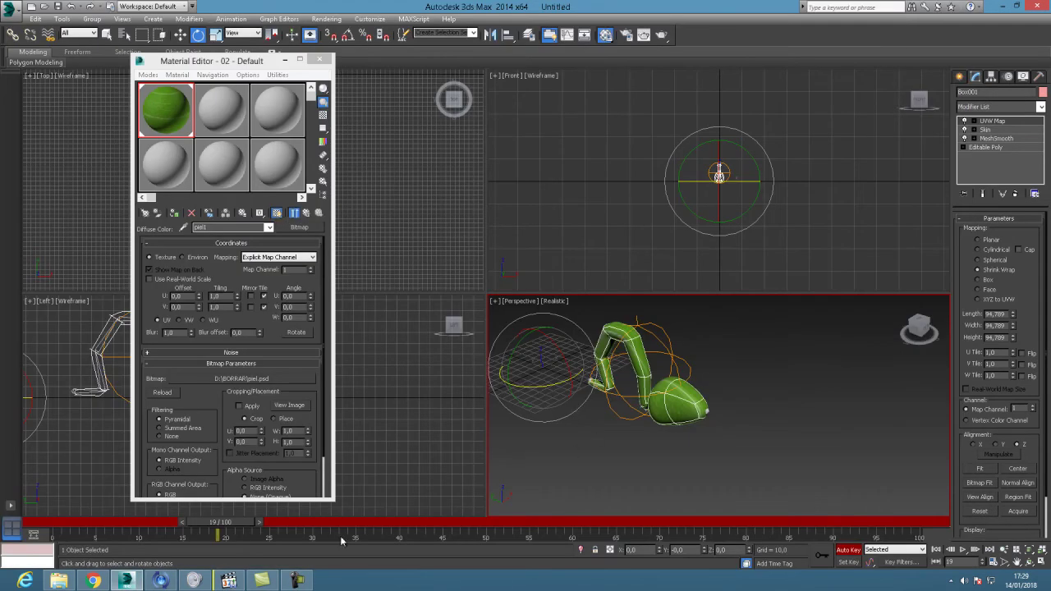
{"action": "left_click_drag", "start_coordinate": [232, 528], "coordinate": [156, 522]}
{"action": "key", "text": "e"}
{"action": "left_click", "coordinate": [1041, 562]}
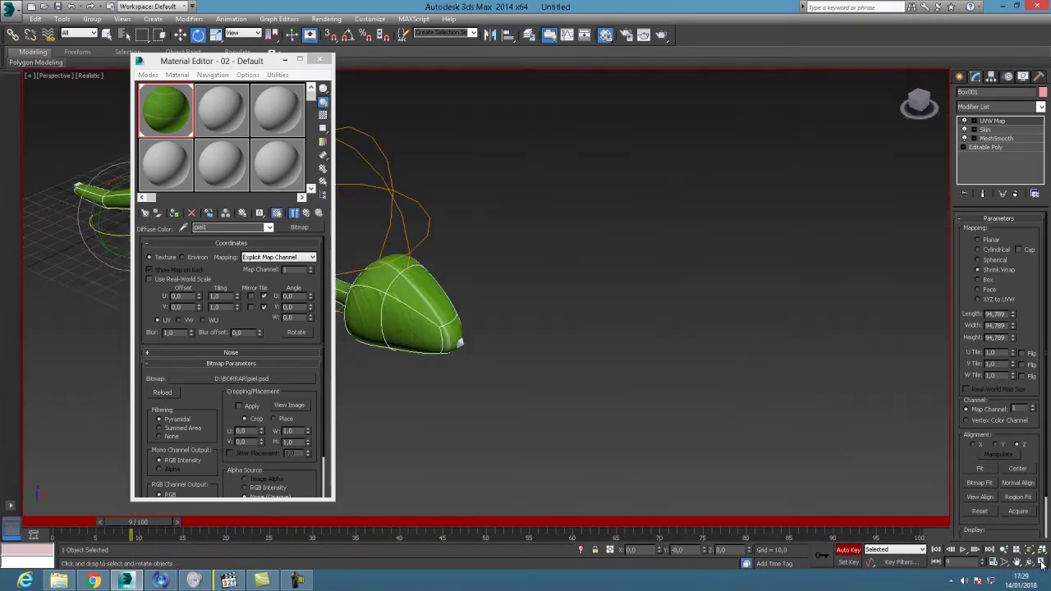
{"action": "left_click", "coordinate": [285, 60]}
{"action": "left_click_drag", "start_coordinate": [153, 526], "coordinate": [895, 522]}
{"action": "key", "text": "e"}
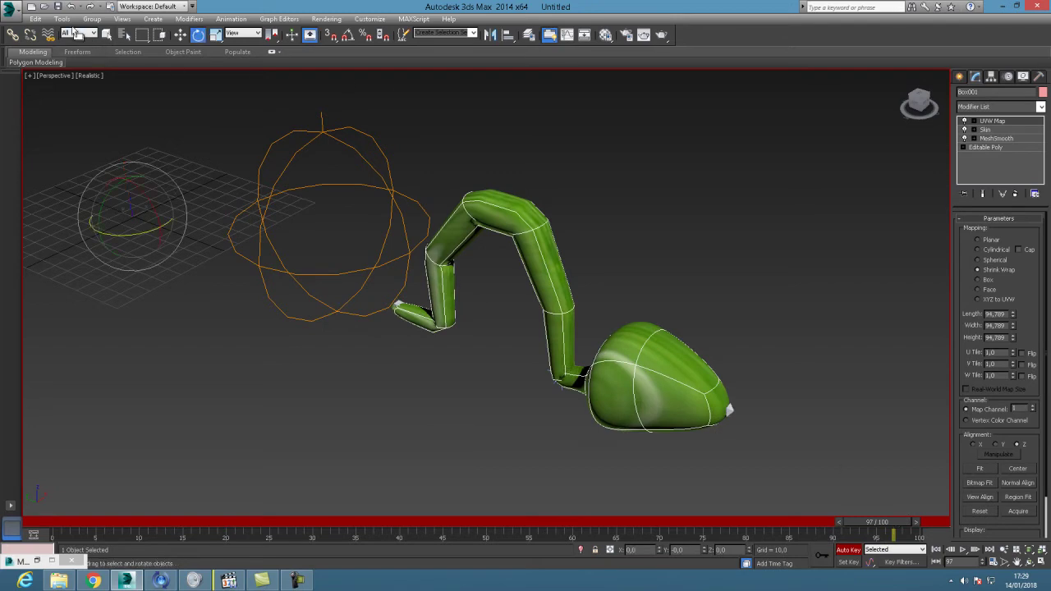
{"action": "left_click", "coordinate": [32, 8]}
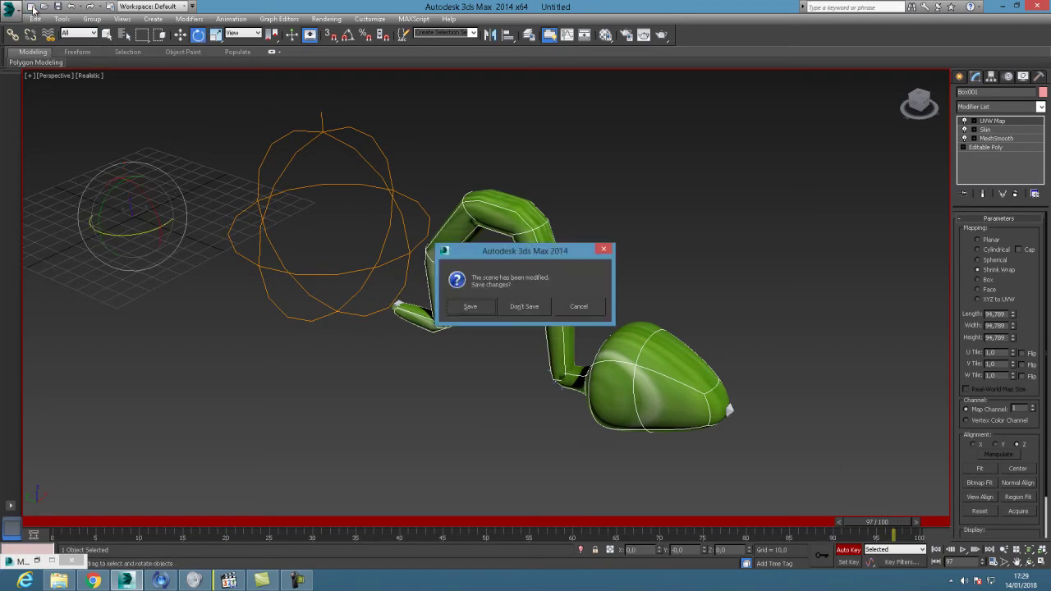
{"action": "left_click", "coordinate": [524, 307]}
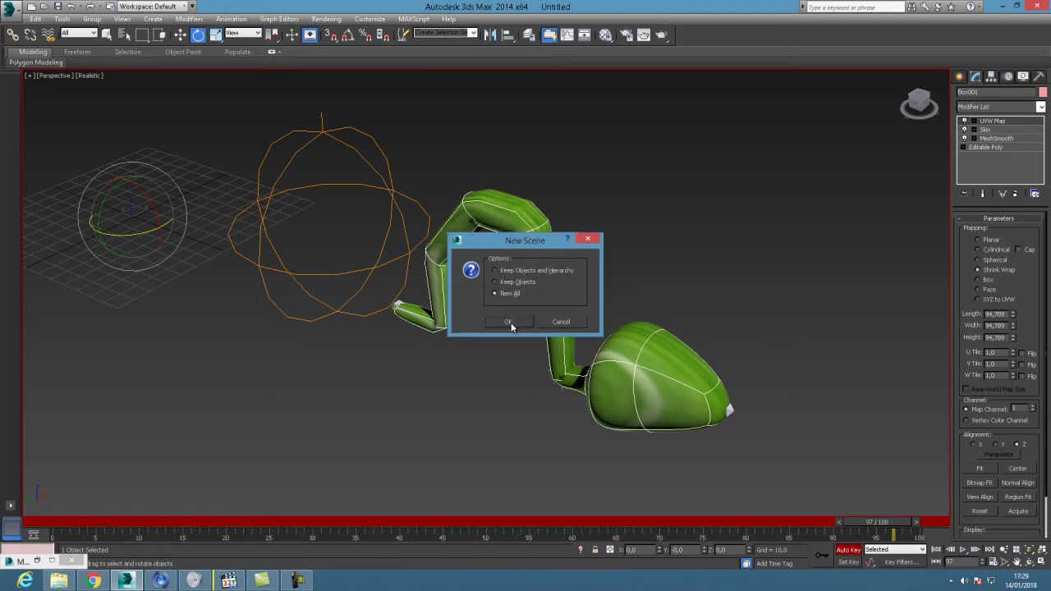
{"action": "left_click", "coordinate": [561, 322]}
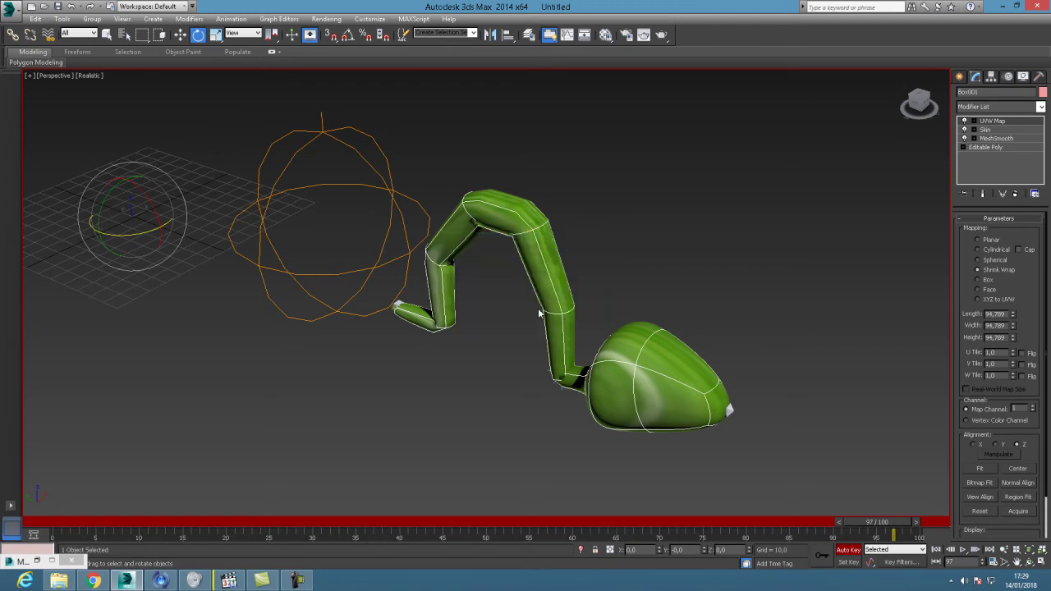
- Start a fresh scene, saving the current worm scene as demo1 in the Documents library
{"action": "left_click", "coordinate": [20, 9]}
{"action": "left_click", "coordinate": [37, 36]}
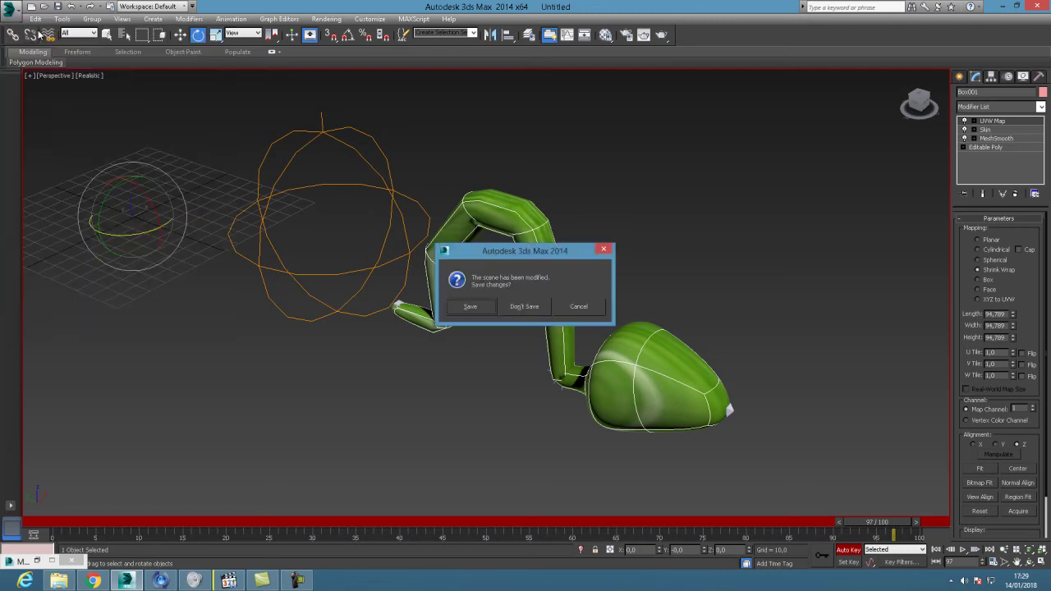
{"action": "left_click", "coordinate": [493, 311]}
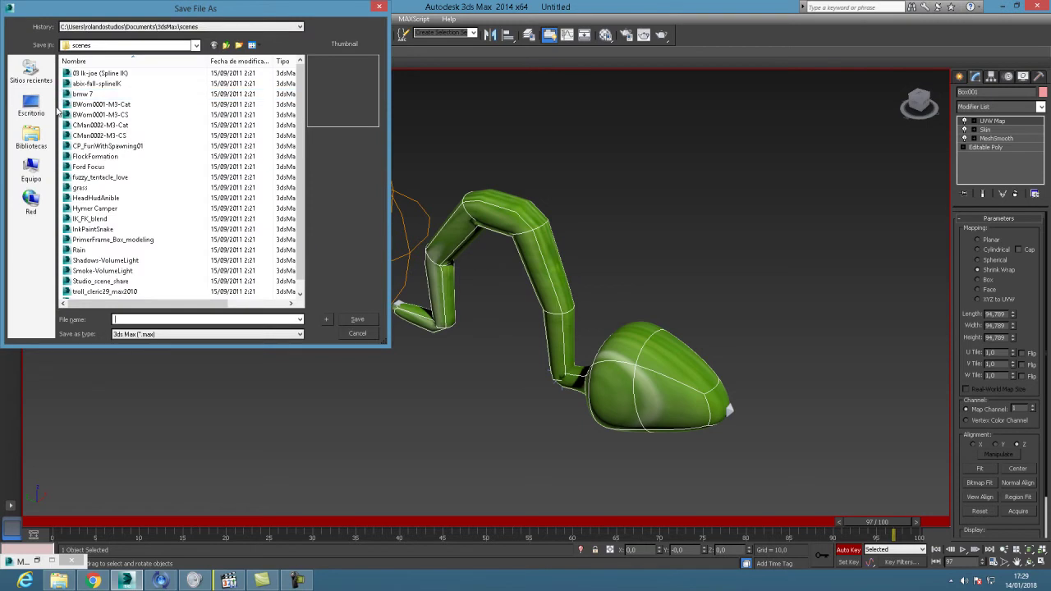
{"action": "left_click", "coordinate": [30, 105]}
{"action": "left_click", "coordinate": [31, 138]}
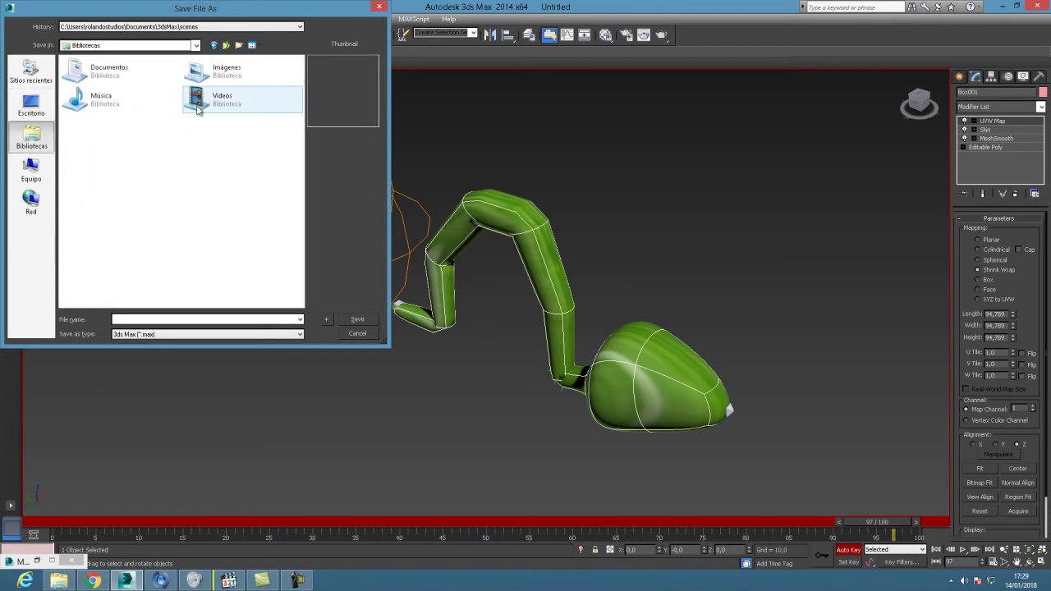
{"action": "double_click", "coordinate": [114, 76]}
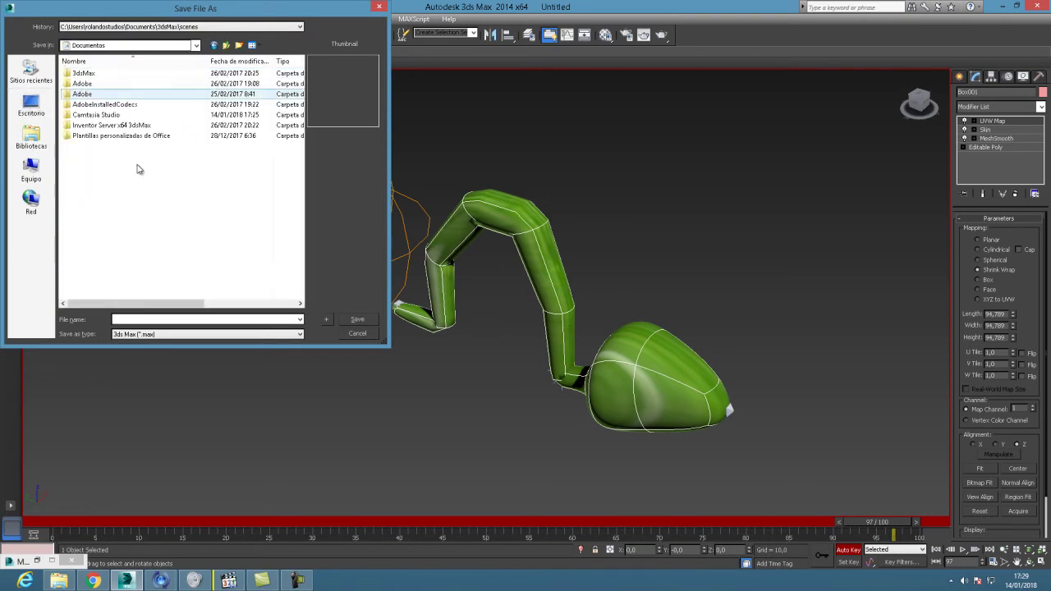
{"action": "left_click", "coordinate": [127, 320]}
{"action": "type", "text": "demo1"}
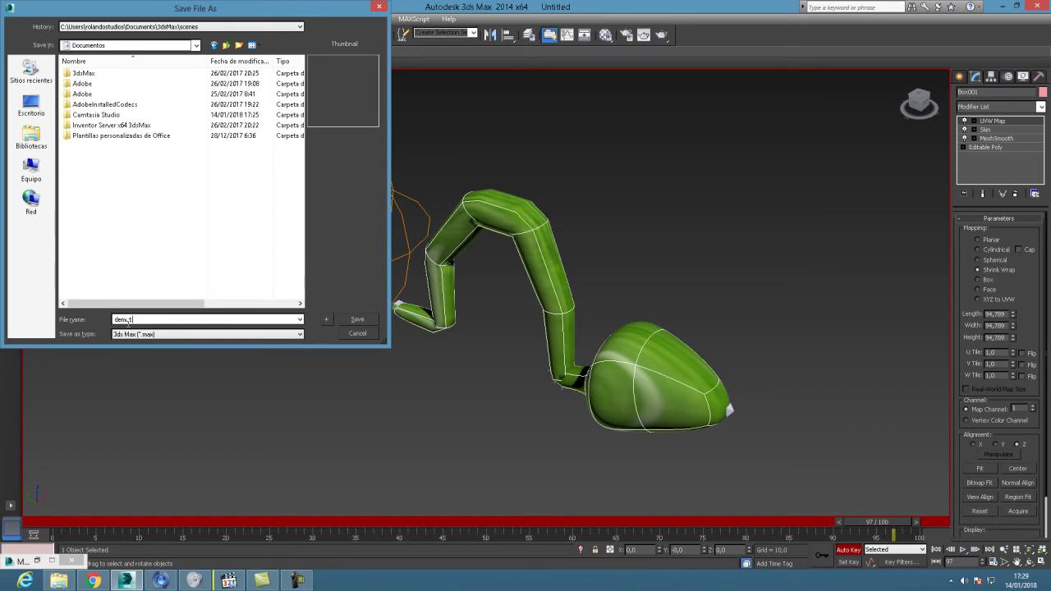
{"action": "left_click", "coordinate": [352, 320]}
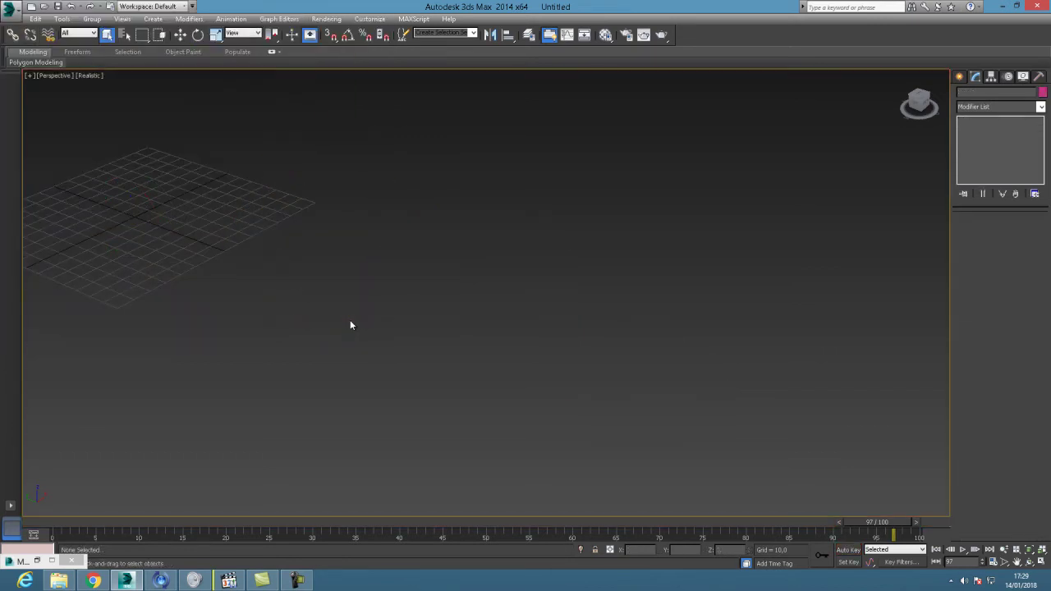
- Draw a standard box about 21 units wide and 21 high near the centre of the grid in the perspective view
{"action": "left_click", "coordinate": [1041, 563]}
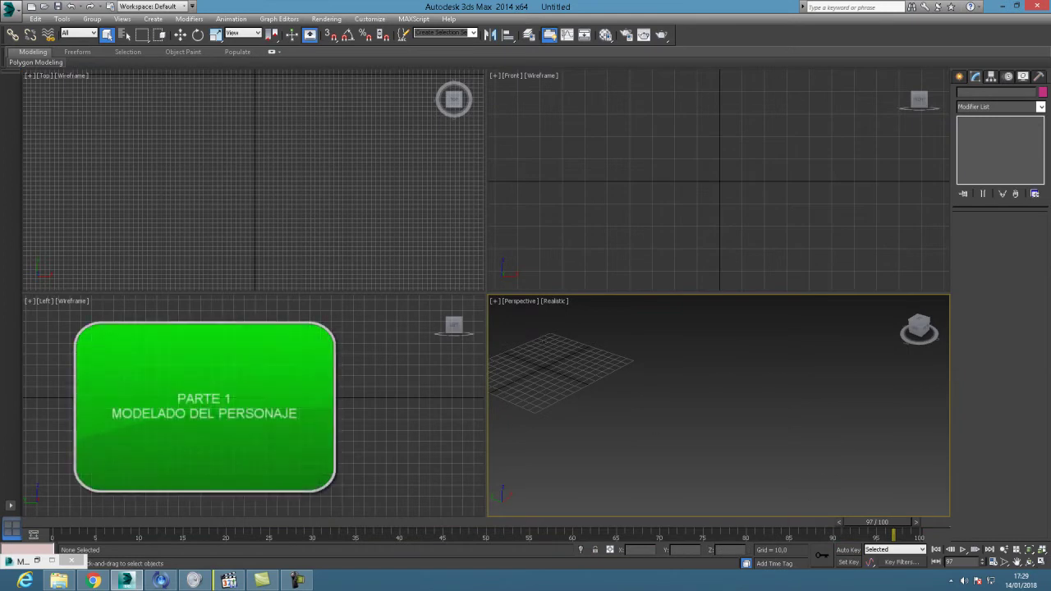
{"action": "left_click", "coordinate": [1045, 553]}
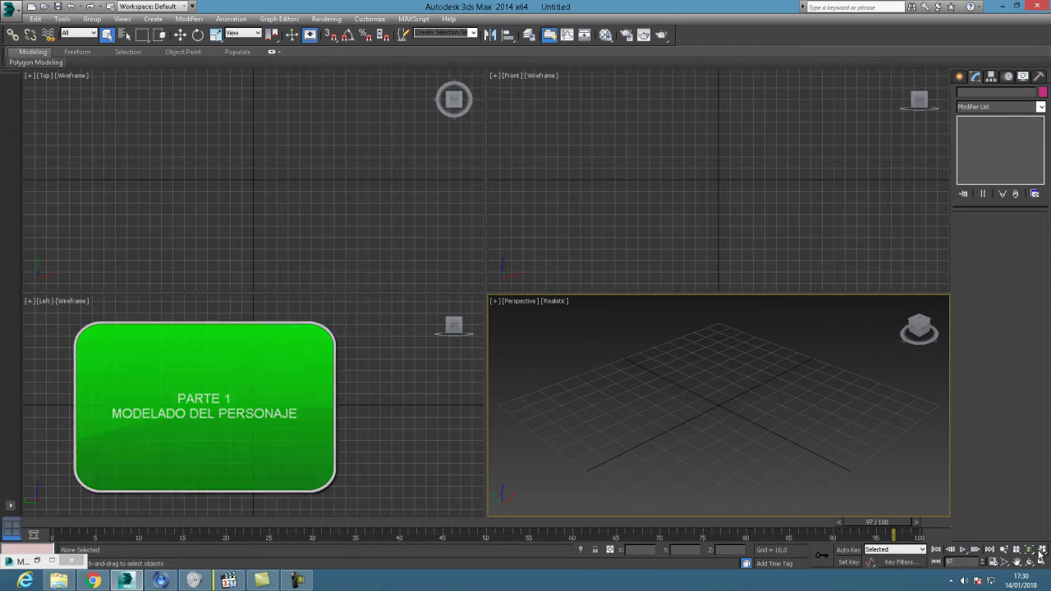
{"action": "left_click", "coordinate": [959, 77]}
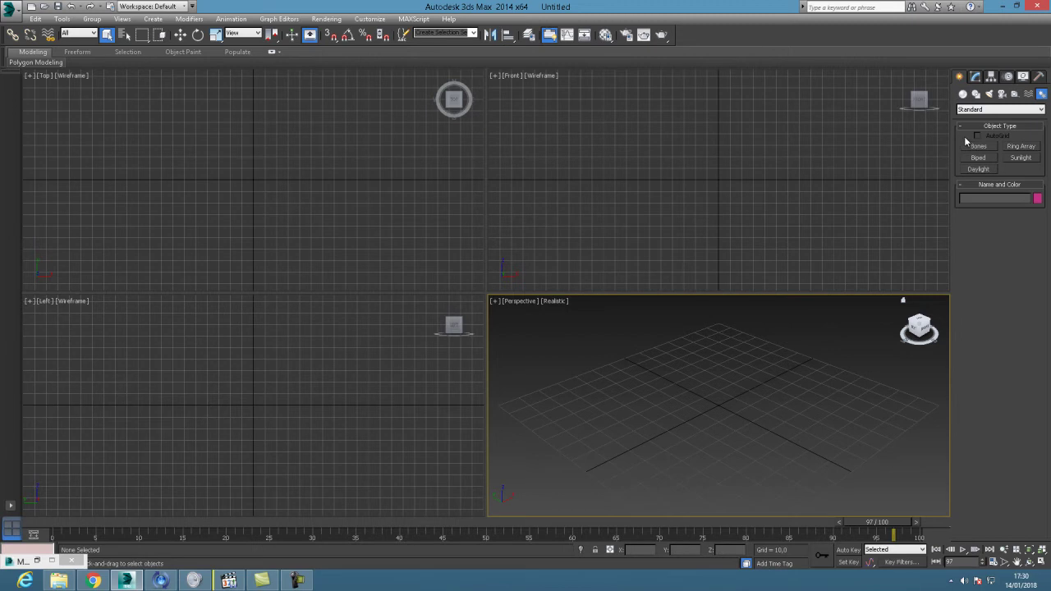
{"action": "left_click", "coordinate": [964, 95]}
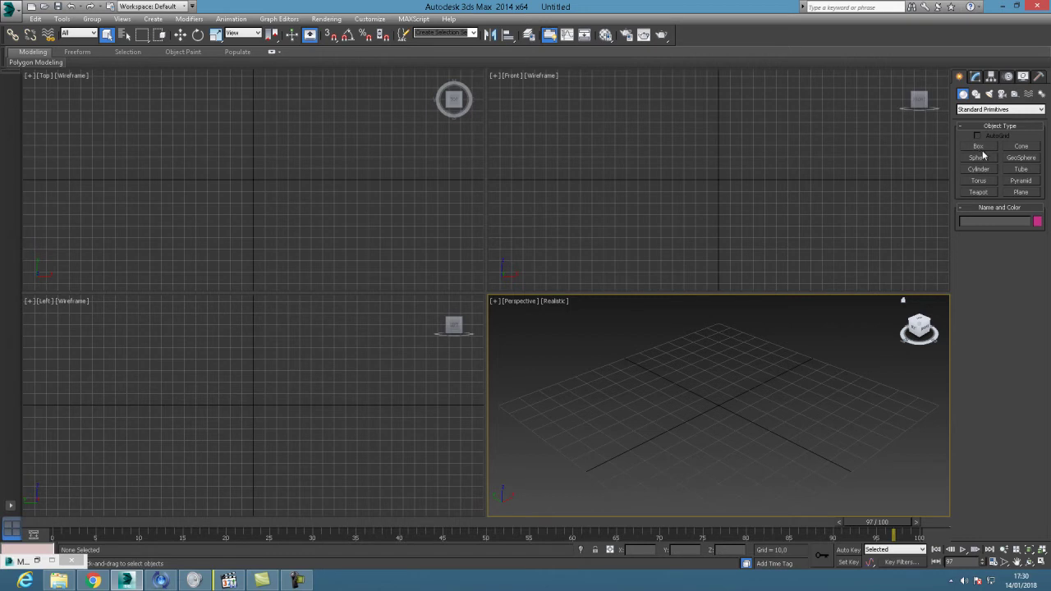
{"action": "left_click", "coordinate": [978, 146]}
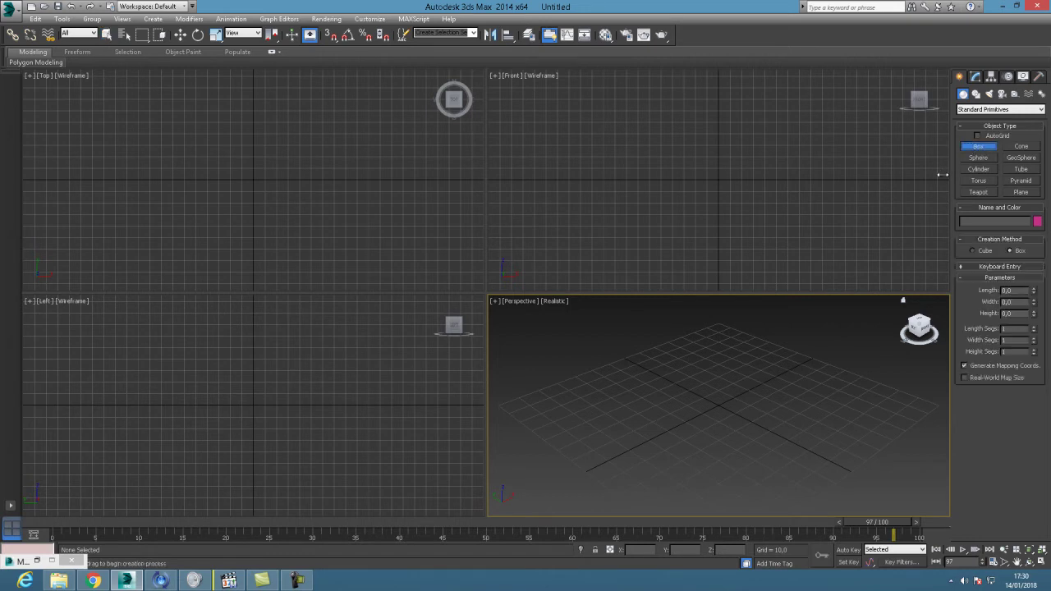
{"action": "left_click_drag", "start_coordinate": [713, 429], "coordinate": [698, 404]}
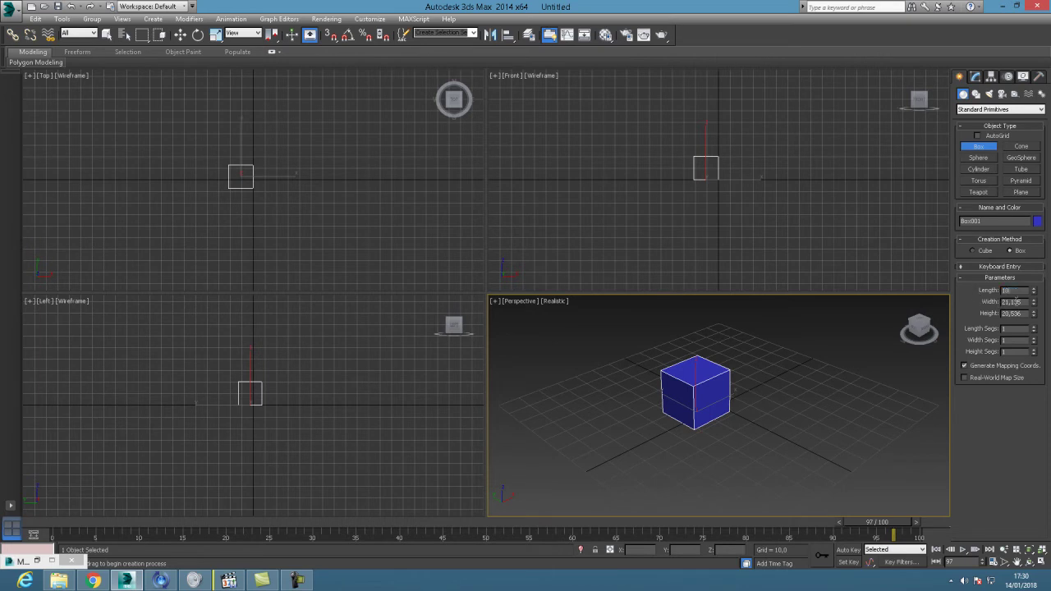
- Set the box's length, width and height to 10
{"action": "type", "text": "10"}
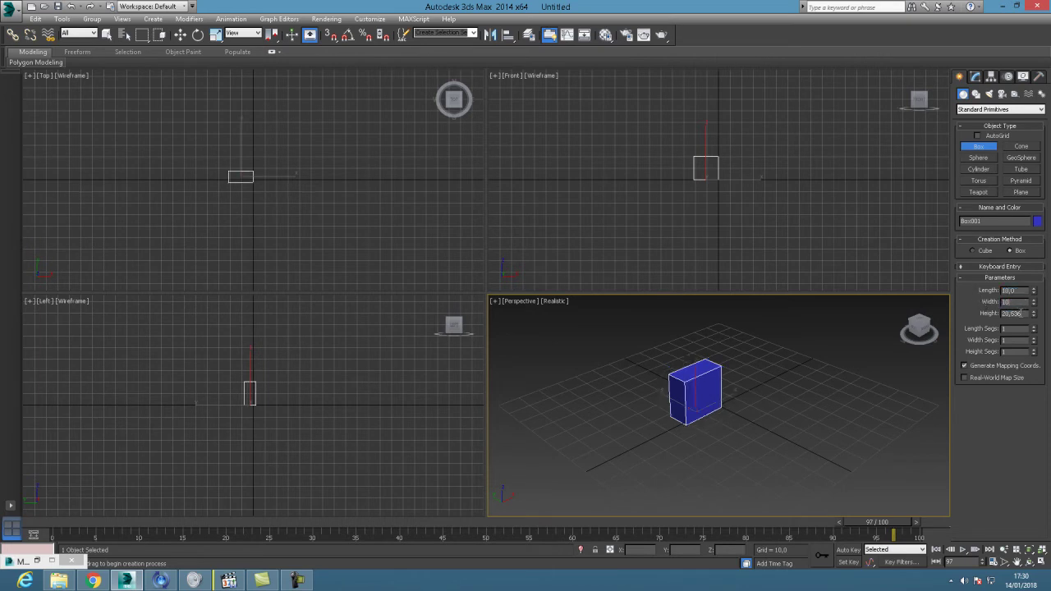
{"action": "key", "text": "Tab"}
{"action": "type", "text": "10"}
{"action": "key", "text": "Return"}
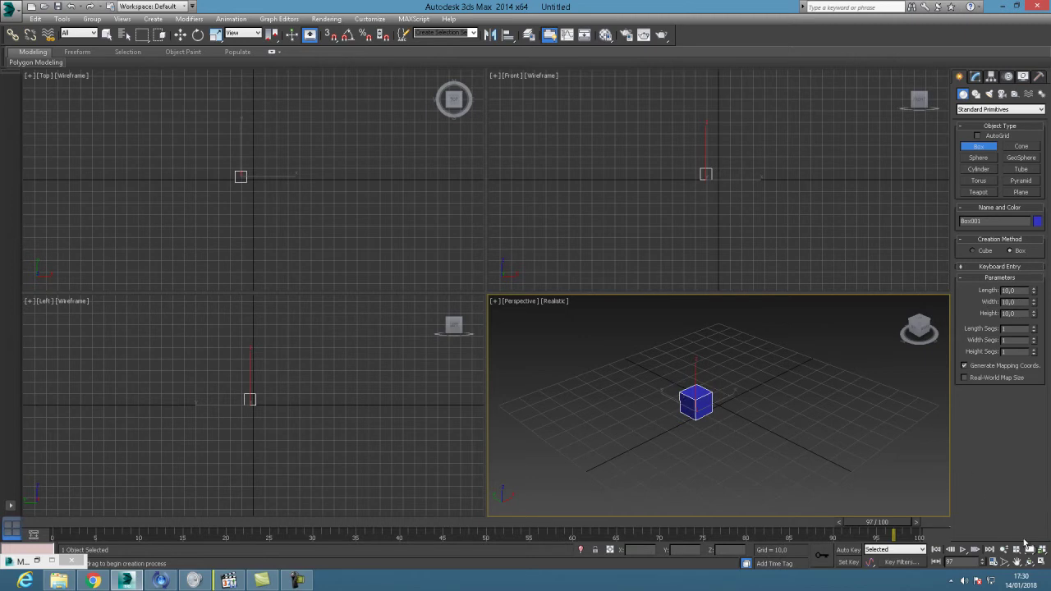
- Finish box creation and convert the cube to an Editable Poly
{"action": "left_click", "coordinate": [1042, 562]}
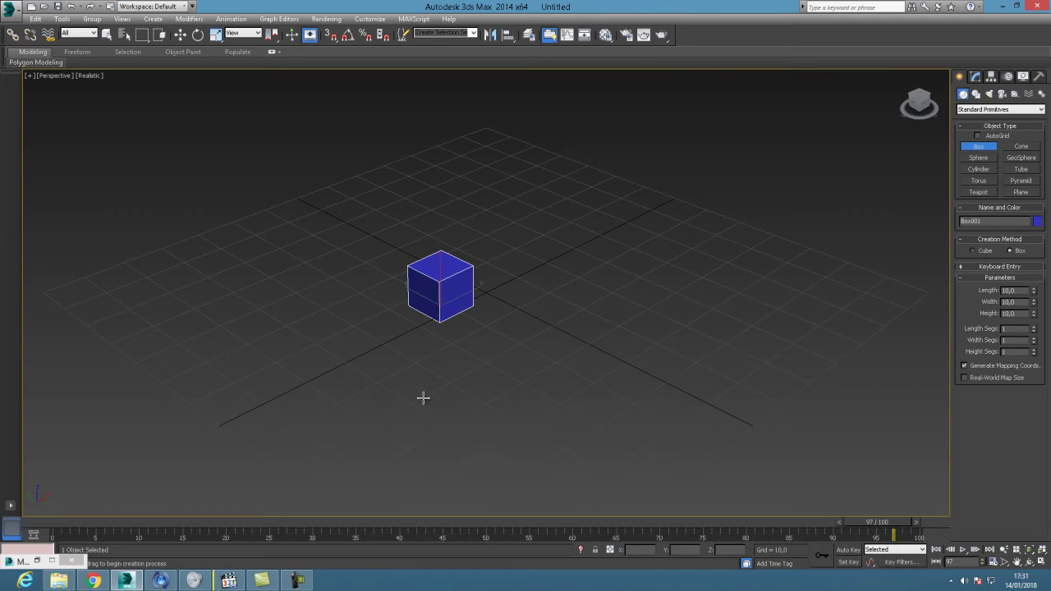
{"action": "right_click", "coordinate": [449, 293]}
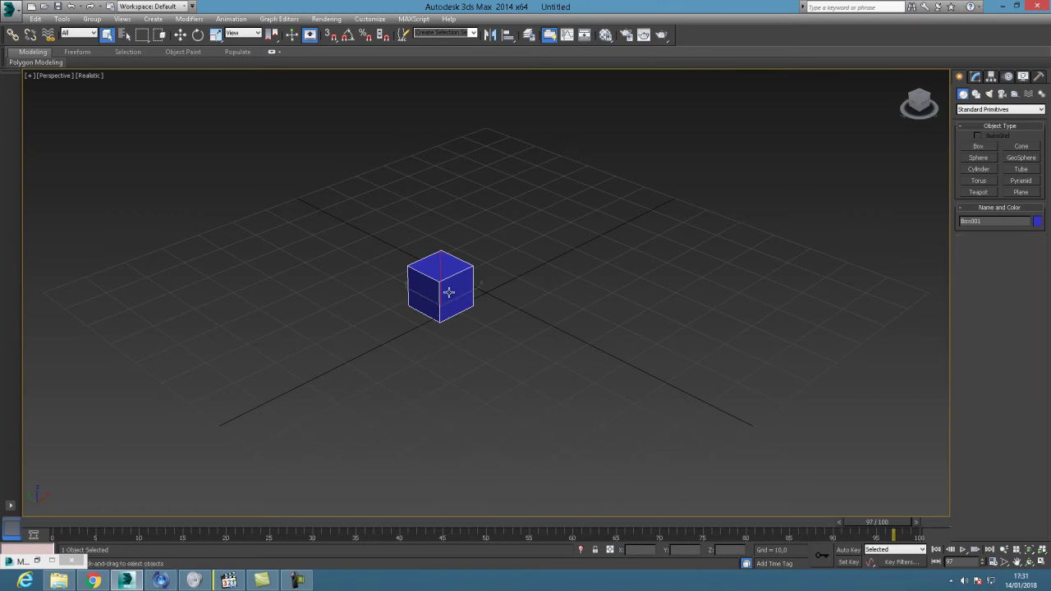
{"action": "right_click", "coordinate": [449, 292]}
{"action": "mouse_move", "coordinate": [486, 391]}
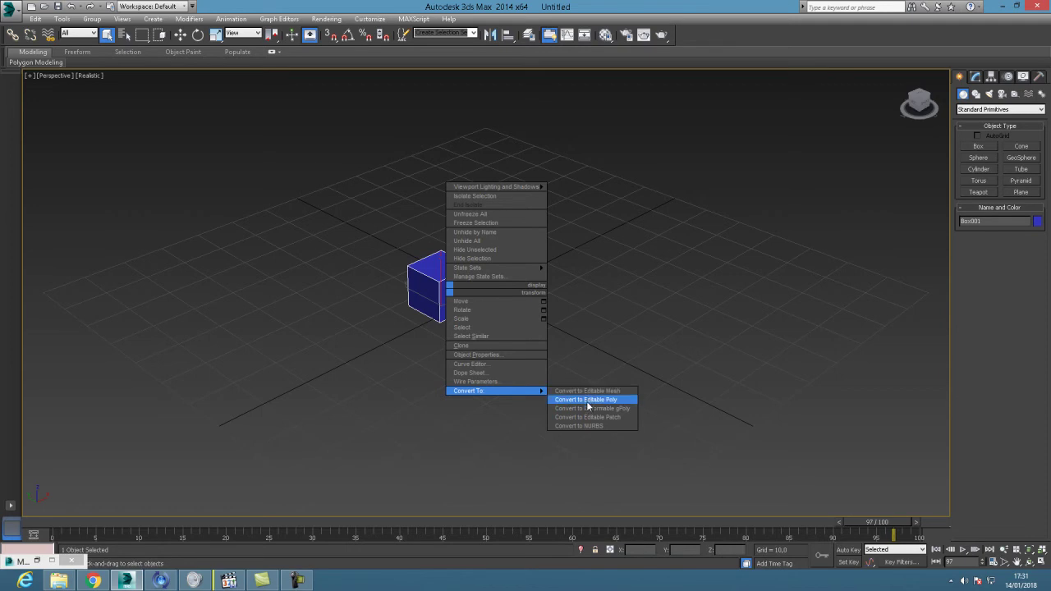
{"action": "left_click", "coordinate": [590, 400]}
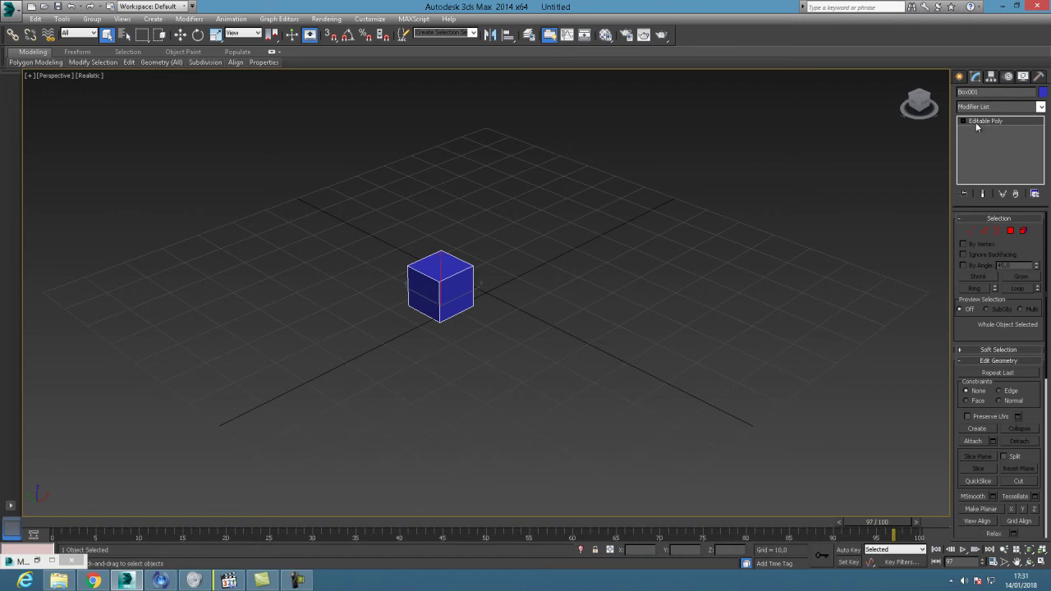
- Extrude one side polygon of the cube nine times by 10 each to form a straight bar of ten segments
{"action": "left_click", "coordinate": [1011, 233]}
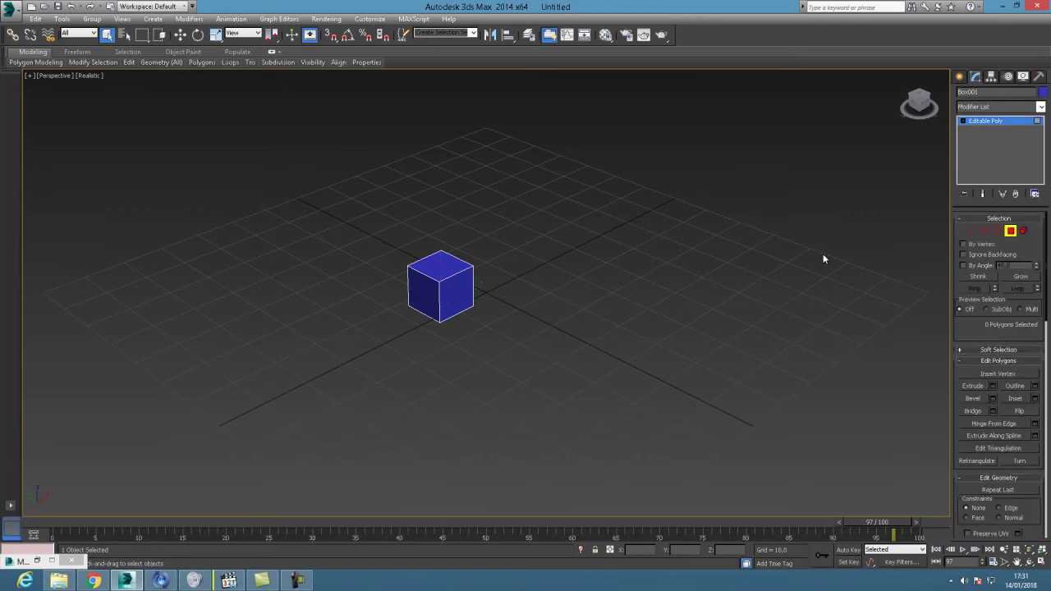
{"action": "left_click", "coordinate": [466, 285]}
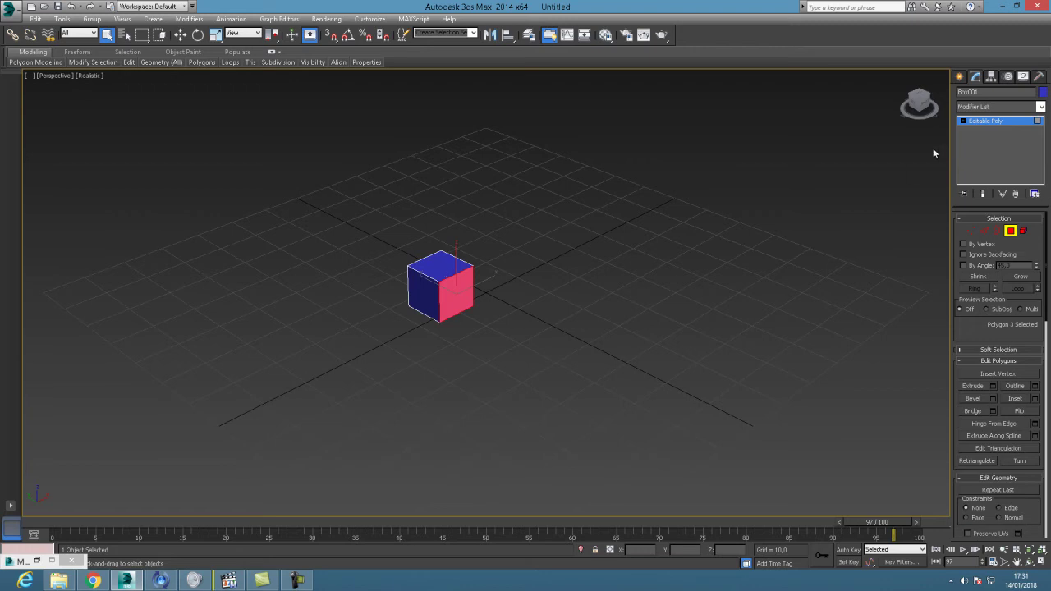
{"action": "left_click", "coordinate": [993, 386]}
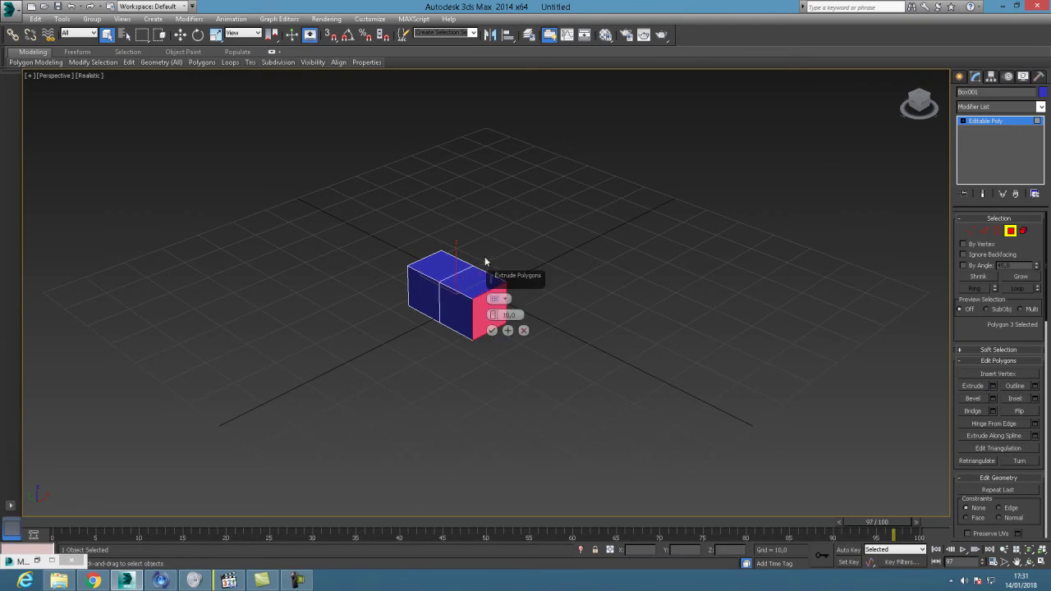
{"action": "left_click", "coordinate": [509, 331]}
{"action": "left_click", "coordinate": [508, 331]}
{"action": "left_click", "coordinate": [508, 331]}
{"action": "left_click", "coordinate": [508, 331]}
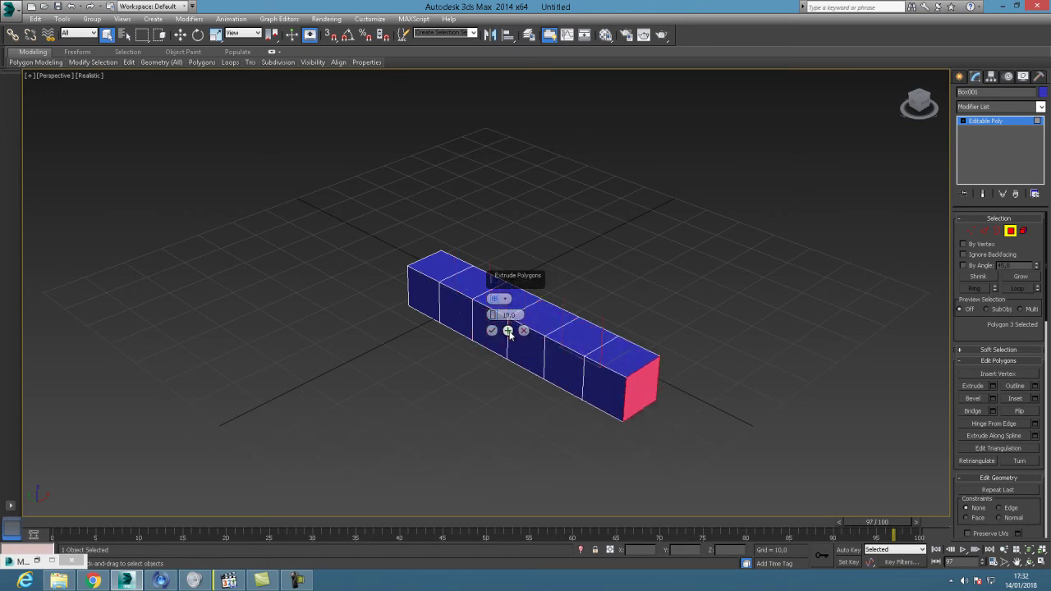
{"action": "left_click", "coordinate": [508, 331]}
{"action": "left_click", "coordinate": [509, 330]}
{"action": "left_click", "coordinate": [509, 331]}
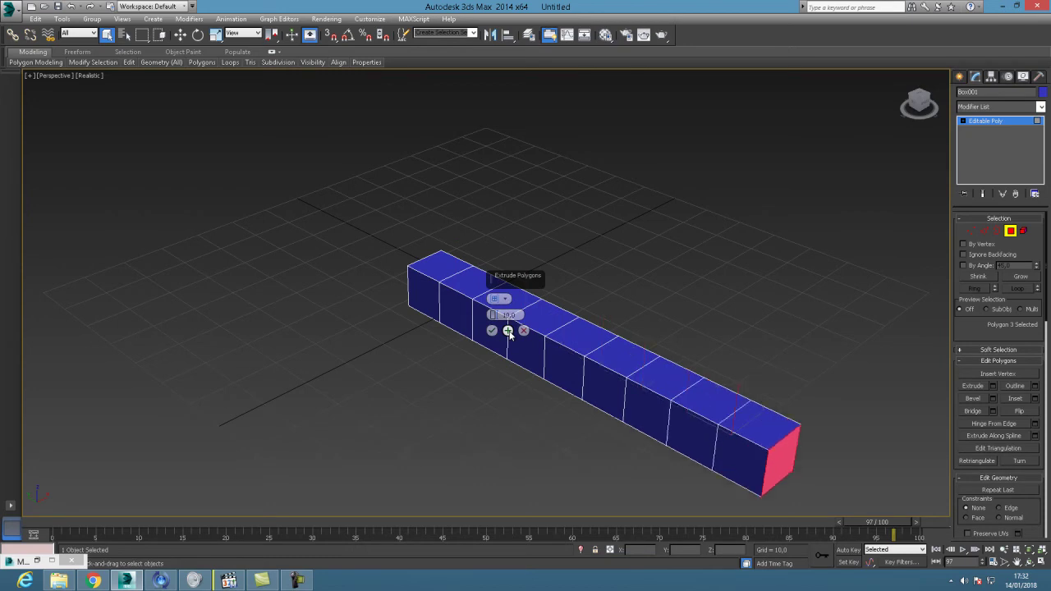
{"action": "left_click", "coordinate": [508, 331]}
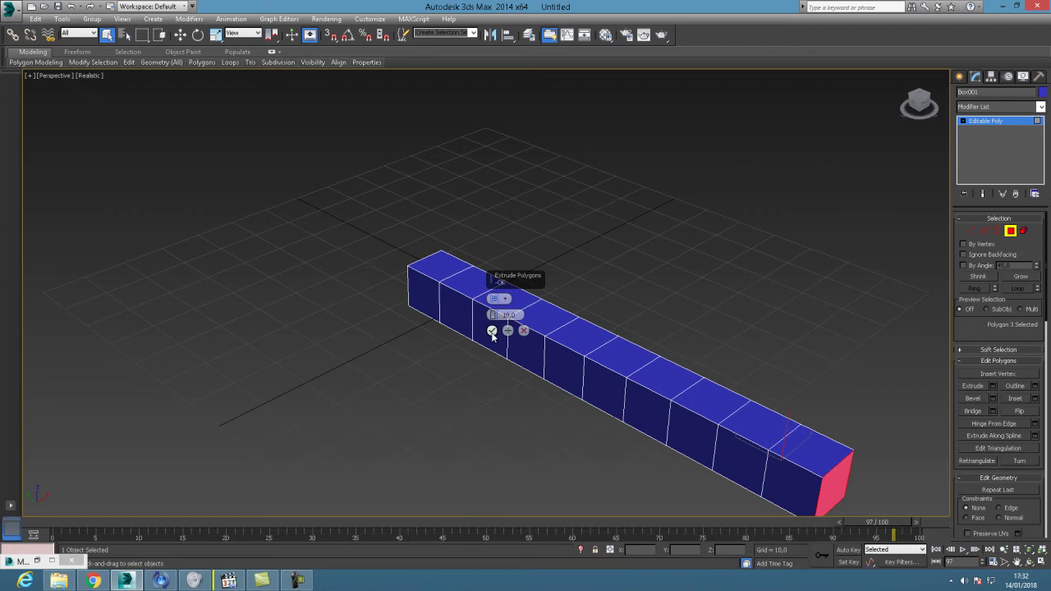
{"action": "left_click", "coordinate": [491, 331]}
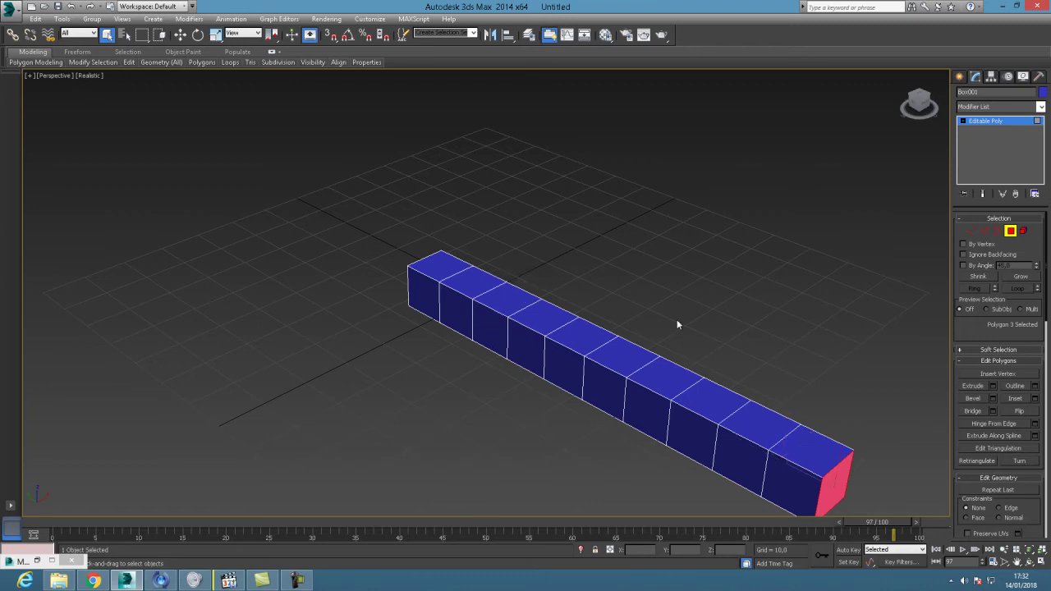
- Frame the extruded bar and show it in a maximized Left view
{"action": "left_click", "coordinate": [1019, 564]}
{"action": "left_click_drag", "start_coordinate": [612, 406], "coordinate": [497, 331]}
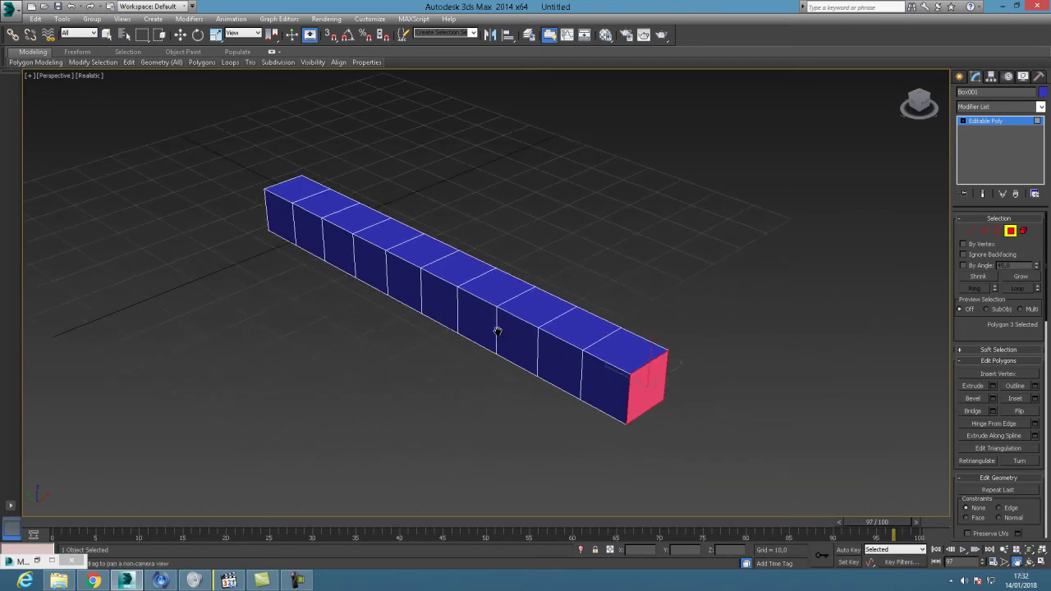
{"action": "key", "text": "ctrl+r"}
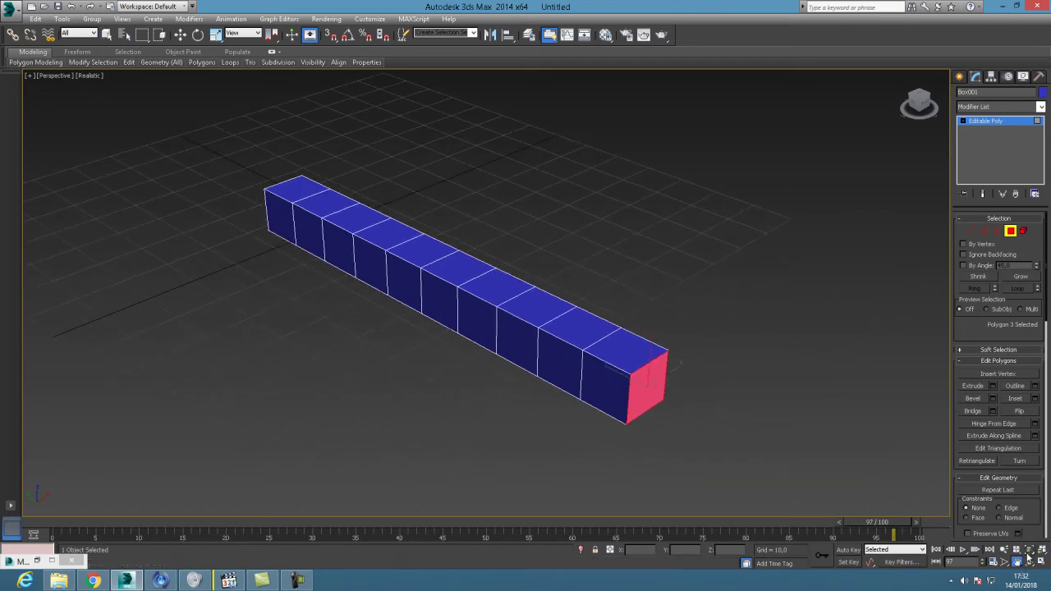
{"action": "left_click_drag", "start_coordinate": [772, 451], "coordinate": [597, 303]}
{"action": "left_click", "coordinate": [1016, 563]}
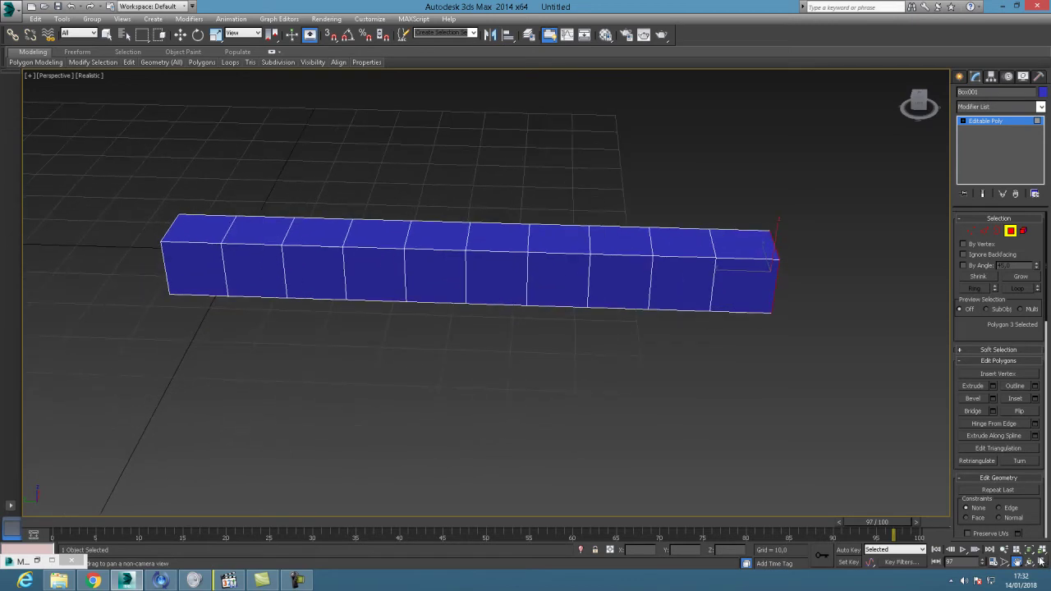
{"action": "left_click", "coordinate": [1041, 564]}
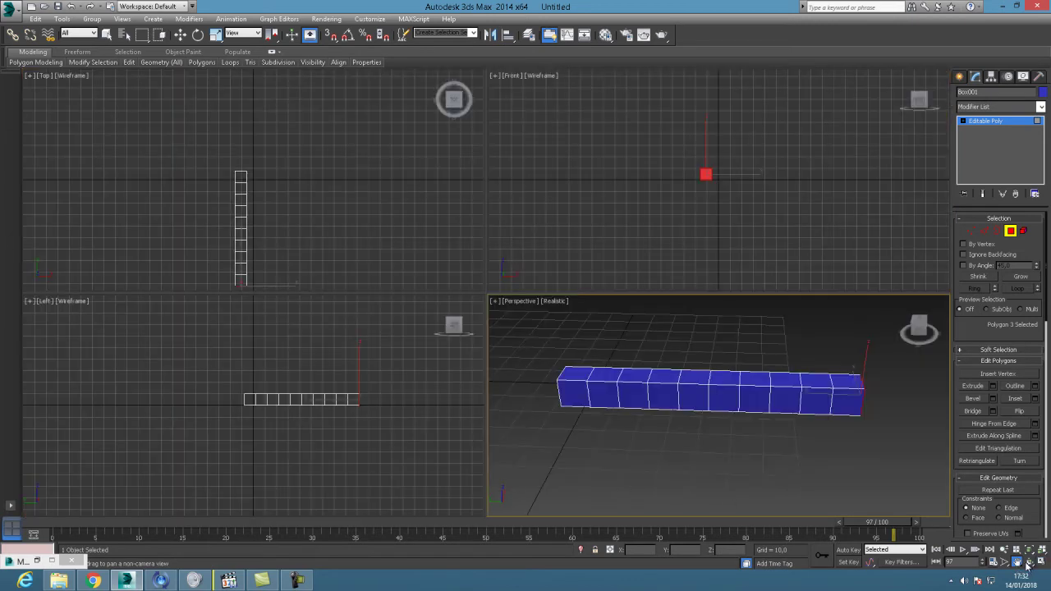
{"action": "left_click", "coordinate": [1004, 549]}
{"action": "left_click_drag", "start_coordinate": [338, 443], "coordinate": [394, 425]}
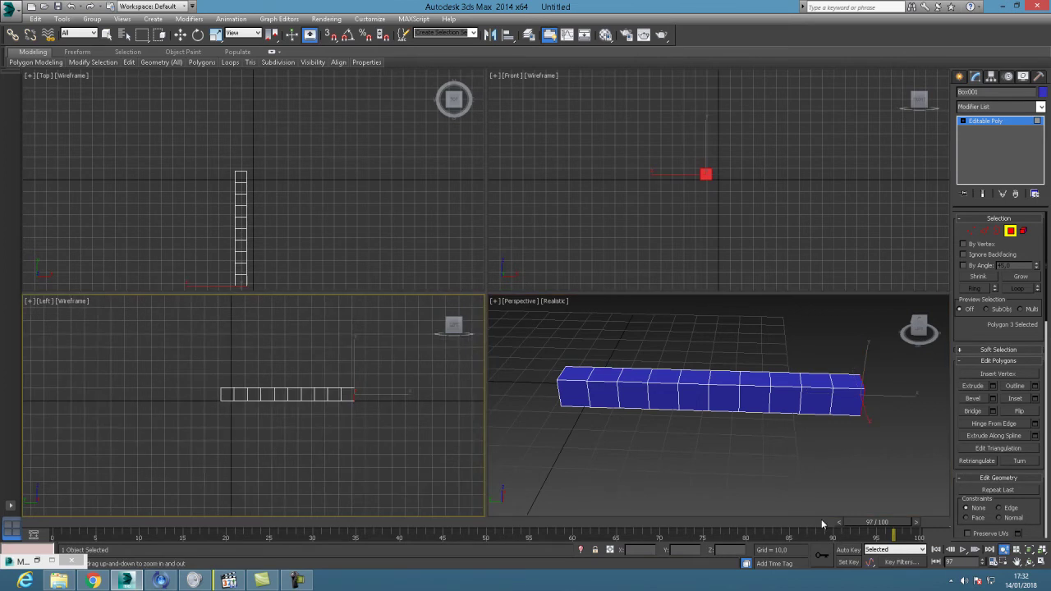
{"action": "left_click", "coordinate": [1042, 563]}
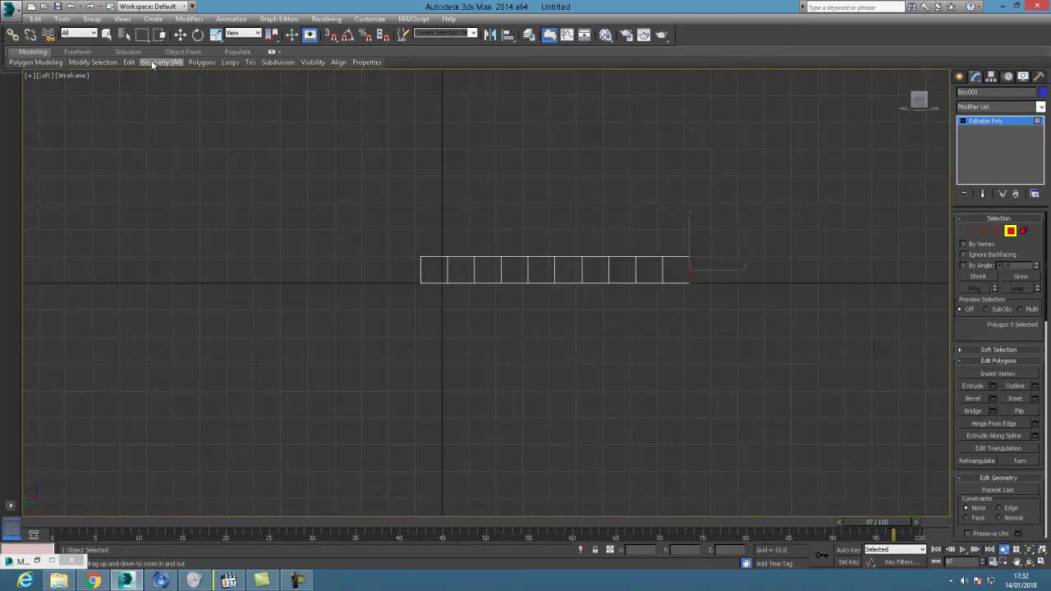
- Move the whole bar along its length so it sits roughly centred on the origin, leaving polygon editing first
{"action": "left_click", "coordinate": [179, 36]}
{"action": "left_click_drag", "start_coordinate": [395, 224], "coordinate": [761, 337]}
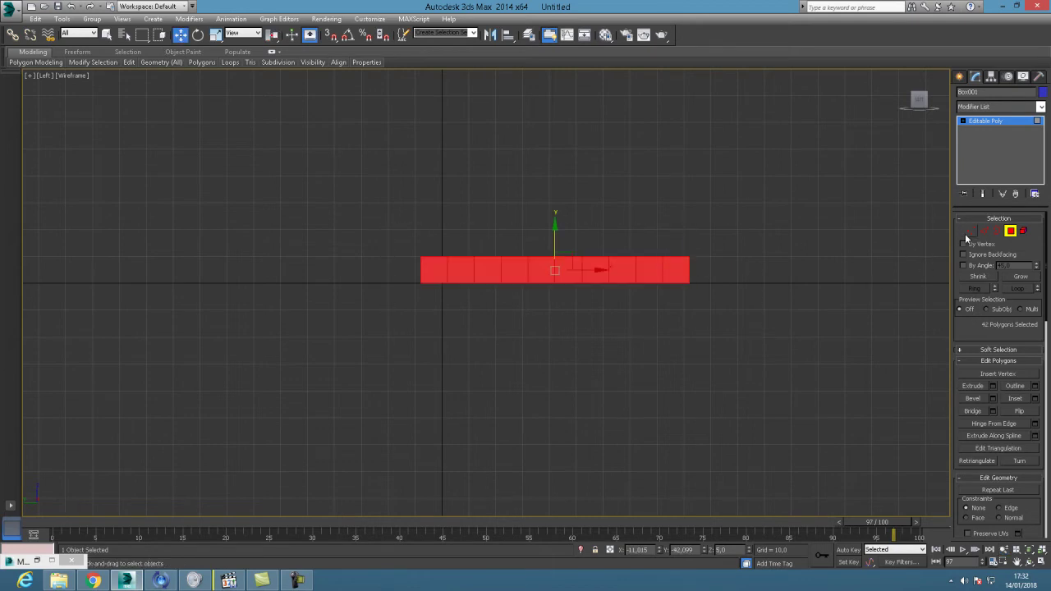
{"action": "left_click", "coordinate": [960, 77]}
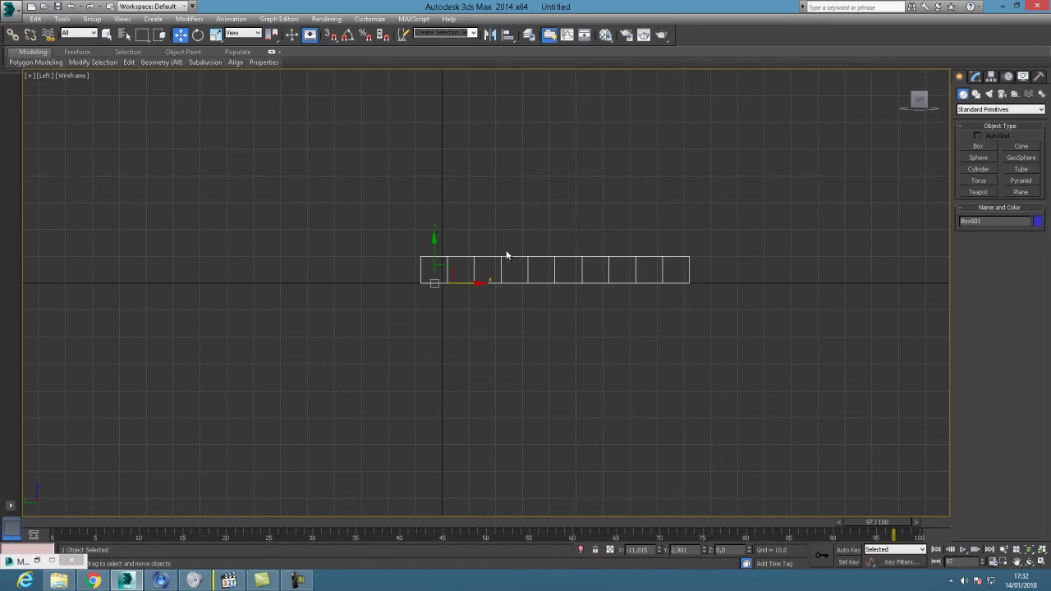
{"action": "left_click_drag", "start_coordinate": [484, 282], "coordinate": [360, 271]}
{"action": "left_click", "coordinate": [551, 392]}
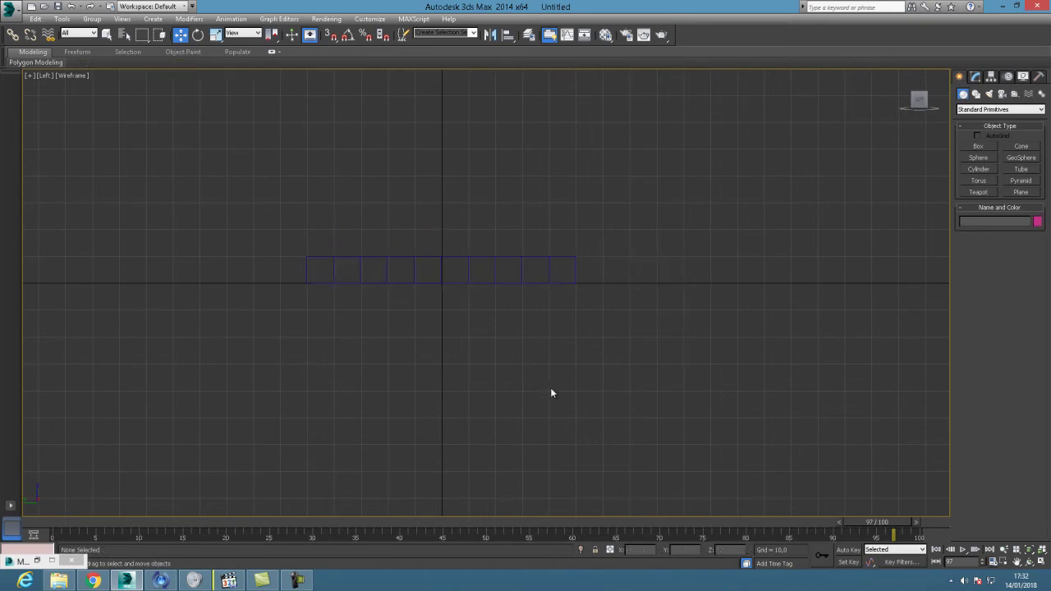
{"action": "left_click_drag", "start_coordinate": [679, 355], "coordinate": [679, 356]}
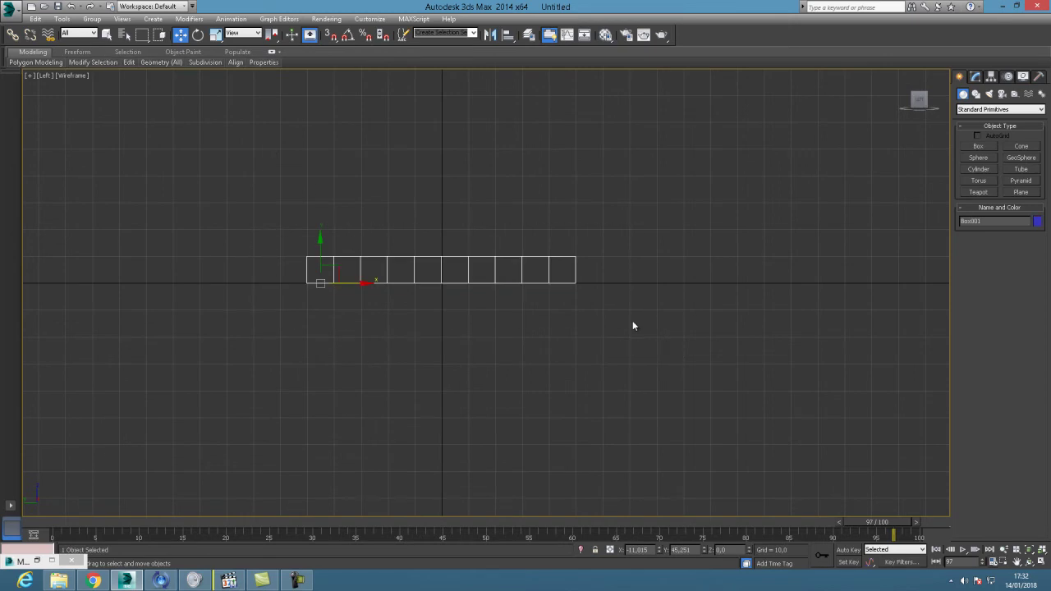
- In vertex mode, move the four vertices at the bar's tail end outward to about double the end segment's length
{"action": "left_click", "coordinate": [975, 75]}
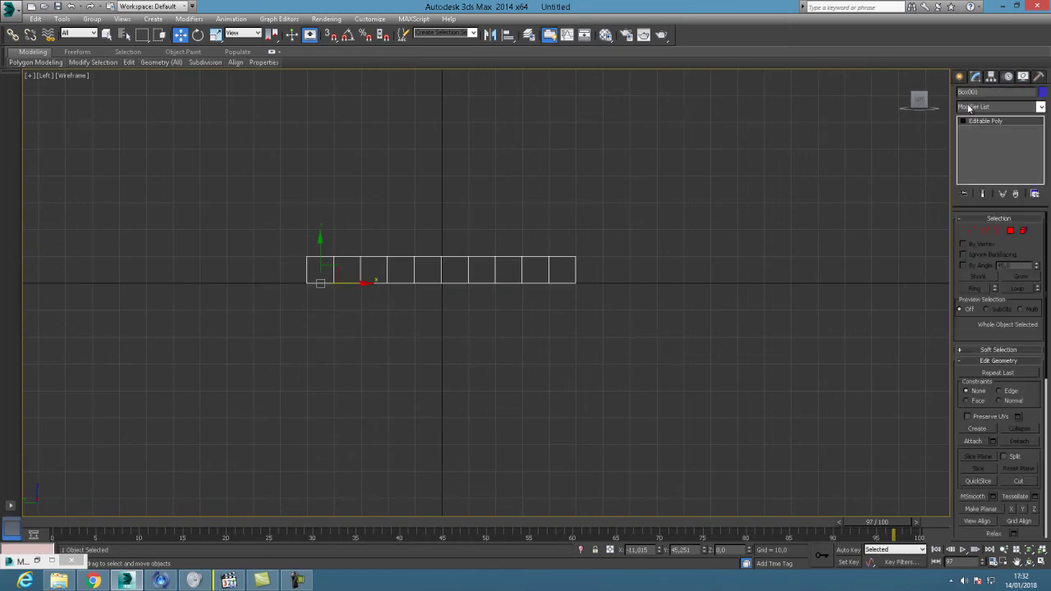
{"action": "left_click", "coordinate": [972, 232]}
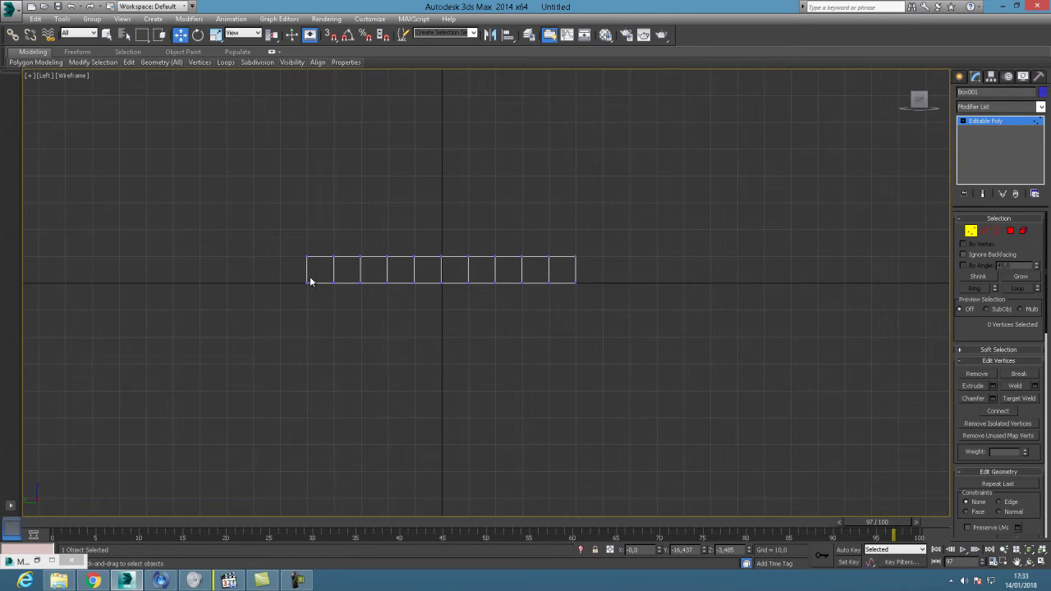
{"action": "left_click_drag", "start_coordinate": [296, 234], "coordinate": [321, 305]}
{"action": "left_click_drag", "start_coordinate": [346, 271], "coordinate": [313, 269]}
{"action": "mouse_move", "coordinate": [315, 270]}
{"action": "left_mouse_down"}
{"action": "mouse_move", "coordinate": [301, 269]}
{"action": "mouse_move", "coordinate": [318, 268]}
{"action": "left_mouse_up"}
{"action": "left_click", "coordinate": [336, 329]}
- Scale down the four tail-end vertices uniformly so the last segment tapers to roughly half its height
{"action": "left_click_drag", "start_coordinate": [264, 225], "coordinate": [294, 365]}
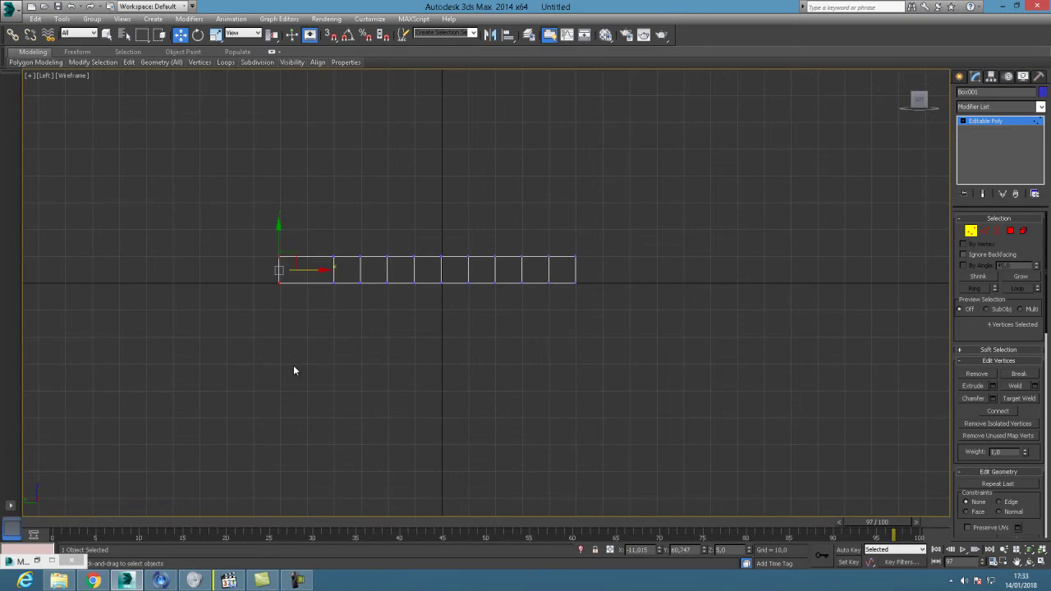
{"action": "left_click", "coordinate": [215, 36]}
{"action": "left_click_drag", "start_coordinate": [271, 37], "coordinate": [276, 56]}
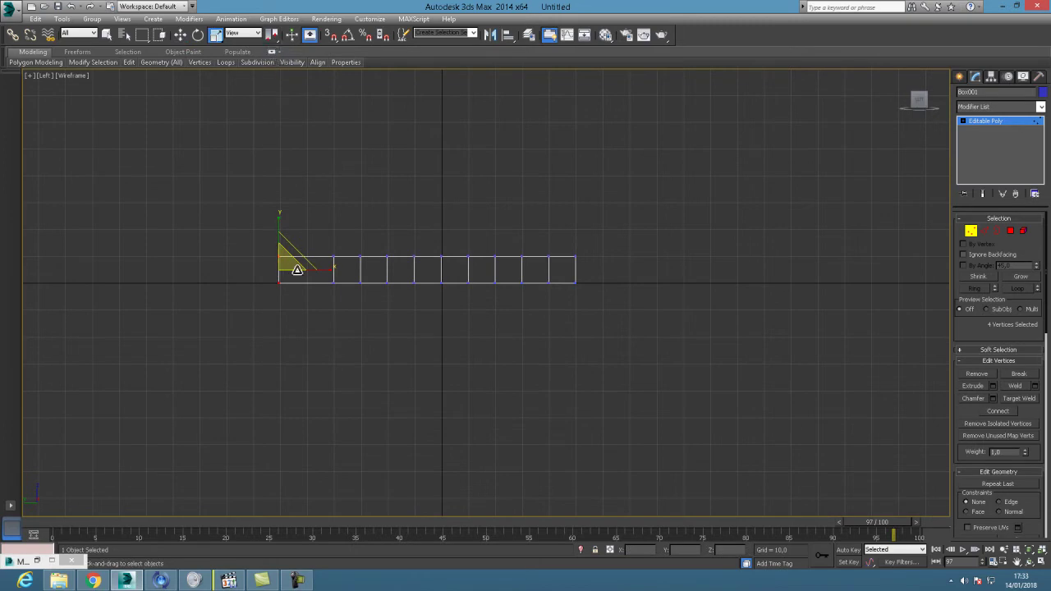
{"action": "left_click_drag", "start_coordinate": [284, 260], "coordinate": [283, 295]}
{"action": "left_click", "coordinate": [181, 34]}
- Check the worm in gusanitp1.mp4, return to 3ds Max and lengthen the second and third tail segments by moving their vertex rings outward
{"action": "left_click", "coordinate": [229, 580]}
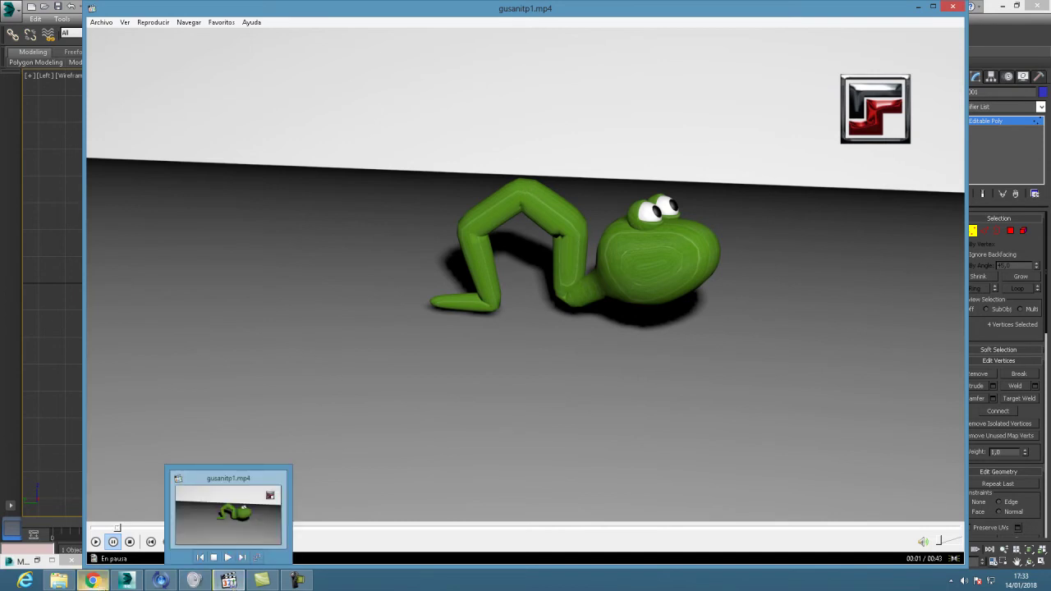
{"action": "left_click", "coordinate": [125, 581]}
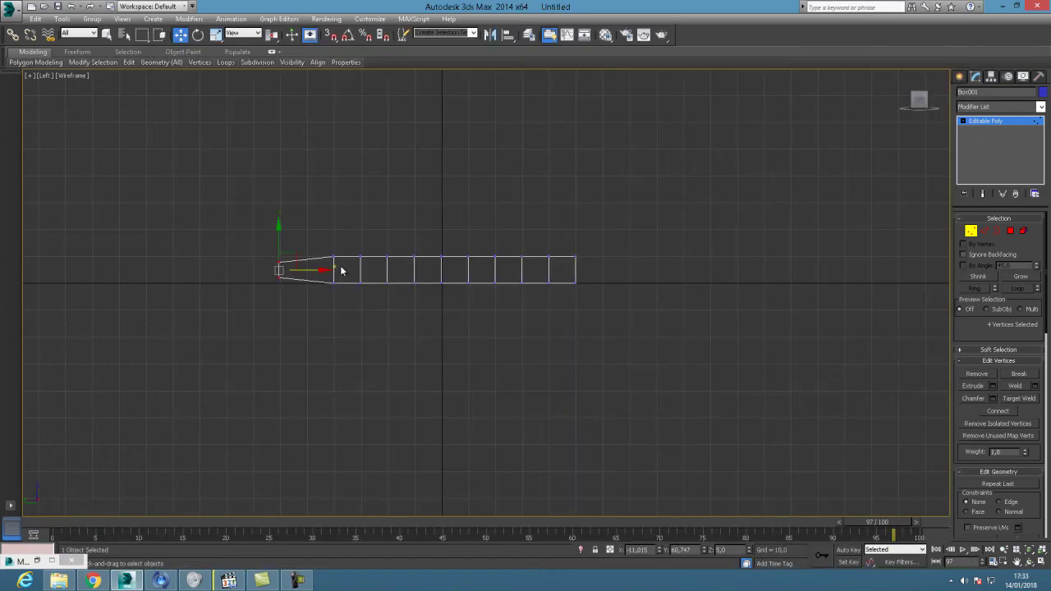
{"action": "left_click_drag", "start_coordinate": [344, 312], "coordinate": [348, 310]}
{"action": "left_click_drag", "start_coordinate": [344, 271], "coordinate": [284, 275]}
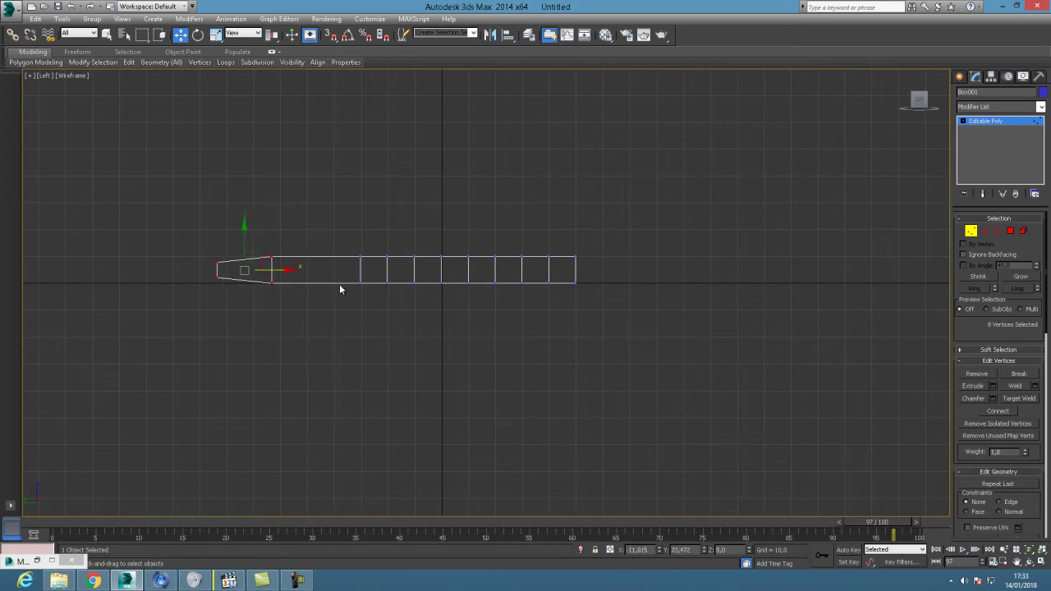
{"action": "left_click_drag", "start_coordinate": [186, 234], "coordinate": [378, 310]}
{"action": "left_click_drag", "start_coordinate": [327, 270], "coordinate": [270, 269]}
{"action": "left_click", "coordinate": [341, 347]}
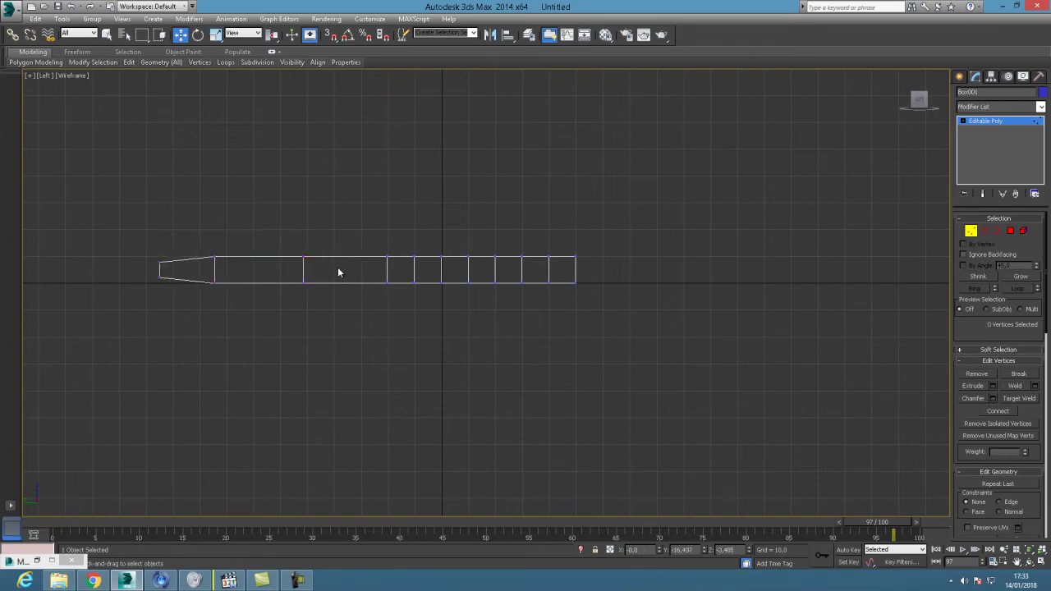
- Shift the fifth vertex ring slightly toward the tail and lengthen the next three segments by moving the remaining vertices toward the head
{"action": "left_click_drag", "start_coordinate": [407, 245], "coordinate": [426, 313]}
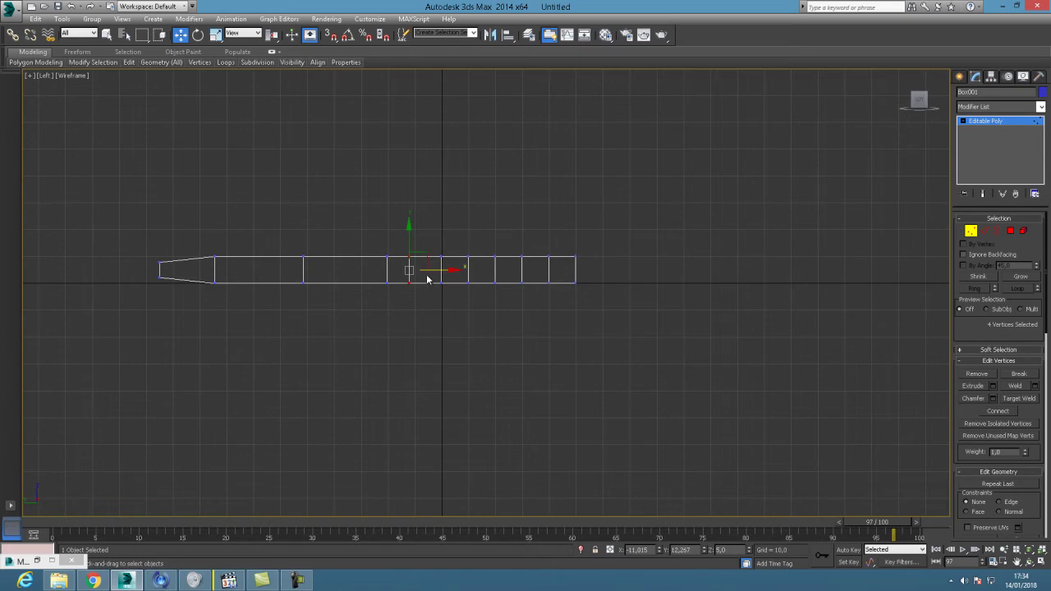
{"action": "left_click_drag", "start_coordinate": [431, 223], "coordinate": [645, 322]}
{"action": "left_click_drag", "start_coordinate": [541, 270], "coordinate": [591, 271]}
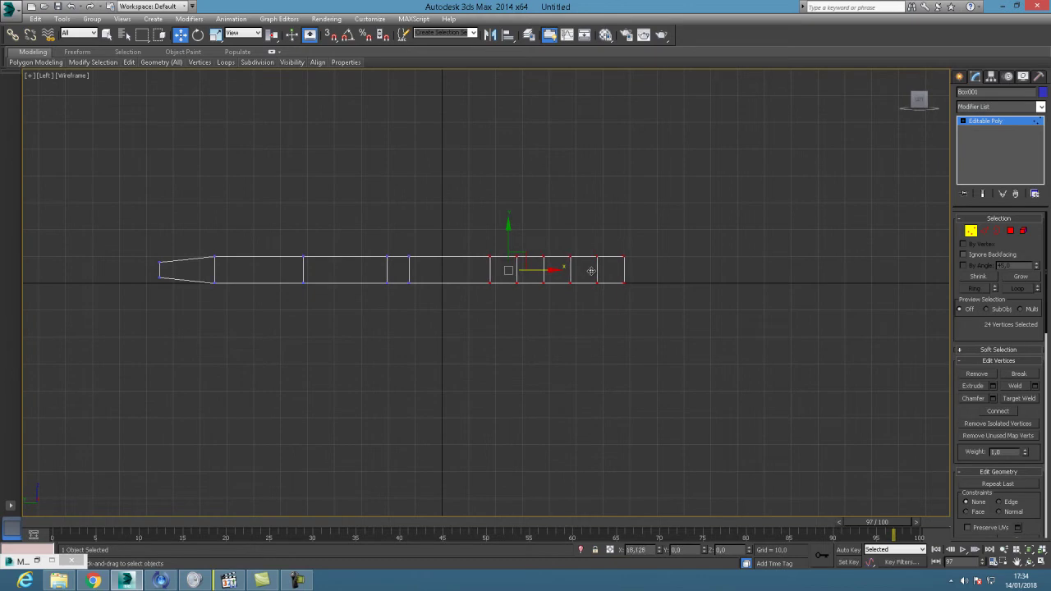
{"action": "left_click", "coordinate": [520, 228]}
{"action": "left_click_drag", "start_coordinate": [584, 316], "coordinate": [651, 300]}
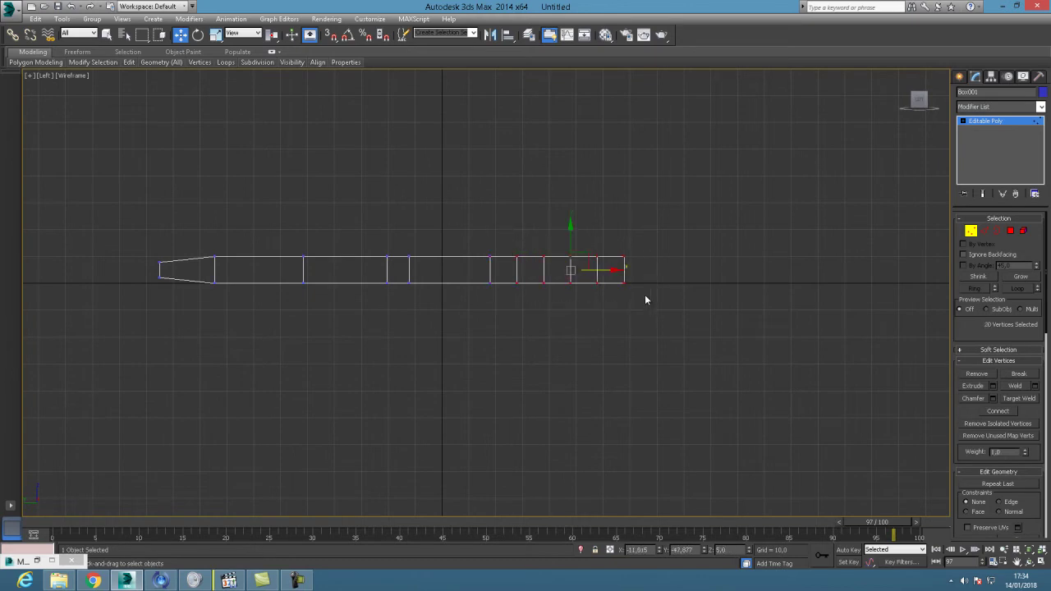
{"action": "left_click_drag", "start_coordinate": [613, 271], "coordinate": [668, 271]}
{"action": "left_click", "coordinate": [463, 318]}
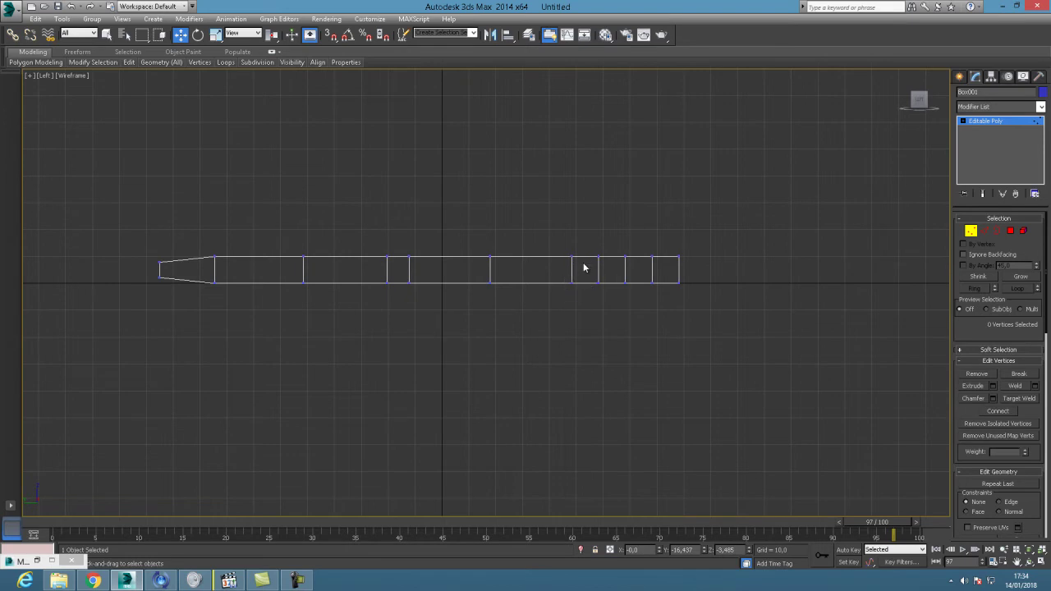
{"action": "left_click_drag", "start_coordinate": [584, 230], "coordinate": [756, 322]}
{"action": "left_click_drag", "start_coordinate": [682, 269], "coordinate": [704, 268]}
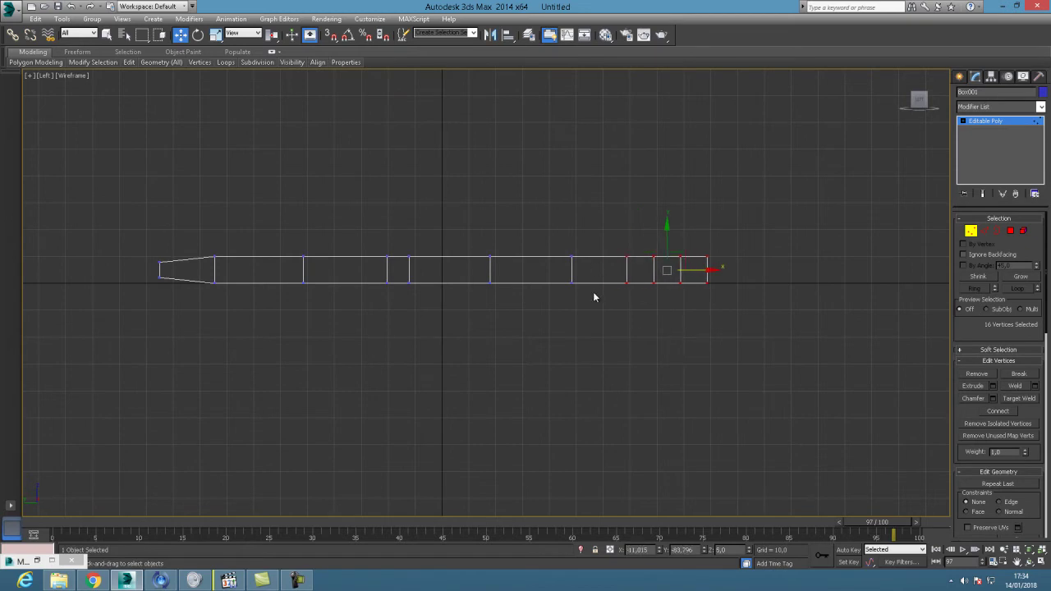
- Enlarge the last three vertex rings together for the head and move them away from the body to lengthen the neck
{"action": "left_click_drag", "start_coordinate": [654, 234], "coordinate": [756, 333]}
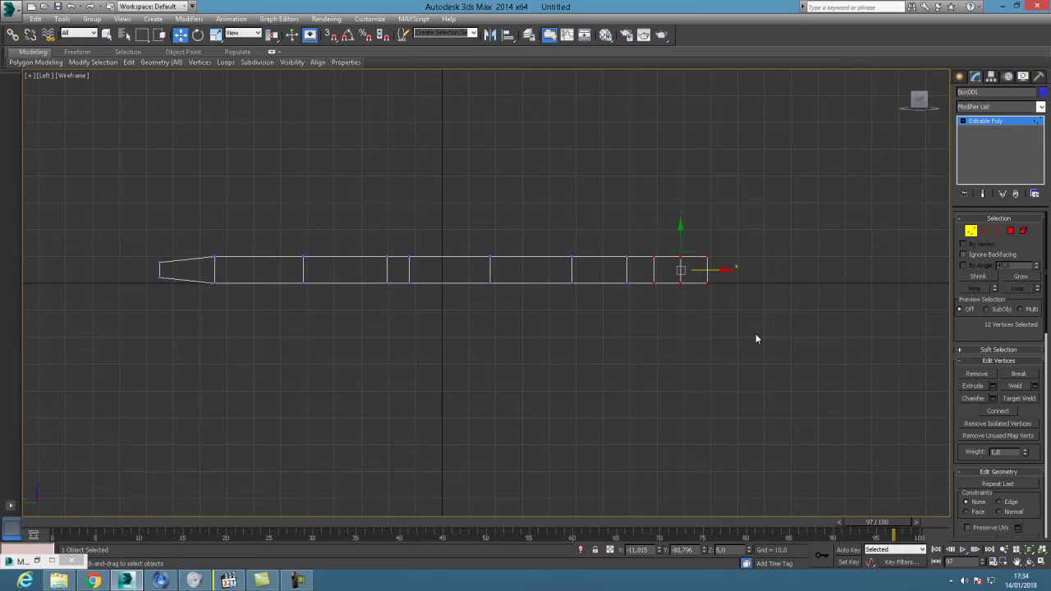
{"action": "left_click", "coordinate": [215, 35]}
{"action": "left_click_drag", "start_coordinate": [689, 260], "coordinate": [692, 228]}
{"action": "left_click_drag", "start_coordinate": [637, 233], "coordinate": [756, 330]}
{"action": "left_click", "coordinate": [181, 35]}
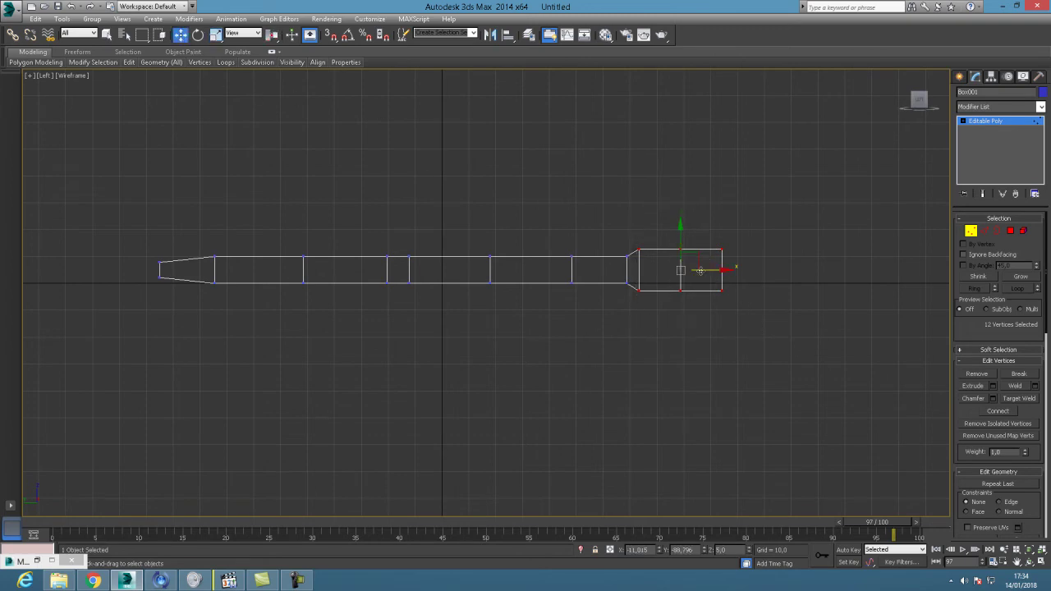
{"action": "left_click_drag", "start_coordinate": [707, 271], "coordinate": [728, 273]}
- Scale up the middle and rear vertex rings of the head and scale down its front ring to form a tapered head
{"action": "left_click_drag", "start_coordinate": [691, 217], "coordinate": [730, 359]}
{"action": "left_click", "coordinate": [215, 35]}
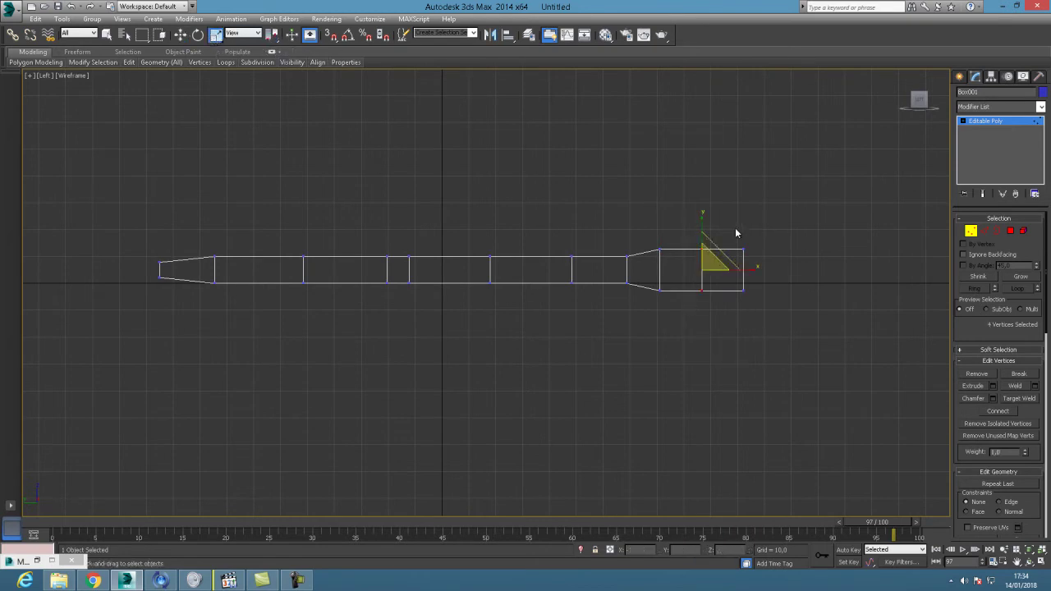
{"action": "left_click_drag", "start_coordinate": [716, 251], "coordinate": [677, 322]}
{"action": "left_click_drag", "start_coordinate": [667, 264], "coordinate": [665, 231]}
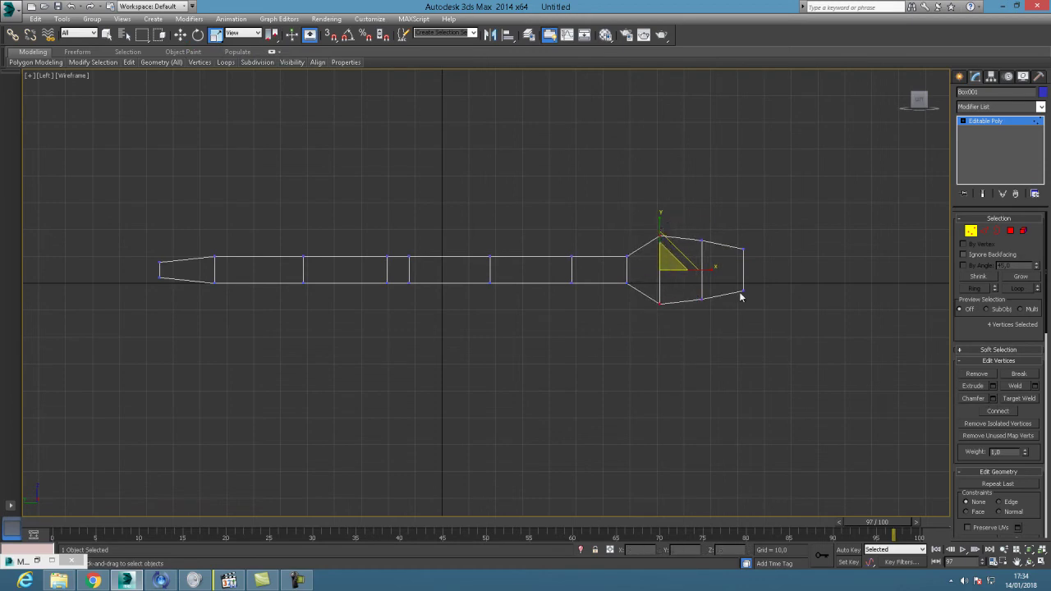
{"action": "left_click_drag", "start_coordinate": [735, 224], "coordinate": [785, 340]}
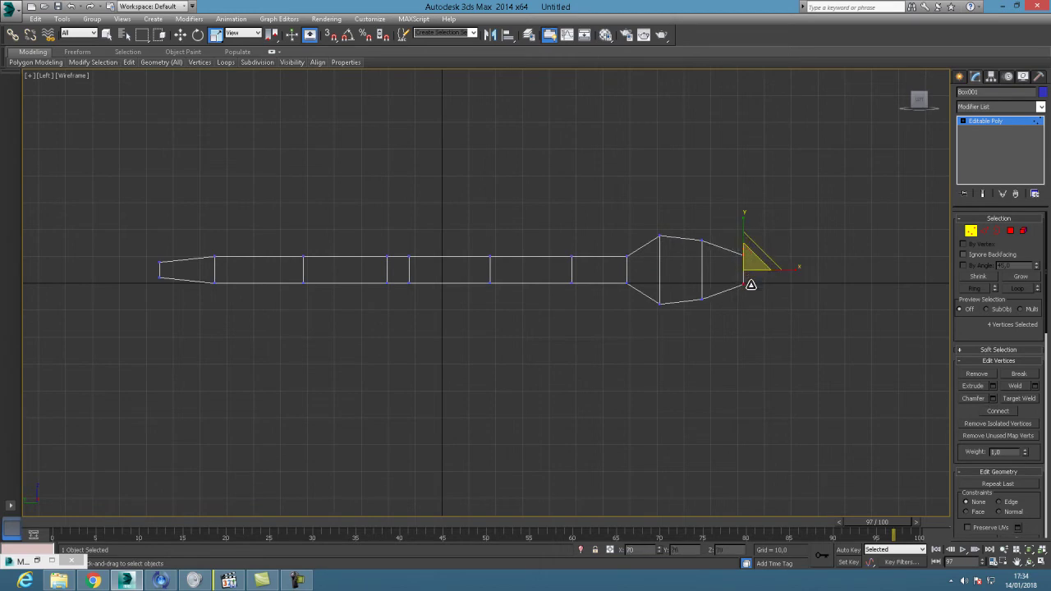
- Enlarge the whole head by scaling its three vertex rings together, and scale the neck ring down to the body's height
{"action": "left_click_drag", "start_coordinate": [642, 205], "coordinate": [826, 363]}
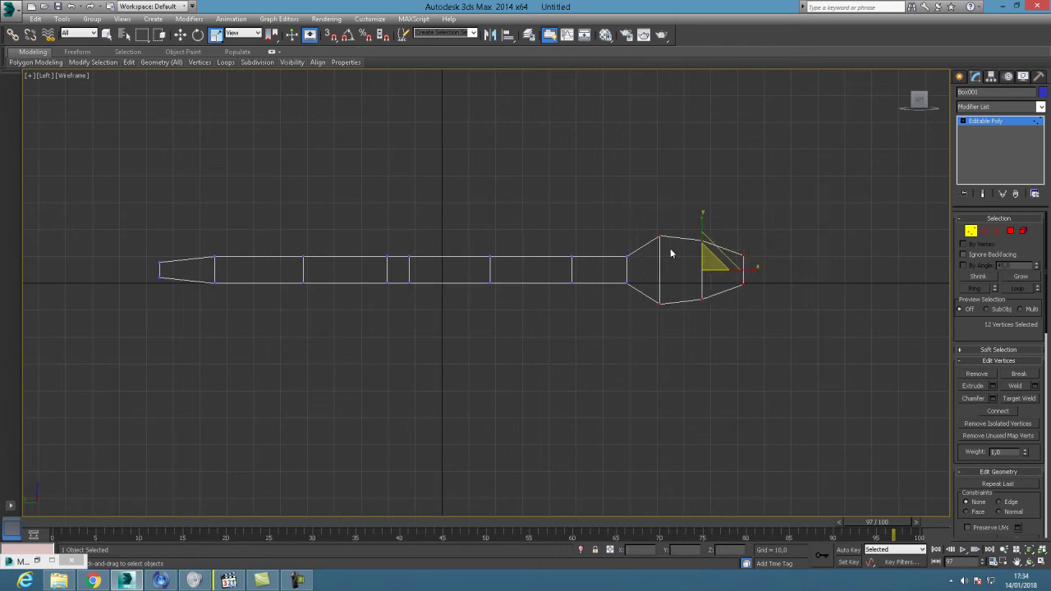
{"action": "left_click_drag", "start_coordinate": [601, 196], "coordinate": [795, 353]}
{"action": "left_click_drag", "start_coordinate": [695, 256], "coordinate": [702, 248]}
{"action": "left_click_drag", "start_coordinate": [645, 195], "coordinate": [786, 418]}
{"action": "left_click_drag", "start_coordinate": [718, 262], "coordinate": [715, 254]}
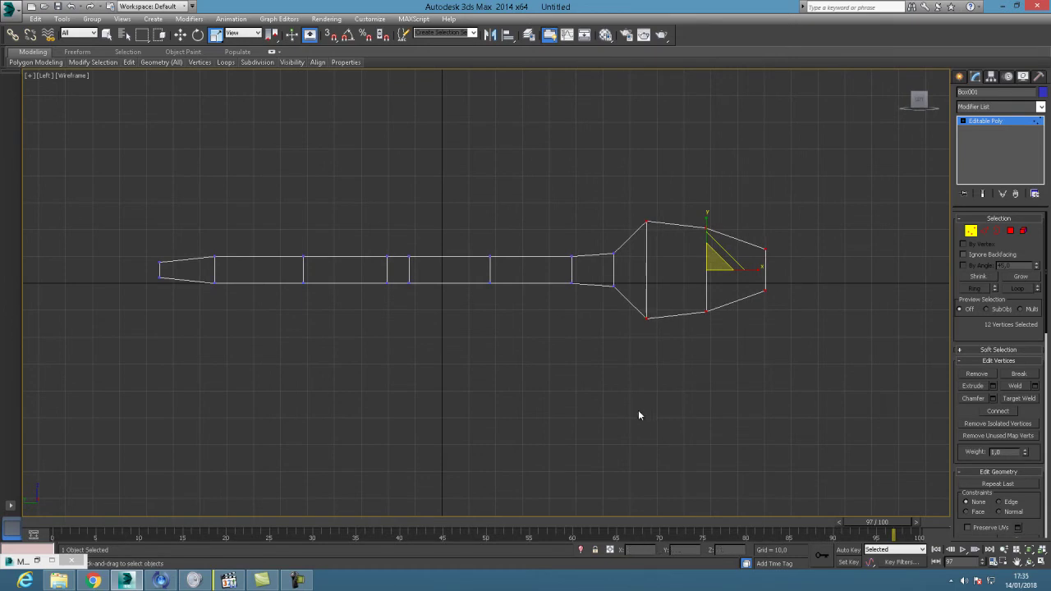
{"action": "left_click_drag", "start_coordinate": [606, 244], "coordinate": [623, 306]}
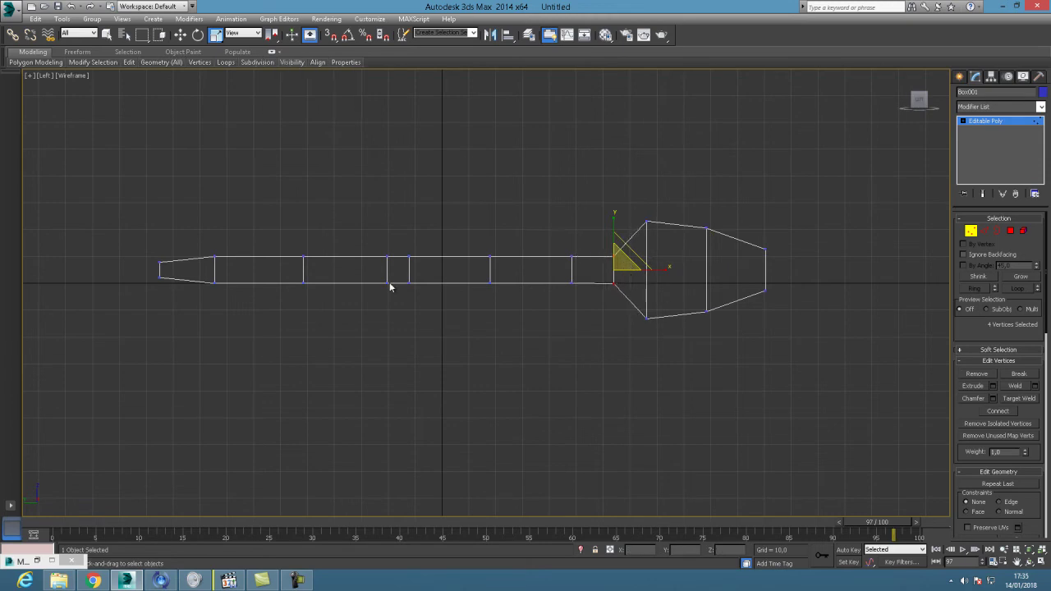
- Scale up the four middle body rings together and move the two tail-end rings outward to lengthen the tail
{"action": "left_click_drag", "start_coordinate": [279, 222], "coordinate": [520, 332]}
{"action": "left_click_drag", "start_coordinate": [408, 262], "coordinate": [411, 233]}
{"action": "left_click", "coordinate": [181, 34]}
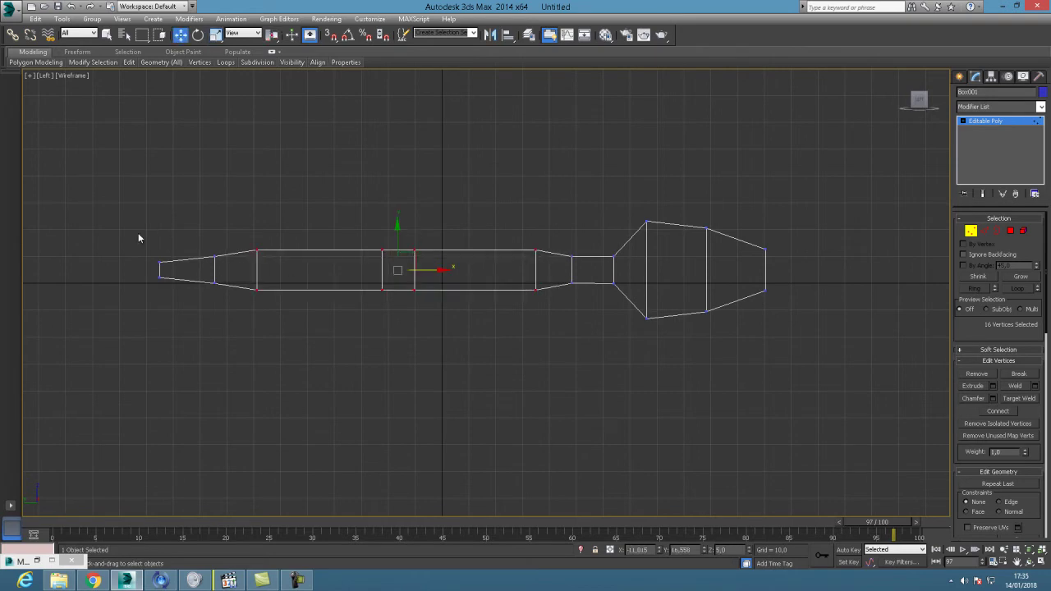
{"action": "left_click_drag", "start_coordinate": [225, 334], "coordinate": [226, 332]}
{"action": "left_click_drag", "start_coordinate": [227, 271], "coordinate": [201, 270]}
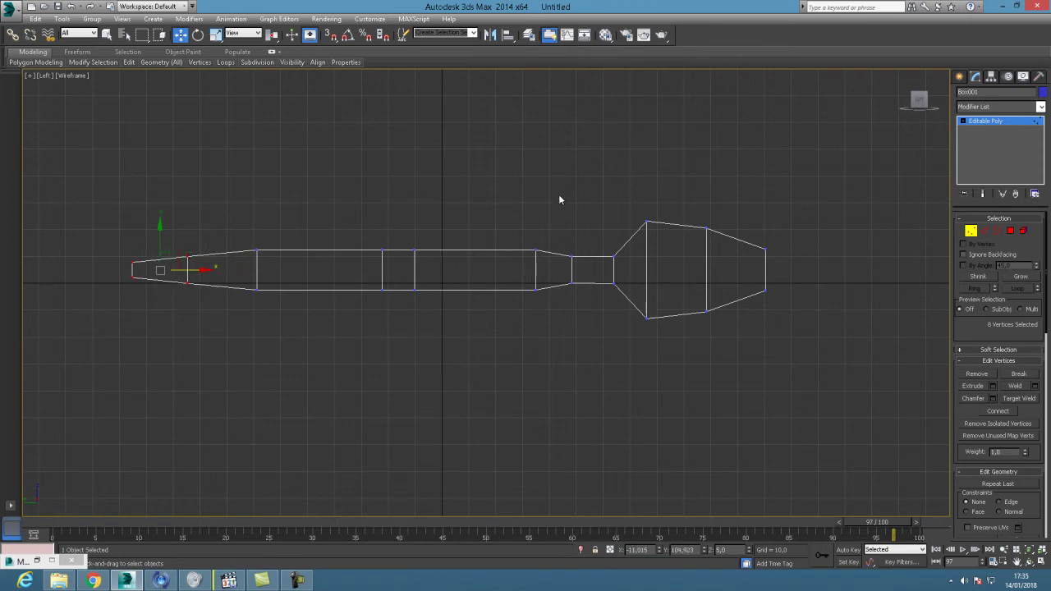
- Move the head and neck rings away from the body, and scale up the two central body rings to thicken the middle
{"action": "left_click_drag", "start_coordinate": [817, 374], "coordinate": [816, 373]}
{"action": "left_click_drag", "start_coordinate": [702, 269], "coordinate": [740, 276]}
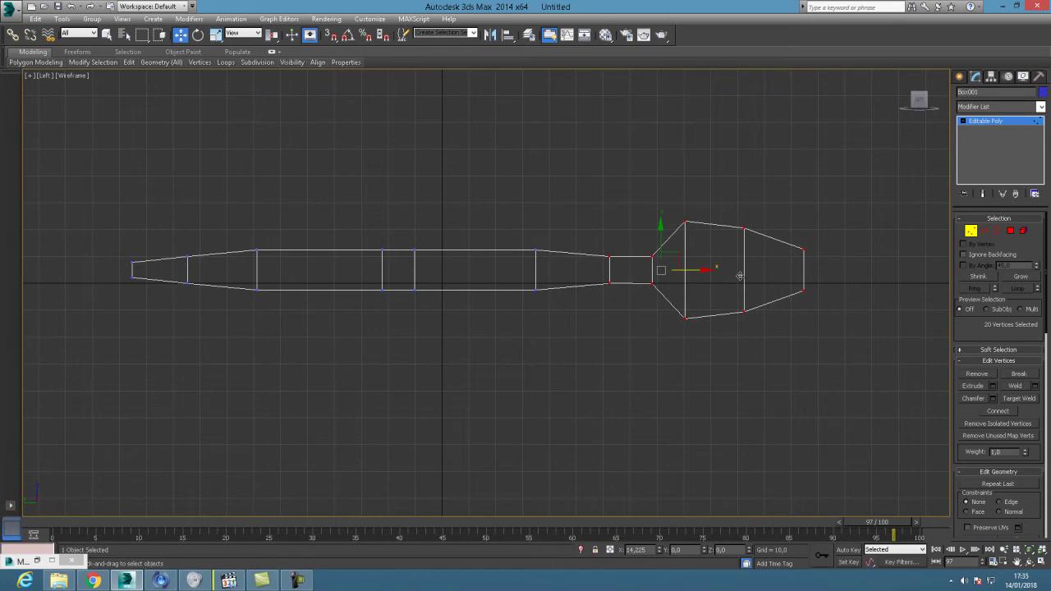
{"action": "left_click_drag", "start_coordinate": [345, 205], "coordinate": [452, 337]}
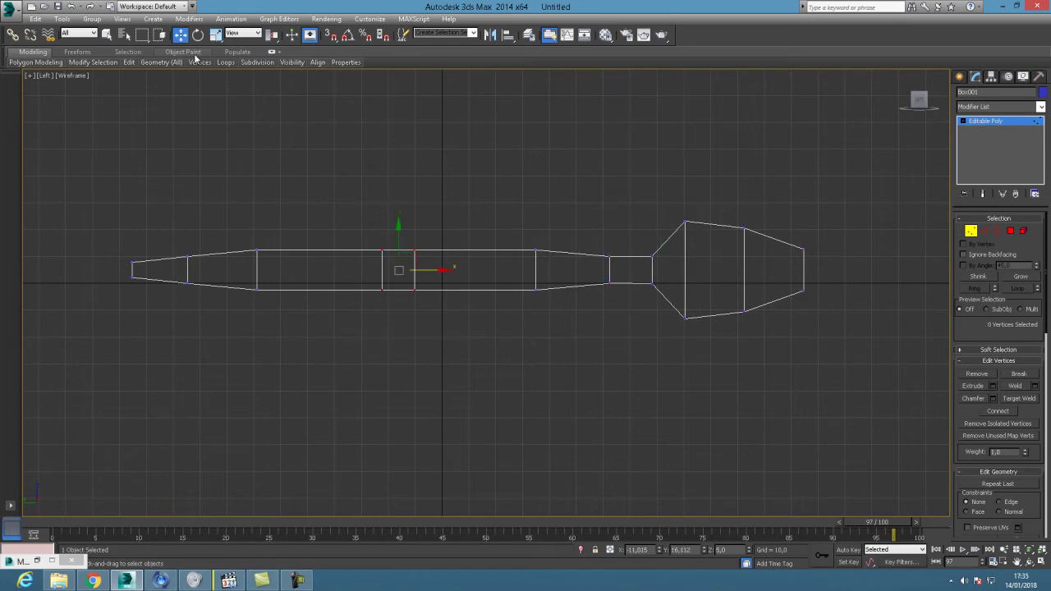
{"action": "left_click", "coordinate": [216, 34]}
{"action": "mouse_move", "coordinate": [402, 248]}
{"action": "left_mouse_down"}
{"action": "mouse_move", "coordinate": [404, 229]}
{"action": "mouse_move", "coordinate": [395, 241]}
{"action": "left_mouse_up"}
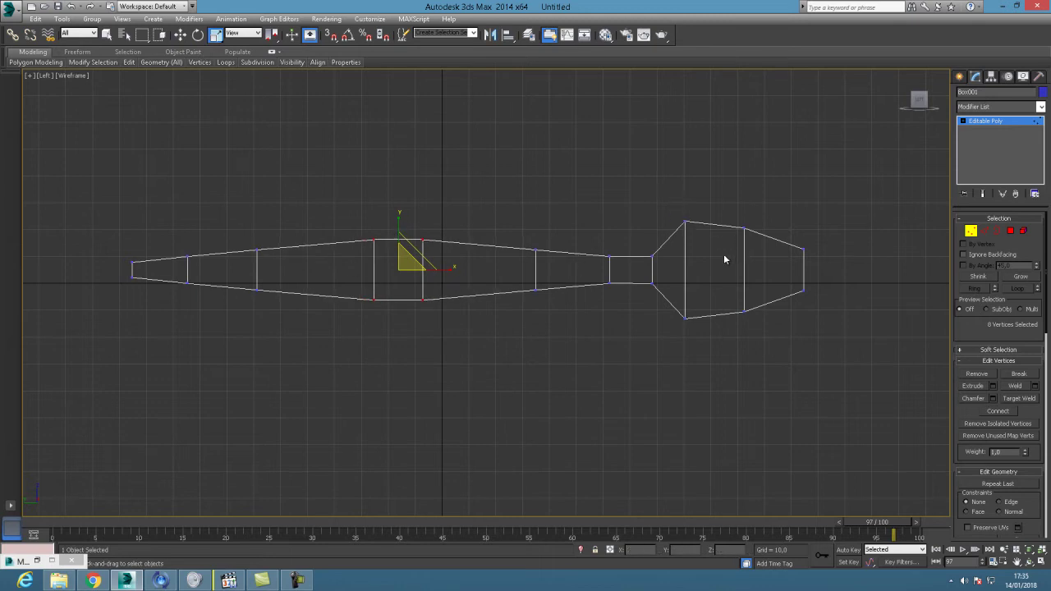
- Raise the two upper vertices of the head's rear ring to give the head a higher crown
{"action": "left_click_drag", "start_coordinate": [667, 194], "coordinate": [702, 233]}
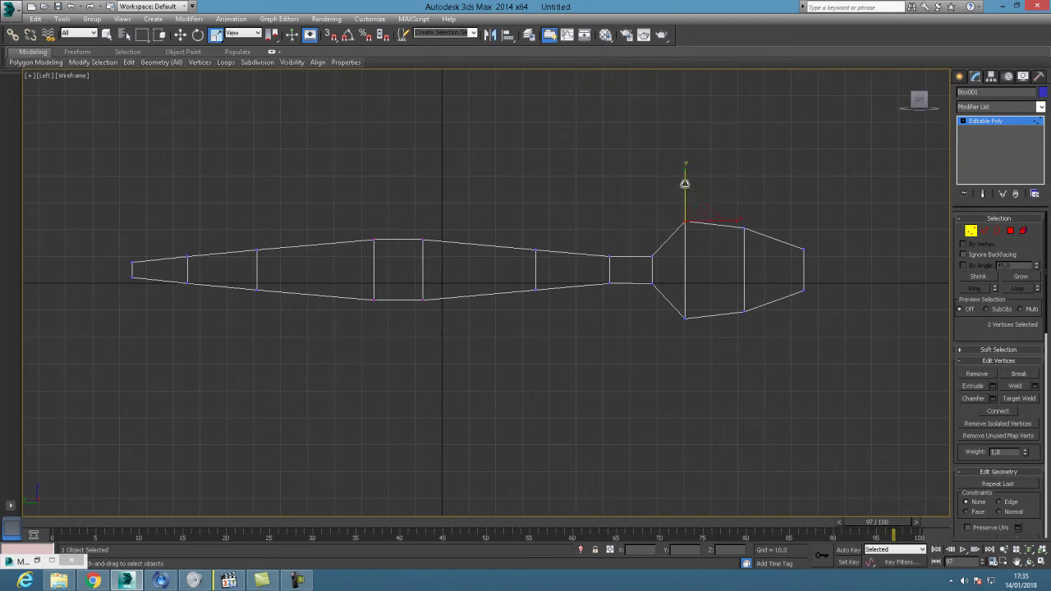
{"action": "left_click", "coordinate": [180, 34]}
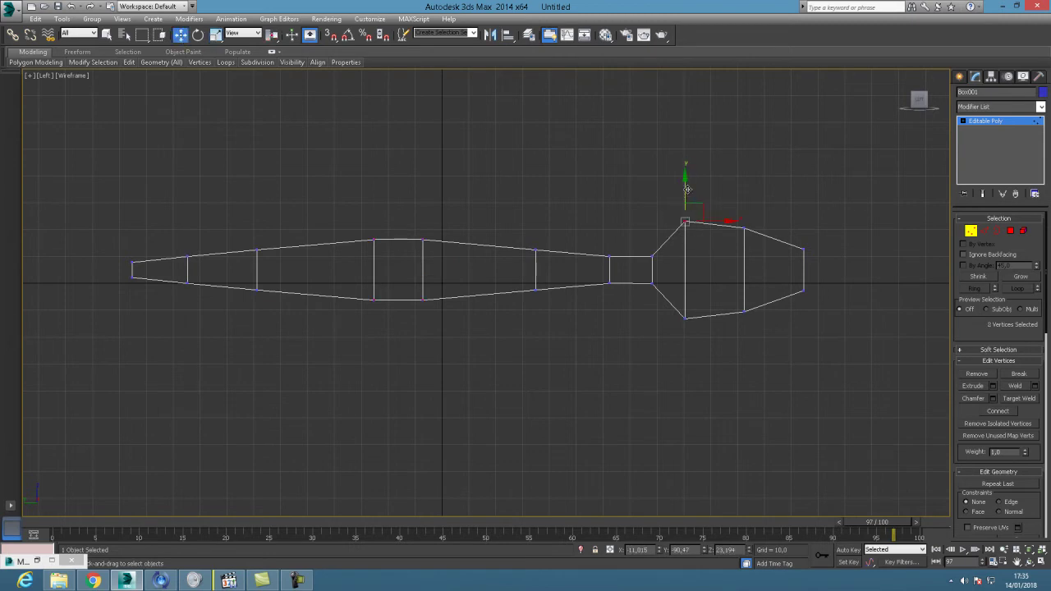
{"action": "left_click_drag", "start_coordinate": [684, 188], "coordinate": [686, 176]}
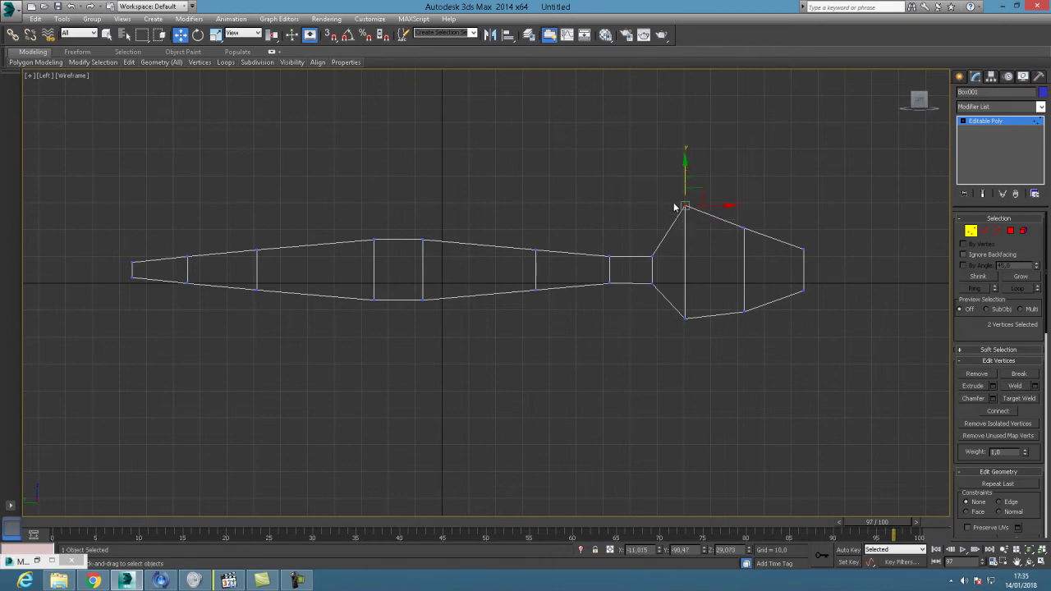
- In the Top view, uniformly enlarge the head's widest vertex ring, then slightly enlarge the ring in front of it
{"action": "left_click", "coordinate": [1043, 555]}
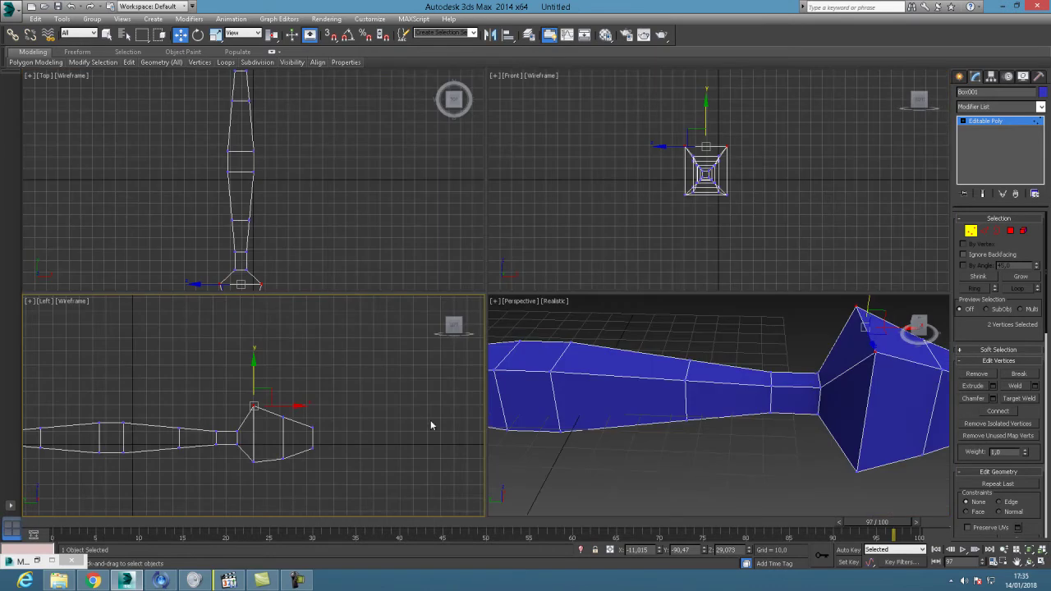
{"action": "left_click", "coordinate": [1041, 555]}
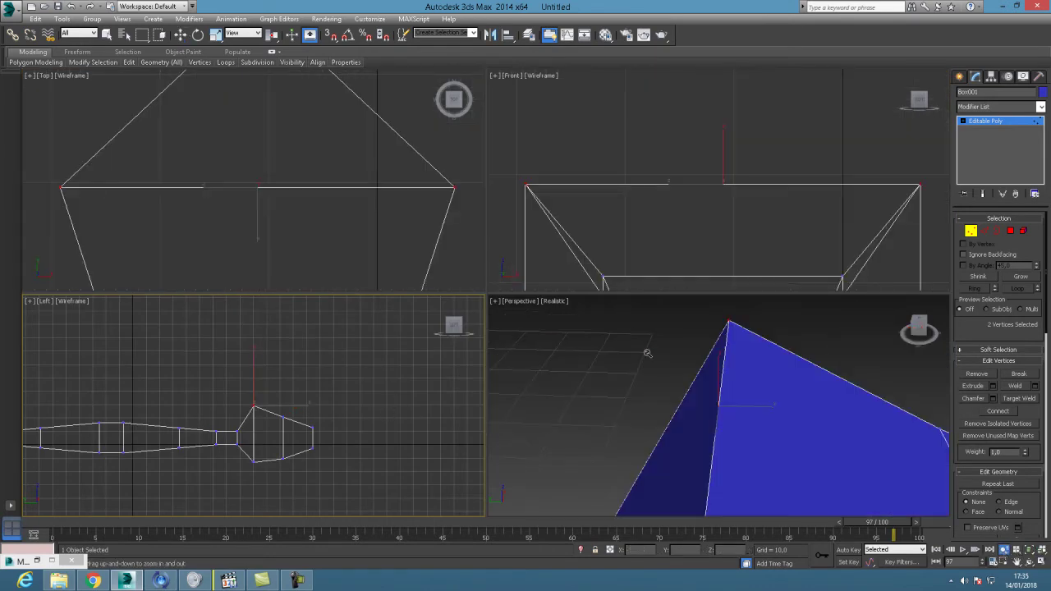
{"action": "left_click_drag", "start_coordinate": [646, 339], "coordinate": [669, 420]}
{"action": "left_click", "coordinate": [1017, 549]}
{"action": "left_click_drag", "start_coordinate": [635, 193], "coordinate": [639, 284]}
{"action": "left_click", "coordinate": [180, 35]}
{"action": "left_click", "coordinate": [213, 180]}
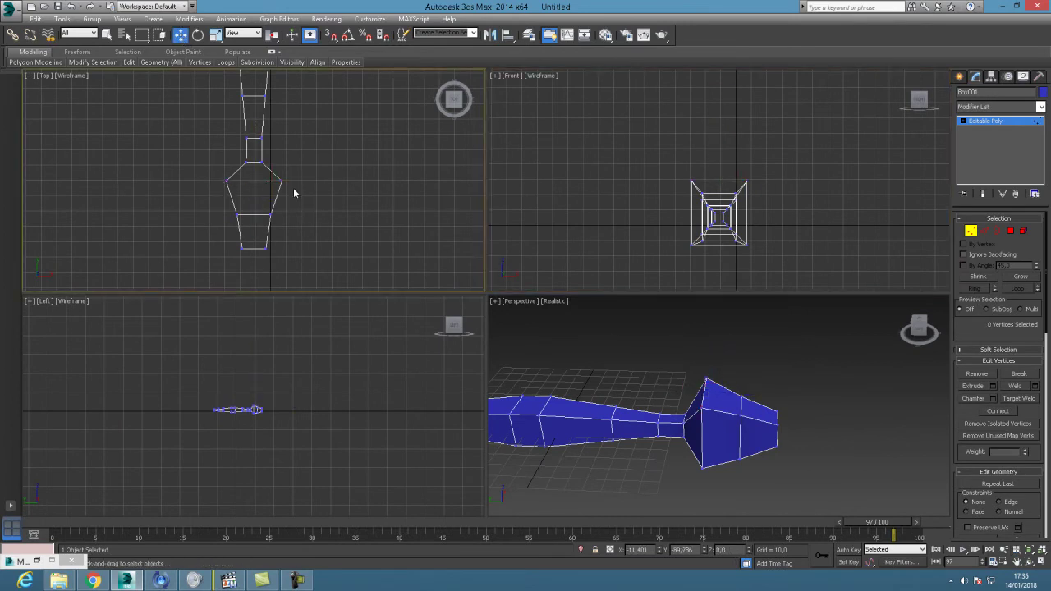
{"action": "left_click_drag", "start_coordinate": [213, 178], "coordinate": [311, 193]}
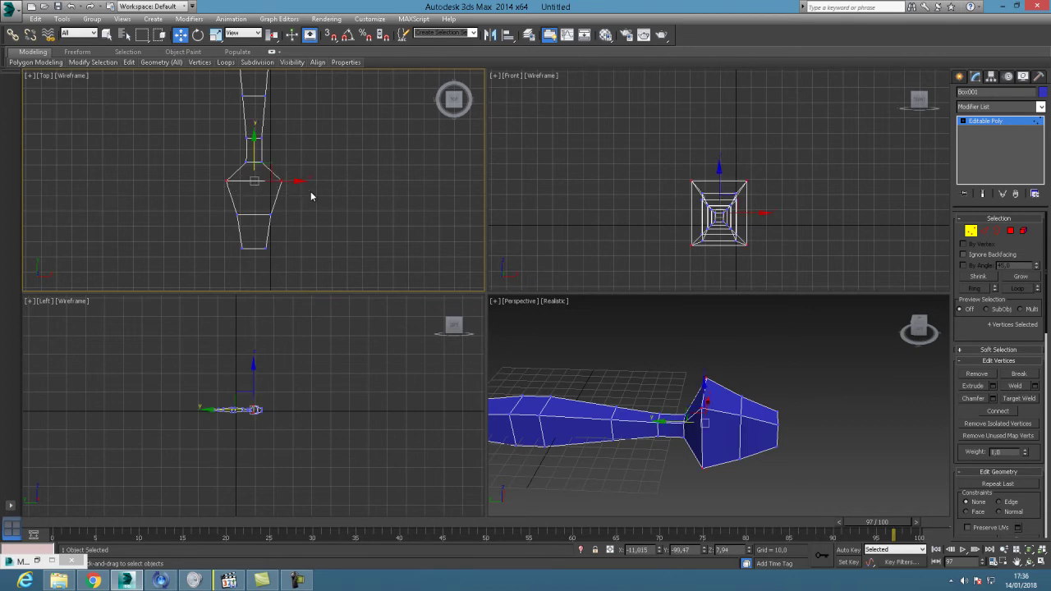
{"action": "left_click_drag", "start_coordinate": [273, 36], "coordinate": [276, 69]}
{"action": "key", "text": "r"}
{"action": "left_click_drag", "start_coordinate": [261, 175], "coordinate": [264, 164]}
{"action": "left_click_drag", "start_coordinate": [226, 205], "coordinate": [300, 230]}
{"action": "left_click_drag", "start_coordinate": [261, 199], "coordinate": [261, 195]}
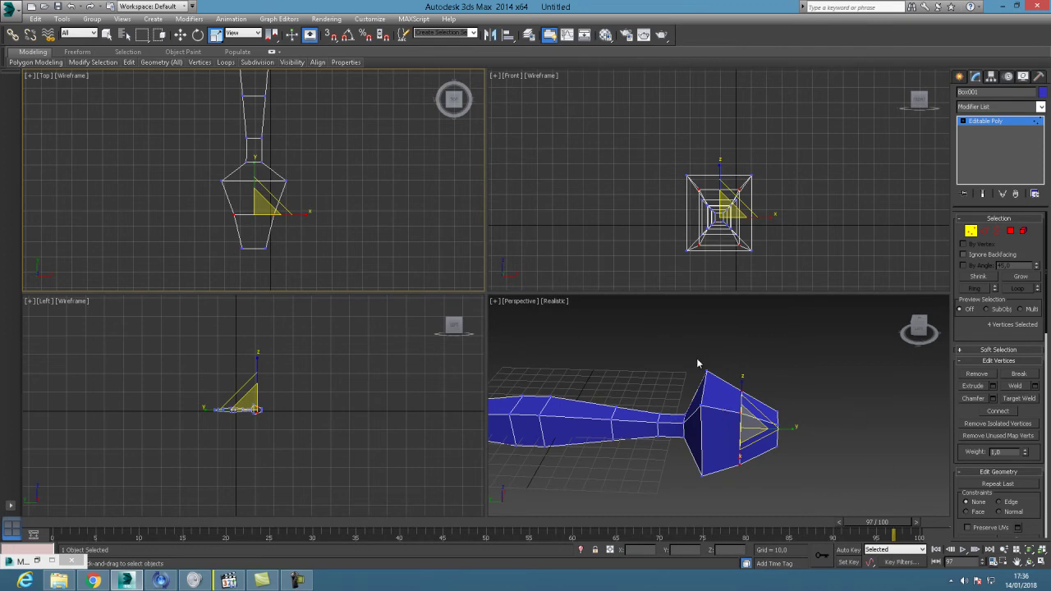
- Apply a MeshSmooth modifier to the worm in a maximized Perspective view
{"action": "left_click", "coordinate": [648, 358]}
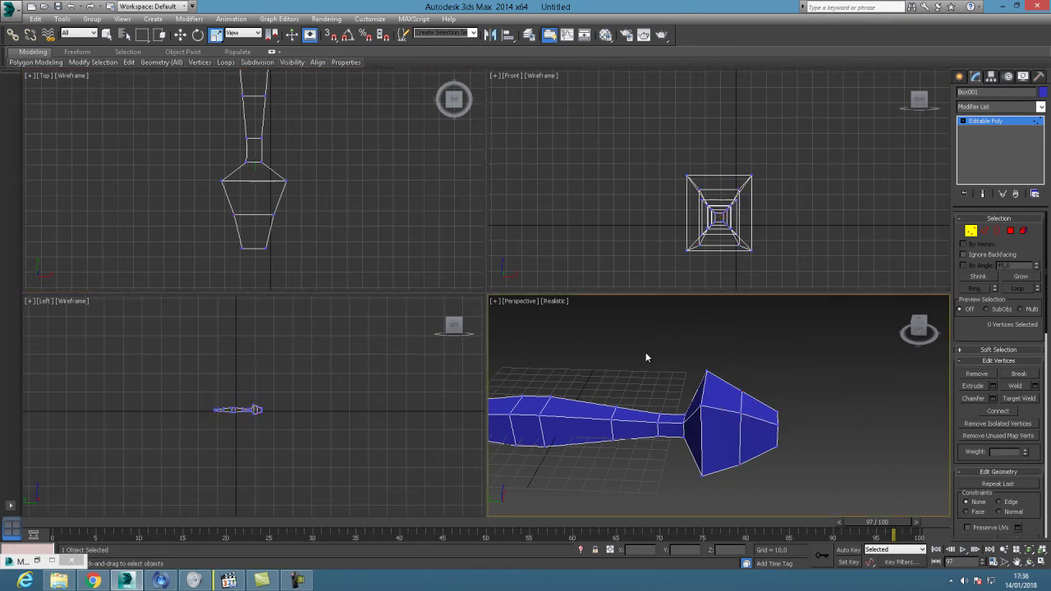
{"action": "left_click", "coordinate": [1041, 563]}
{"action": "left_click", "coordinate": [1017, 563]}
{"action": "left_click_drag", "start_coordinate": [387, 246], "coordinate": [657, 192]}
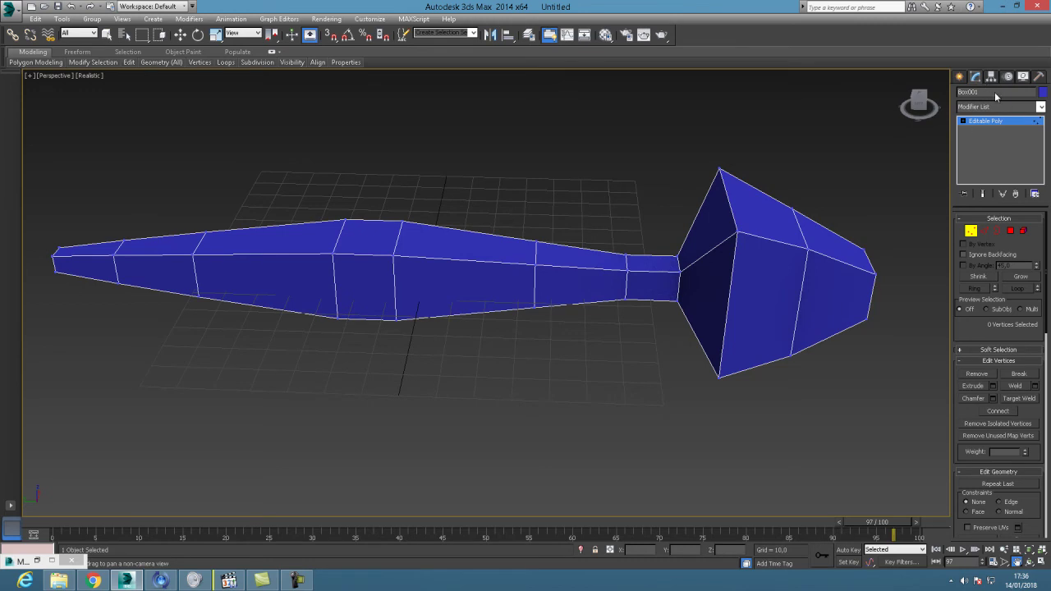
{"action": "left_click", "coordinate": [1041, 107]}
{"action": "left_click_drag", "start_coordinate": [1043, 156], "coordinate": [1043, 200]}
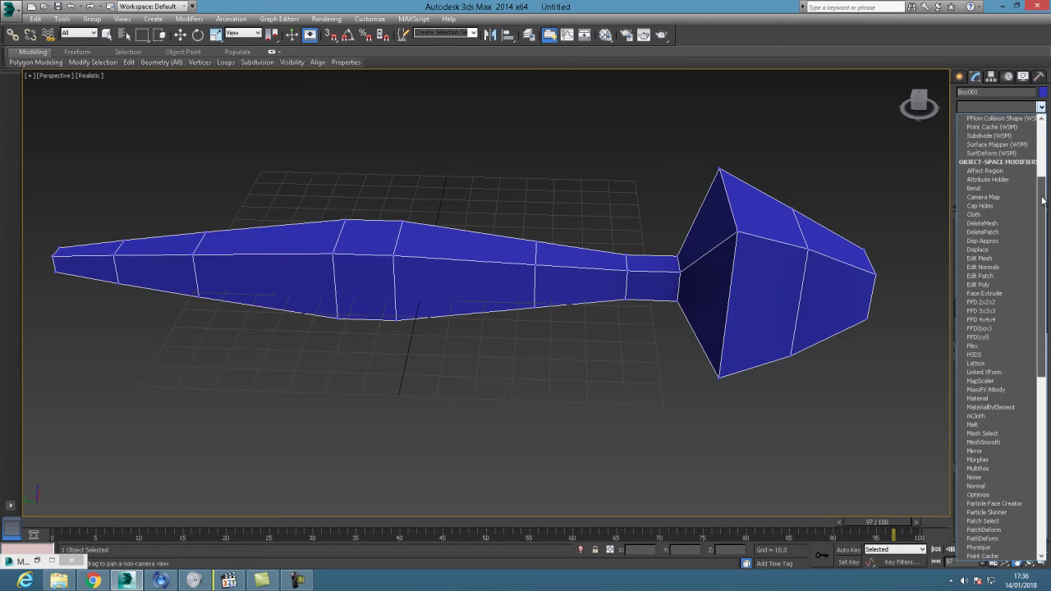
{"action": "left_click", "coordinate": [984, 442]}
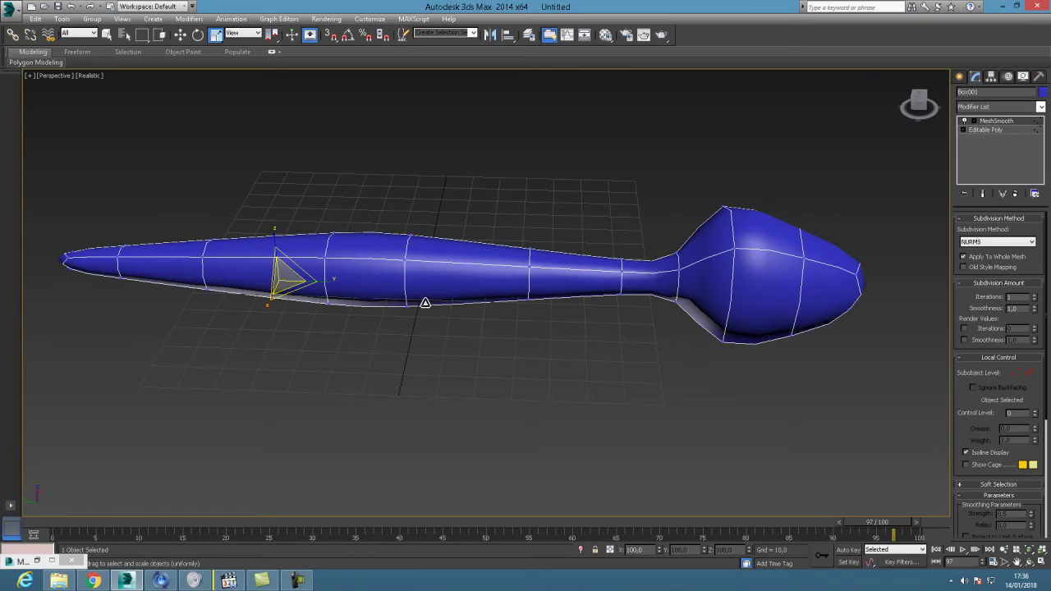
- Change the worm's object color to green
{"action": "left_click", "coordinate": [1043, 92]}
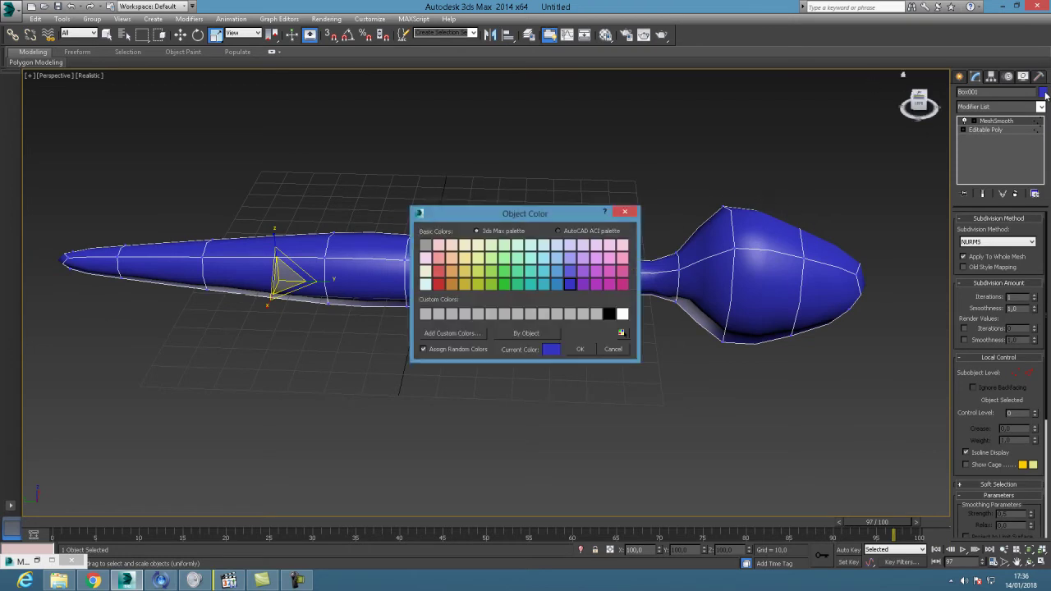
{"action": "left_click", "coordinate": [506, 284]}
{"action": "left_click", "coordinate": [580, 349]}
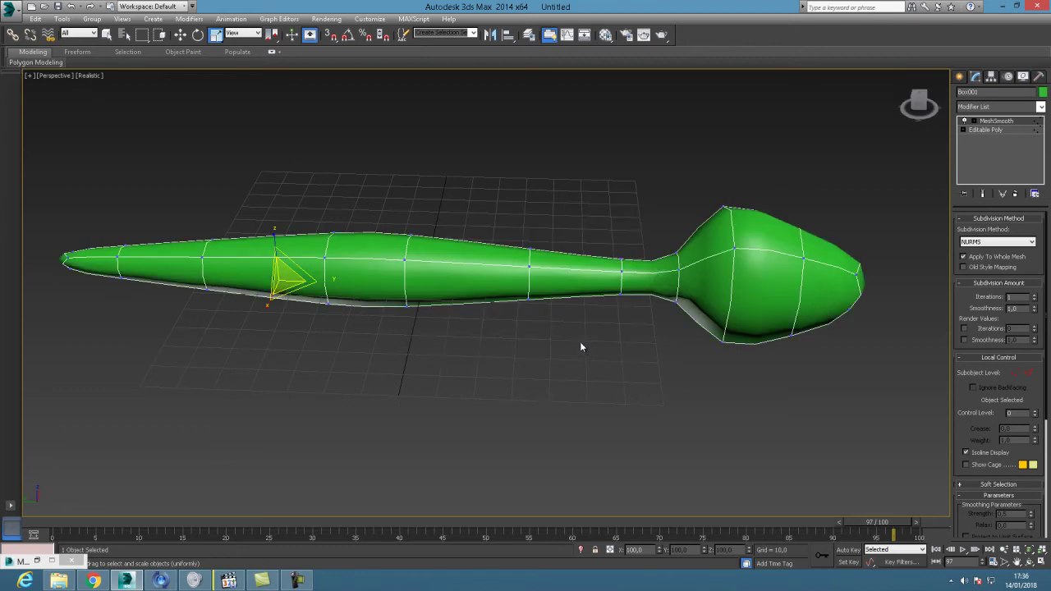
- Return to the Editable Poly level and move the two tail-end vertex rings outward in the Left view to lengthen the tail
{"action": "left_click", "coordinate": [984, 130]}
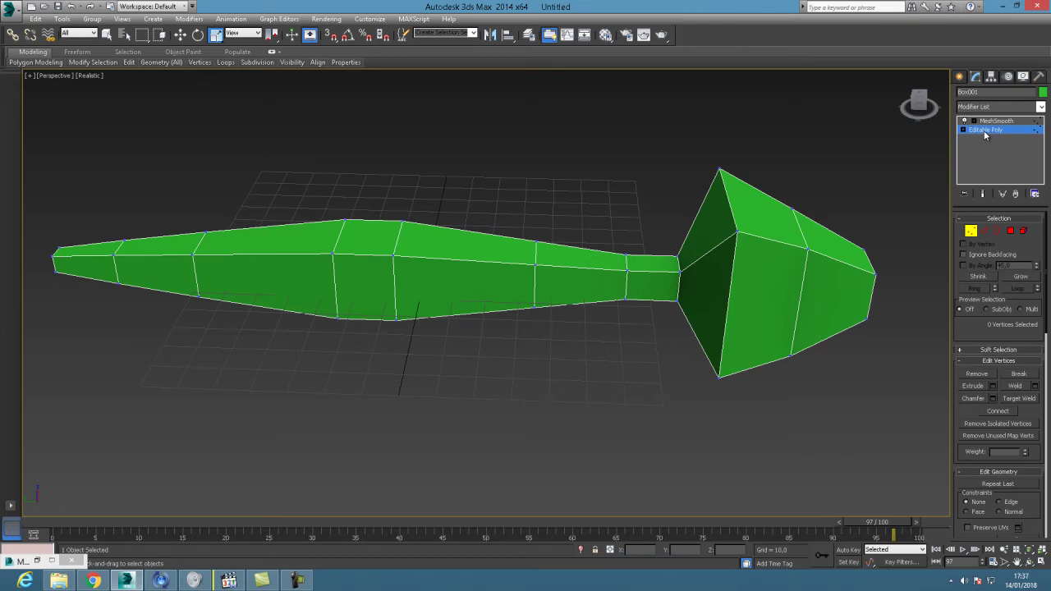
{"action": "left_click", "coordinate": [1042, 555]}
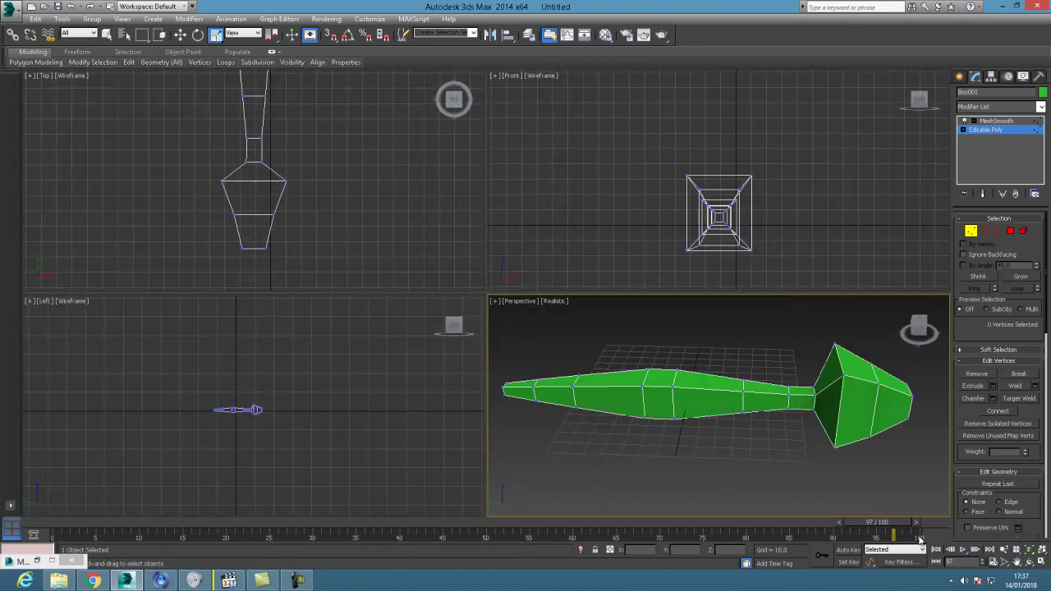
{"action": "left_click", "coordinate": [1003, 549]}
{"action": "left_click_drag", "start_coordinate": [368, 490], "coordinate": [257, 326]}
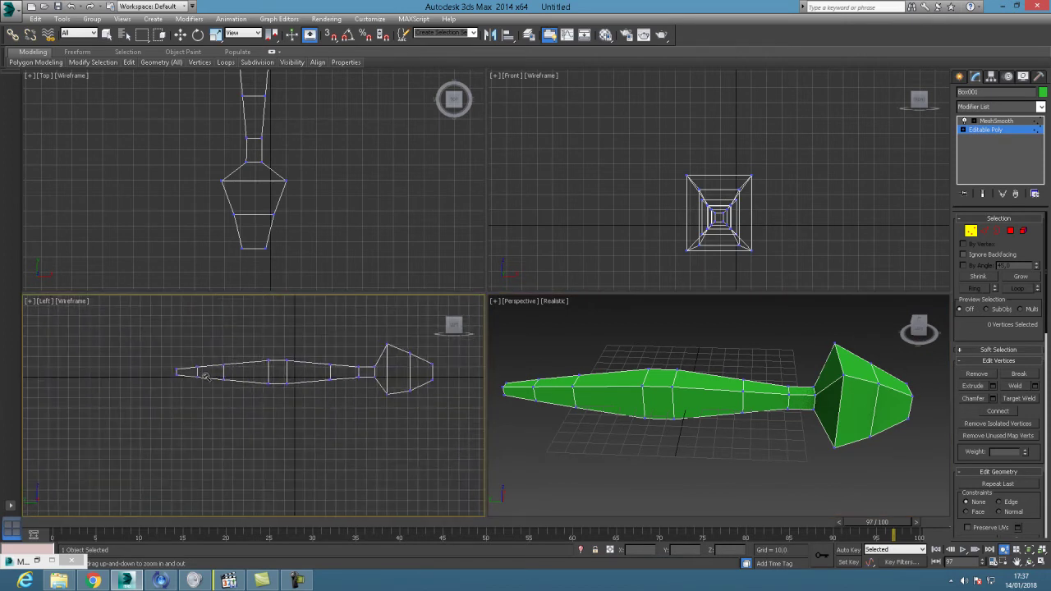
{"action": "left_click", "coordinate": [179, 34]}
{"action": "left_click_drag", "start_coordinate": [164, 358], "coordinate": [206, 415]}
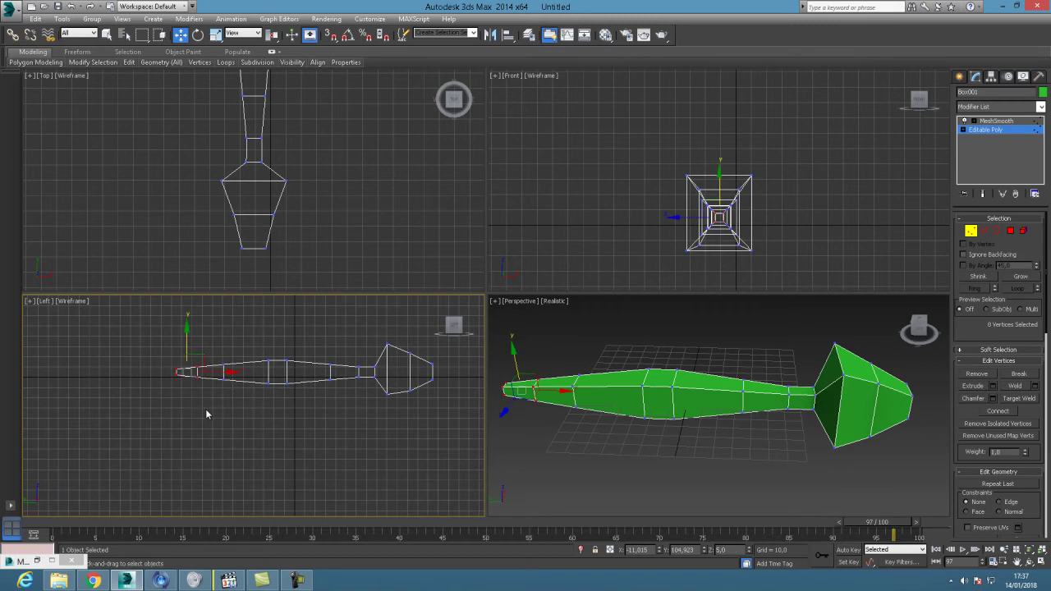
{"action": "left_click_drag", "start_coordinate": [234, 372], "coordinate": [223, 372]}
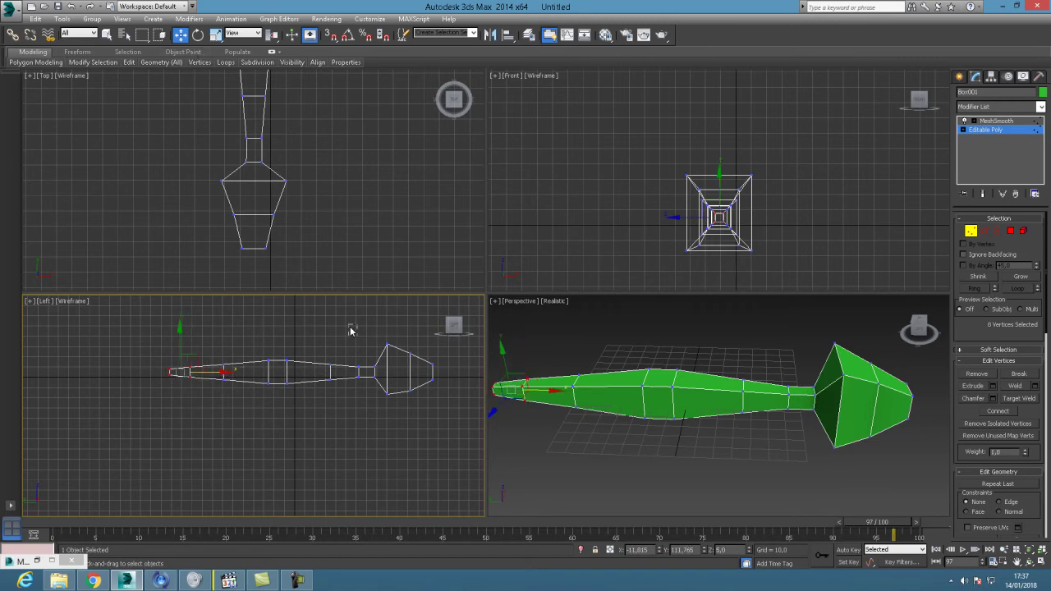
- Move the neck and head rings away from the body, and extend the neck by moving the last four rings farther out
{"action": "left_click_drag", "start_coordinate": [454, 421], "coordinate": [453, 417]}
{"action": "left_click_drag", "start_coordinate": [426, 371], "coordinate": [435, 371]}
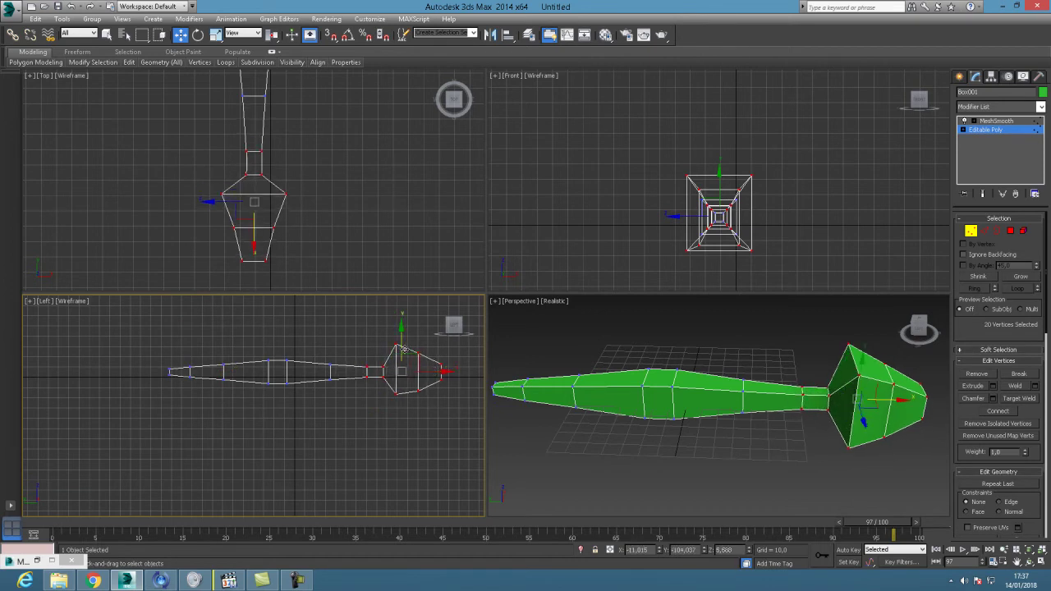
{"action": "left_click_drag", "start_coordinate": [380, 329], "coordinate": [452, 373]}
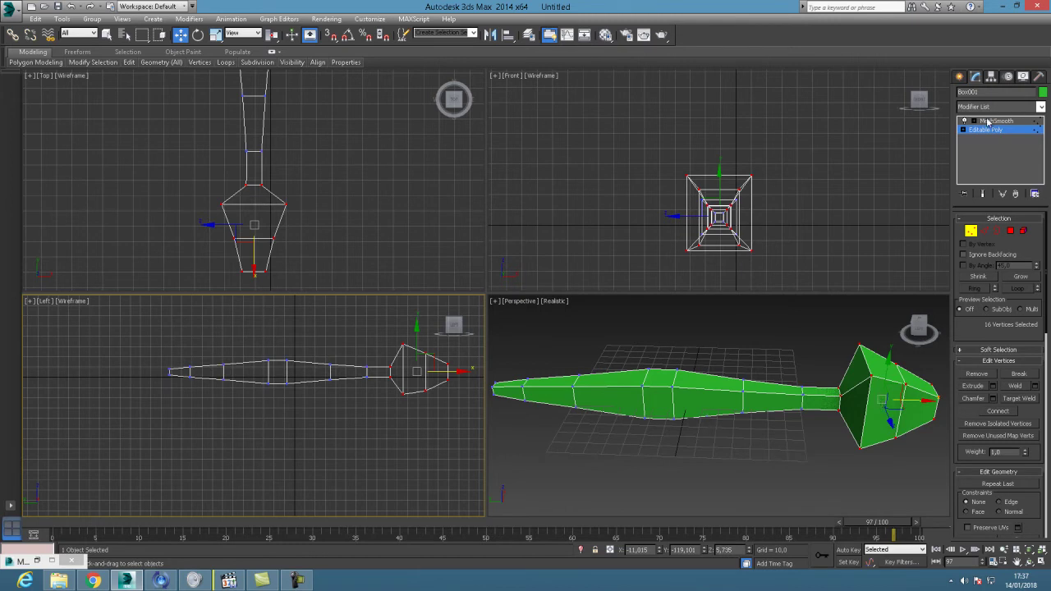
{"action": "left_click", "coordinate": [961, 78]}
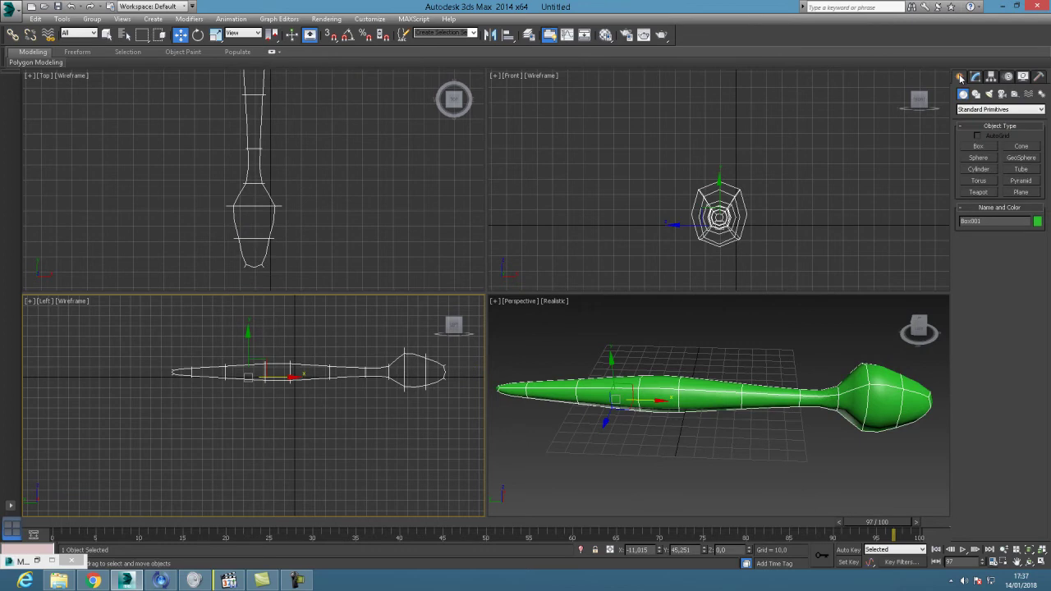
{"action": "left_click", "coordinate": [978, 158]}
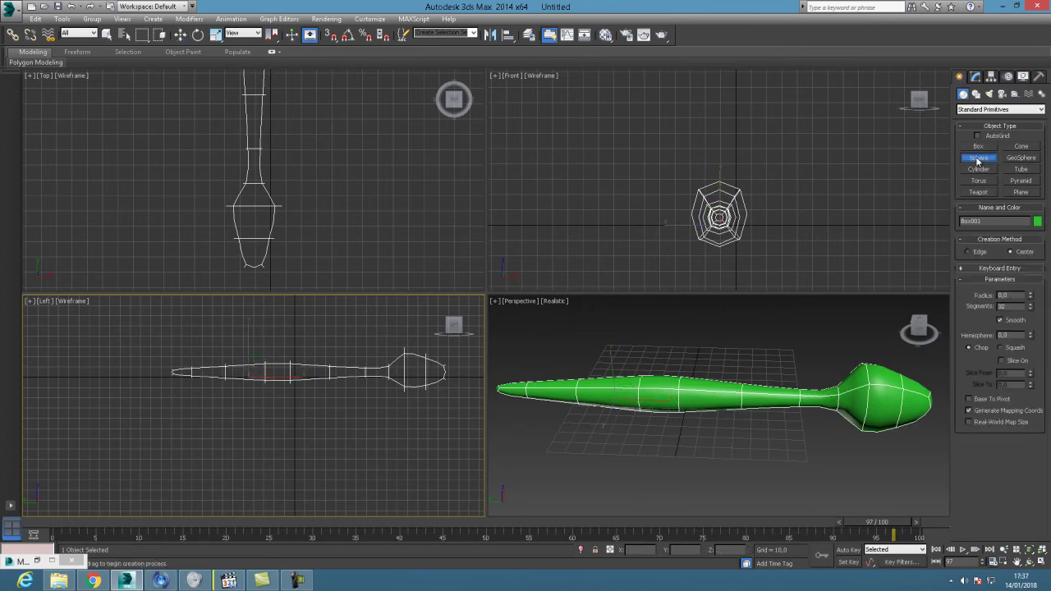
{"action": "left_click", "coordinate": [976, 77]}
{"action": "left_click", "coordinate": [986, 129]}
{"action": "left_click", "coordinate": [996, 121]}
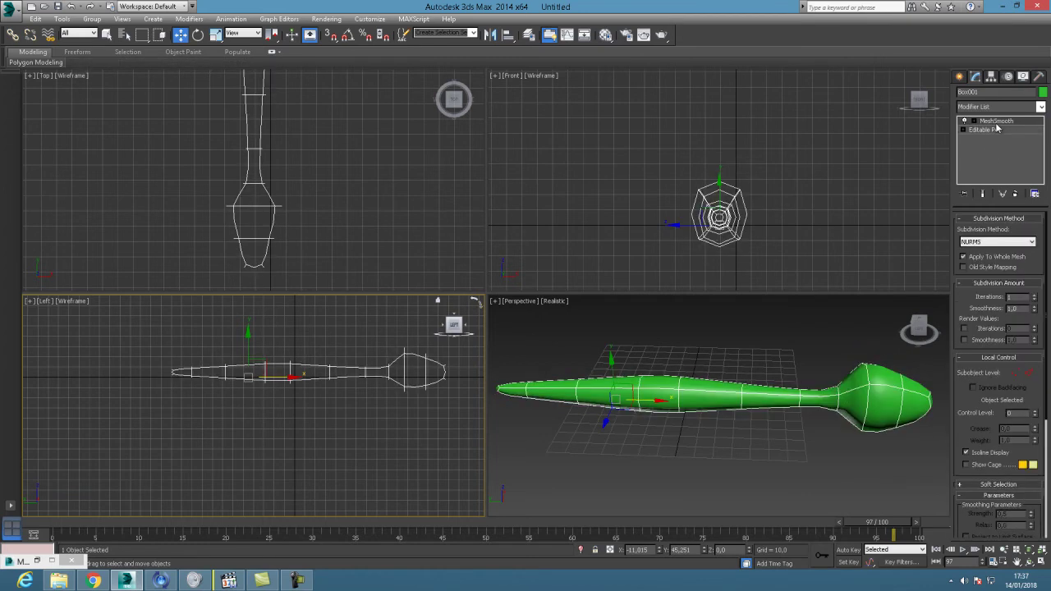
- Remove the worm's MeshSmooth modifier and create a sphere of about 9.3 radius beside the head in the Top view
{"action": "left_click", "coordinate": [1018, 195]}
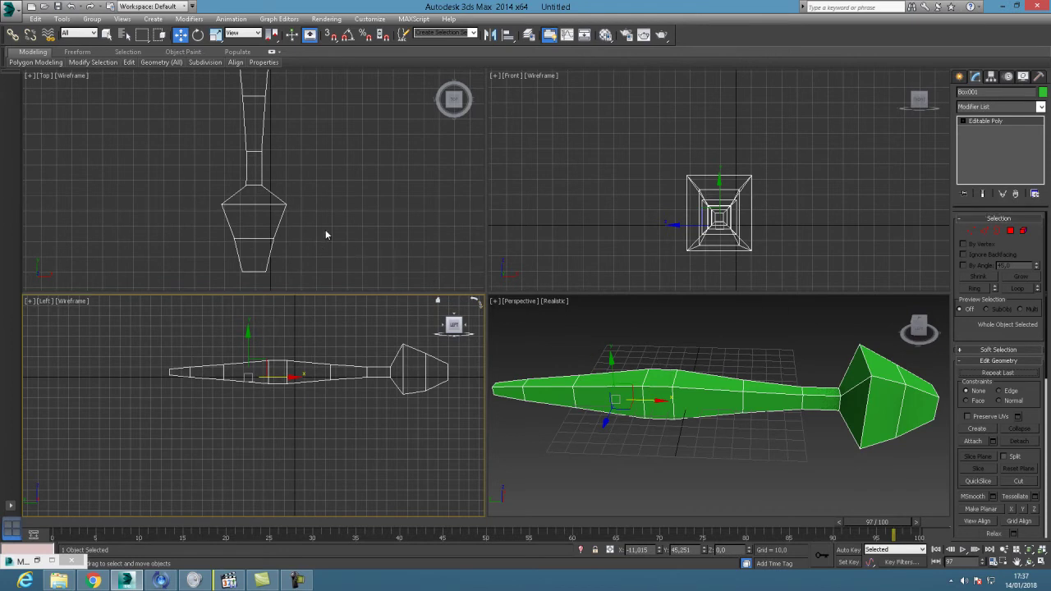
{"action": "left_click", "coordinate": [961, 78]}
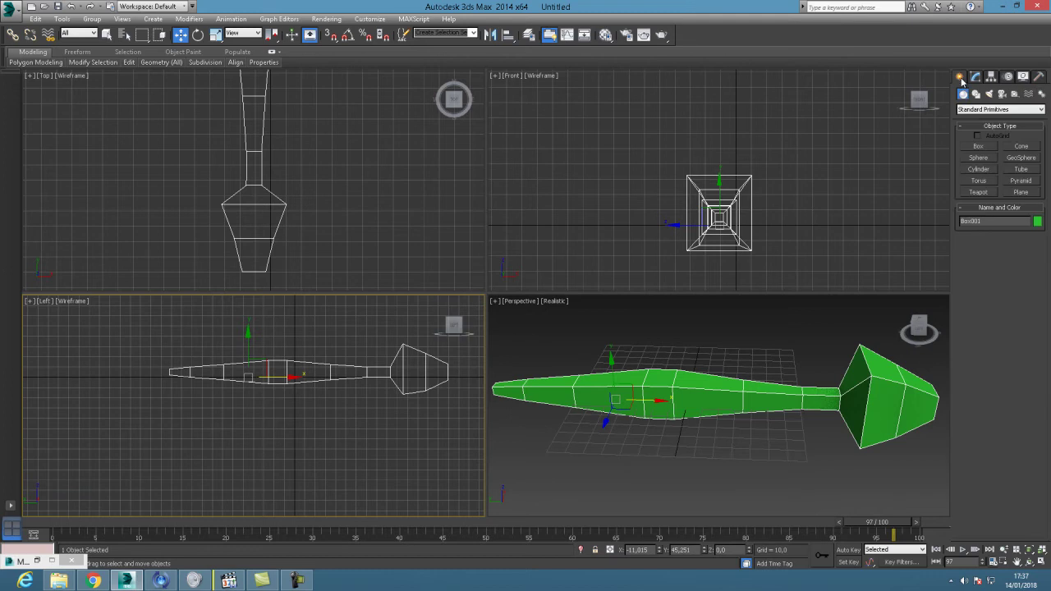
{"action": "left_click", "coordinate": [979, 157]}
{"action": "left_click_drag", "start_coordinate": [303, 222], "coordinate": [311, 236]}
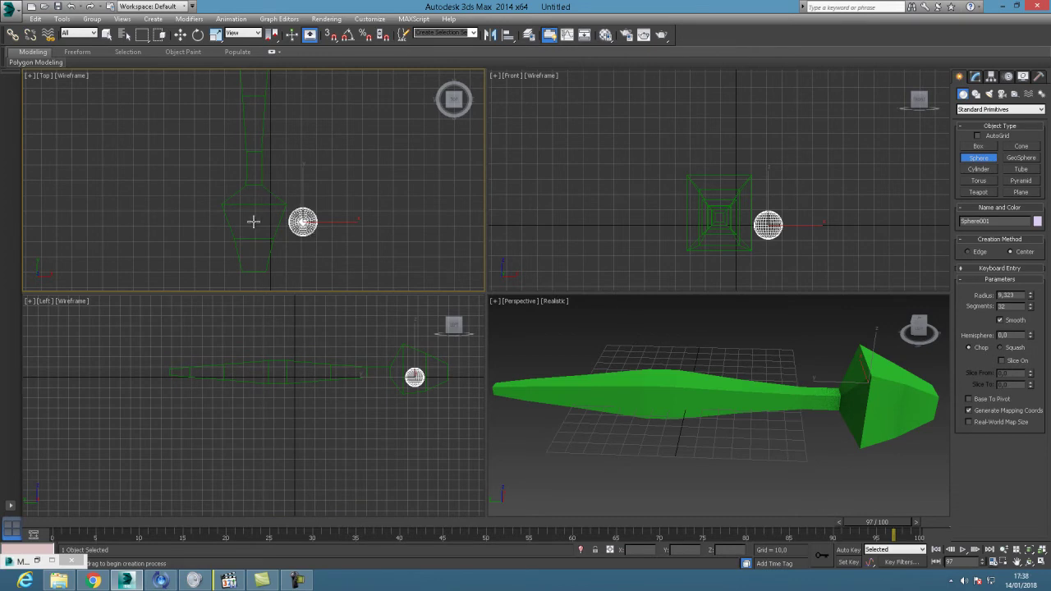
- Enable slicing on the sphere and set Slice From to 244.5 to cut a wedge out of it
{"action": "left_click", "coordinate": [1041, 563]}
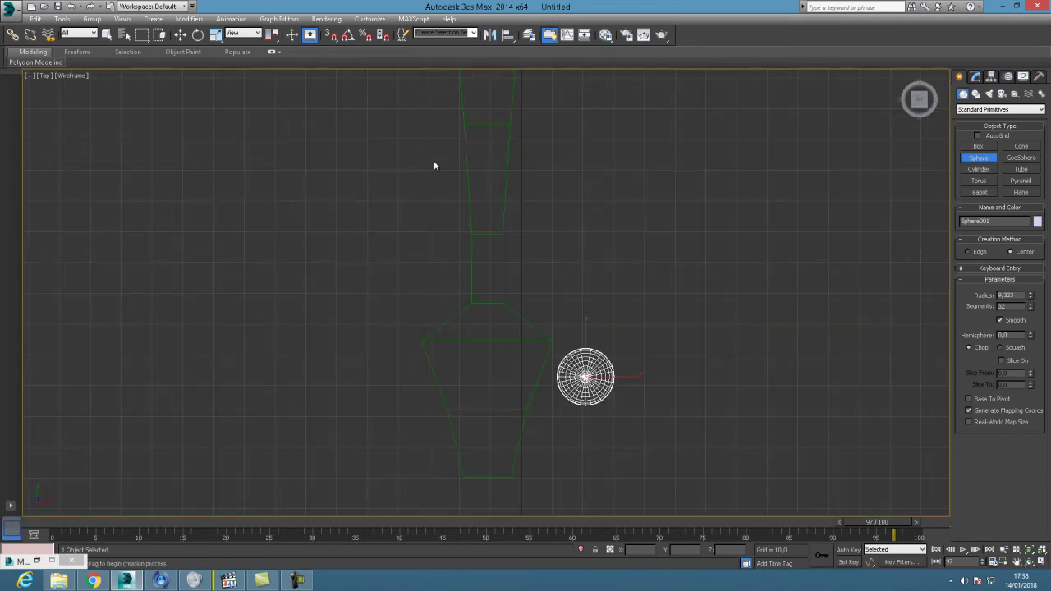
{"action": "left_click", "coordinate": [183, 37]}
{"action": "left_click", "coordinate": [644, 372]}
{"action": "left_click", "coordinate": [593, 381]}
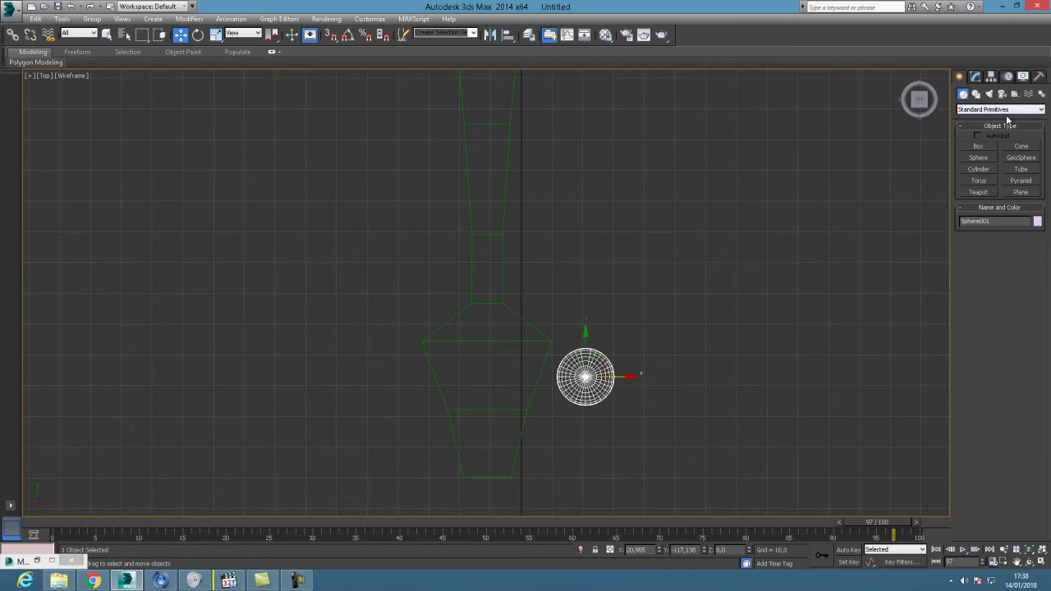
{"action": "left_click", "coordinate": [975, 76]}
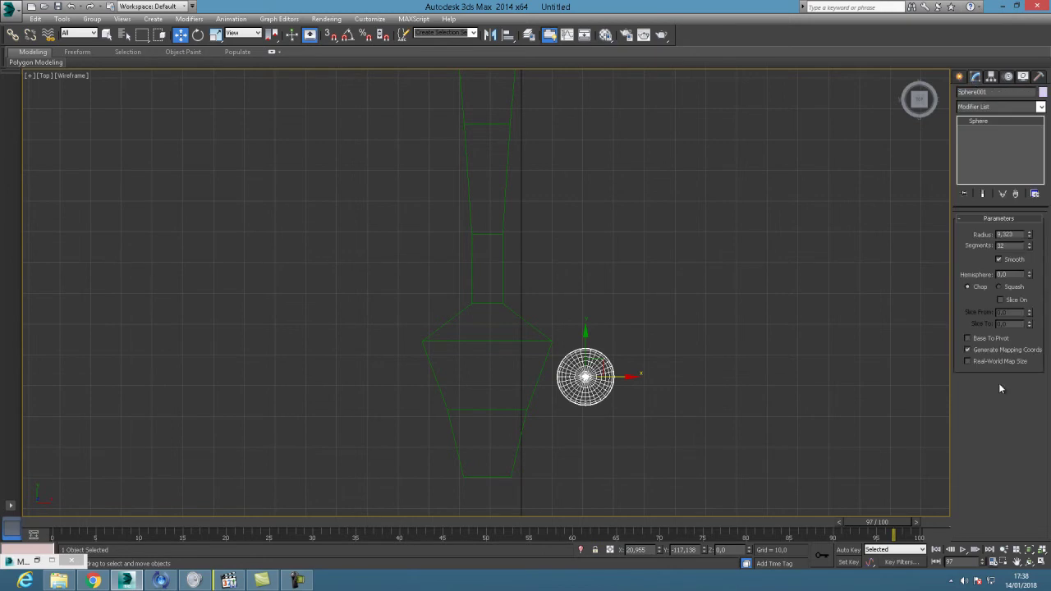
{"action": "left_click", "coordinate": [1000, 300]}
{"action": "left_click_drag", "start_coordinate": [1032, 315], "coordinate": [1024, 43]}
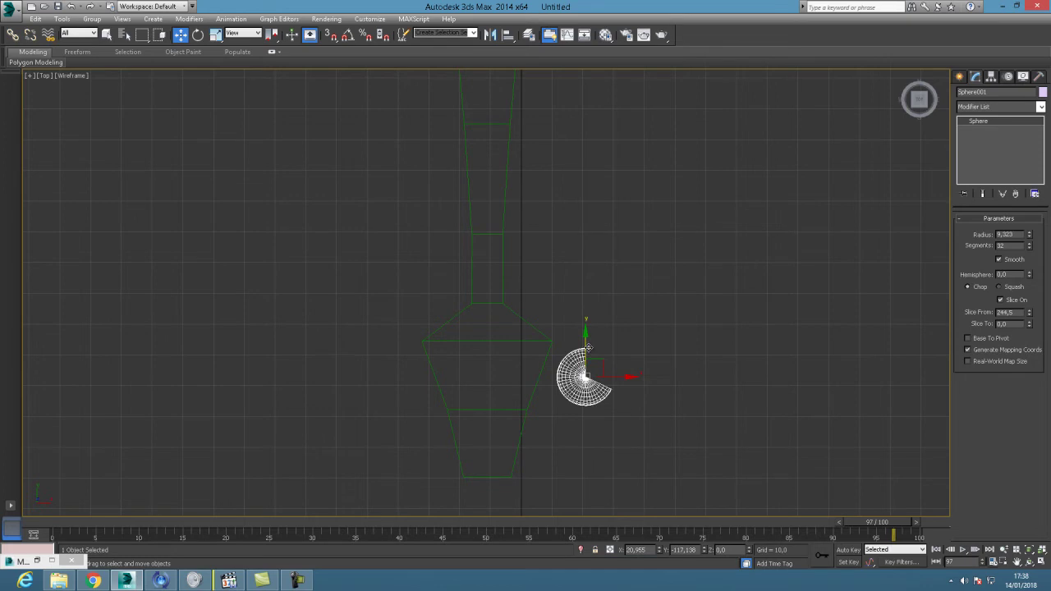
- Try rotating the sliced sphere 90° about Y and 90° about Z, resetting each angle to 0
{"action": "left_click", "coordinate": [198, 34]}
{"action": "left_click_drag", "start_coordinate": [610, 377], "coordinate": [522, 378]}
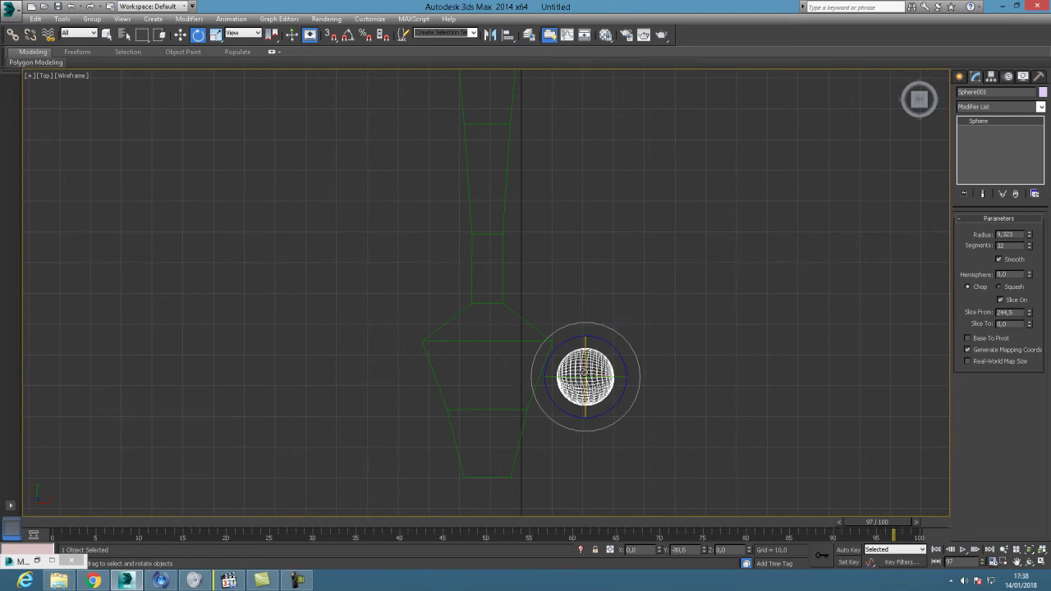
{"action": "key", "text": "ctrl+z"}
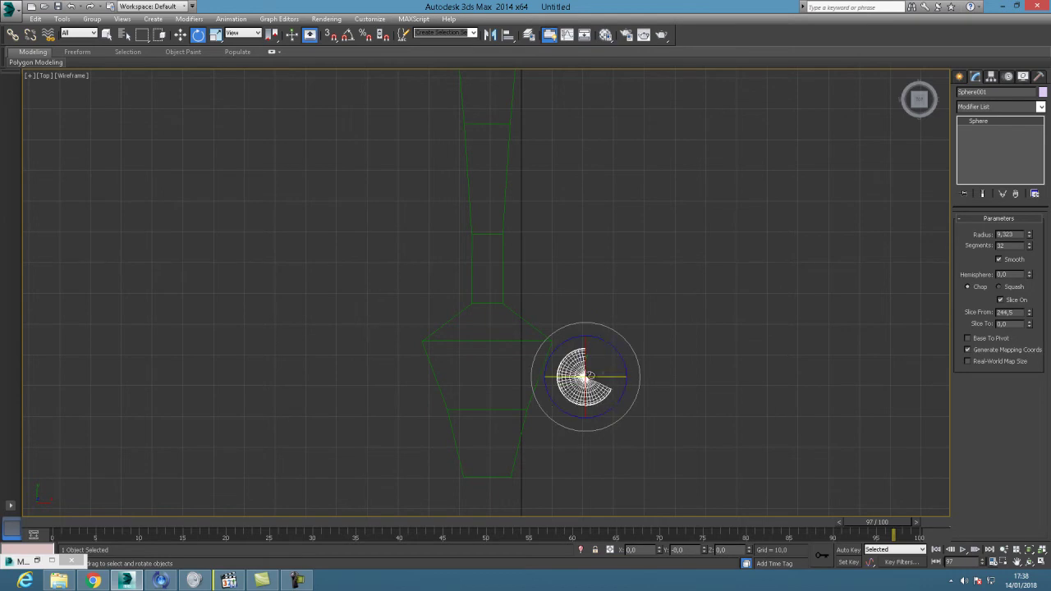
{"action": "left_click", "coordinate": [696, 549]}
{"action": "type", "text": "90"}
{"action": "key", "text": "Return"}
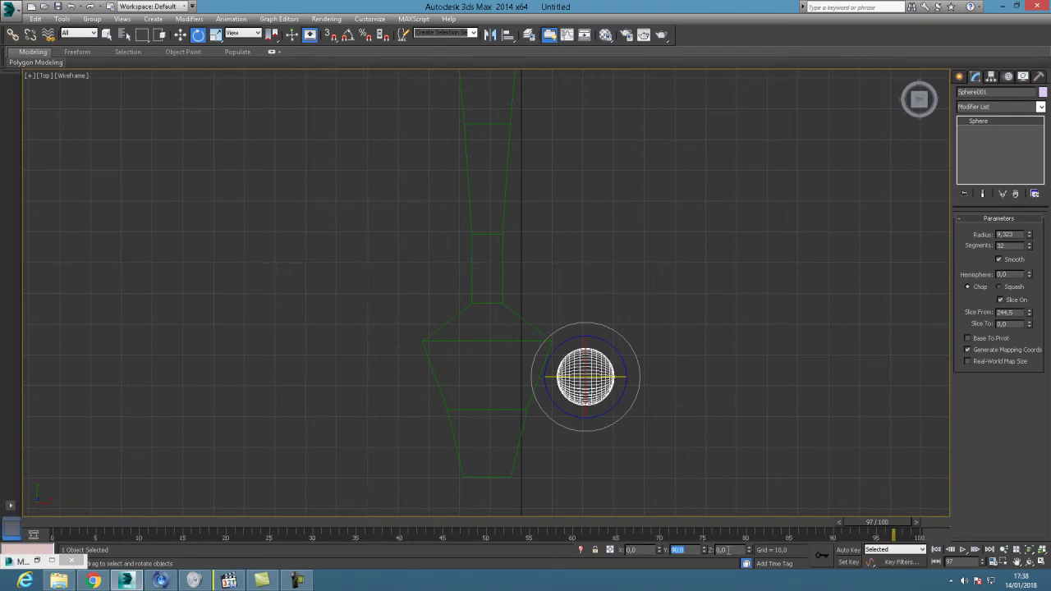
{"action": "type", "text": "0"}
{"action": "key", "text": "Tab"}
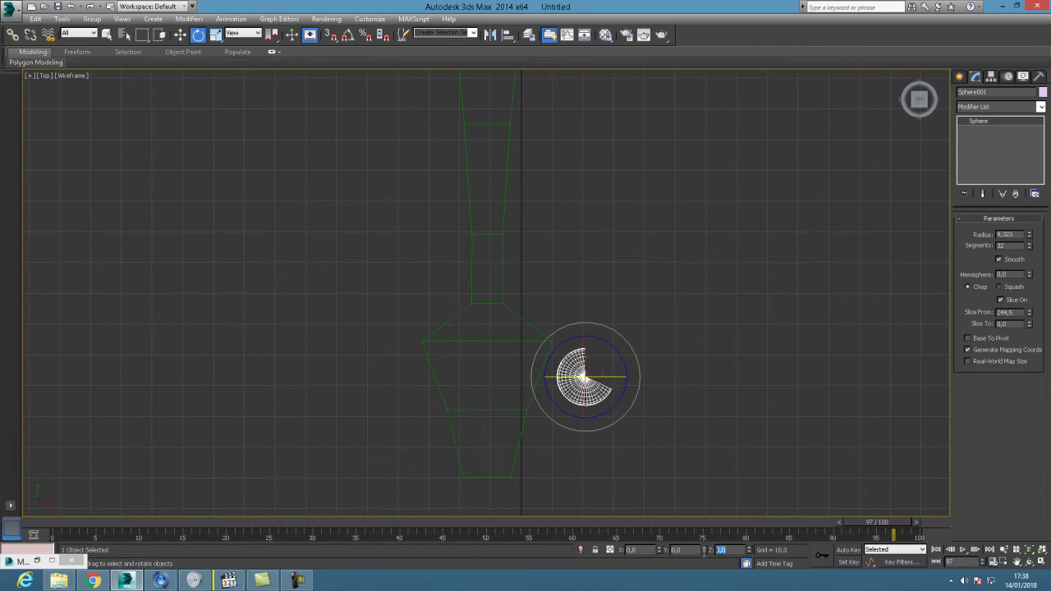
{"action": "type", "text": "90"}
{"action": "key", "text": "Return"}
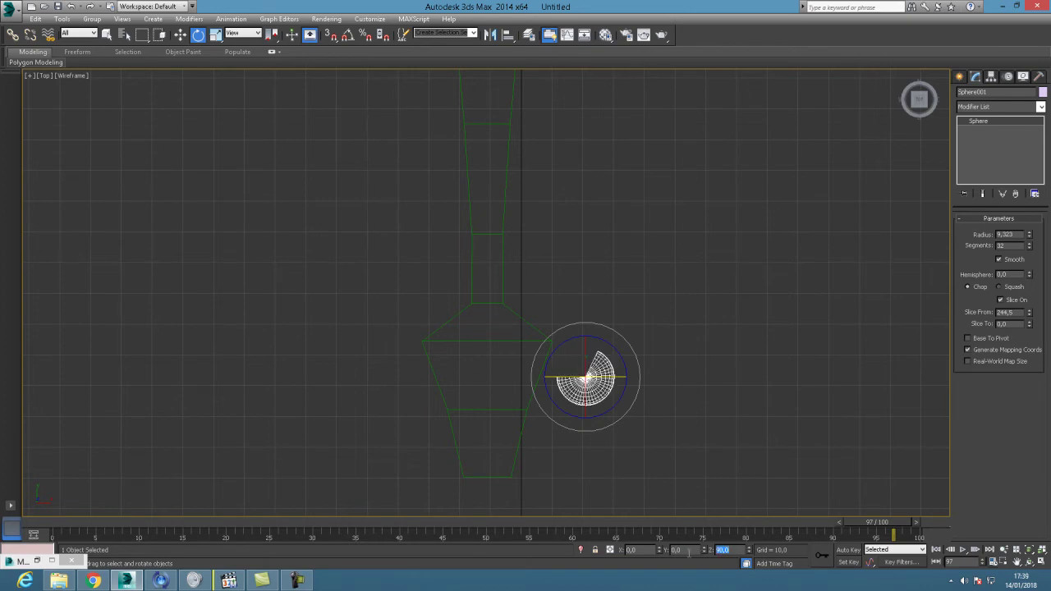
{"action": "type", "text": "0"}
{"action": "left_click", "coordinate": [680, 550]}
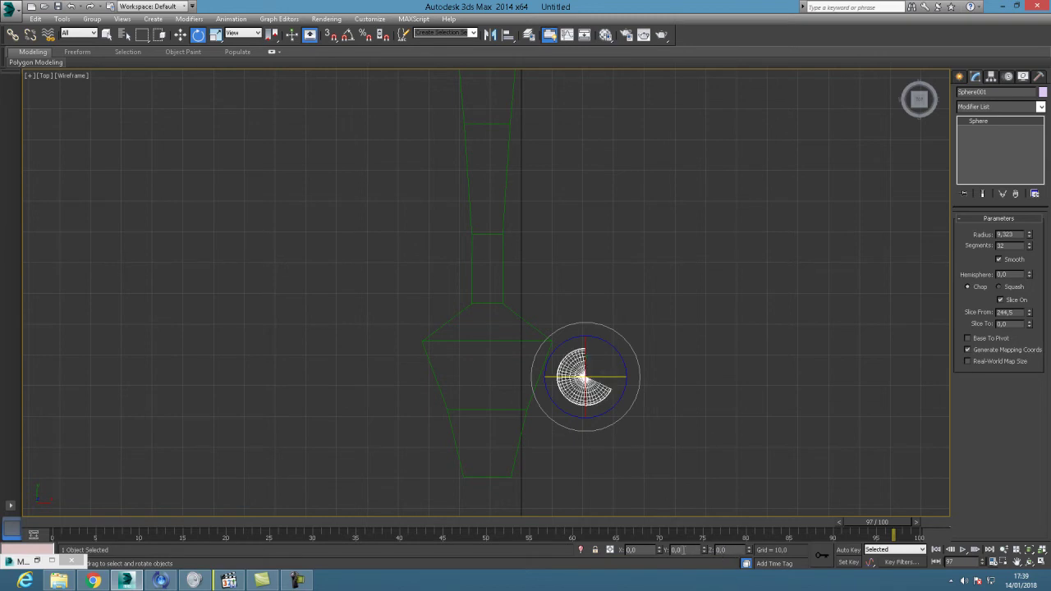
- Rotate the sliced sphere to about -84.5° on the Y axis and display the Top view shaded
{"action": "left_click_drag", "start_coordinate": [616, 378], "coordinate": [524, 381]}
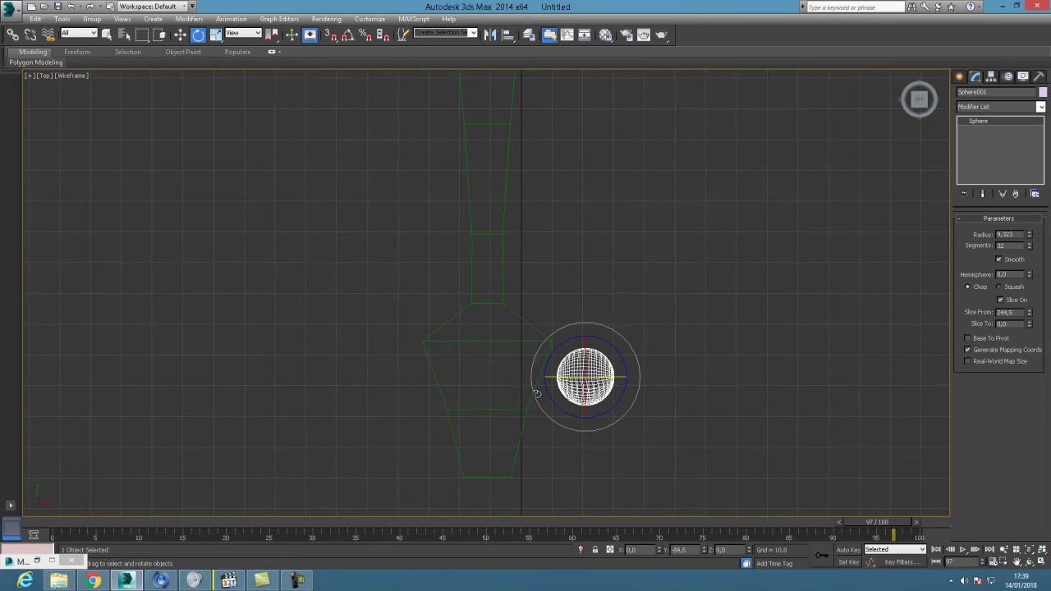
{"action": "left_click", "coordinate": [1040, 563]}
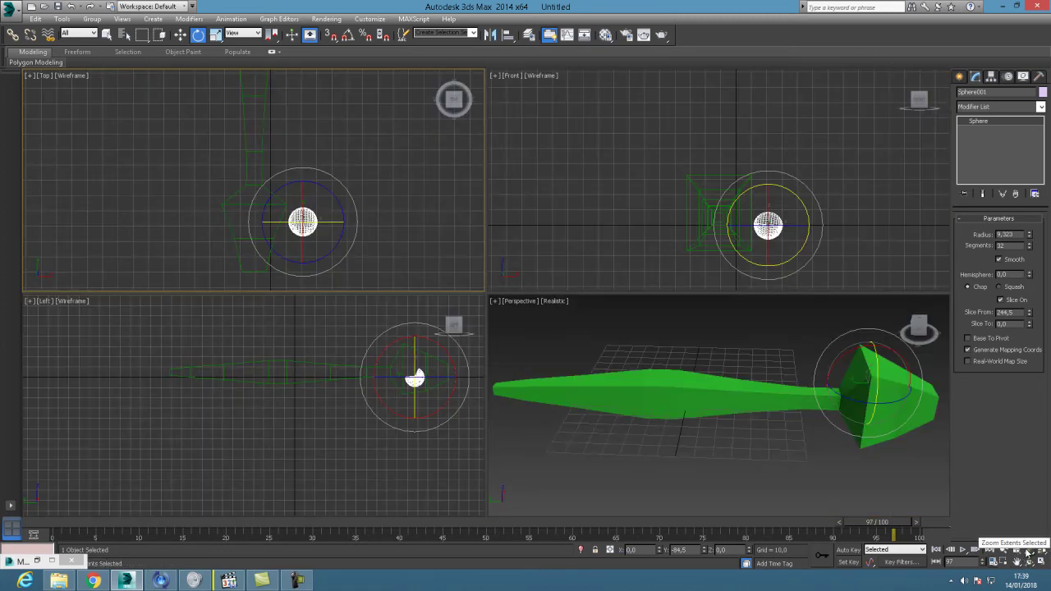
{"action": "left_click", "coordinate": [1029, 562]}
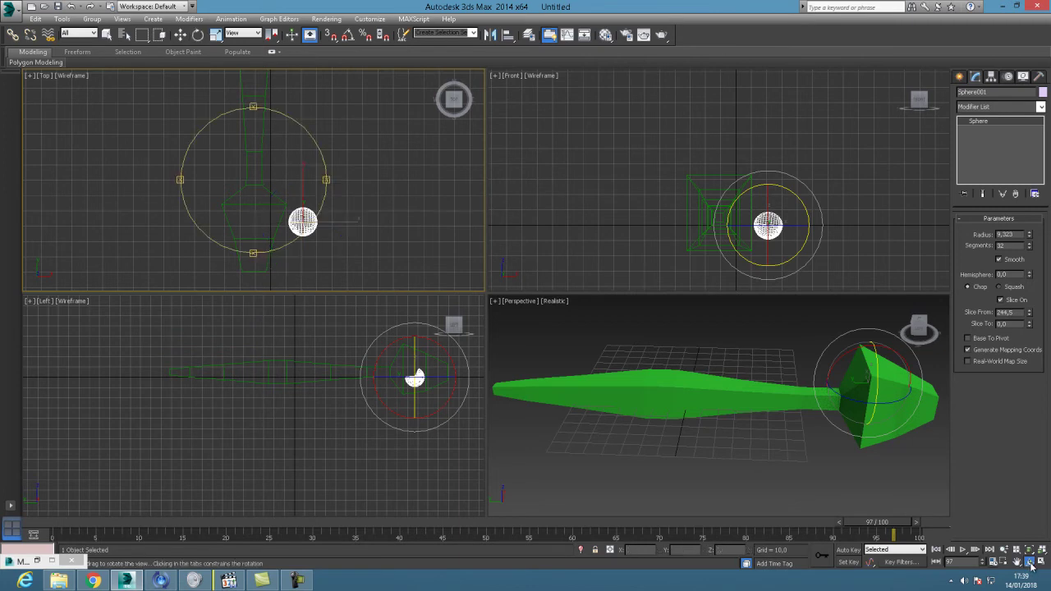
{"action": "left_click", "coordinate": [722, 386]}
{"action": "mouse_move", "coordinate": [706, 403]}
{"action": "left_mouse_down"}
{"action": "mouse_move", "coordinate": [726, 384]}
{"action": "mouse_move", "coordinate": [713, 402]}
{"action": "left_mouse_up"}
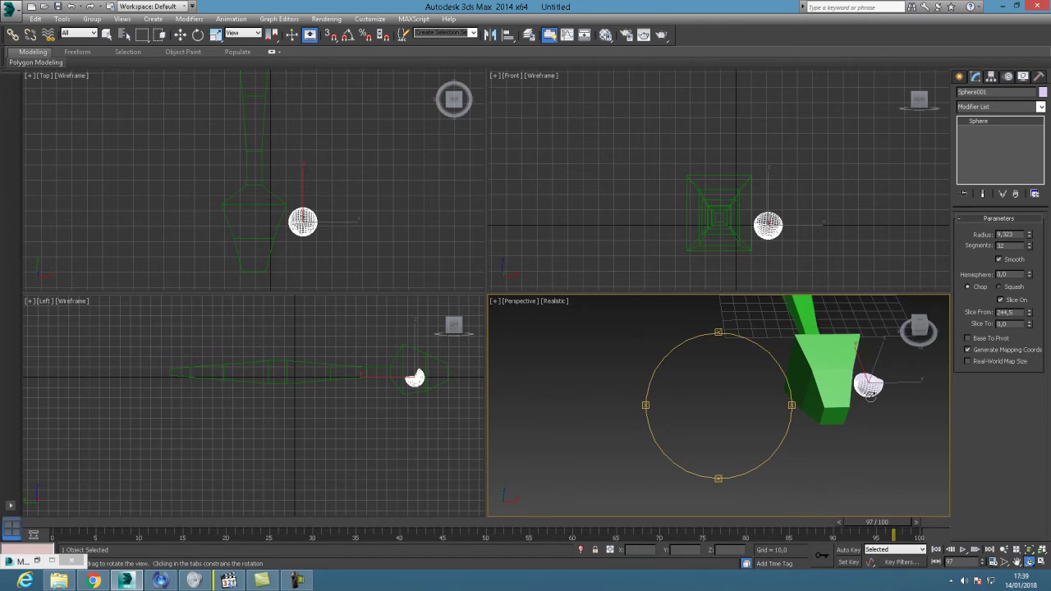
{"action": "left_click", "coordinate": [325, 211]}
{"action": "key", "text": "F3"}
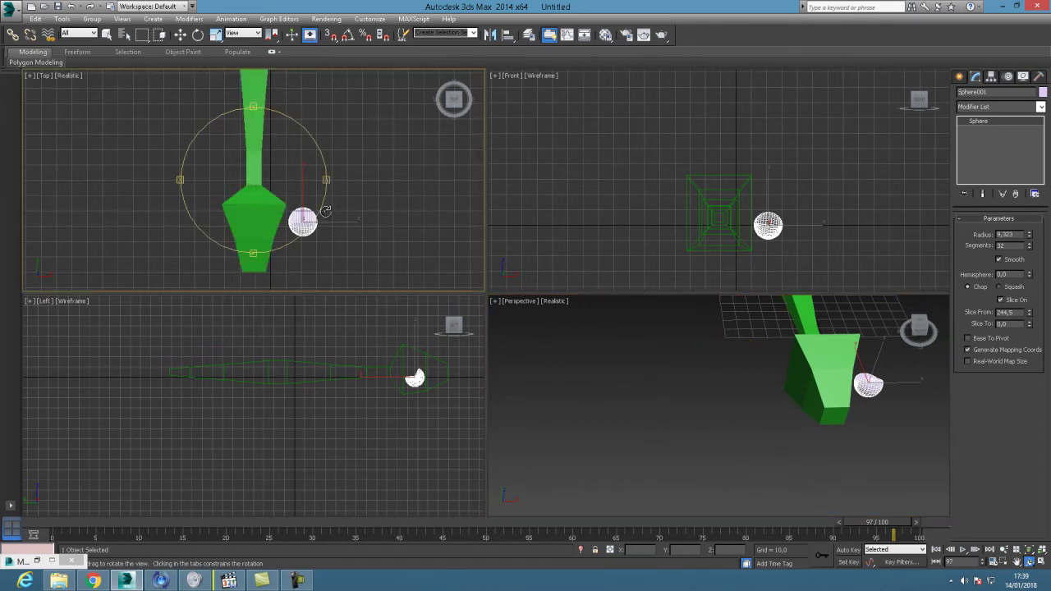
- Rotate the sphere in the Top view until its cut opening faces the front of the worm's head
{"action": "left_click", "coordinate": [198, 34]}
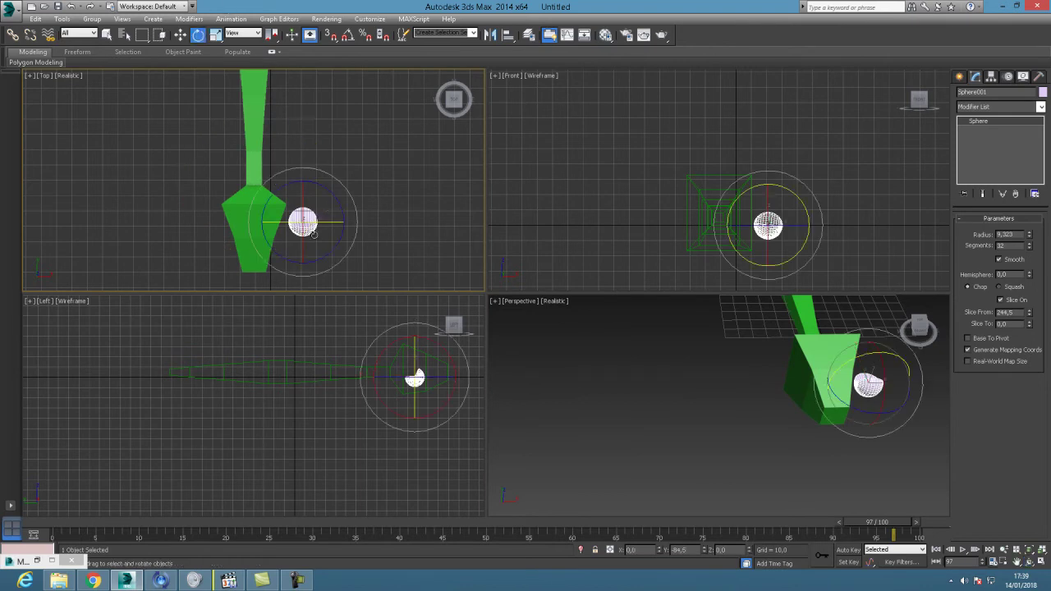
{"action": "left_click_drag", "start_coordinate": [303, 193], "coordinate": [314, 276]}
{"action": "left_click", "coordinate": [333, 223]}
{"action": "left_click_drag", "start_coordinate": [354, 206], "coordinate": [337, 238]}
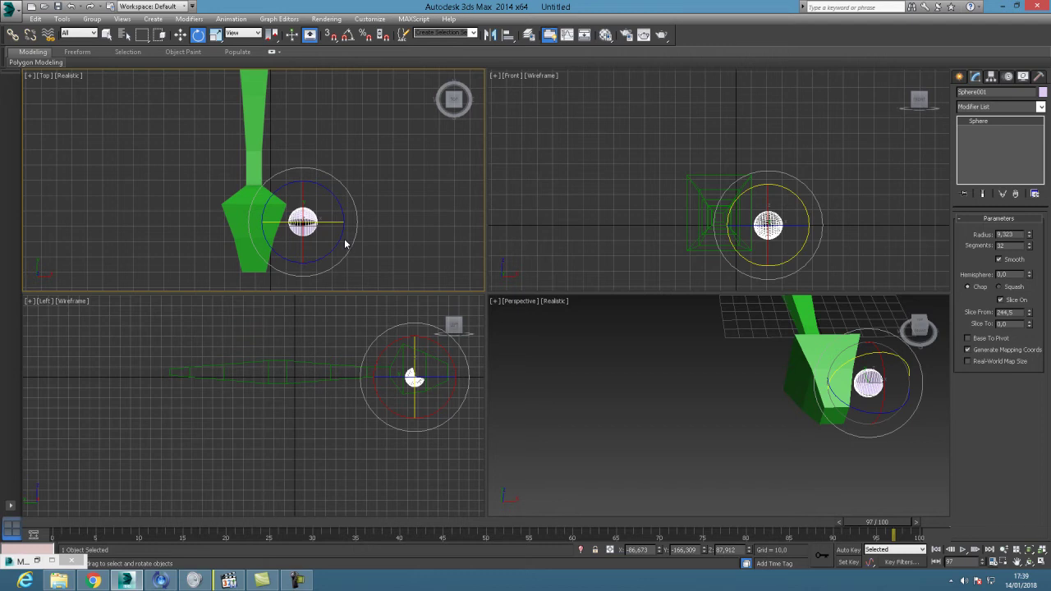
- Move the sphere sideways onto the head and raise it in the Left view, to about X 4.5 and Z 27.7
{"action": "key", "text": "w"}
{"action": "left_click_drag", "start_coordinate": [324, 216], "coordinate": [297, 215]}
{"action": "right_click", "coordinate": [391, 327]}
{"action": "left_click_drag", "start_coordinate": [415, 335], "coordinate": [416, 308]}
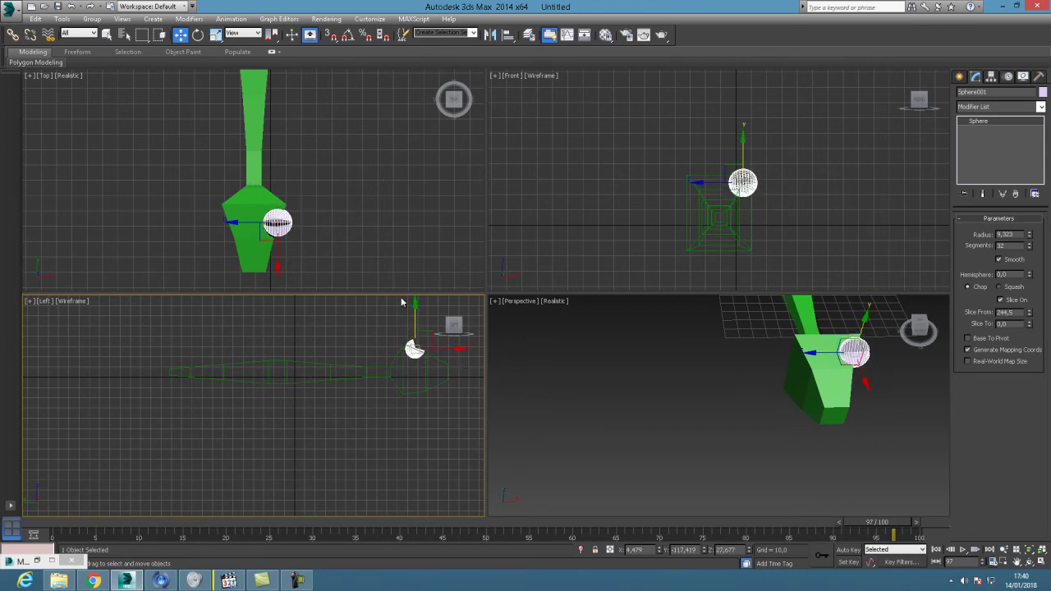
- Uniformly scale the sliced sphere down in a close-up Perspective view of the worm's head
{"action": "left_click", "coordinate": [1030, 561]}
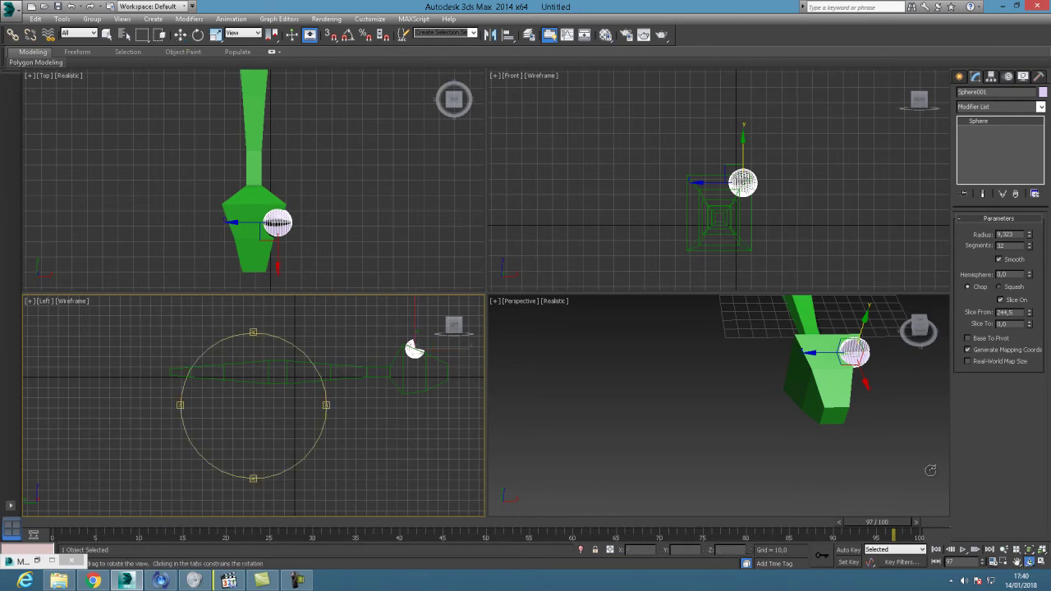
{"action": "left_click", "coordinate": [1004, 549]}
{"action": "left_click_drag", "start_coordinate": [905, 372], "coordinate": [884, 336]}
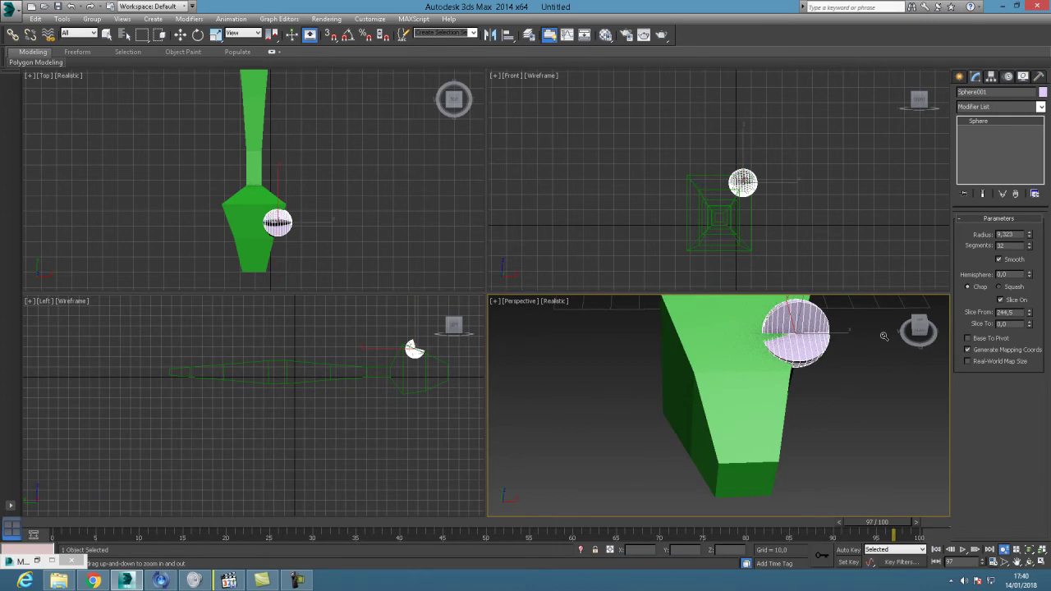
{"action": "left_click", "coordinate": [1017, 562]}
{"action": "left_click_drag", "start_coordinate": [898, 453], "coordinate": [713, 497]}
{"action": "left_click", "coordinate": [187, 36]}
{"action": "left_click", "coordinate": [215, 35]}
{"action": "left_click_drag", "start_coordinate": [636, 373], "coordinate": [639, 399]}
- Move the sphere inward on the head to about X -3.75 and scale it up to about 88.7%
{"action": "left_click", "coordinate": [180, 35]}
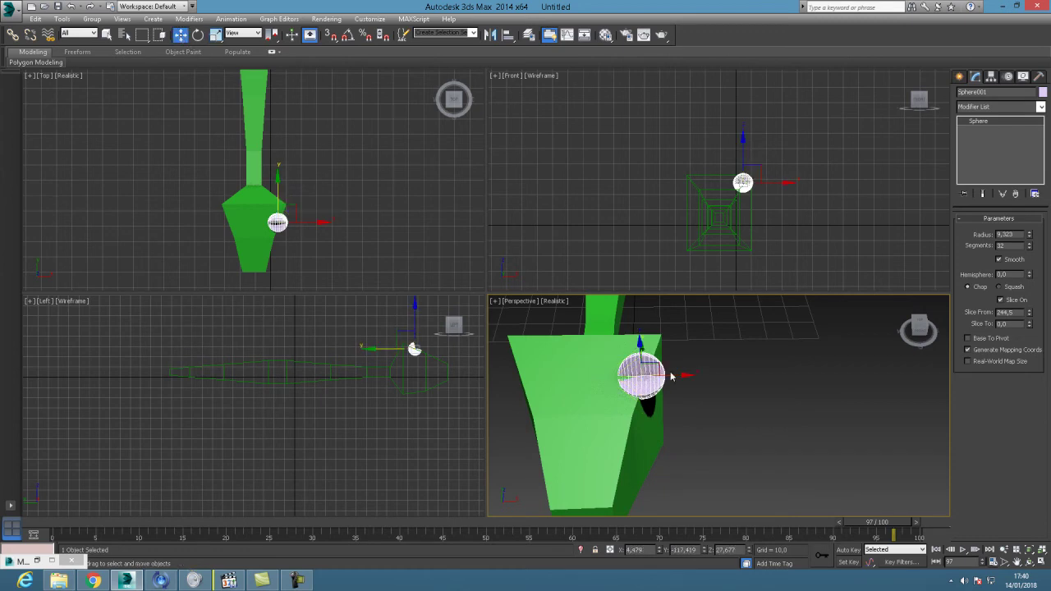
{"action": "right_click", "coordinate": [324, 229]}
{"action": "left_click_drag", "start_coordinate": [319, 222], "coordinate": [306, 222]}
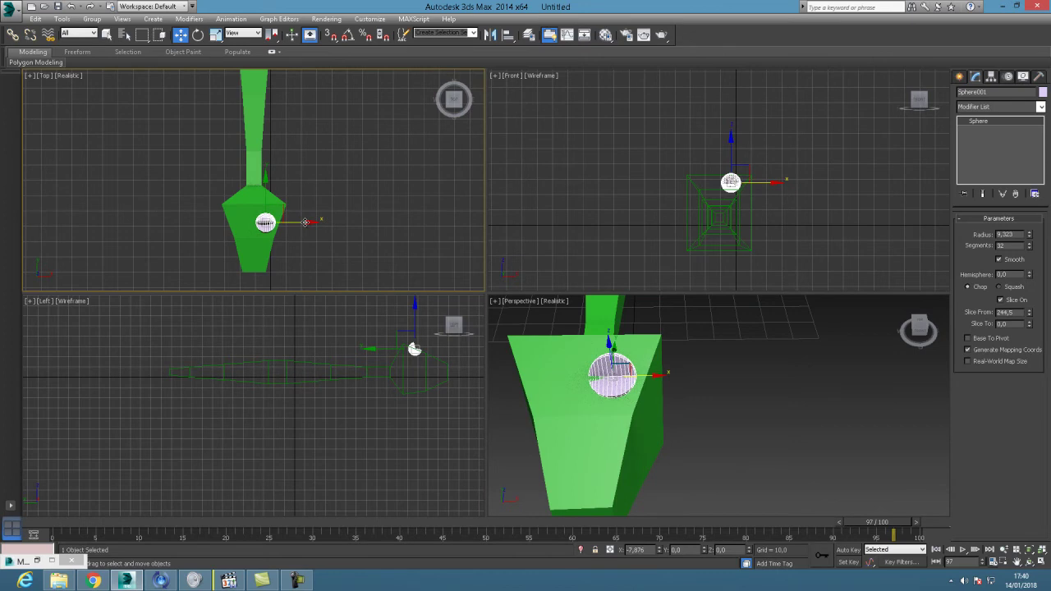
{"action": "left_click", "coordinate": [216, 35]}
{"action": "left_click_drag", "start_coordinate": [274, 216], "coordinate": [289, 205]}
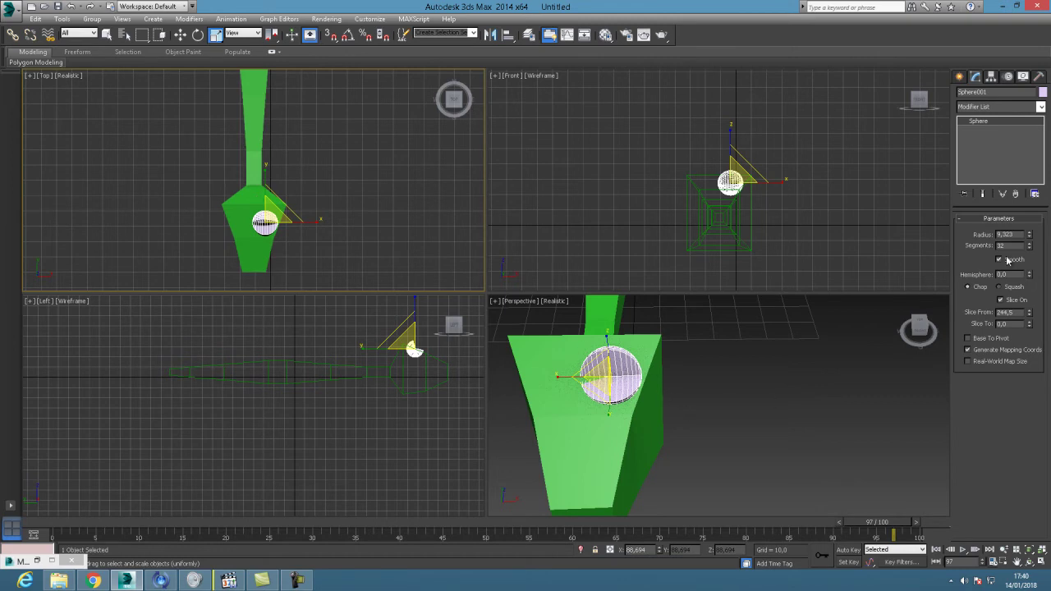
- Raise the sphere slightly above the head in the Left view, to about Z 29.7
{"action": "left_click", "coordinate": [179, 35]}
{"action": "right_click", "coordinate": [711, 377]}
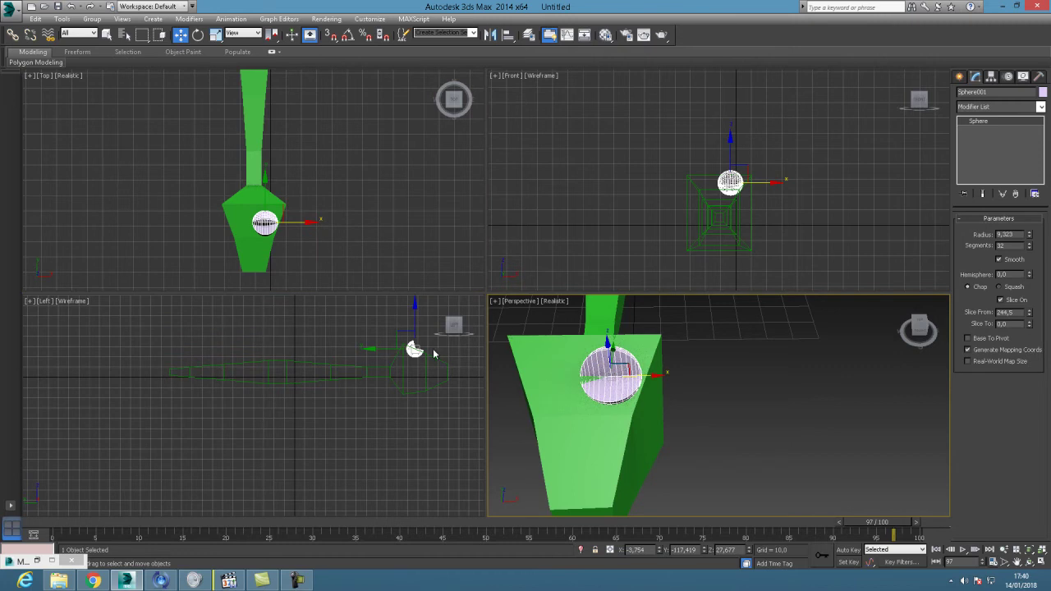
{"action": "right_click", "coordinate": [415, 327]}
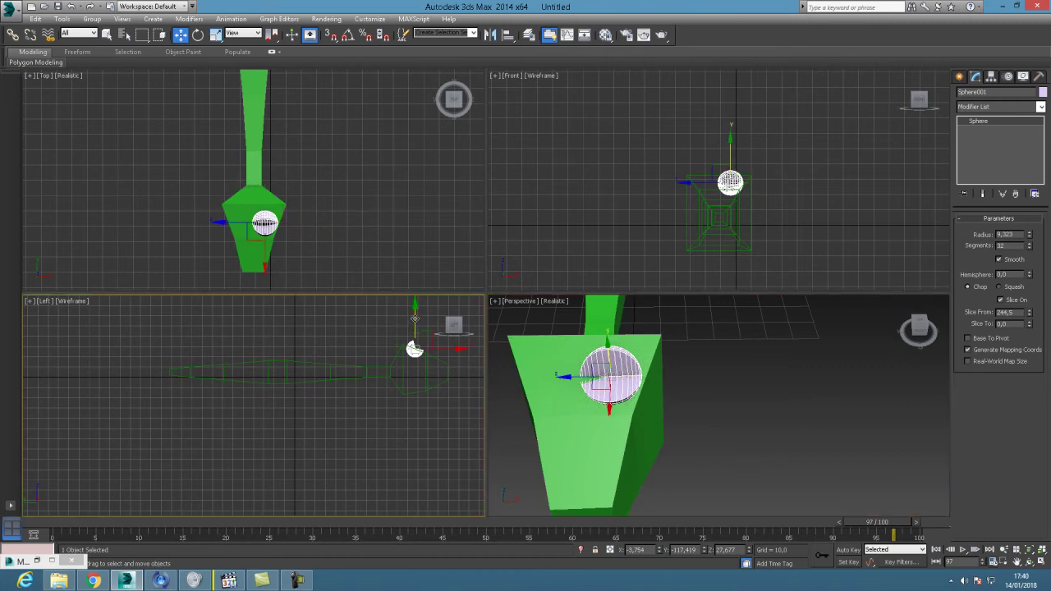
{"action": "left_click_drag", "start_coordinate": [414, 318], "coordinate": [415, 316]}
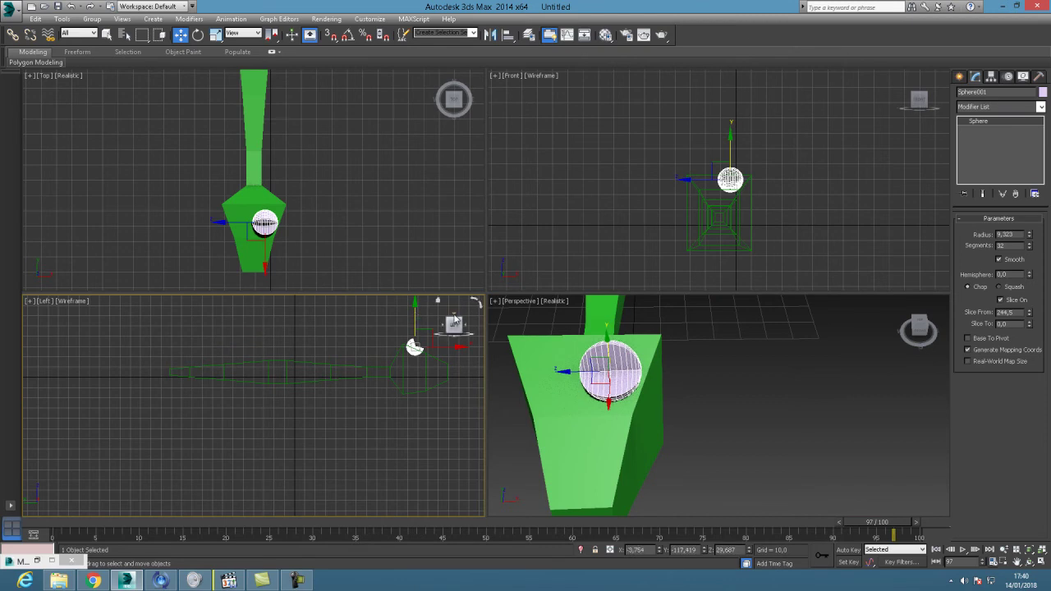
- Change the sliced sphere's object color to the same green as the worm and deselect it
{"action": "right_click", "coordinate": [605, 371]}
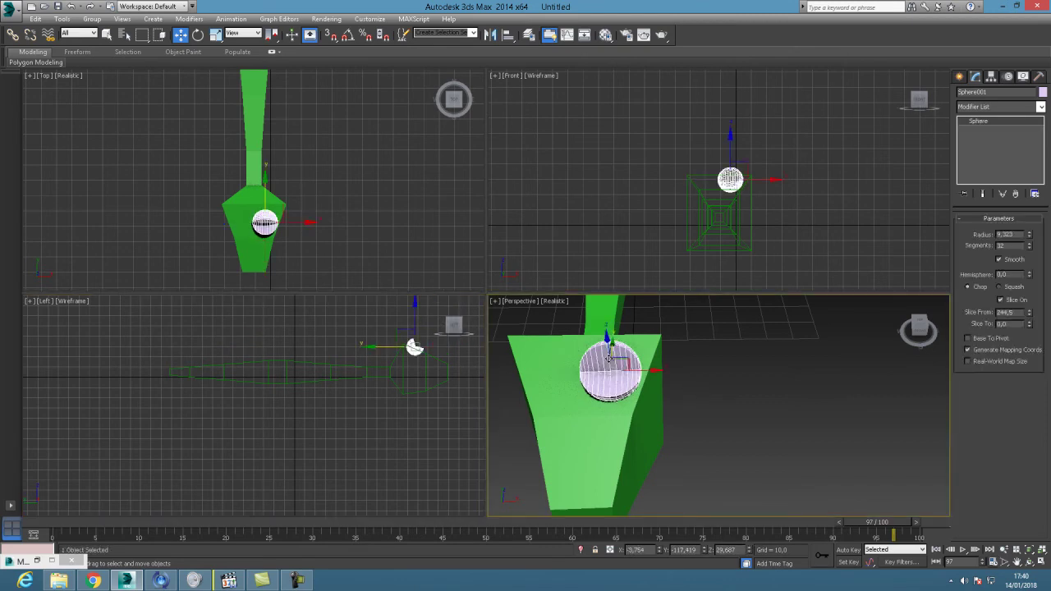
{"action": "left_click", "coordinate": [1043, 92]}
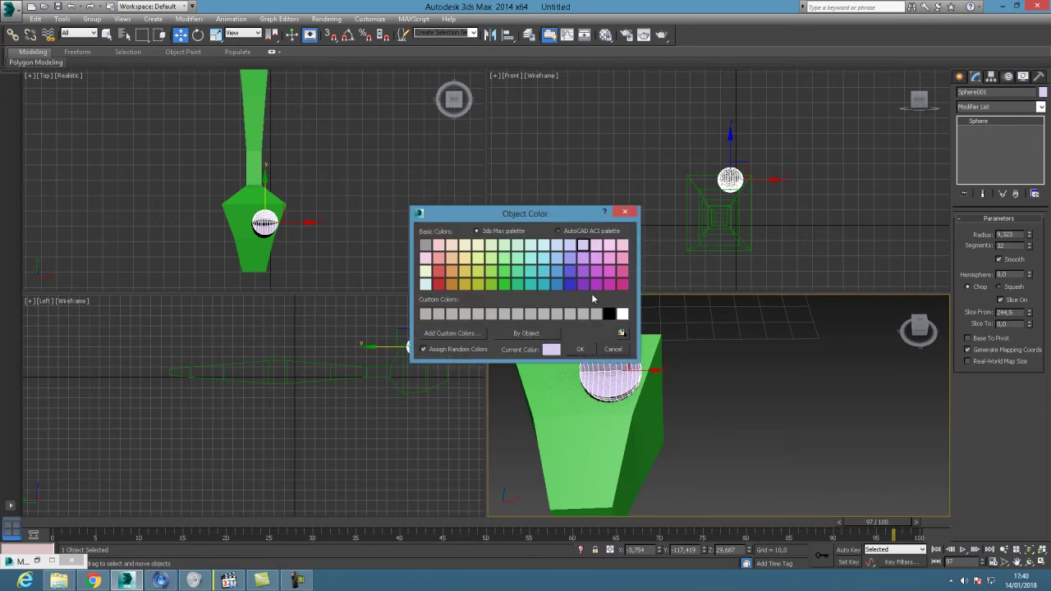
{"action": "left_click", "coordinate": [504, 285]}
{"action": "left_click", "coordinate": [580, 349]}
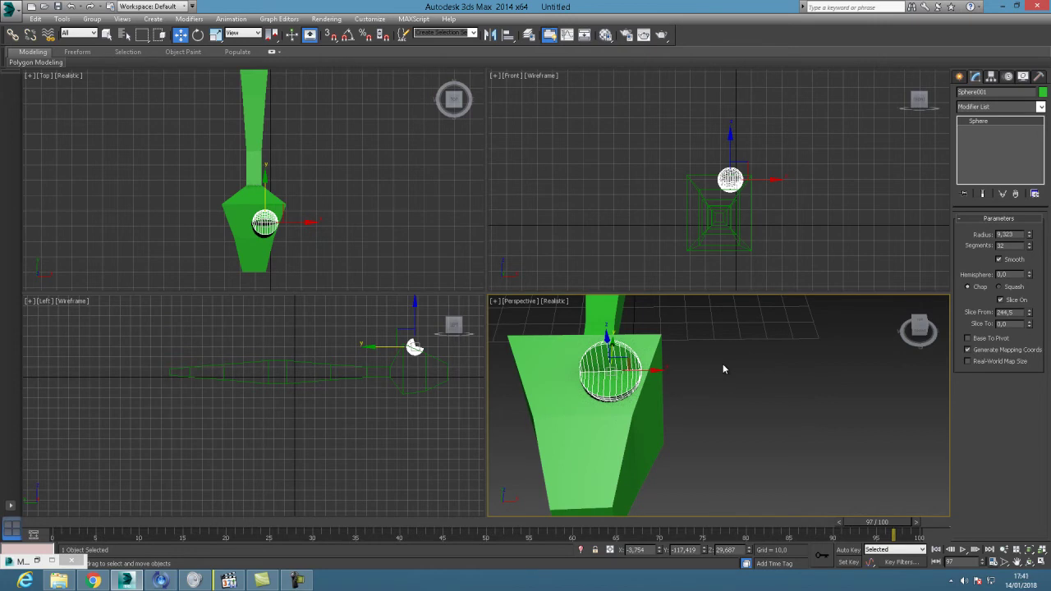
{"action": "left_click", "coordinate": [363, 151]}
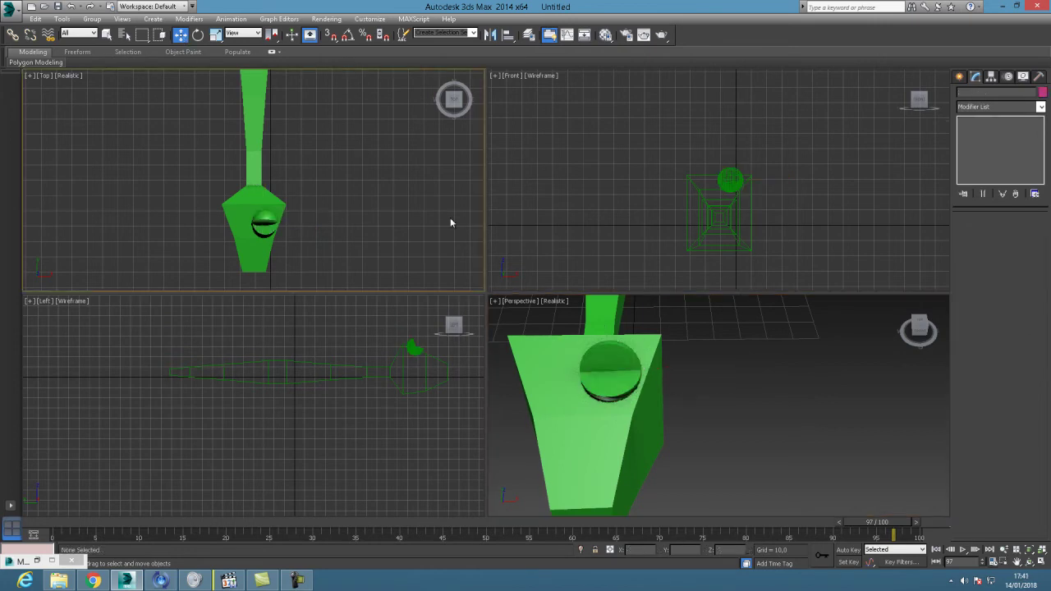
- Select the green sliced sphere and tilt it forward in the Perspective view so its opening faces more directly ahead
{"action": "left_click", "coordinate": [612, 386]}
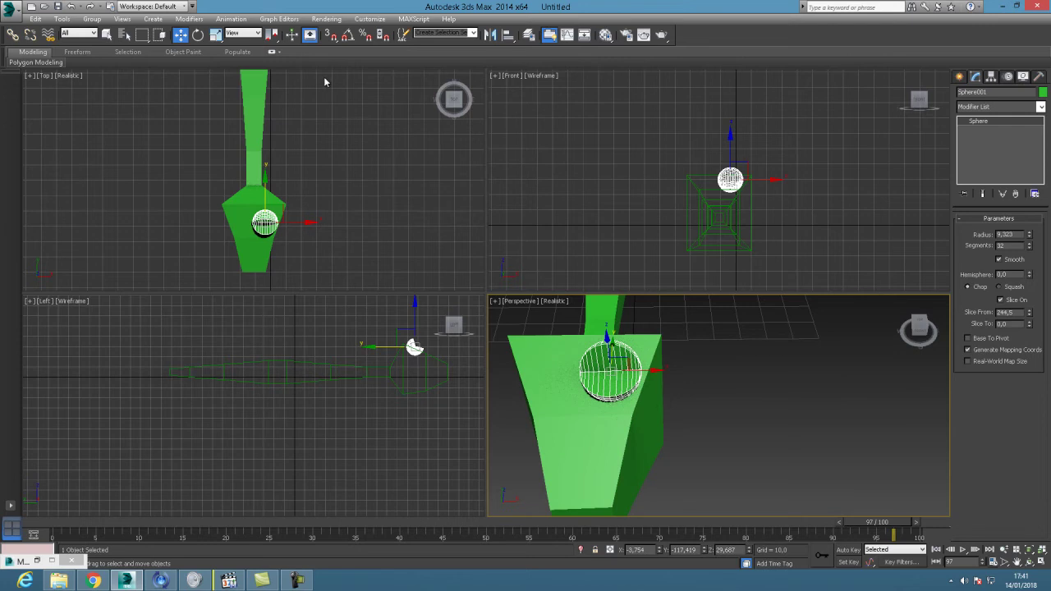
{"action": "left_click", "coordinate": [198, 34]}
{"action": "left_click_drag", "start_coordinate": [608, 348], "coordinate": [608, 361]}
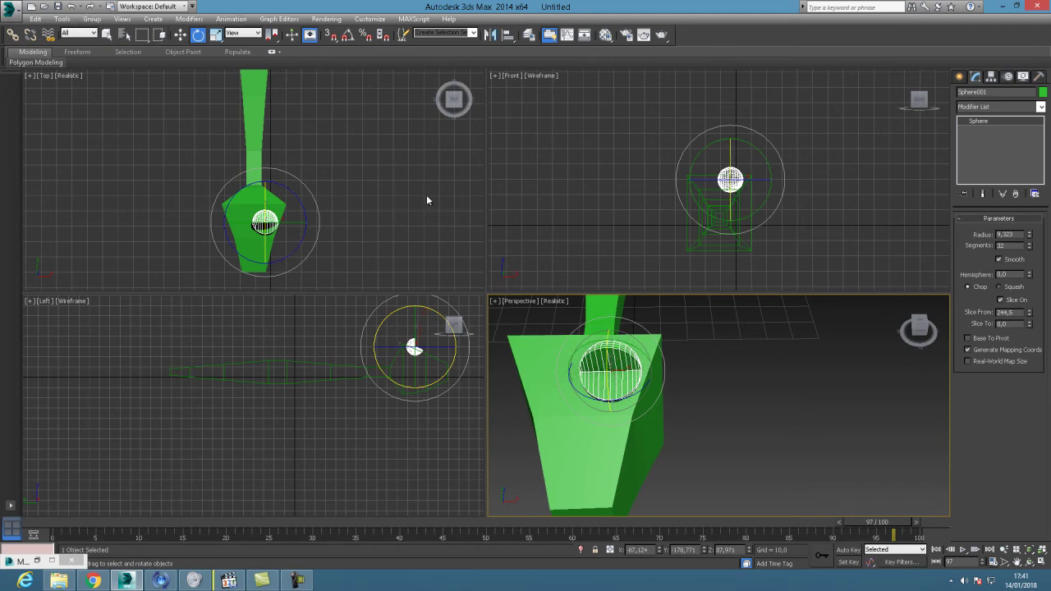
- Clone the green sliced eyelid sphere as a copy and turn off slicing on the clone to make it a full sphere
{"action": "left_click", "coordinate": [40, 19]}
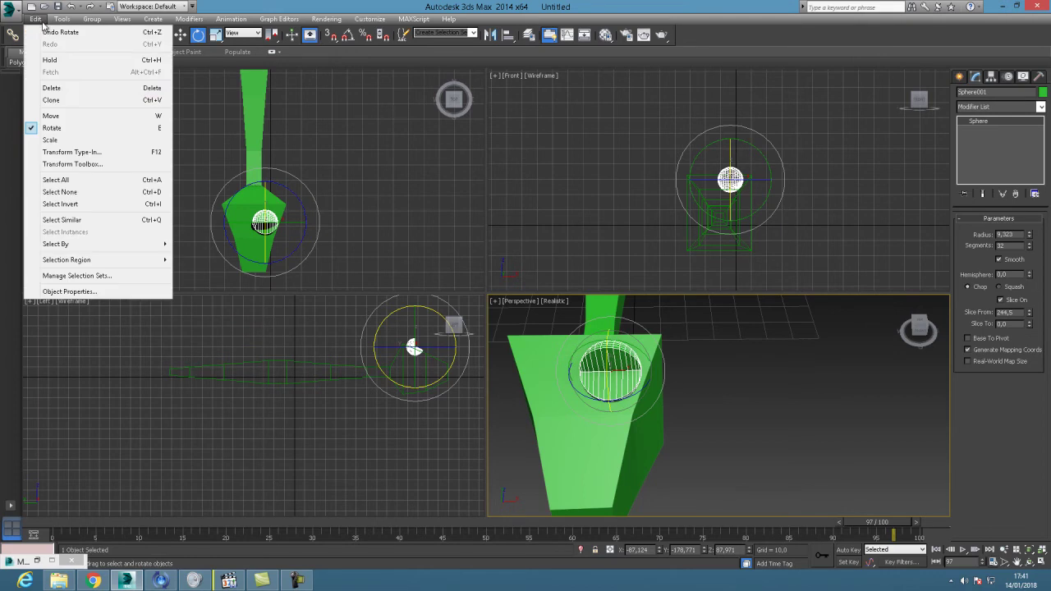
{"action": "left_click", "coordinate": [55, 101]}
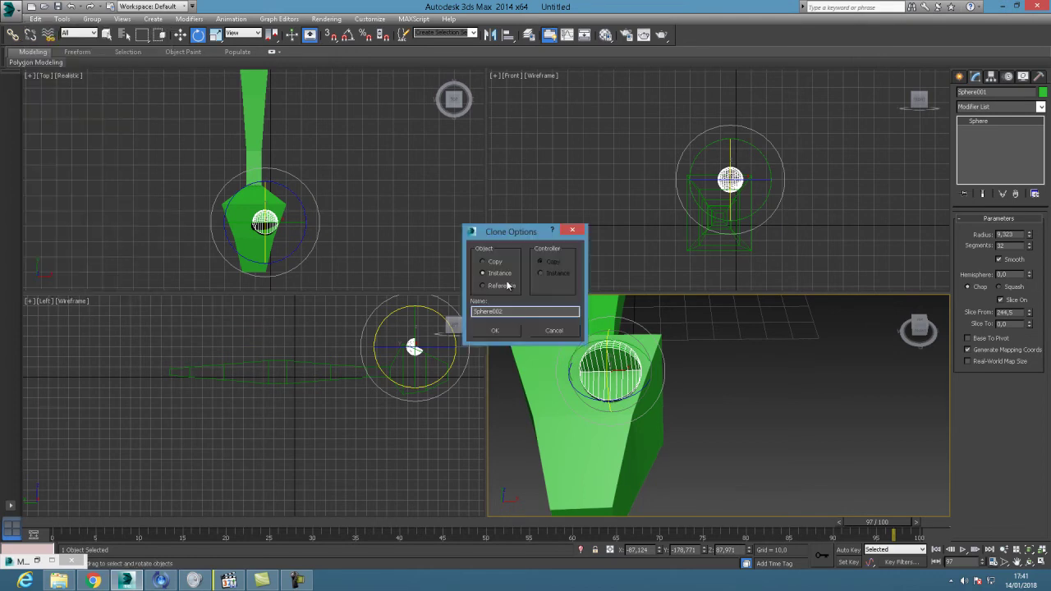
{"action": "left_click", "coordinate": [504, 332]}
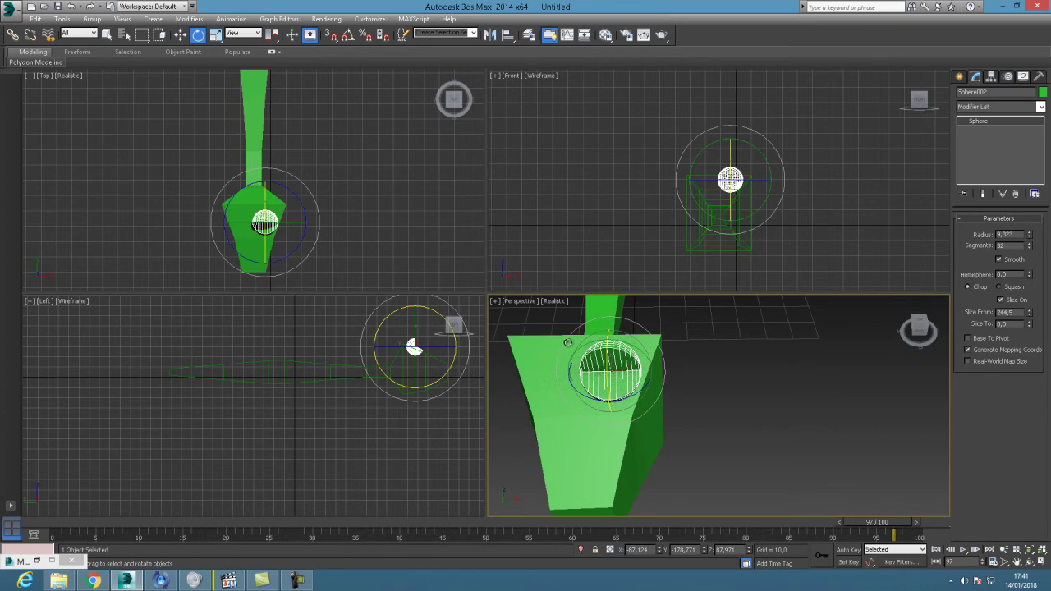
{"action": "left_click", "coordinate": [1001, 300]}
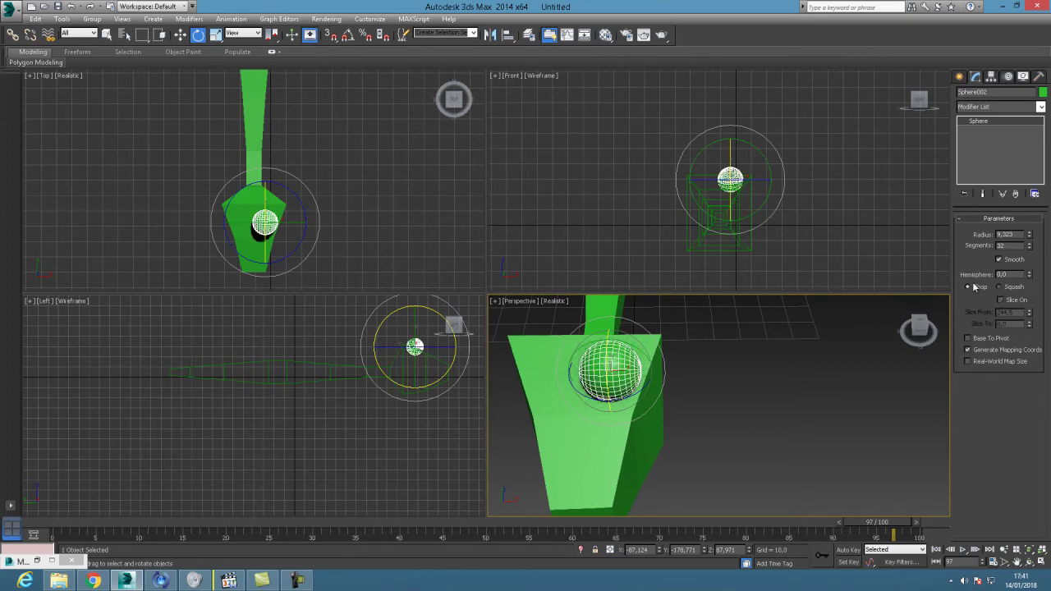
- Scale the full sphere down to about 80.2% so it fits inside the eyelid, and change its object color to white
{"action": "left_click", "coordinate": [216, 35]}
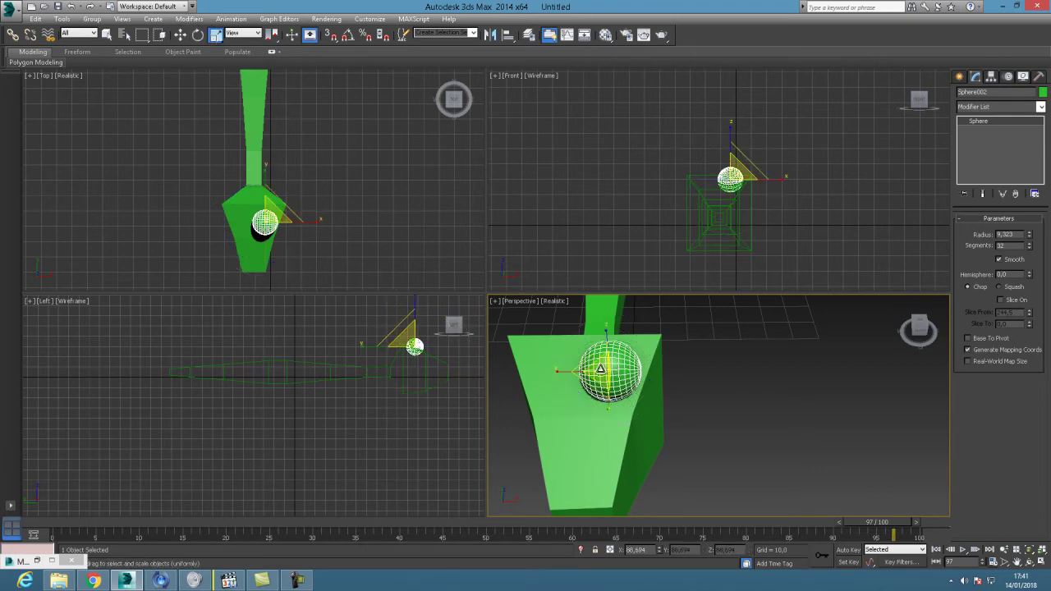
{"action": "left_click_drag", "start_coordinate": [600, 370], "coordinate": [603, 376]}
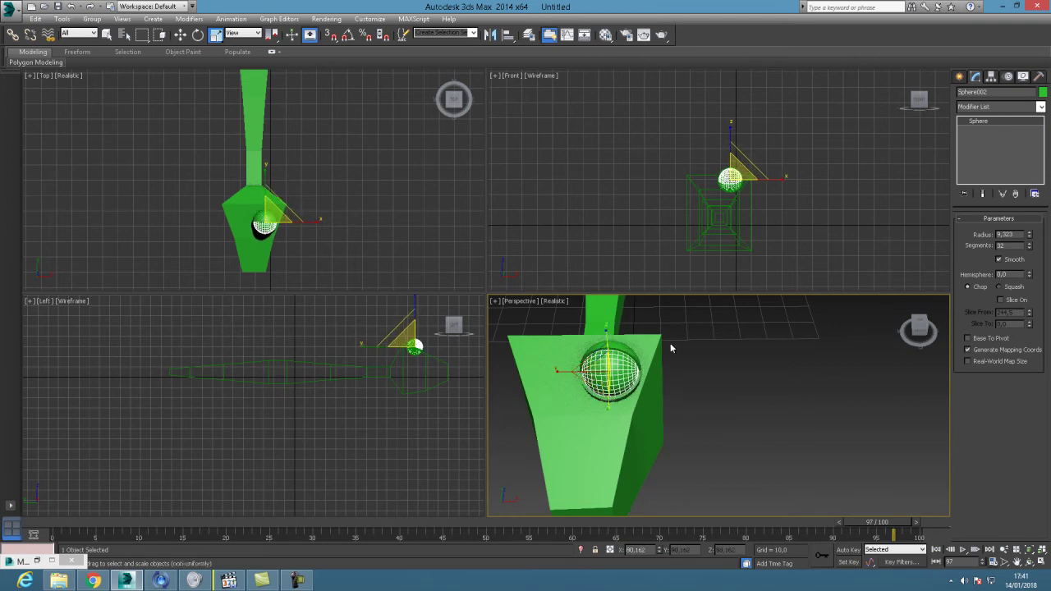
{"action": "left_click", "coordinate": [1043, 92]}
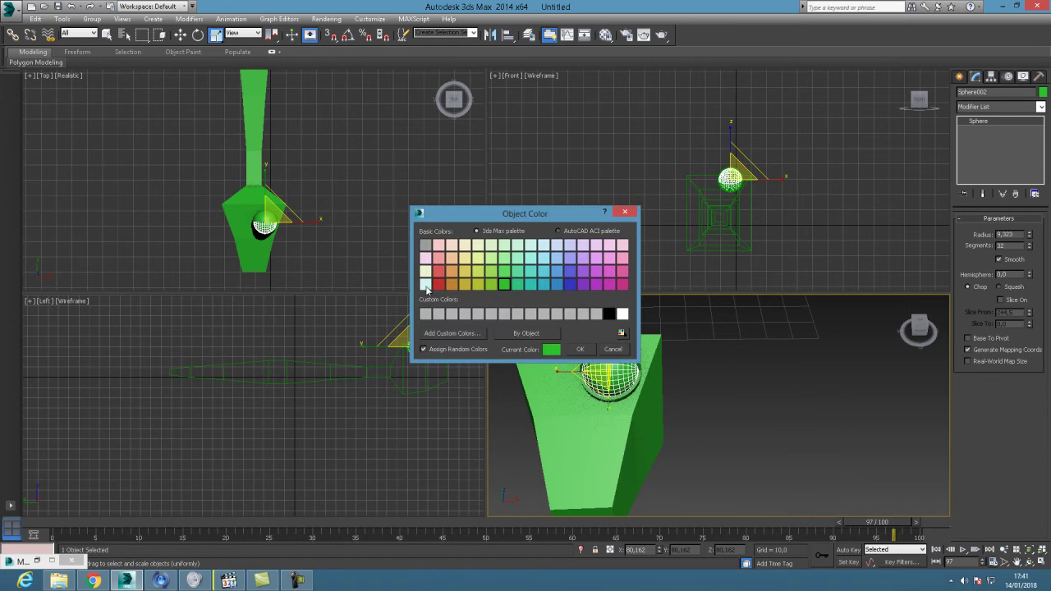
{"action": "left_click", "coordinate": [623, 314]}
{"action": "left_click", "coordinate": [583, 350]}
{"action": "key", "text": "w"}
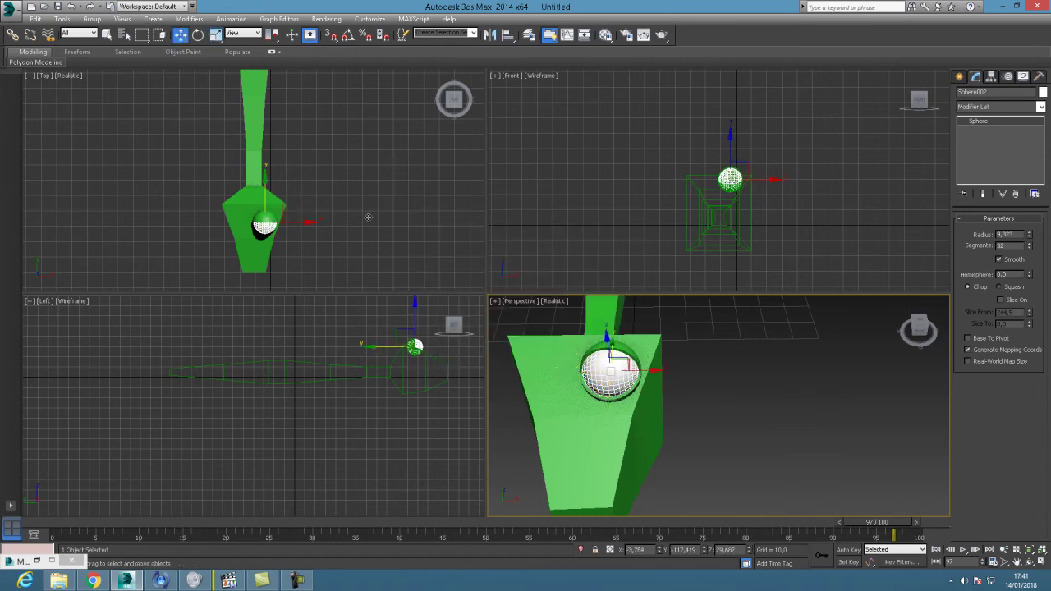
{"action": "left_click", "coordinate": [728, 393]}
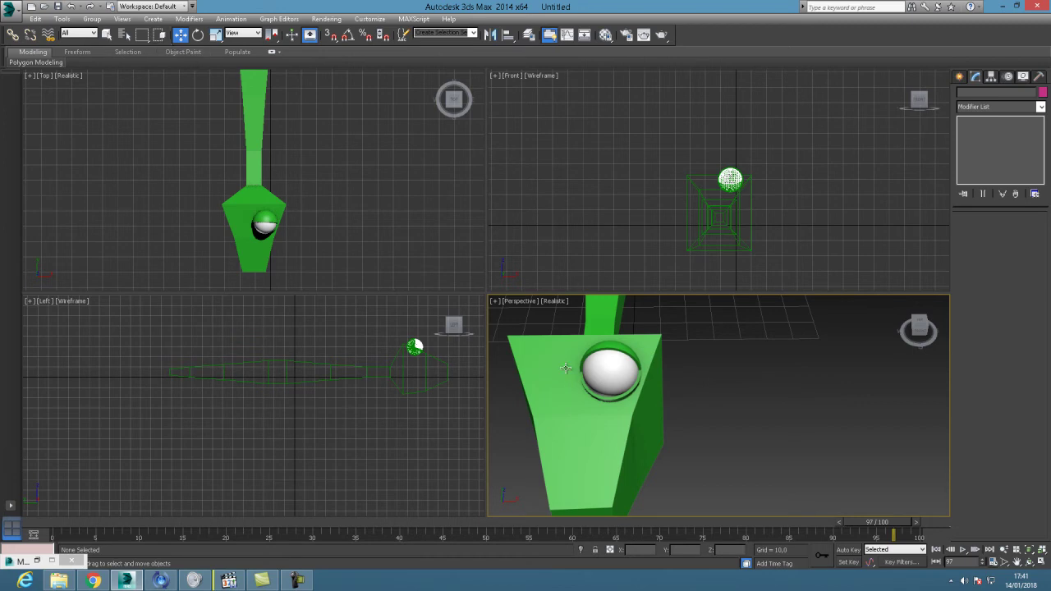
- Clone the white eyeball sphere in place as a copy
{"action": "left_click", "coordinate": [604, 374]}
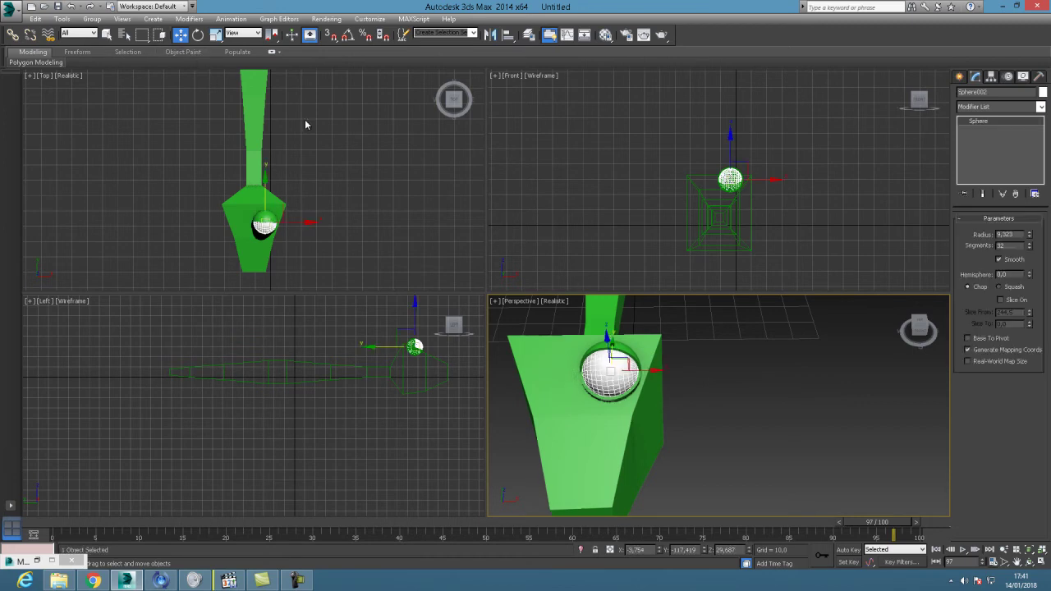
{"action": "left_click", "coordinate": [34, 19]}
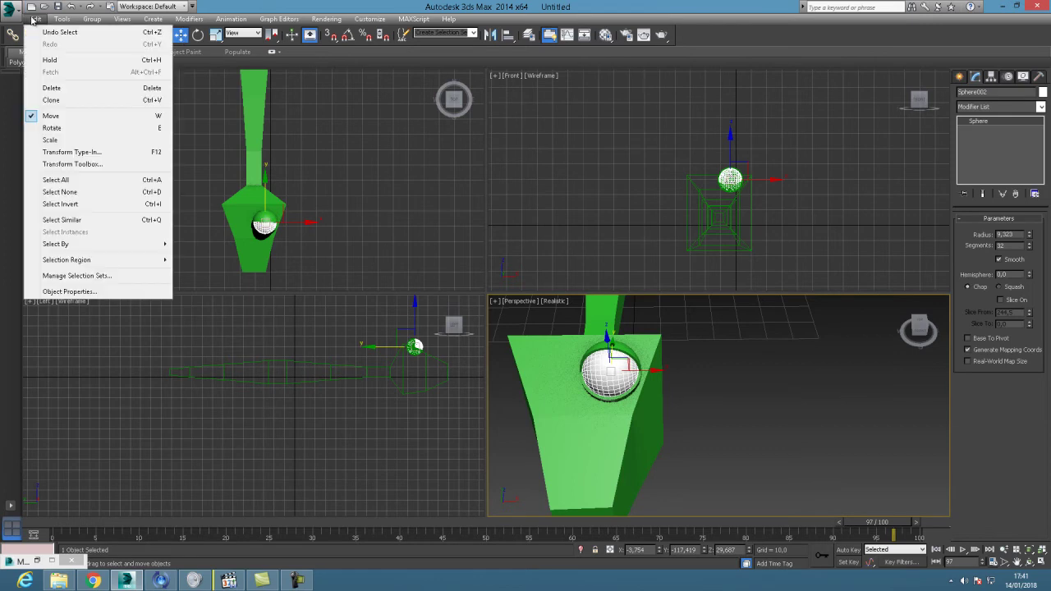
{"action": "left_click", "coordinate": [61, 101]}
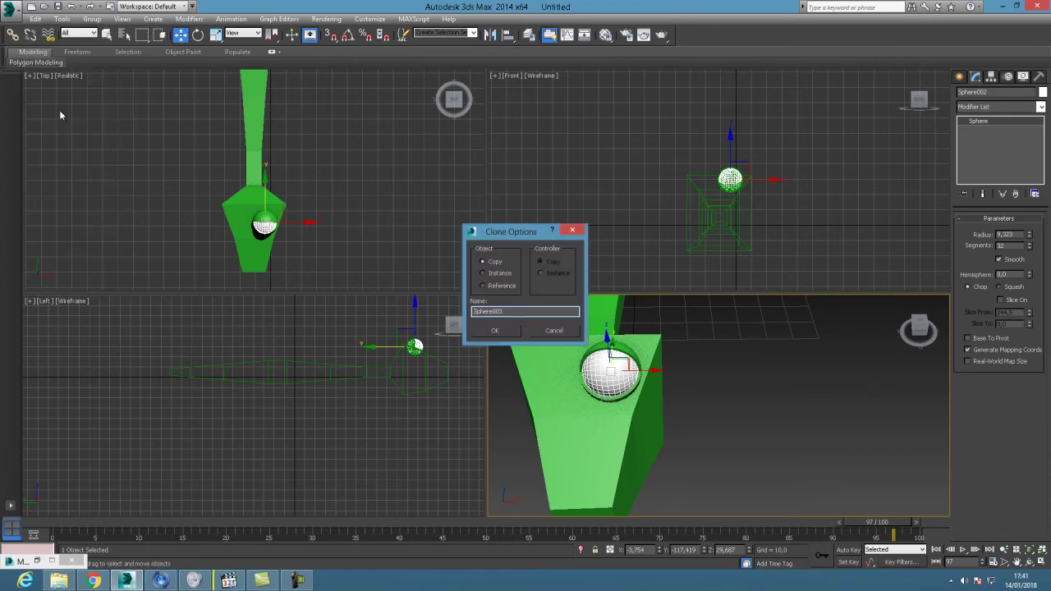
{"action": "left_click", "coordinate": [496, 331]}
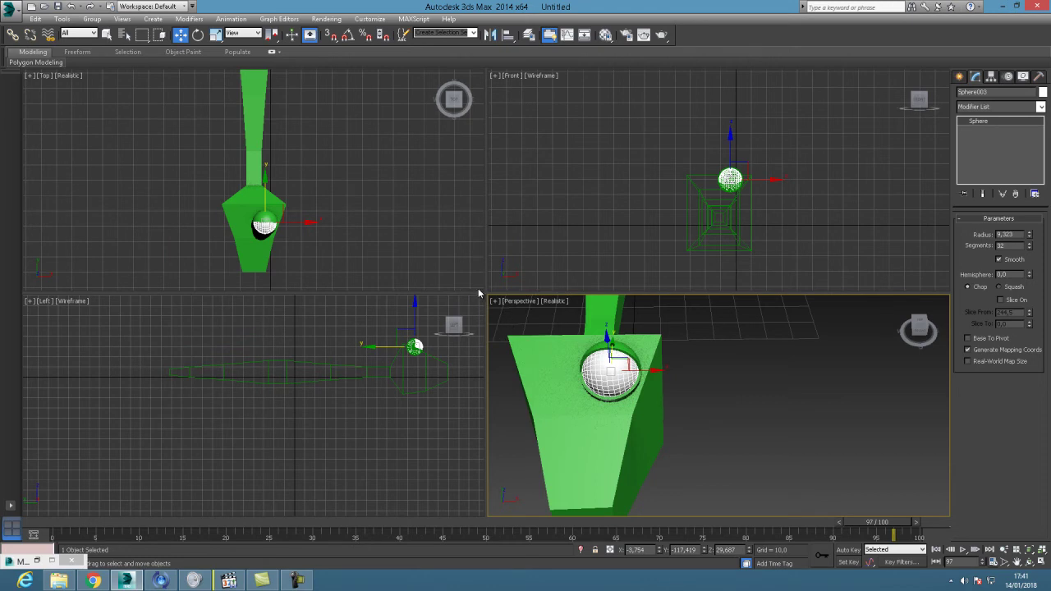
- Select Sphere003 by name and move it slightly forward in the Left view, to about Y -119.4
{"action": "left_click", "coordinate": [369, 330]}
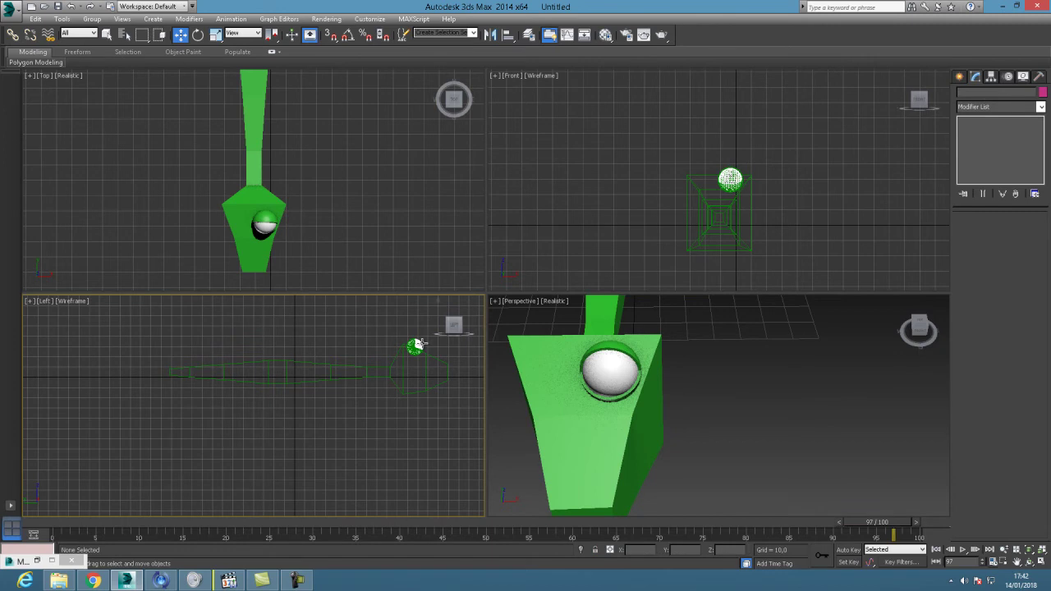
{"action": "key", "text": "h"}
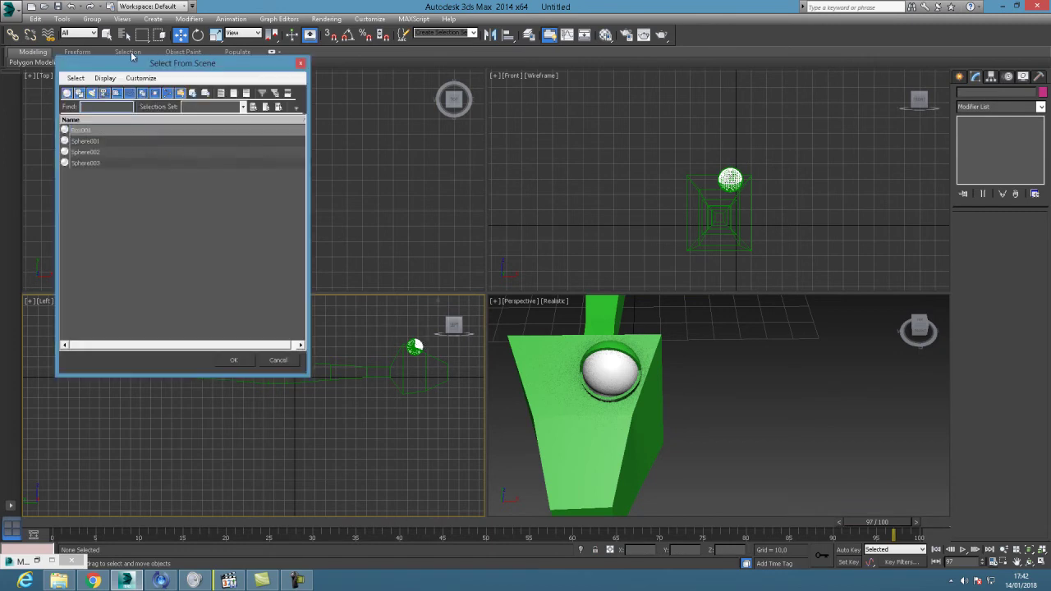
{"action": "left_click", "coordinate": [90, 163]}
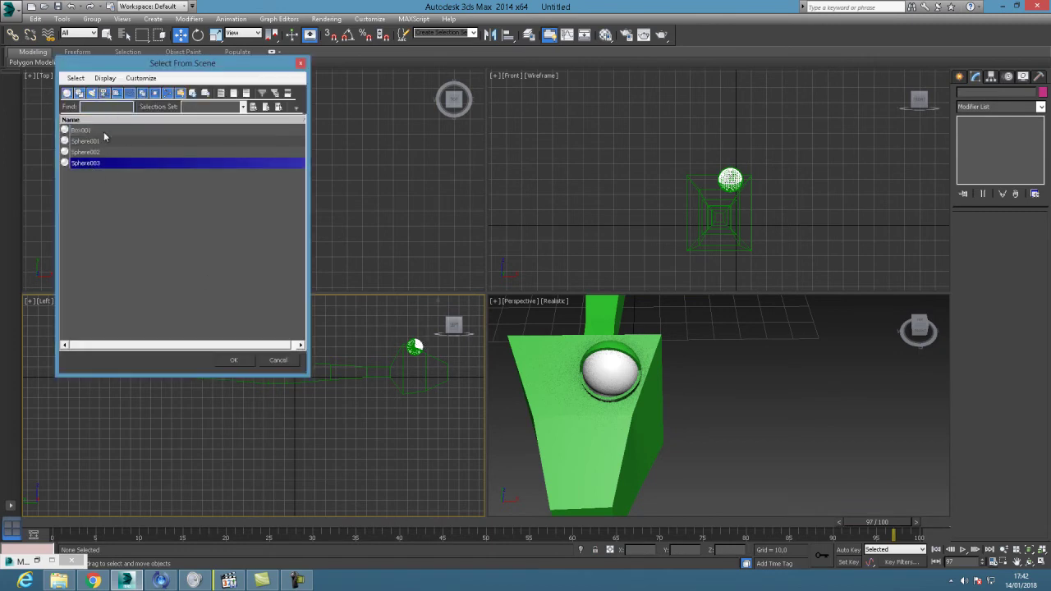
{"action": "left_click", "coordinate": [234, 360]}
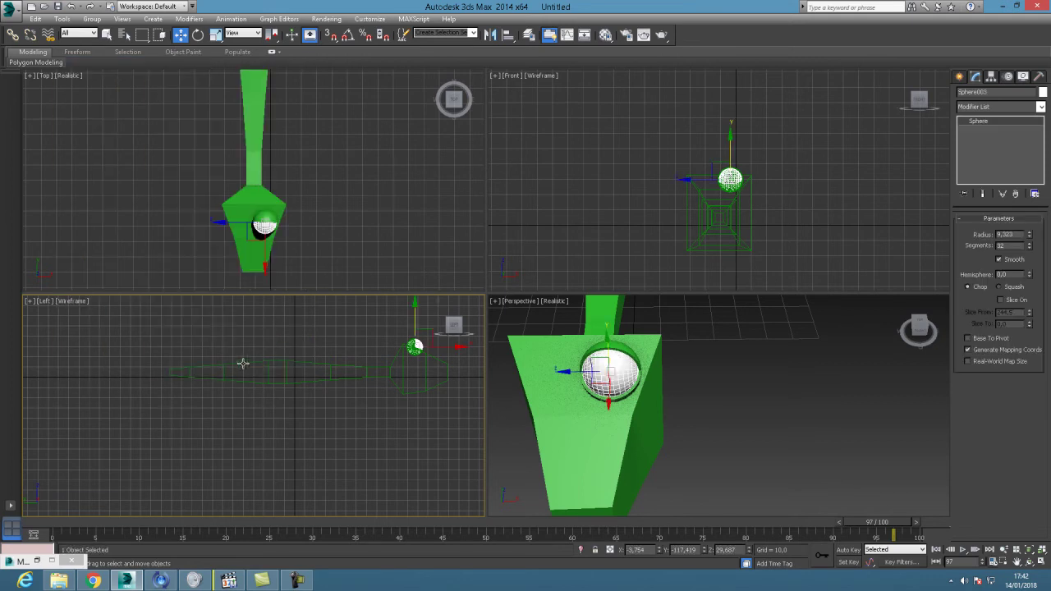
{"action": "left_click_drag", "start_coordinate": [445, 346], "coordinate": [447, 347]}
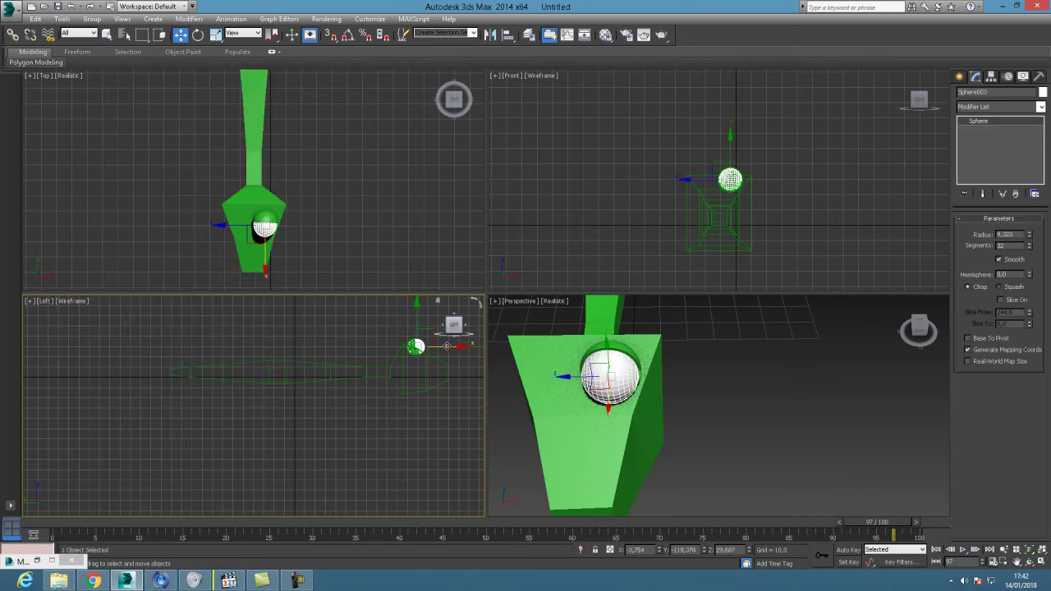
- Change the front sphere's object color to black and scale it down until only a pupil shows on the white eyeball
{"action": "left_click", "coordinate": [1043, 93]}
{"action": "left_click", "coordinate": [609, 315]}
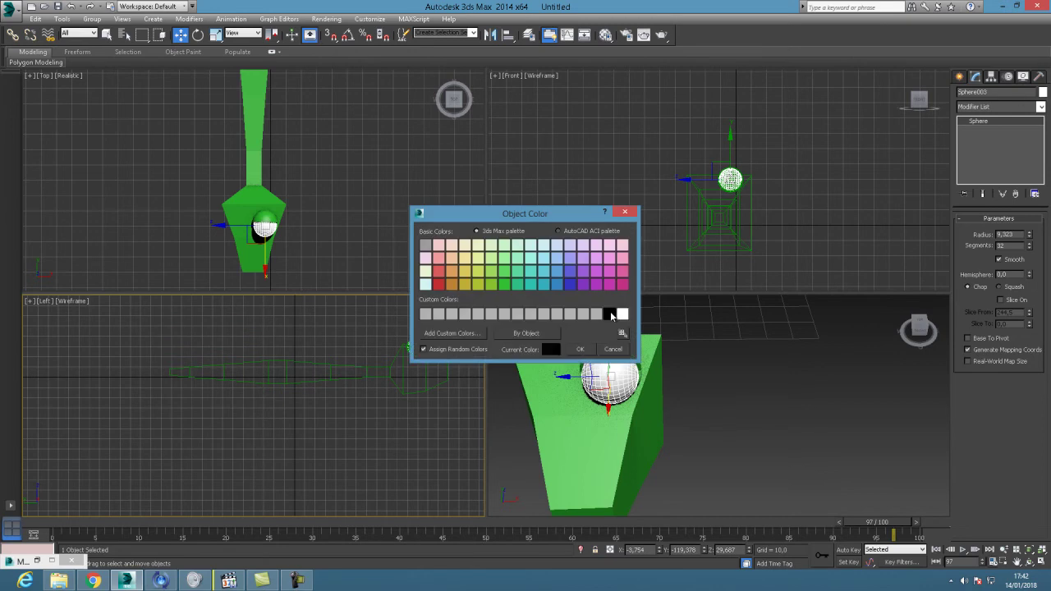
{"action": "left_click", "coordinate": [581, 349]}
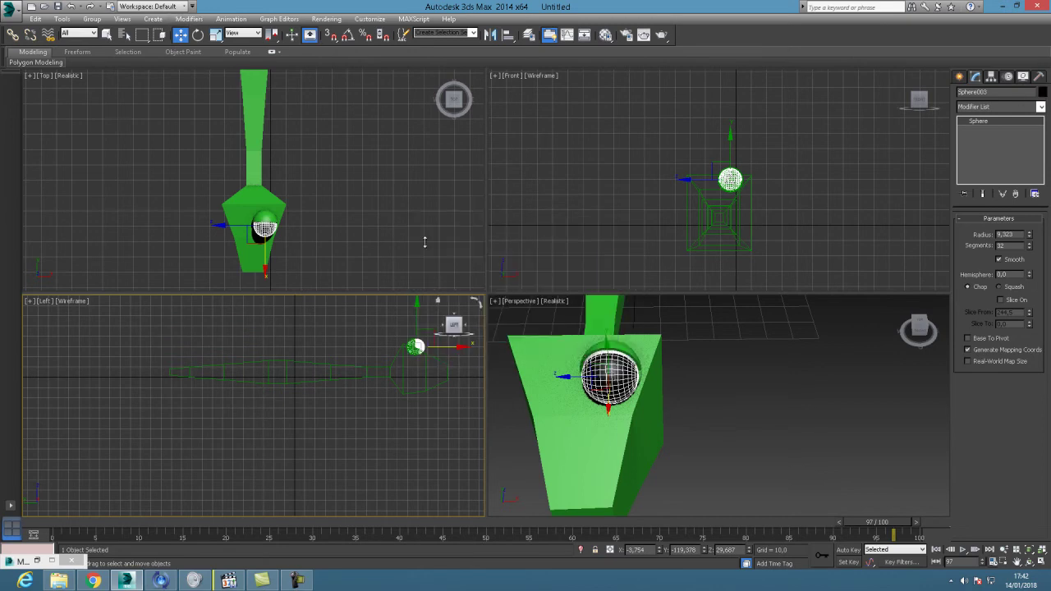
{"action": "left_click", "coordinate": [216, 35]}
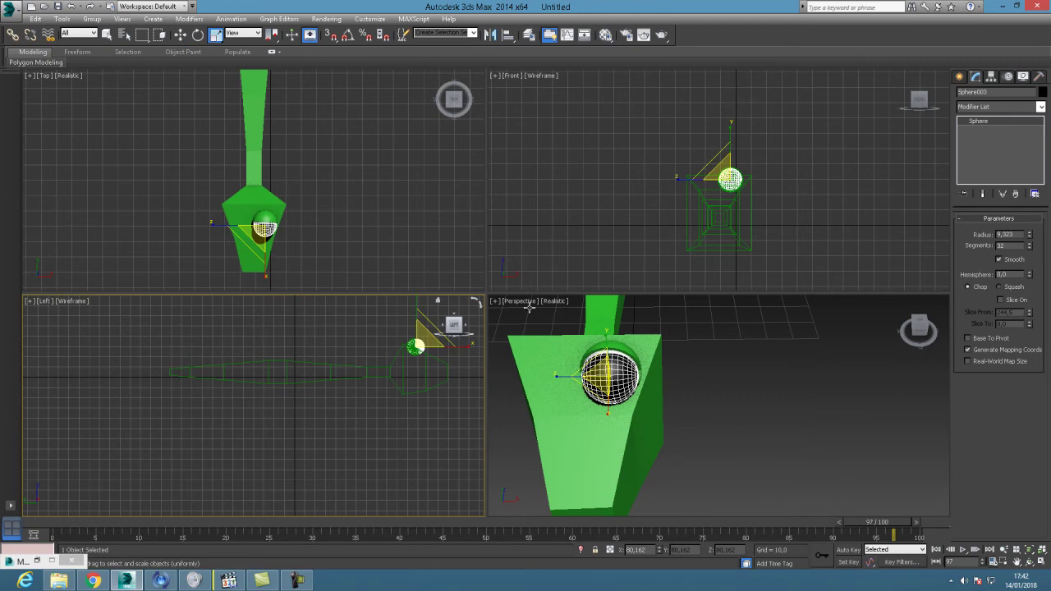
{"action": "left_click_drag", "start_coordinate": [423, 342], "coordinate": [429, 356]}
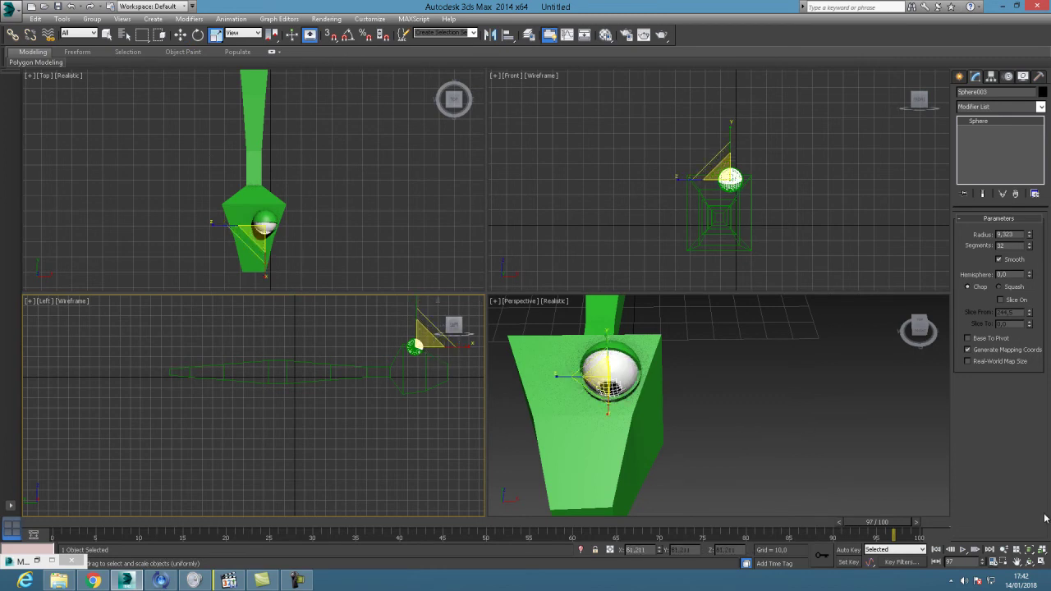
- Enlarge the black pupil sphere slightly in the Perspective view, to about 63.5% scale
{"action": "left_click", "coordinate": [1017, 563]}
{"action": "left_click_drag", "start_coordinate": [751, 462], "coordinate": [646, 332]}
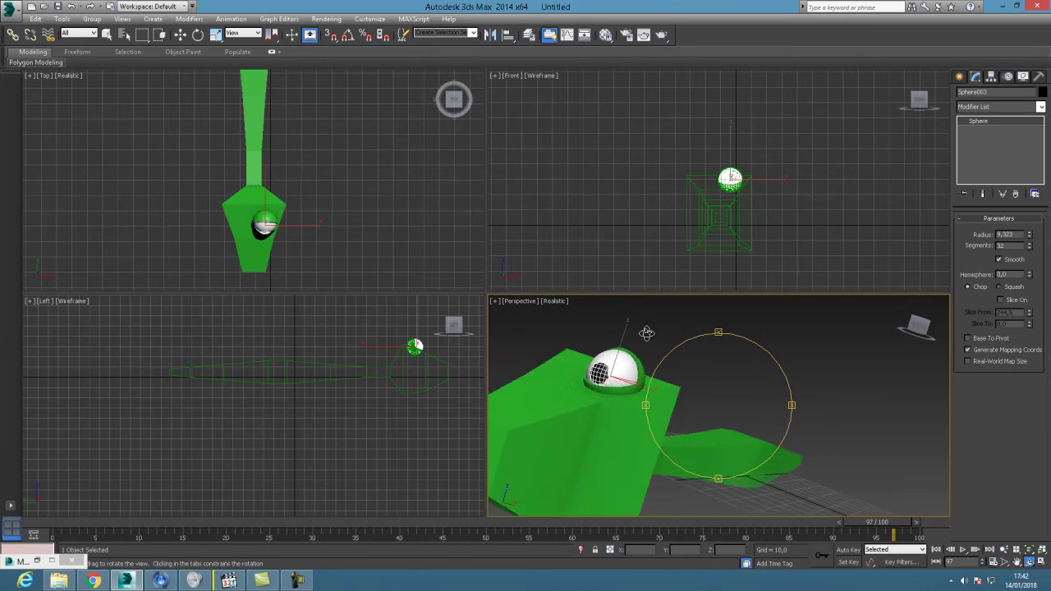
{"action": "left_click", "coordinate": [180, 34]}
{"action": "left_click", "coordinate": [215, 35]}
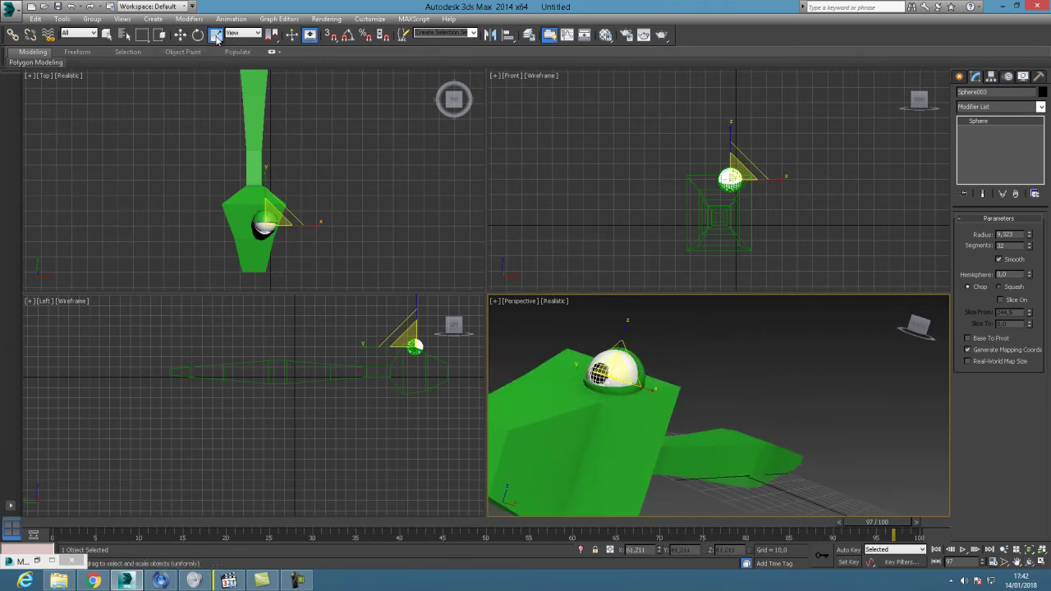
{"action": "left_click_drag", "start_coordinate": [614, 367], "coordinate": [614, 366]}
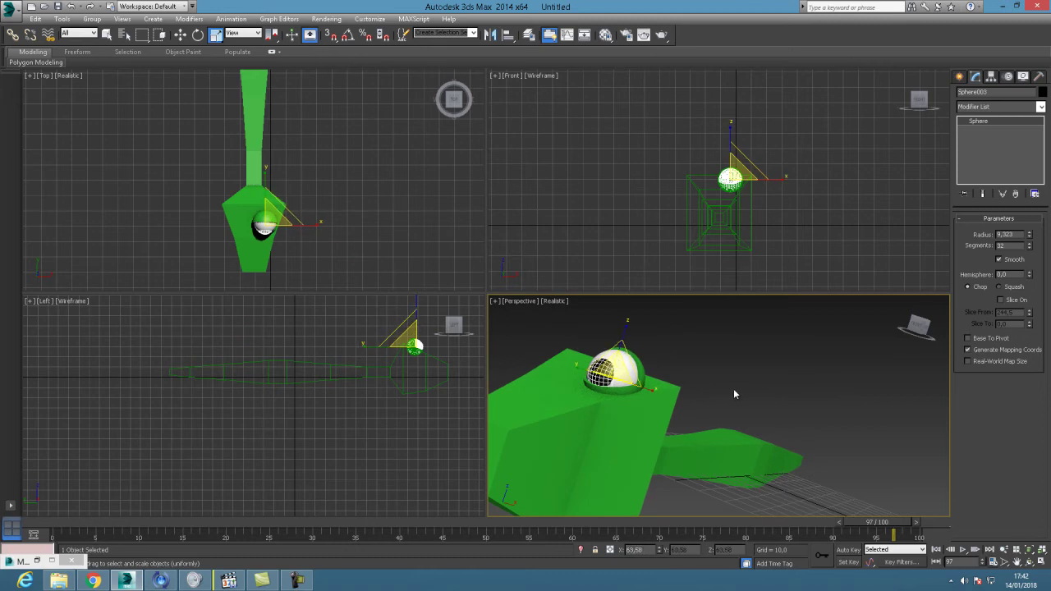
- Select the eyelid, eyeball and pupil spheres together in the Left view and group them under the name "gojo"
{"action": "left_click", "coordinate": [1030, 562]}
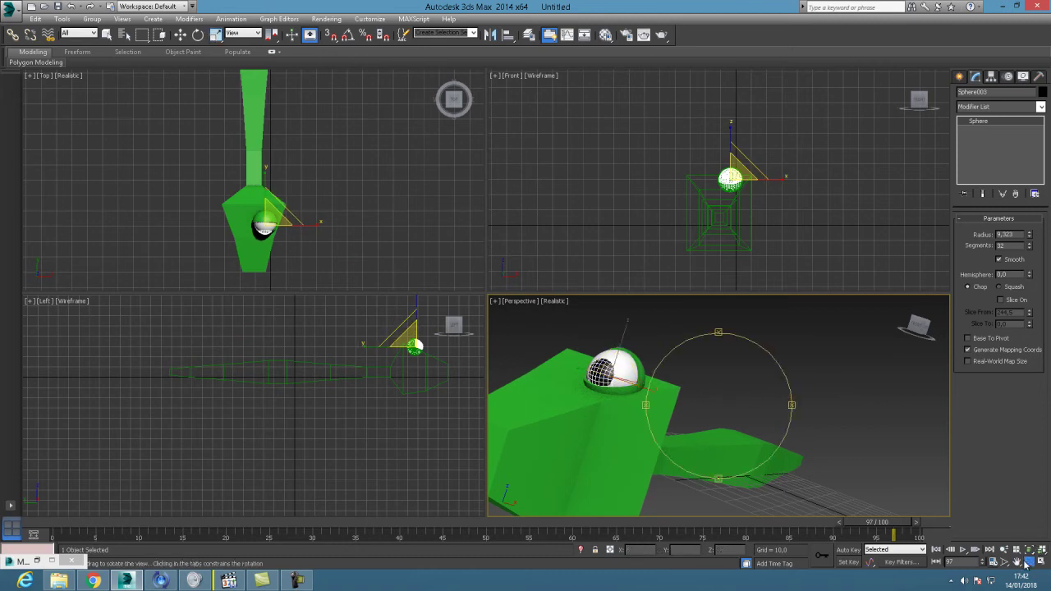
{"action": "left_click_drag", "start_coordinate": [649, 410], "coordinate": [647, 374]}
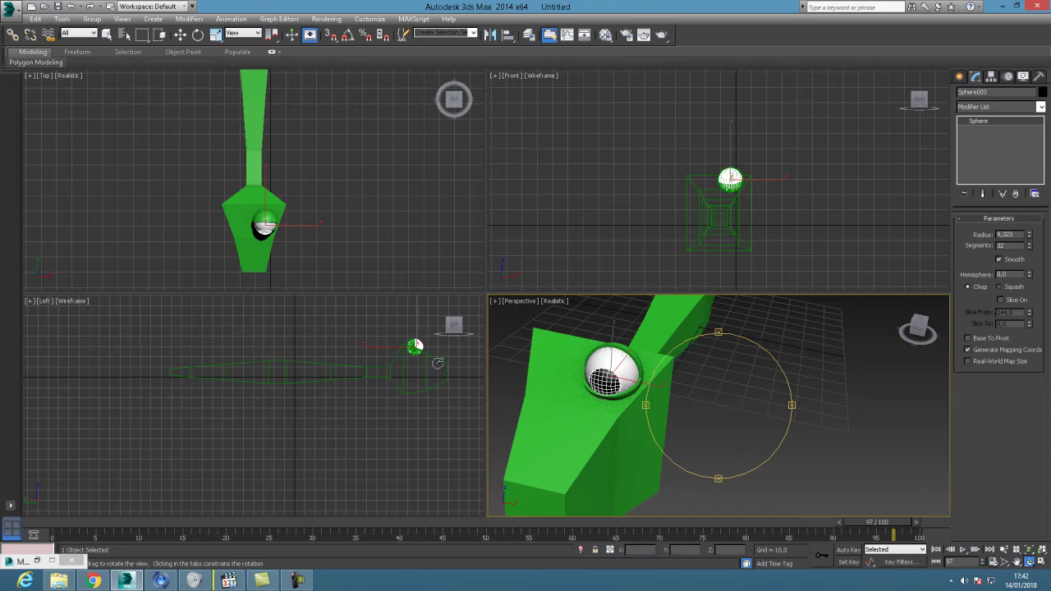
{"action": "left_click", "coordinate": [1004, 549]}
{"action": "mouse_move", "coordinate": [435, 353]}
{"action": "left_mouse_down"}
{"action": "mouse_move", "coordinate": [428, 305]}
{"action": "mouse_move", "coordinate": [413, 357]}
{"action": "mouse_move", "coordinate": [410, 332]}
{"action": "mouse_move", "coordinate": [413, 349]}
{"action": "mouse_move", "coordinate": [423, 334]}
{"action": "mouse_move", "coordinate": [424, 360]}
{"action": "left_mouse_up"}
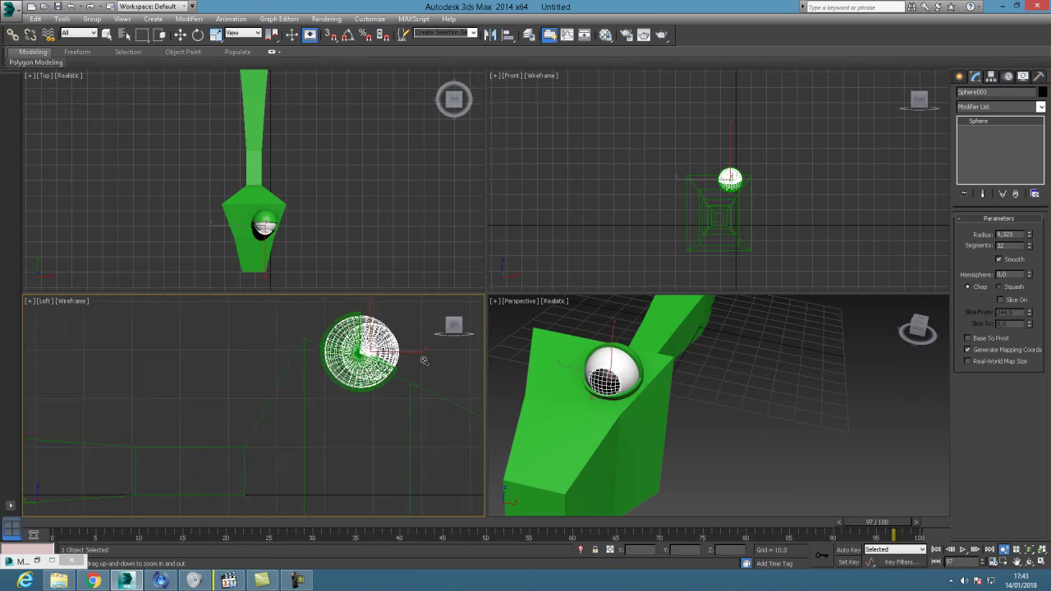
{"action": "left_click", "coordinate": [180, 35]}
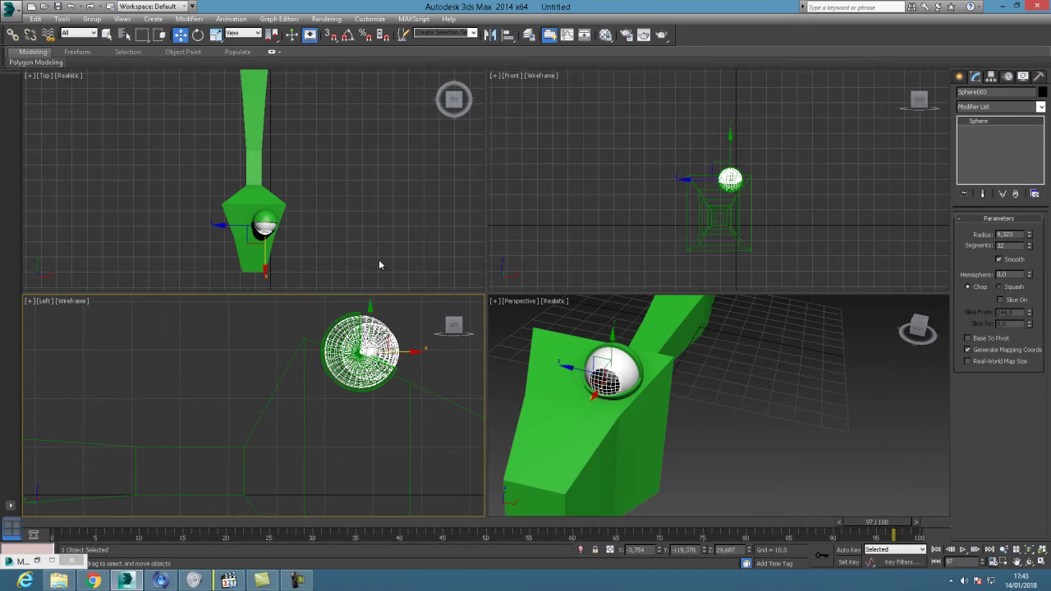
{"action": "left_click_drag", "start_coordinate": [314, 312], "coordinate": [411, 346]}
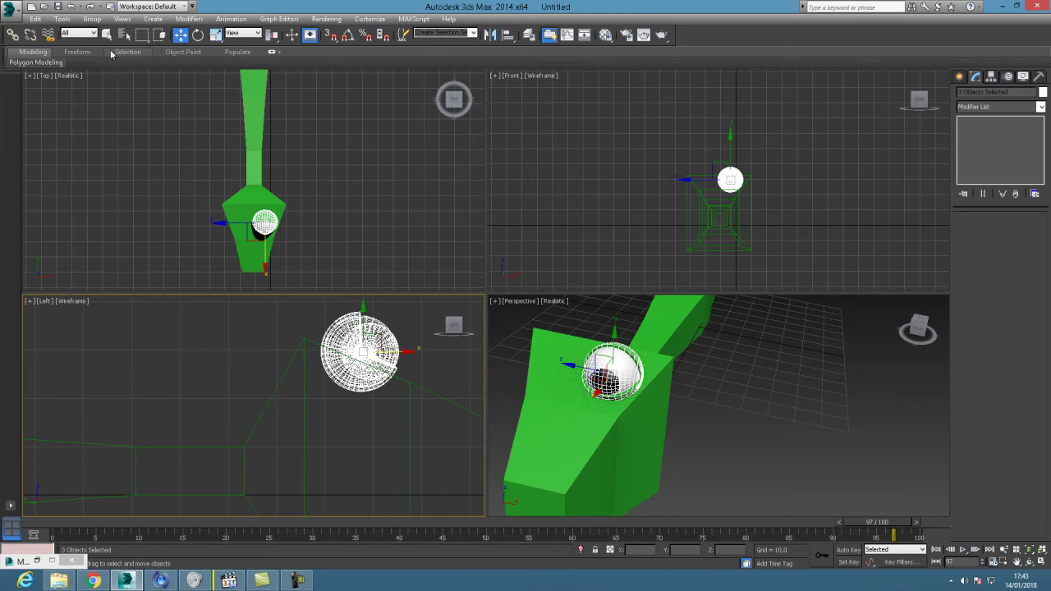
{"action": "left_click", "coordinate": [92, 19]}
{"action": "left_click", "coordinate": [106, 31]}
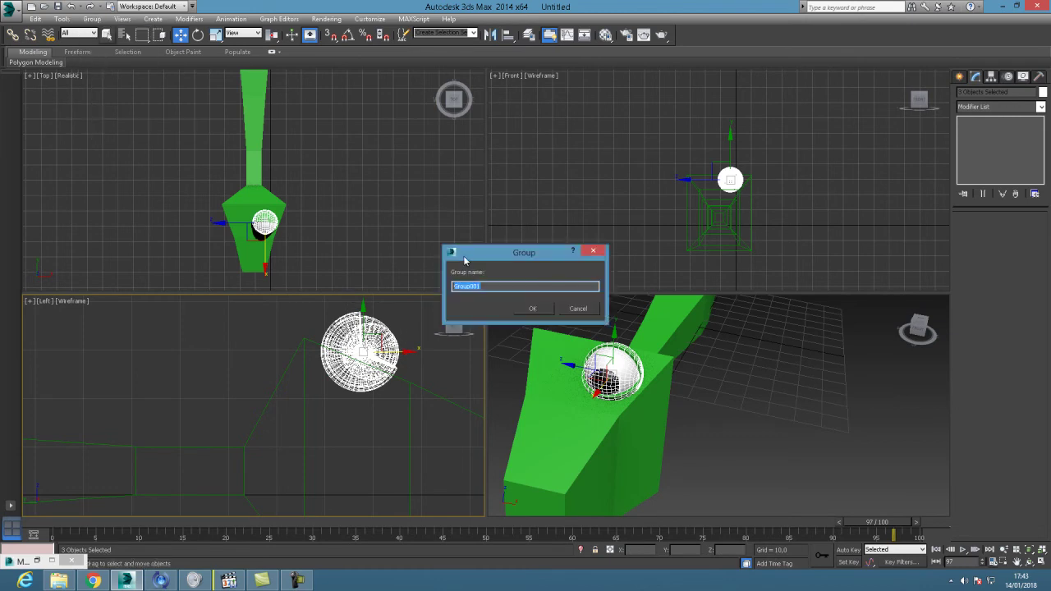
{"action": "type", "text": "gojo"}
{"action": "left_click", "coordinate": [540, 310]}
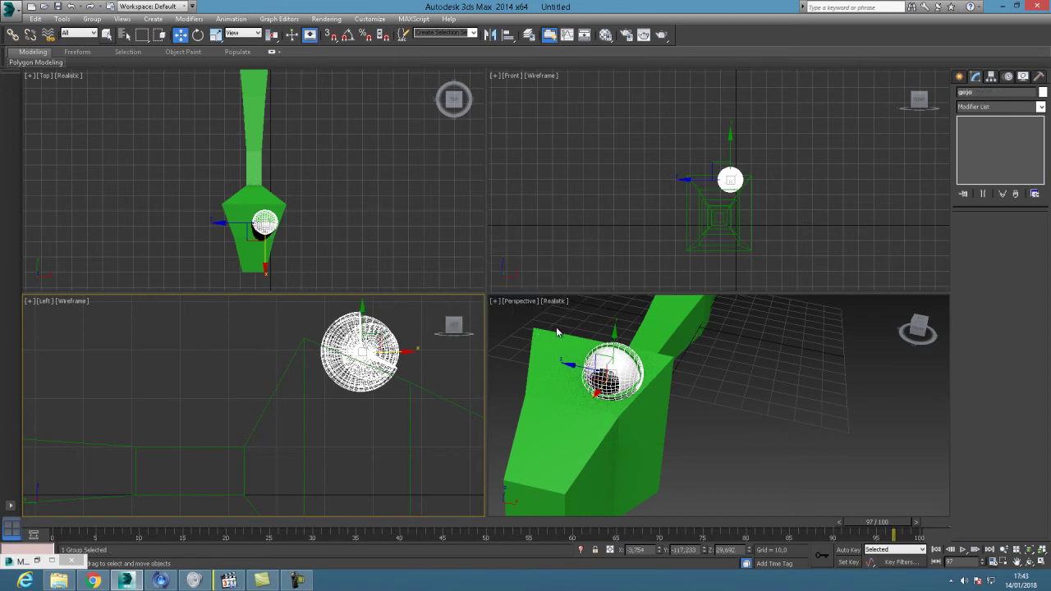
- Clone the grouped eye as an independent copy and mirror the copy on the X axis in the Left view without cloning
{"action": "left_click", "coordinate": [35, 18]}
{"action": "left_click", "coordinate": [52, 100]}
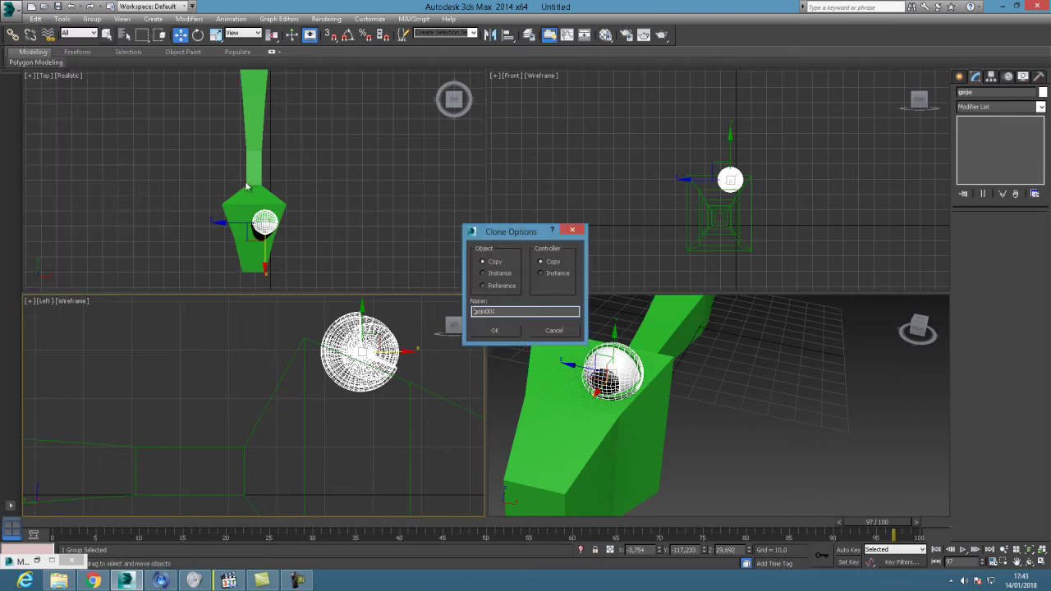
{"action": "left_click", "coordinate": [497, 331]}
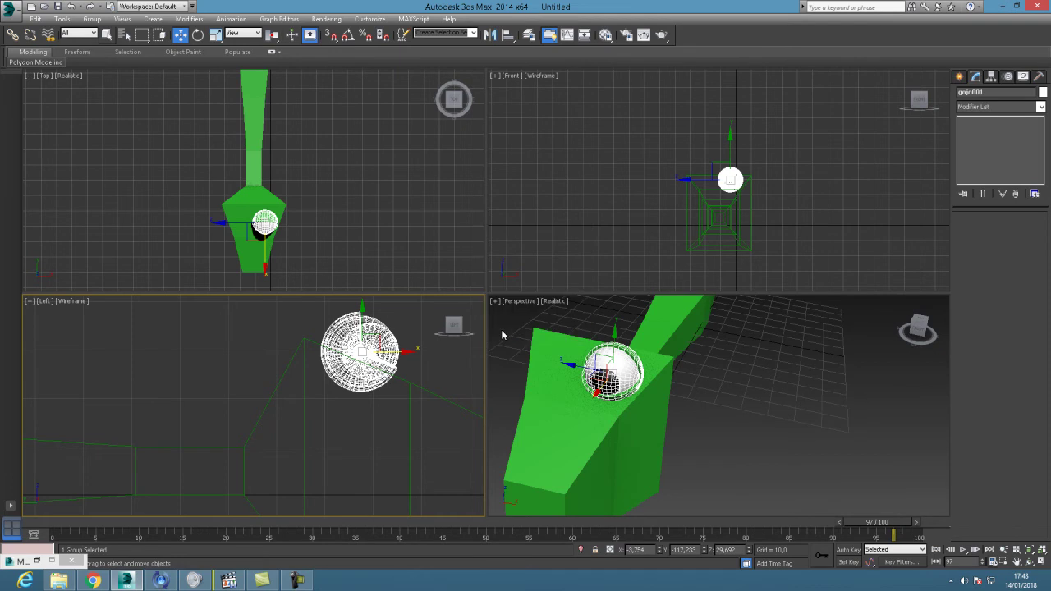
{"action": "left_click", "coordinate": [491, 35]}
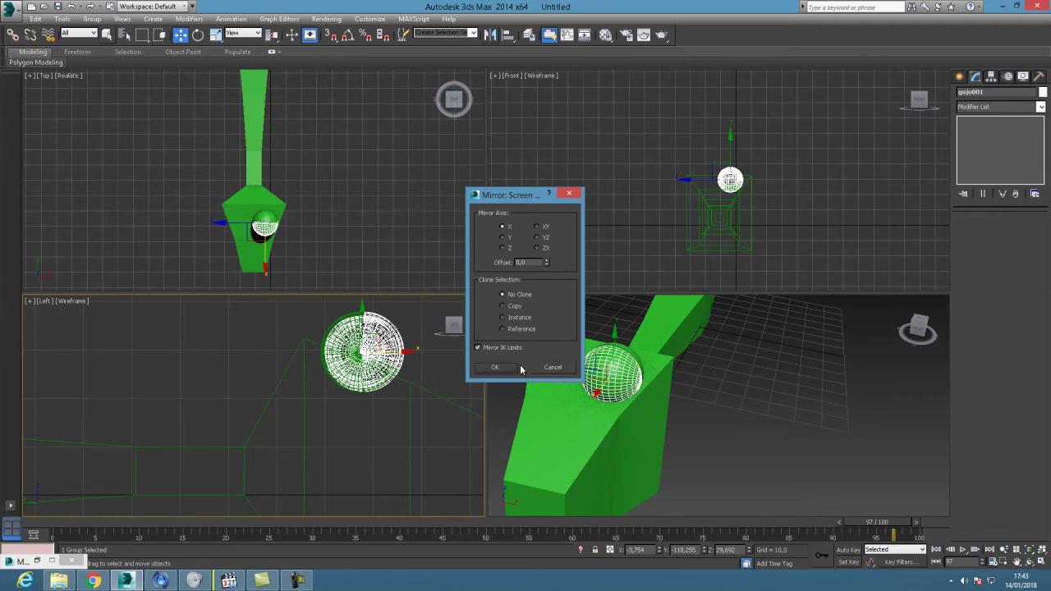
{"action": "left_click", "coordinate": [494, 367]}
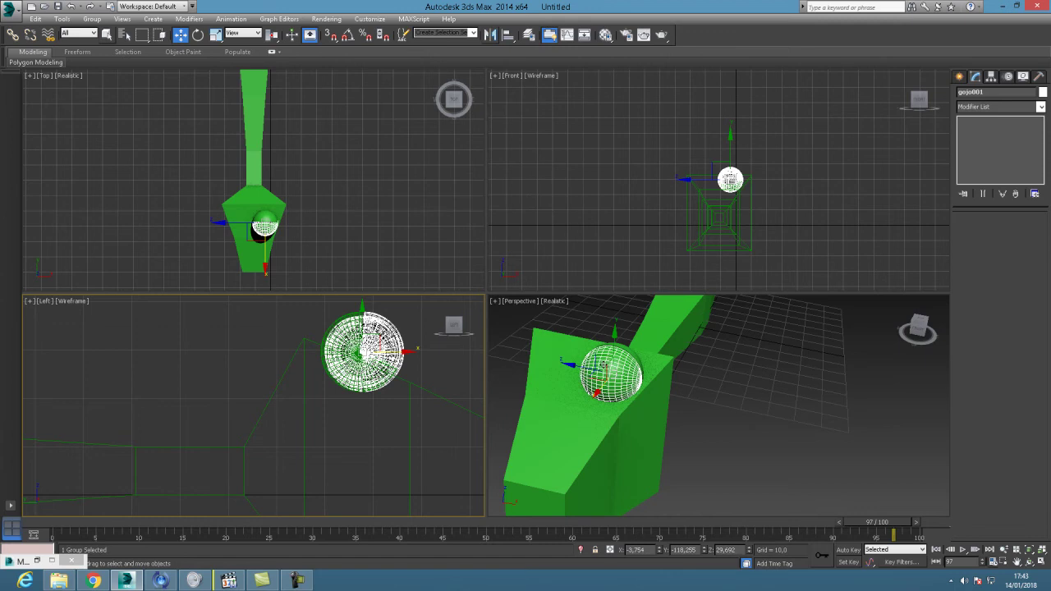
- Move the copied eye beside the original in the Top view, to about X -20.6, and mirror it on the Y axis without cloning
{"action": "left_click", "coordinate": [327, 222]}
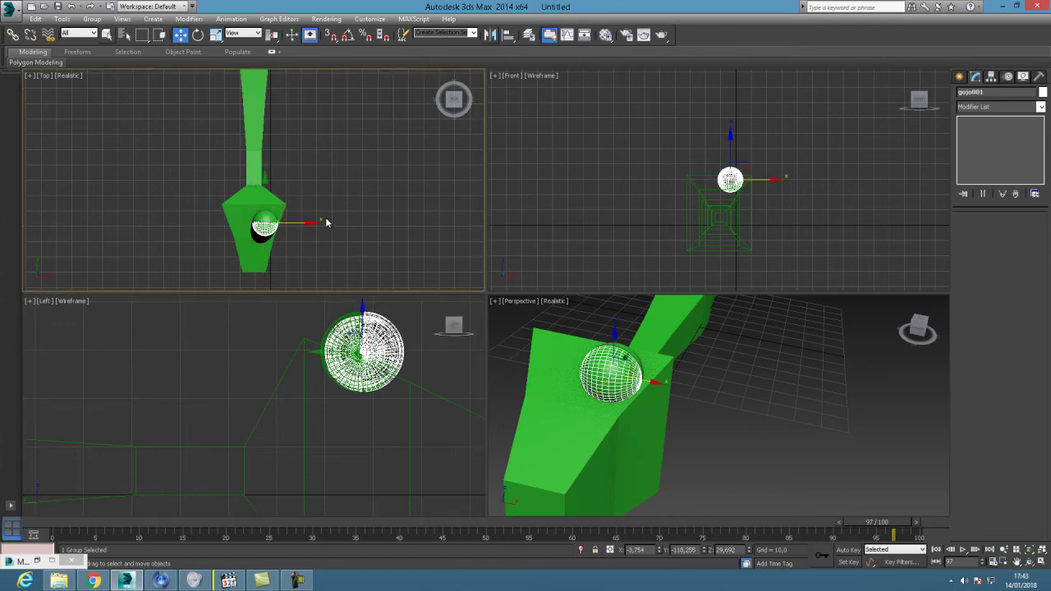
{"action": "left_click_drag", "start_coordinate": [304, 223], "coordinate": [278, 224]}
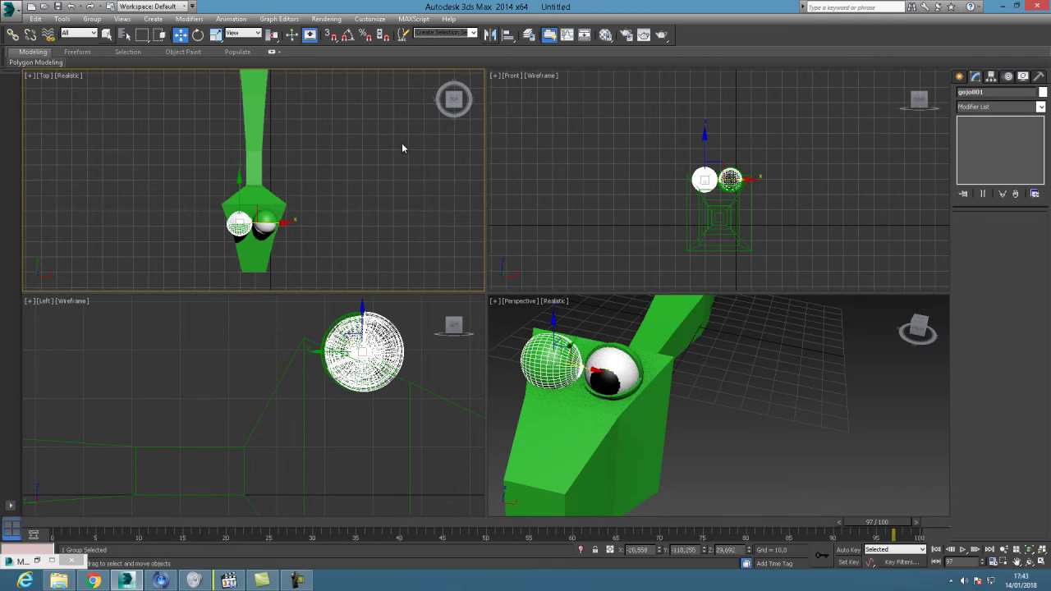
{"action": "left_click", "coordinate": [489, 35]}
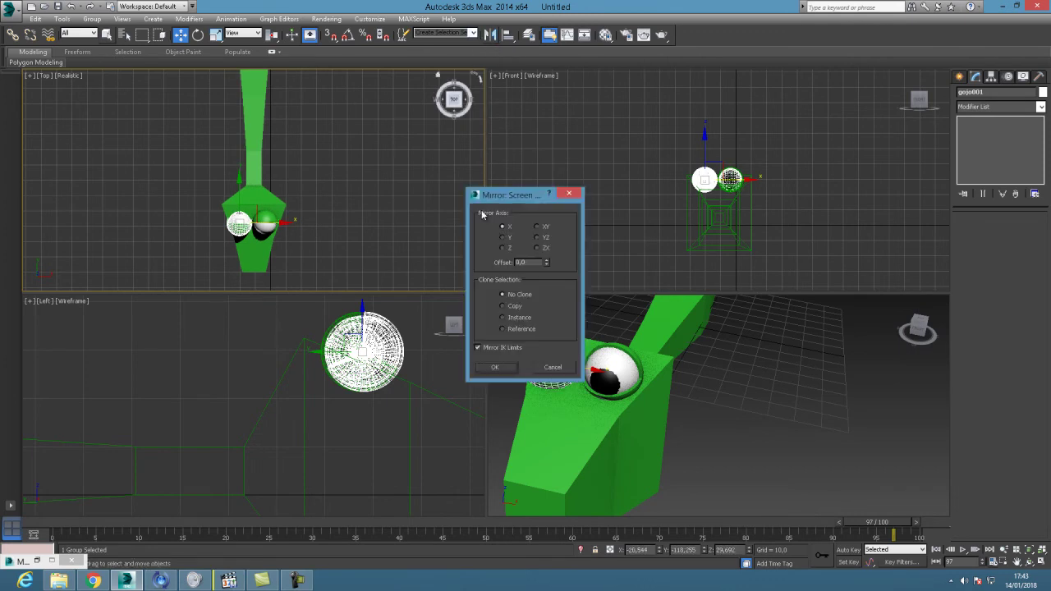
{"action": "left_click", "coordinate": [503, 237]}
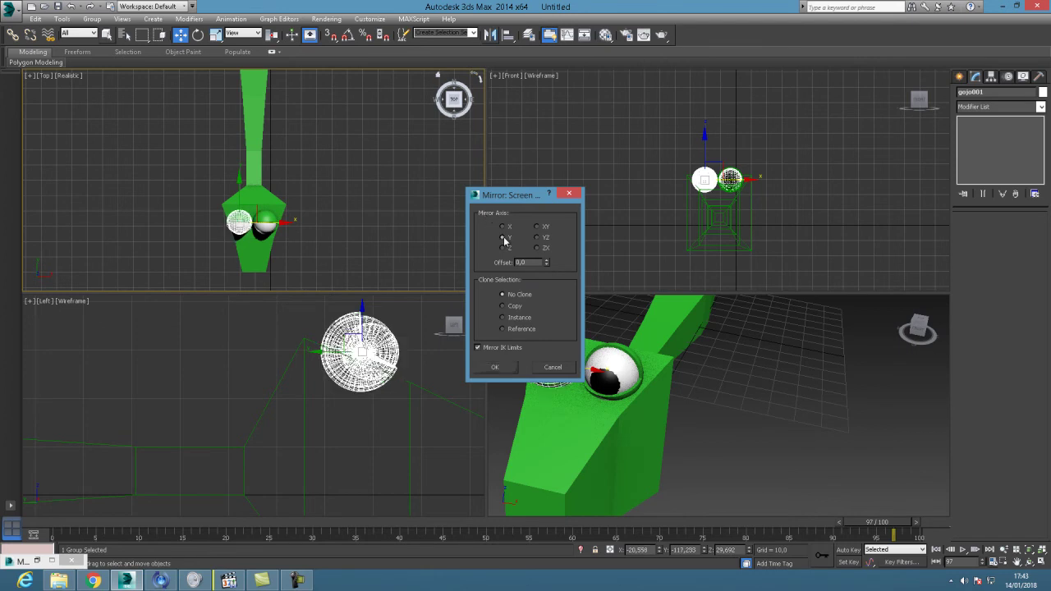
{"action": "left_click", "coordinate": [496, 368]}
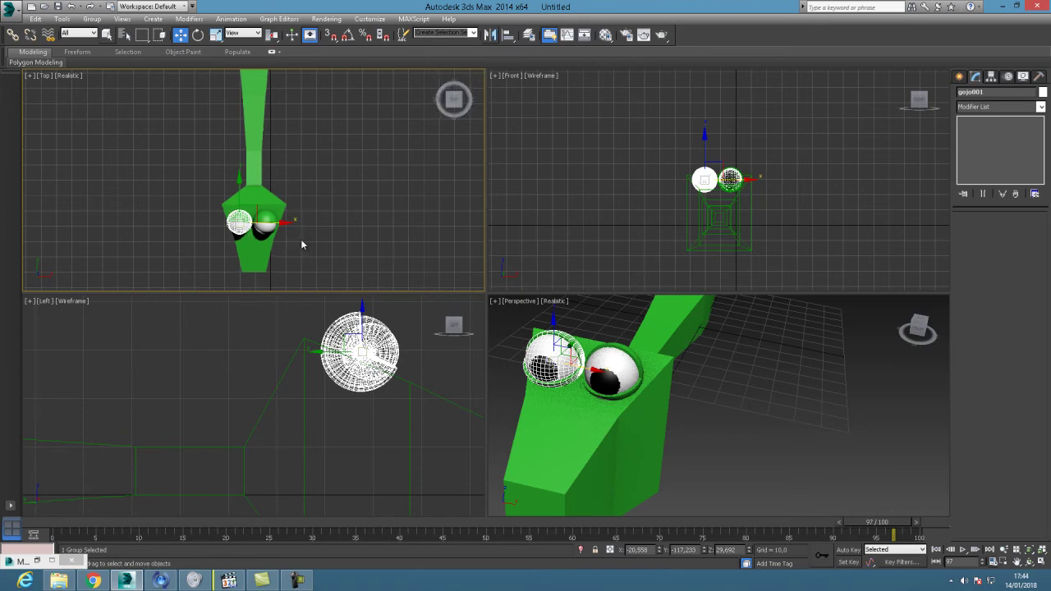
{"action": "left_click", "coordinate": [344, 229]}
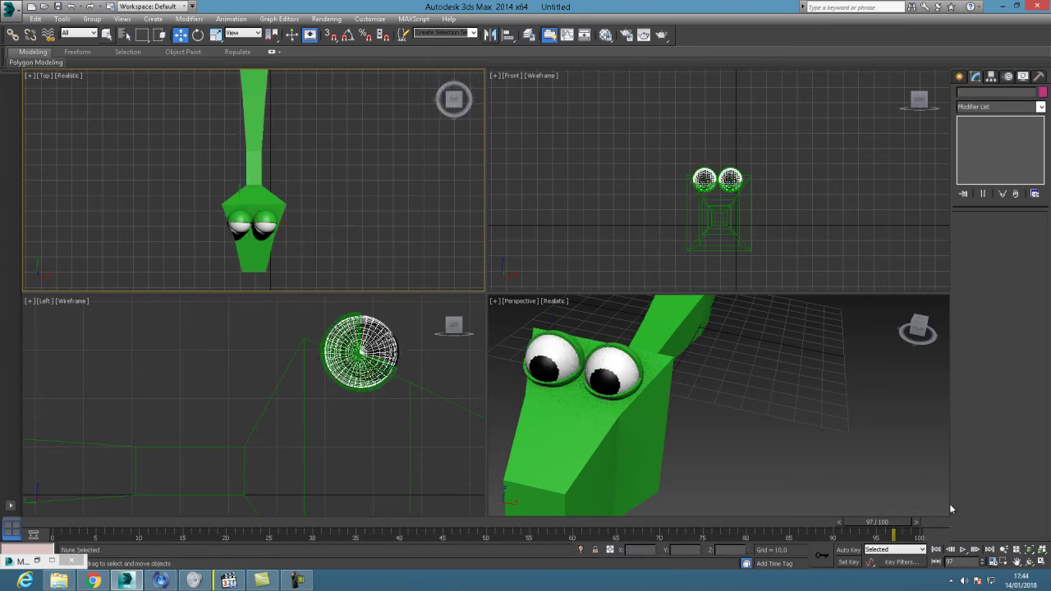
- Select both eye groups and shift them together in the Top view, centering them across the head and moving them slightly back toward the neck
{"action": "left_click", "coordinate": [1003, 549]}
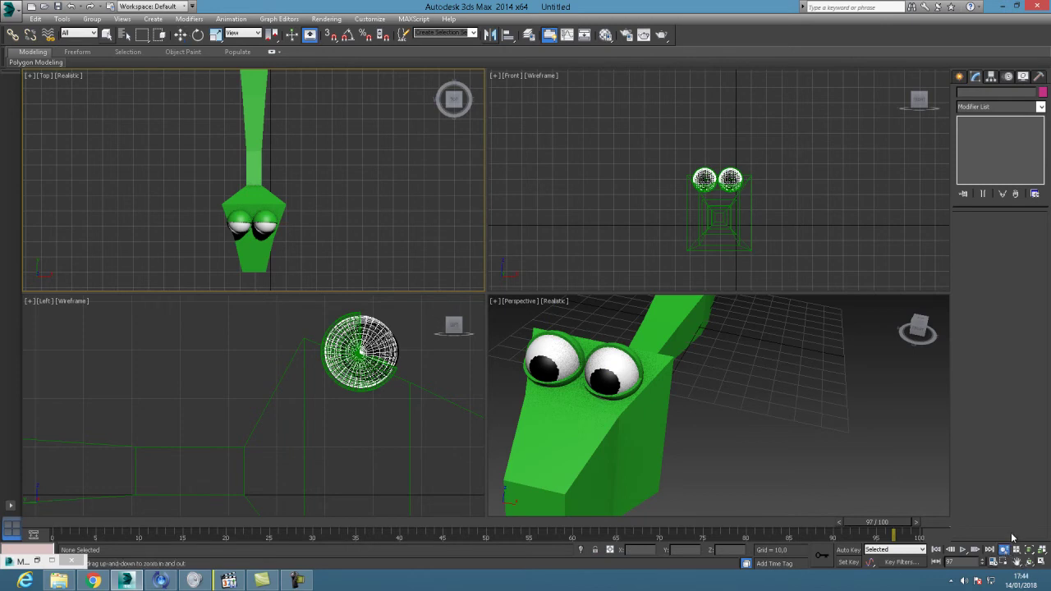
{"action": "left_click", "coordinate": [1041, 565]}
{"action": "left_click_drag", "start_coordinate": [513, 421], "coordinate": [496, 399]}
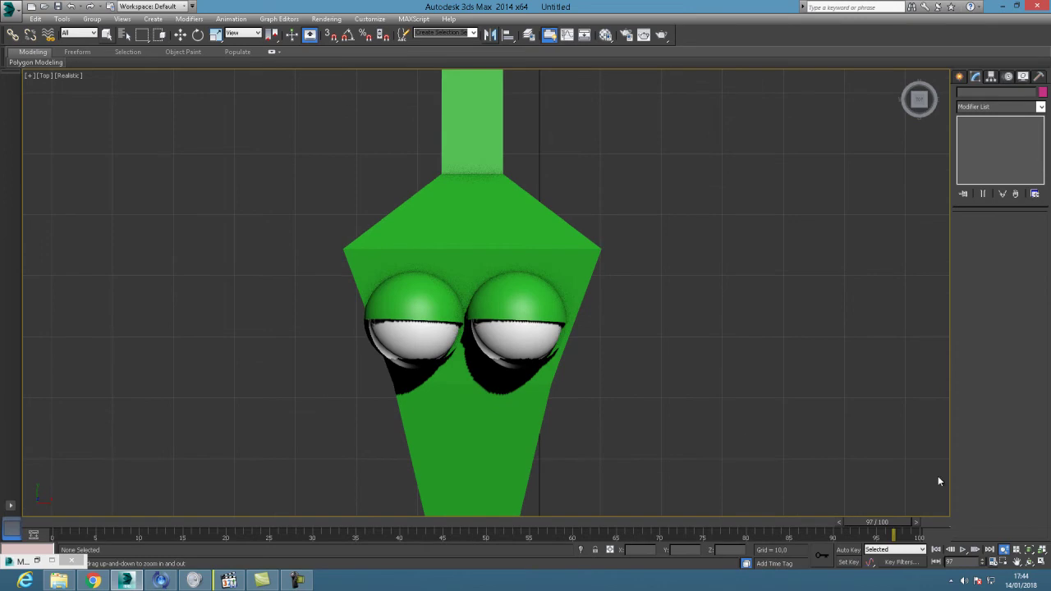
{"action": "left_click", "coordinate": [1016, 562]}
{"action": "left_click_drag", "start_coordinate": [715, 404], "coordinate": [698, 331]}
{"action": "left_click", "coordinate": [180, 33]}
{"action": "left_click", "coordinate": [411, 224]}
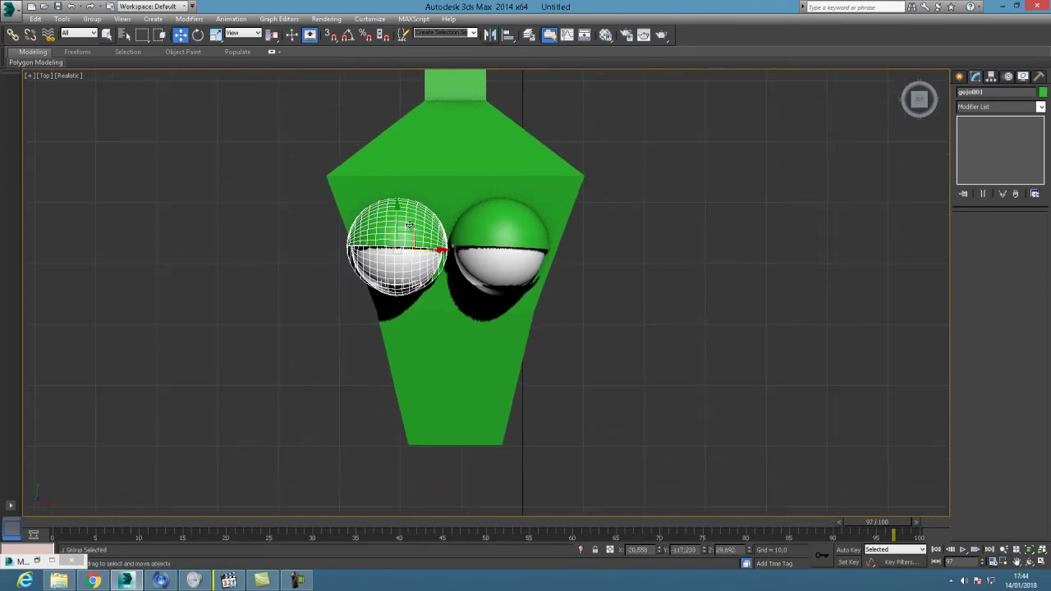
{"action": "left_click", "coordinate": [480, 227]}
{"action": "left_click", "coordinate": [413, 236], "text": "ctrl"}
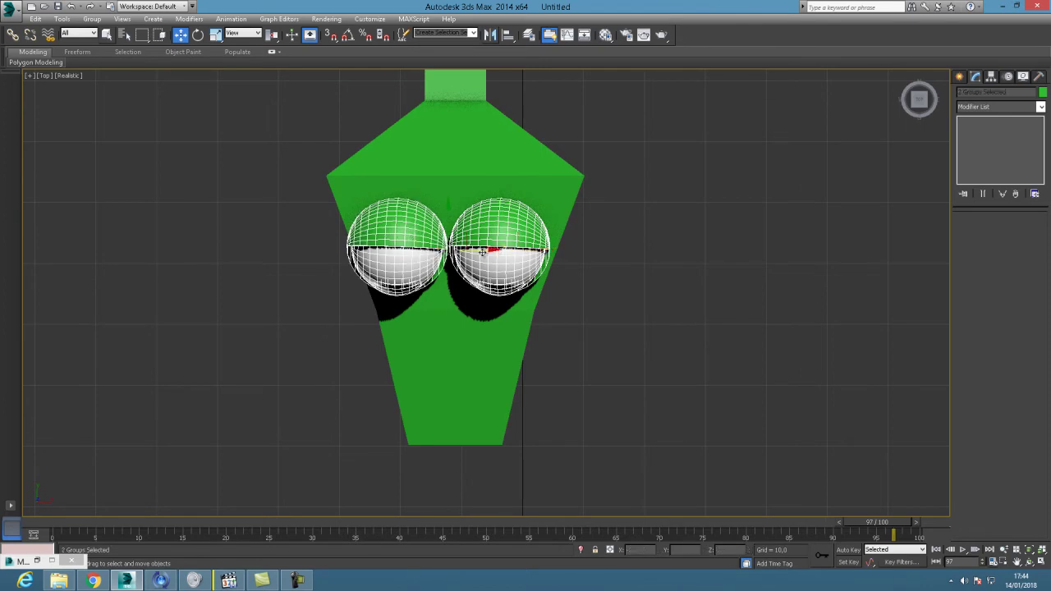
{"action": "left_click_drag", "start_coordinate": [492, 251], "coordinate": [502, 251]}
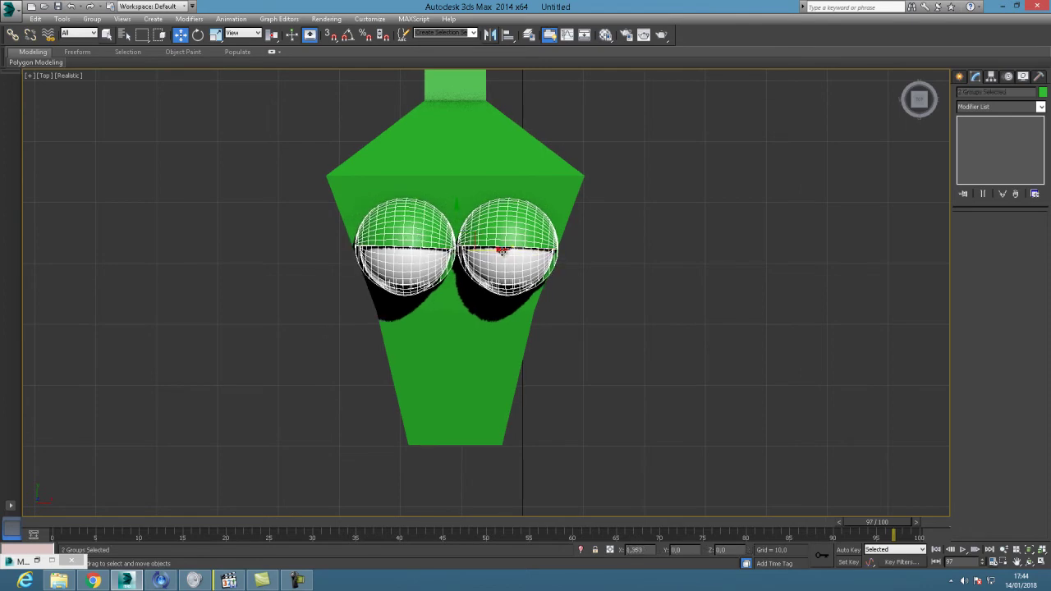
{"action": "left_click_drag", "start_coordinate": [457, 218], "coordinate": [457, 203]}
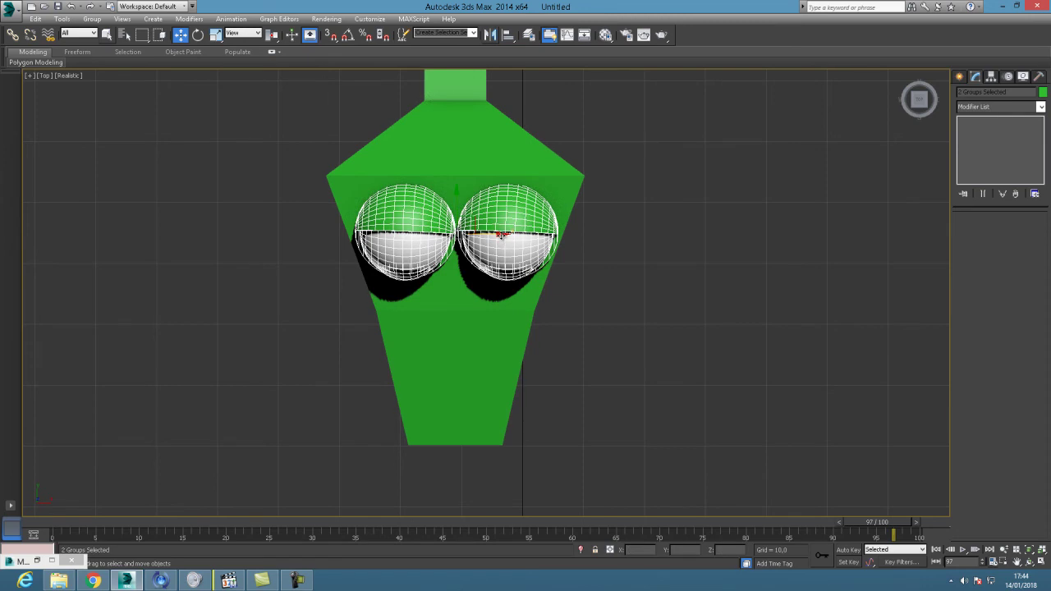
{"action": "key", "text": "q"}
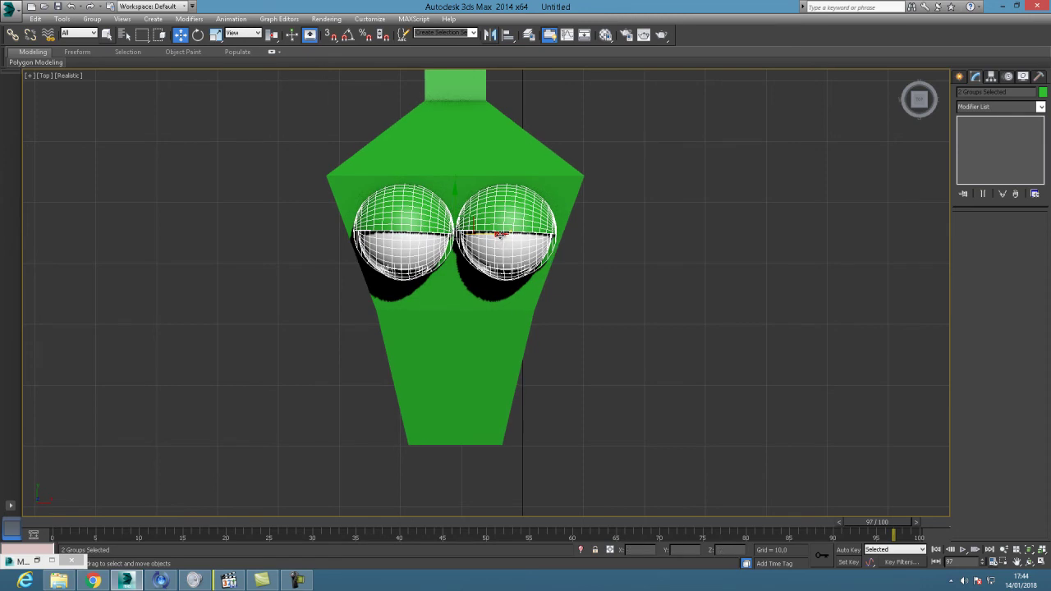
{"action": "left_click", "coordinate": [1041, 562]}
{"action": "left_click", "coordinate": [829, 493]}
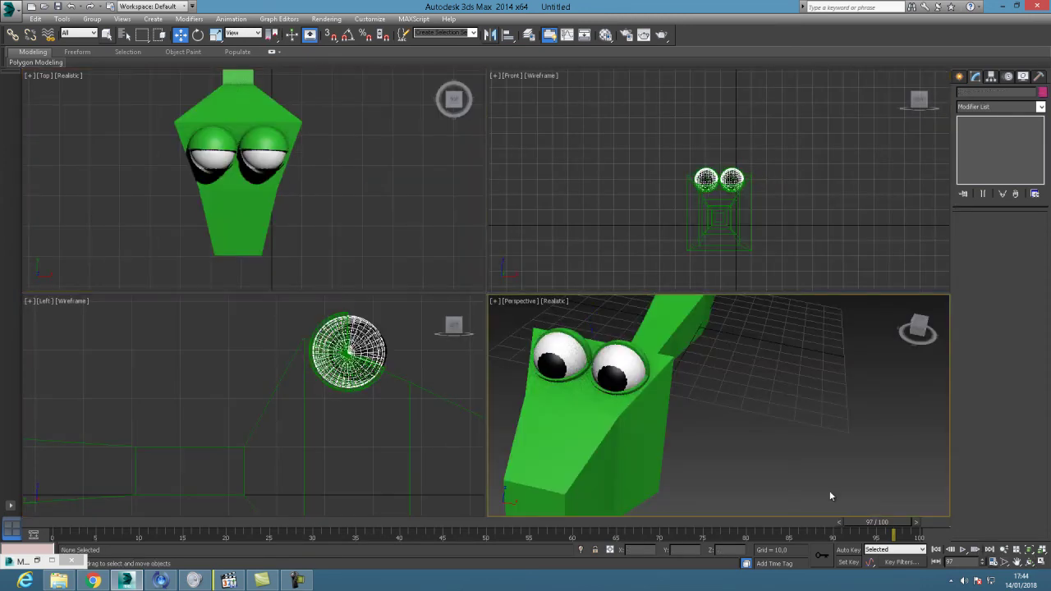
- Select the worm's body and both eye groups in the Left view and group them under the name "ggusano1"
{"action": "left_click", "coordinate": [1030, 563]}
{"action": "left_click_drag", "start_coordinate": [668, 434], "coordinate": [709, 407]}
{"action": "left_click_drag", "start_coordinate": [748, 400], "coordinate": [650, 419]}
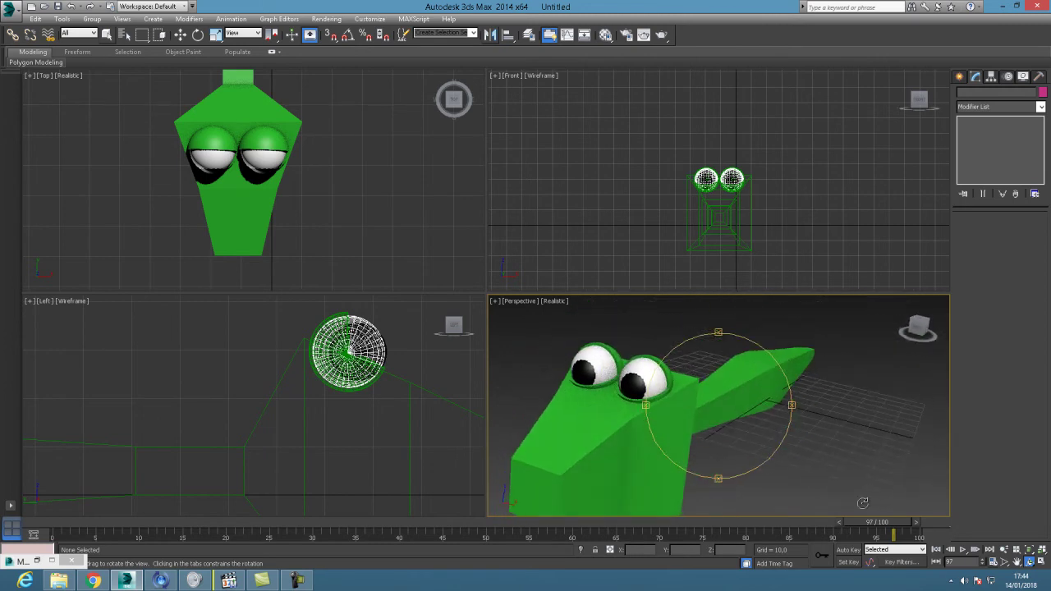
{"action": "left_click", "coordinate": [1043, 551]}
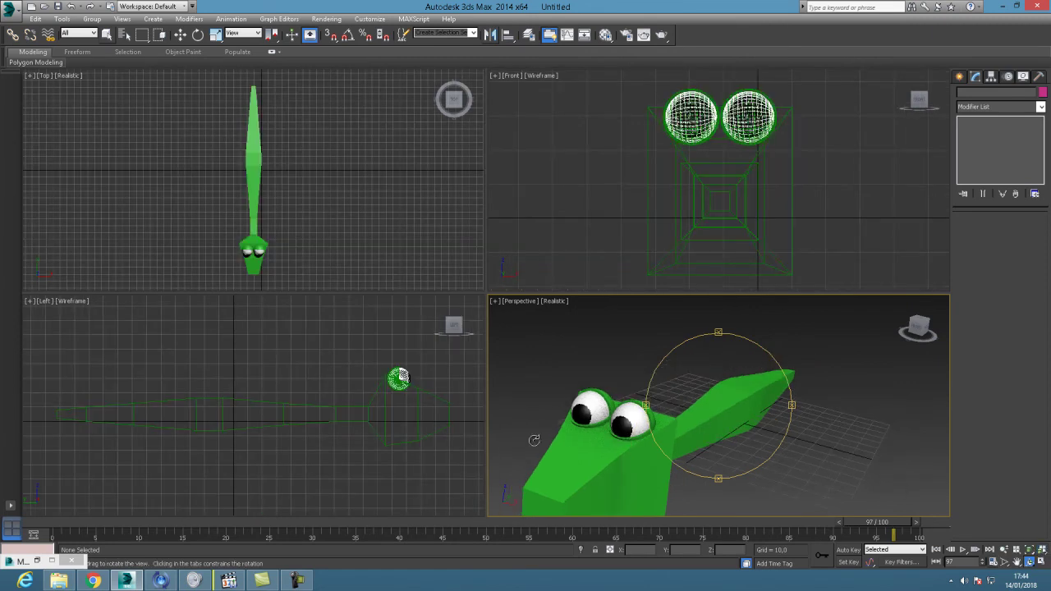
{"action": "left_click", "coordinate": [180, 34]}
{"action": "left_click_drag", "start_coordinate": [51, 332], "coordinate": [481, 485]}
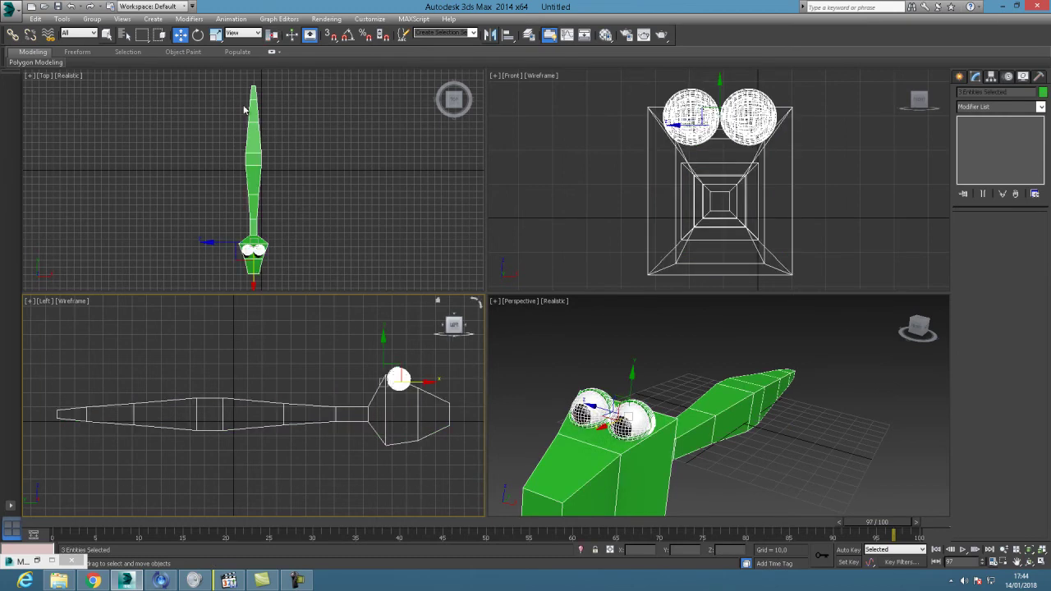
{"action": "left_click", "coordinate": [91, 18]}
{"action": "left_click", "coordinate": [103, 33]}
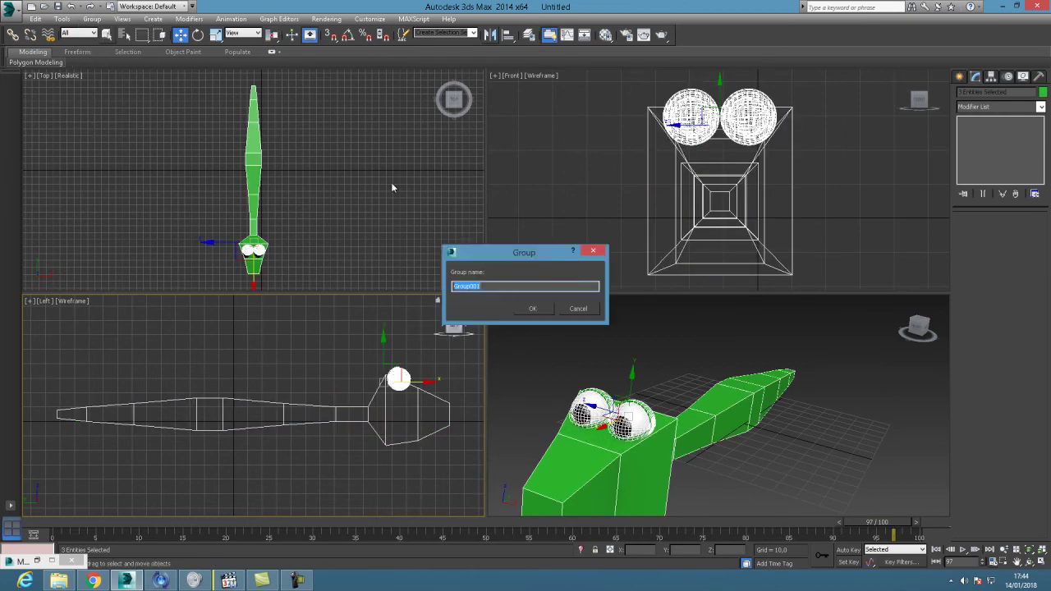
{"action": "type", "text": "G"}
{"action": "left_click", "coordinate": [534, 311]}
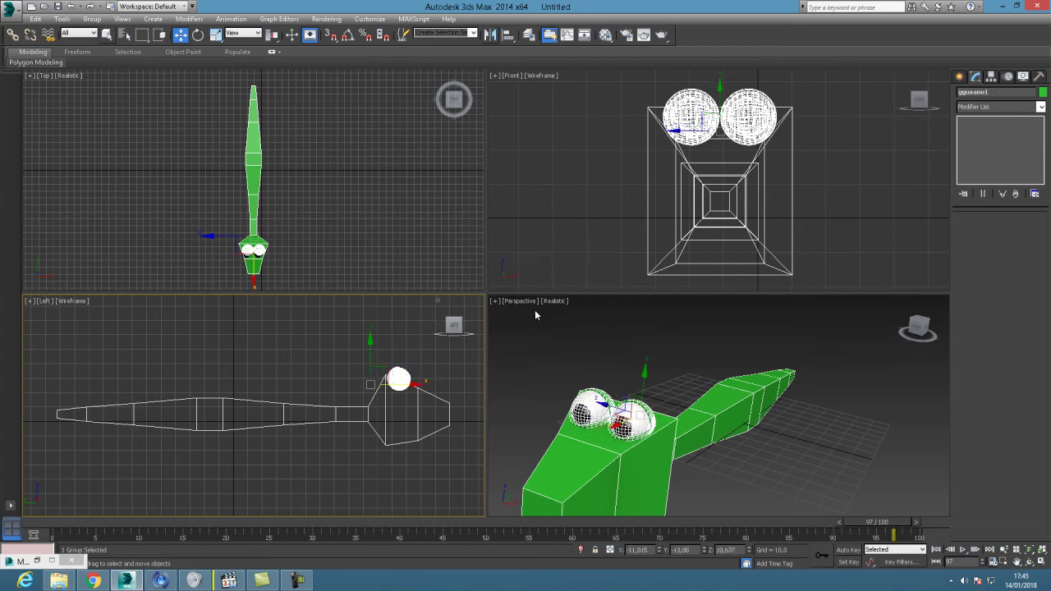
- Apply a MeshSmooth modifier to the whole worm group
{"action": "left_click", "coordinate": [1041, 107]}
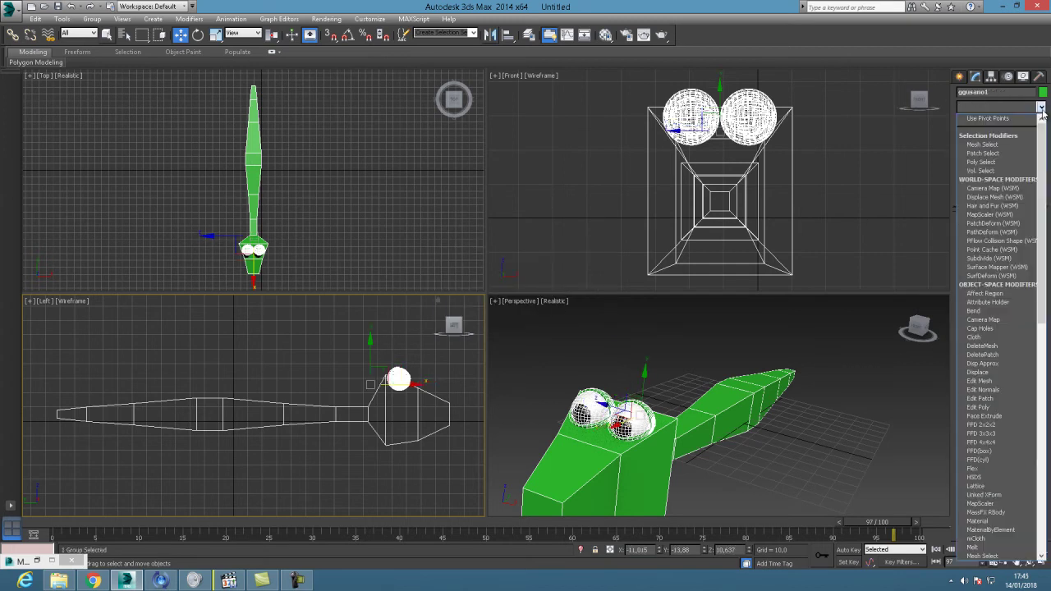
{"action": "scroll", "coordinate": [1040, 172], "scroll_direction": "down", "scroll_amount": 3}
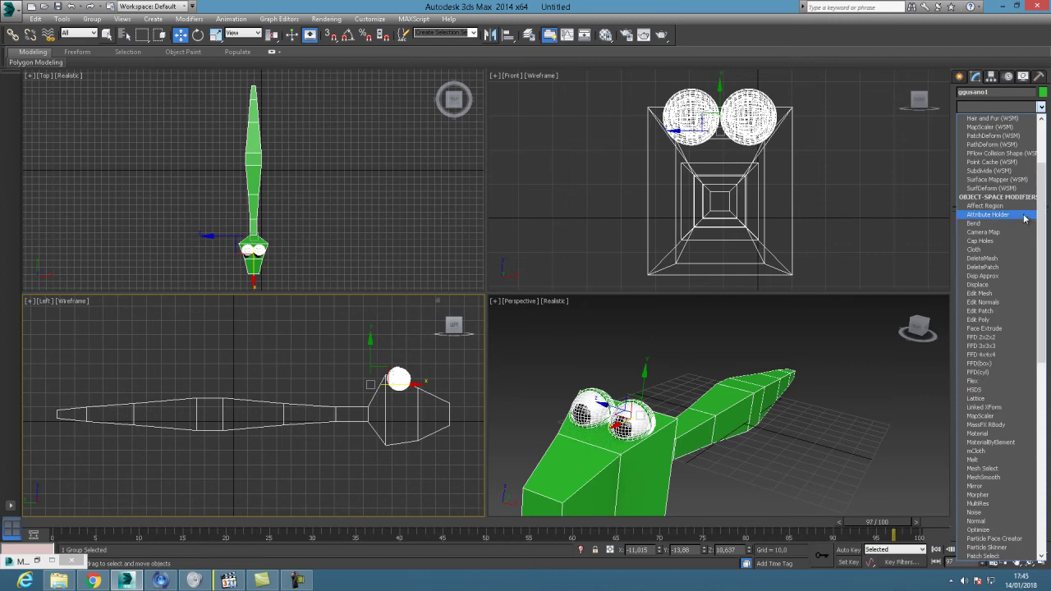
{"action": "left_click", "coordinate": [994, 477]}
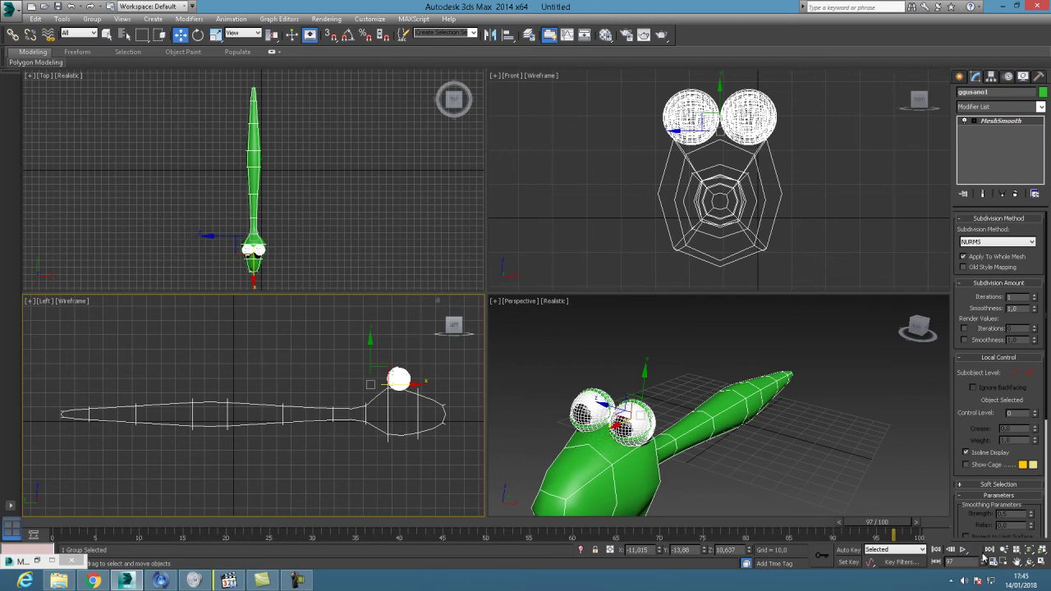
{"action": "left_click", "coordinate": [1030, 564]}
{"action": "left_click", "coordinate": [634, 440]}
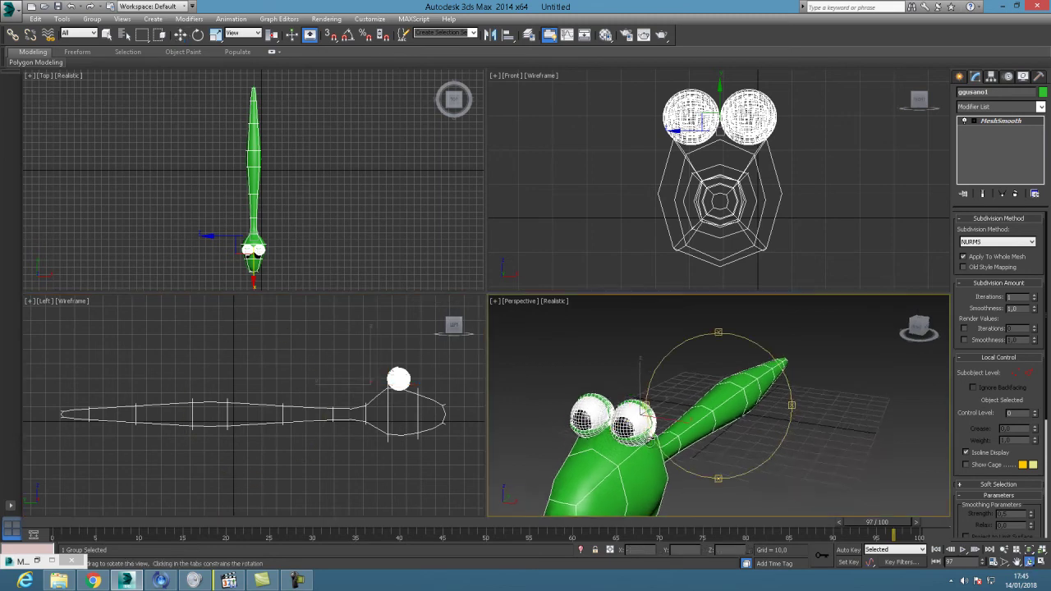
{"action": "left_click_drag", "start_coordinate": [691, 438], "coordinate": [654, 414]}
{"action": "left_click", "coordinate": [180, 35]}
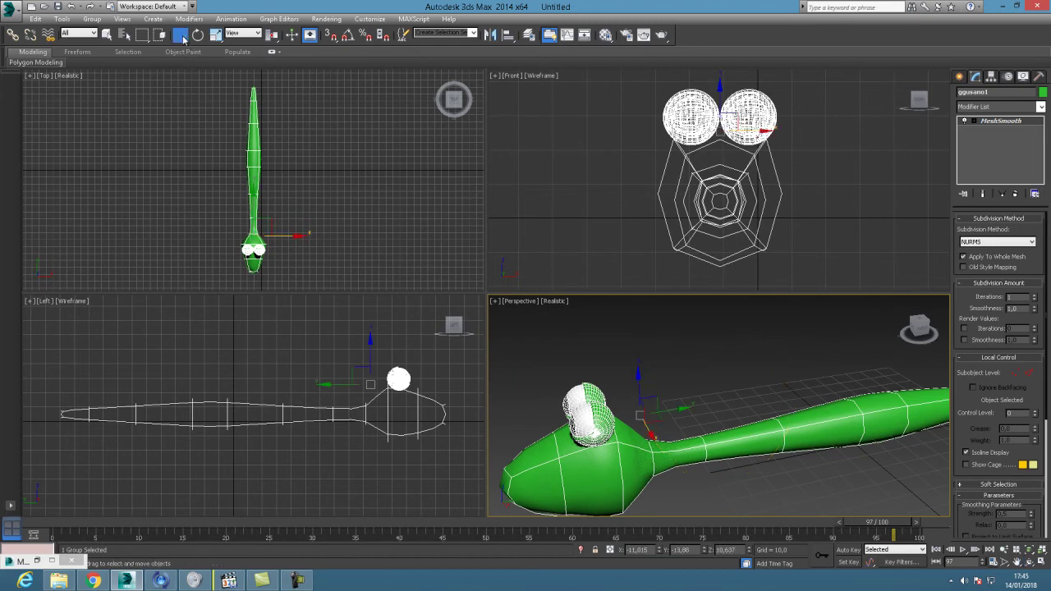
{"action": "left_click", "coordinate": [287, 206]}
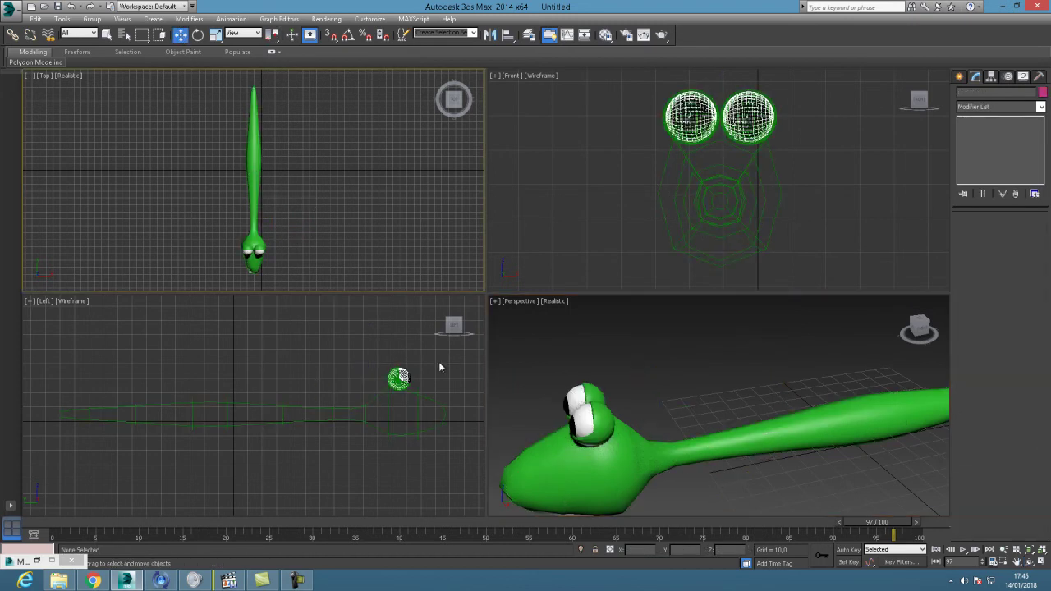
- Select the smoothed worm group in the Left view and ungroup it into the body and two eye groups
{"action": "left_click", "coordinate": [383, 400]}
{"action": "left_click", "coordinate": [411, 412]}
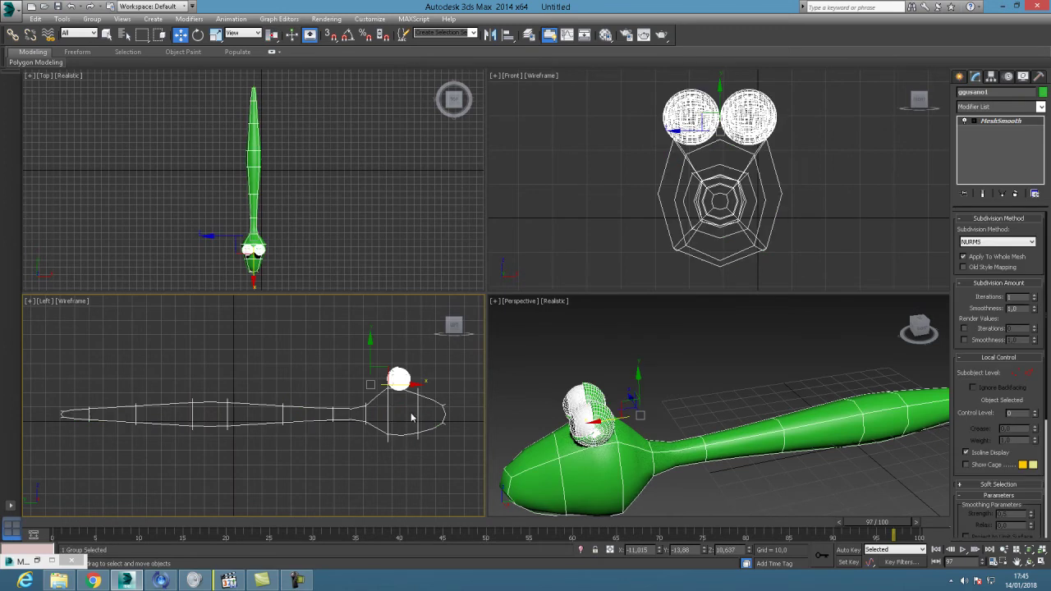
{"action": "left_click", "coordinate": [1016, 550]}
{"action": "left_click_drag", "start_coordinate": [465, 433], "coordinate": [454, 324]}
{"action": "left_click", "coordinate": [1003, 549]}
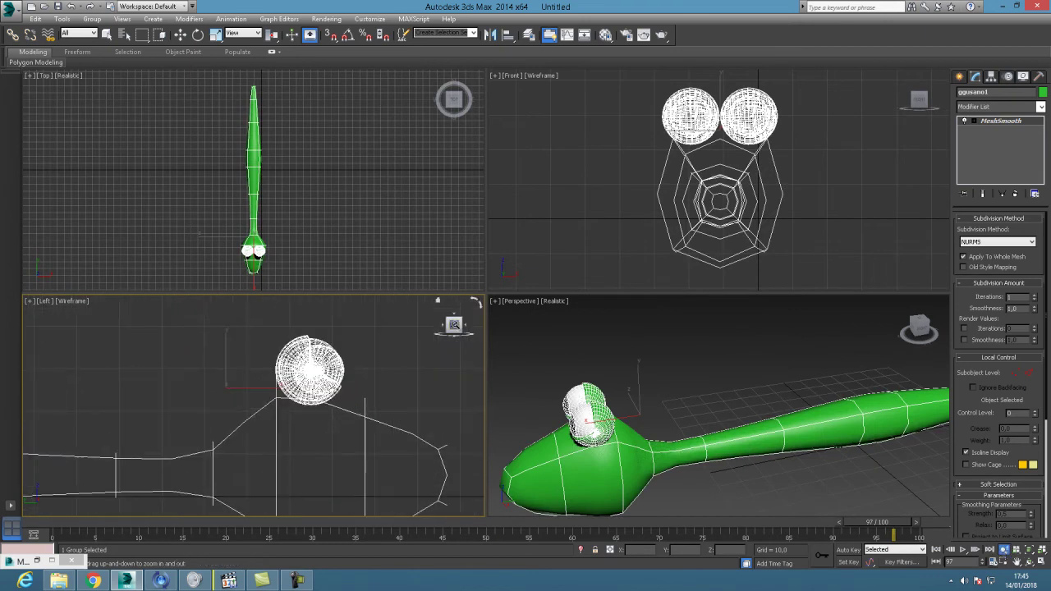
{"action": "left_click", "coordinate": [180, 35]}
{"action": "left_click", "coordinate": [294, 411]}
{"action": "left_click", "coordinate": [294, 409]}
{"action": "right_click", "coordinate": [294, 396]}
{"action": "mouse_move", "coordinate": [329, 376]}
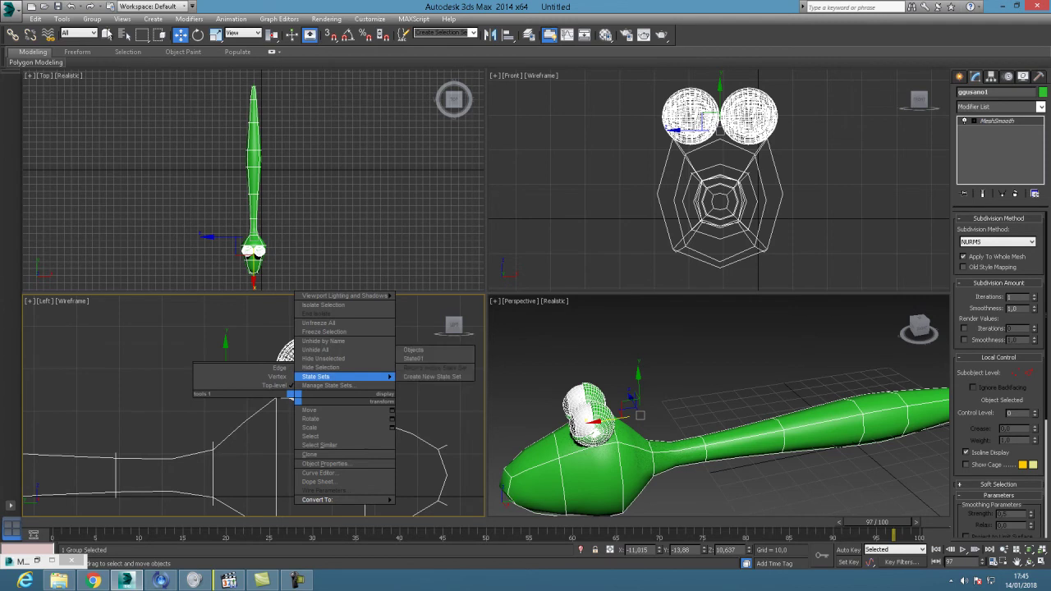
{"action": "left_click", "coordinate": [91, 18]}
{"action": "left_click", "coordinate": [91, 18]}
{"action": "left_click", "coordinate": [111, 46]}
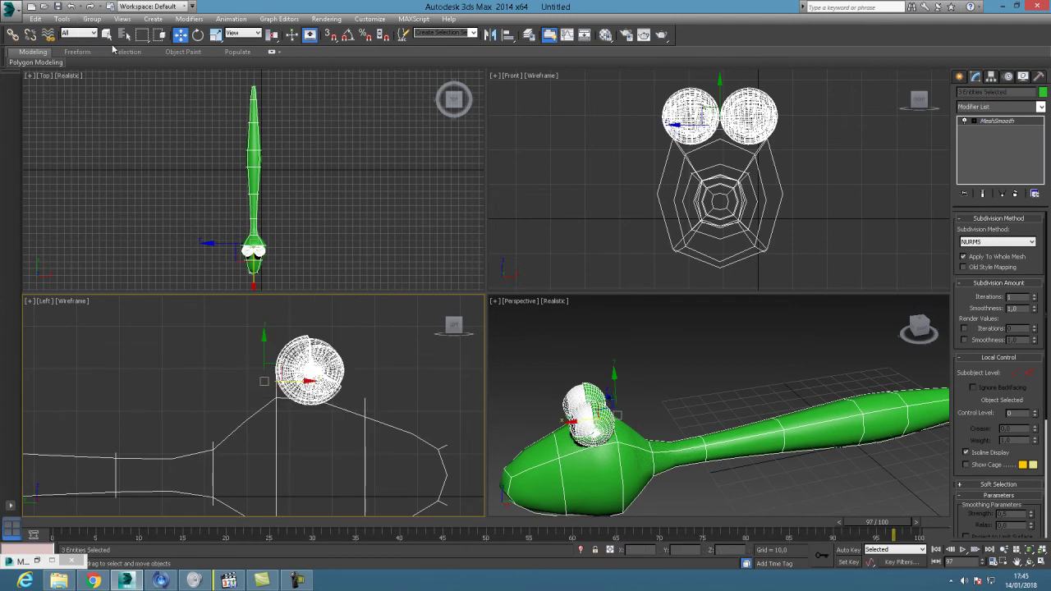
- Select only the two eye groups in the Left view and lower them slightly so they sit into the smoothed head
{"action": "left_click", "coordinate": [367, 386]}
{"action": "left_click_drag", "start_coordinate": [225, 331], "coordinate": [297, 354]}
{"action": "left_click_drag", "start_coordinate": [372, 381], "coordinate": [366, 379]}
{"action": "left_click", "coordinate": [279, 334]}
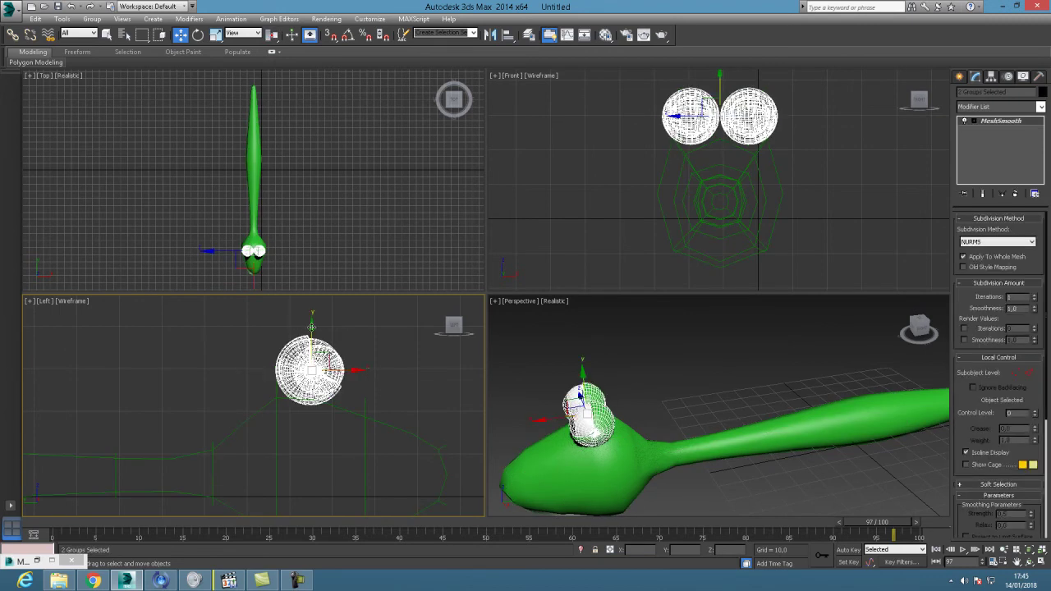
{"action": "left_click_drag", "start_coordinate": [312, 327], "coordinate": [312, 341]}
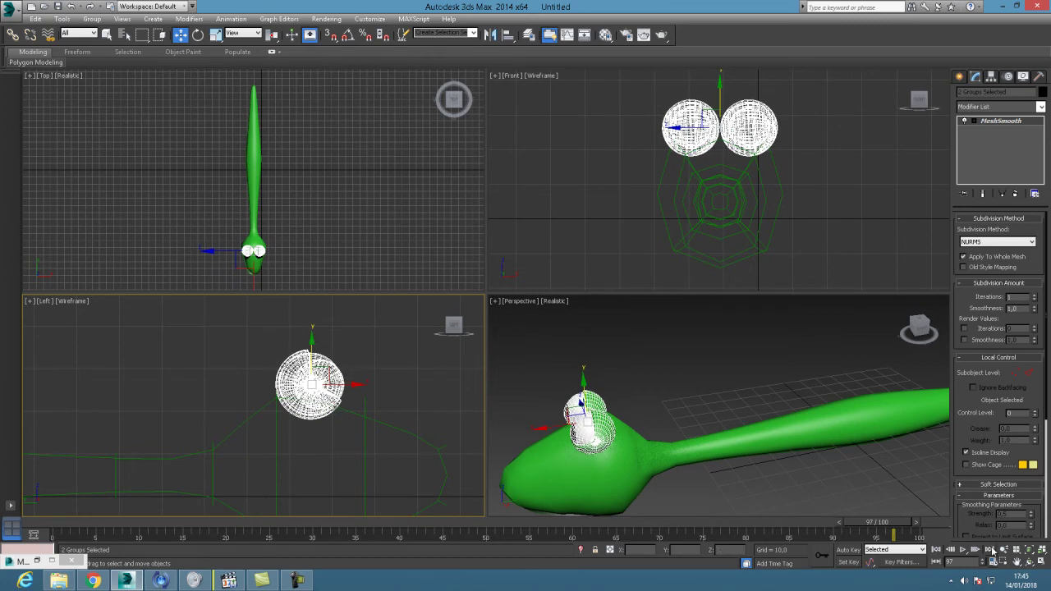
- Scale both eye groups down uniformly in the Left view and raise them slightly on the head
{"action": "left_click", "coordinate": [1017, 562]}
{"action": "left_click", "coordinate": [587, 451]}
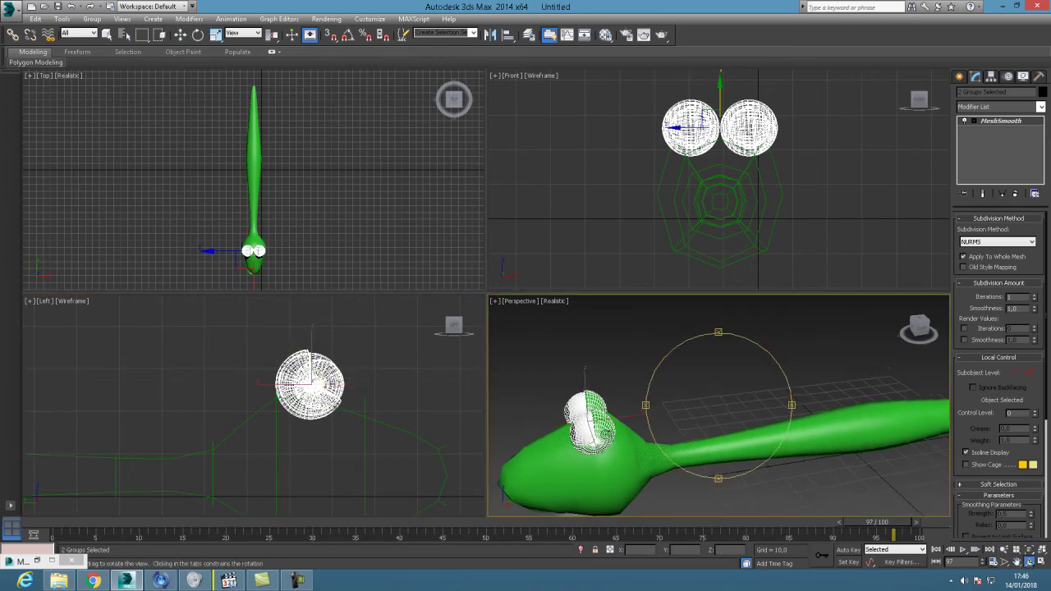
{"action": "left_click_drag", "start_coordinate": [586, 467], "coordinate": [652, 400]}
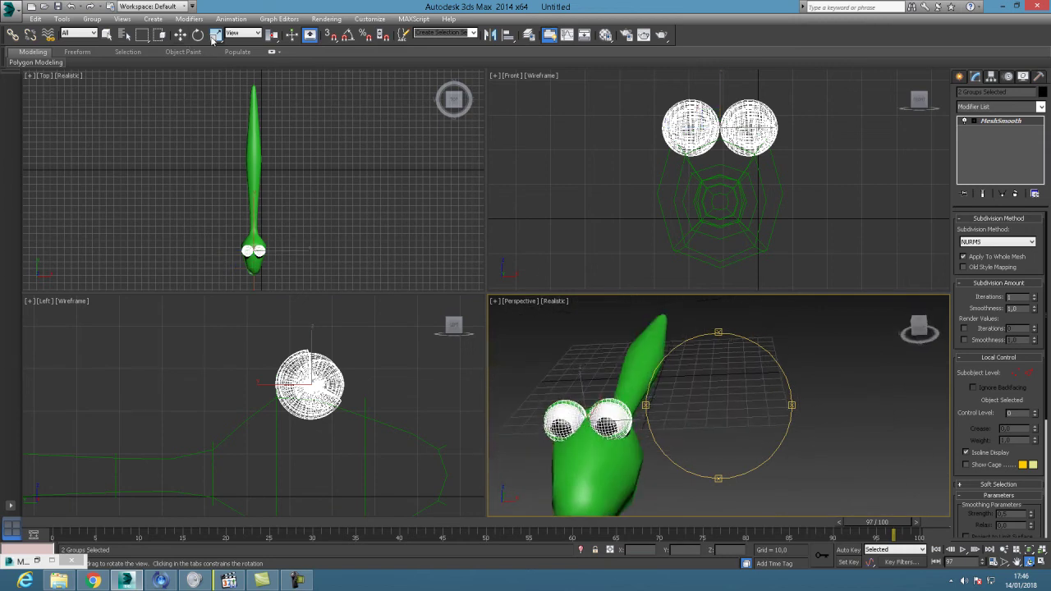
{"action": "left_click", "coordinate": [215, 34]}
{"action": "left_click_drag", "start_coordinate": [306, 379], "coordinate": [309, 410]}
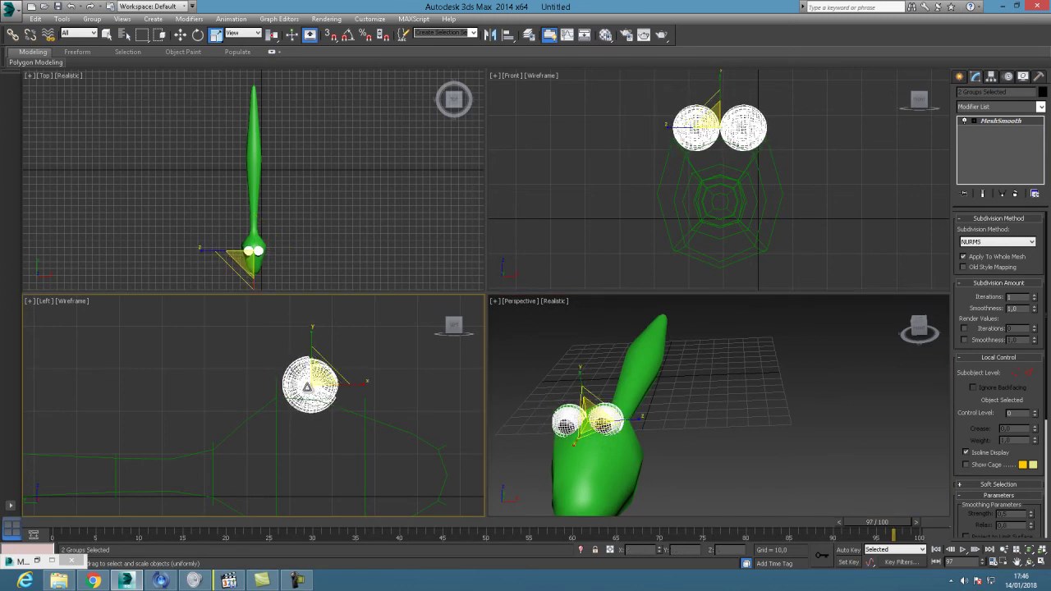
{"action": "left_click", "coordinate": [179, 34]}
{"action": "left_click_drag", "start_coordinate": [311, 352], "coordinate": [310, 343]}
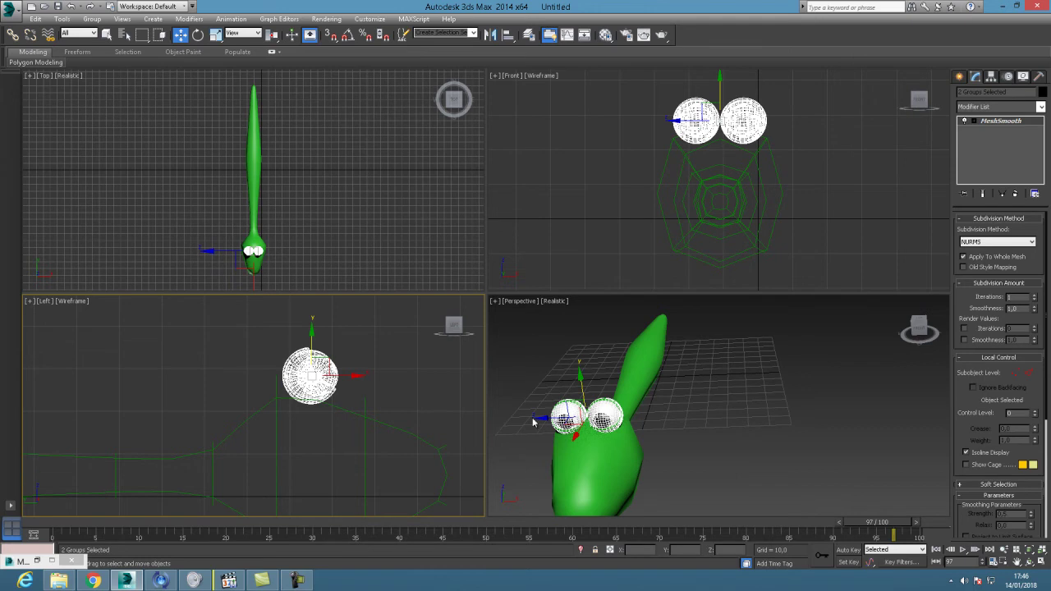
- Select only the right-hand eye group as seen from the front and raise it slightly in the Front view
{"action": "left_click", "coordinate": [1003, 550]}
{"action": "left_click_drag", "start_coordinate": [524, 426], "coordinate": [538, 395]}
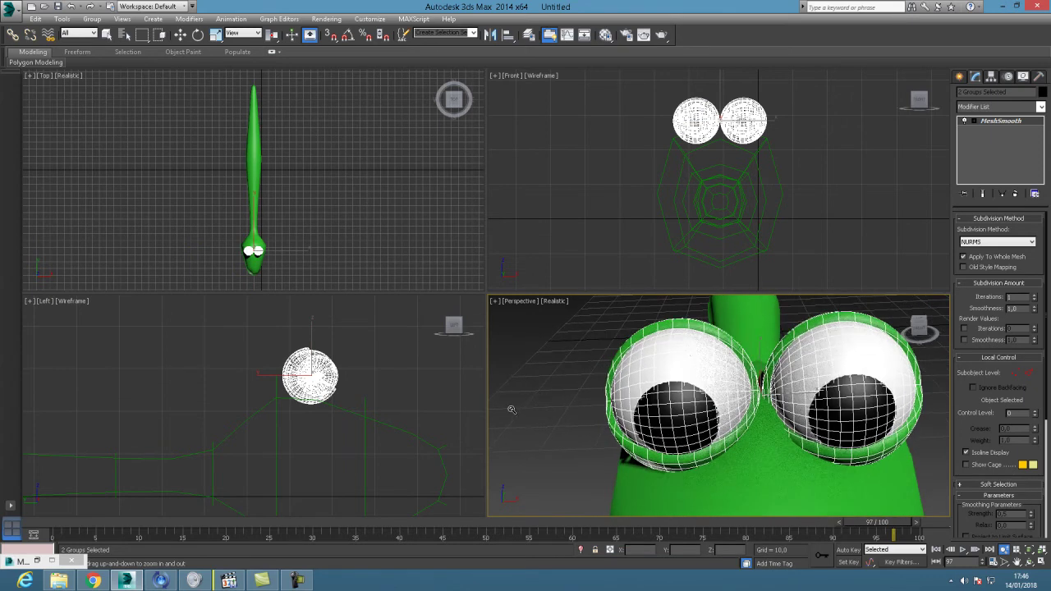
{"action": "left_click", "coordinate": [180, 35]}
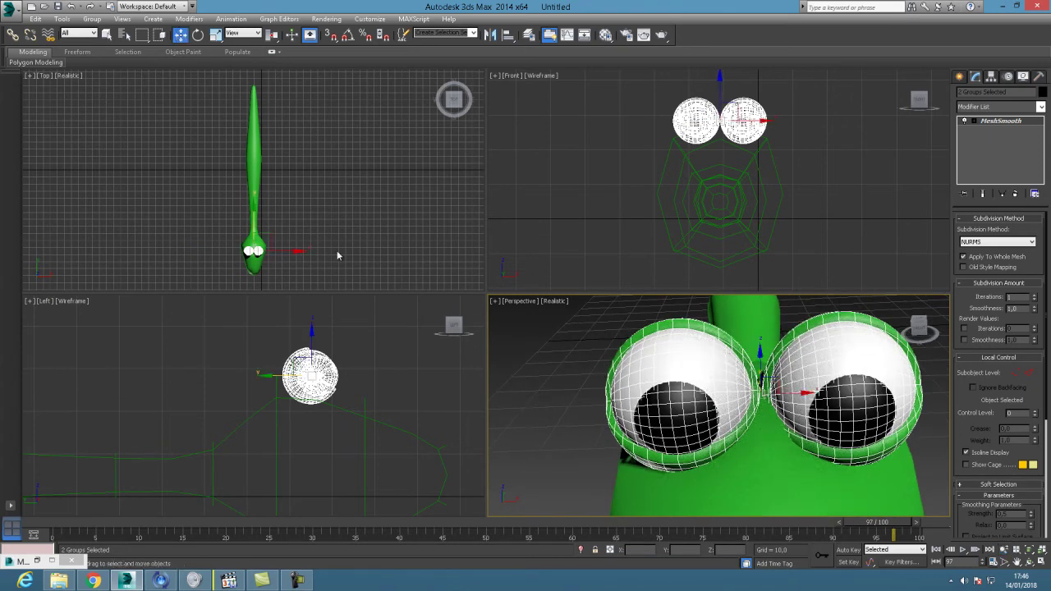
{"action": "left_click", "coordinate": [448, 362]}
{"action": "left_click", "coordinate": [728, 364]}
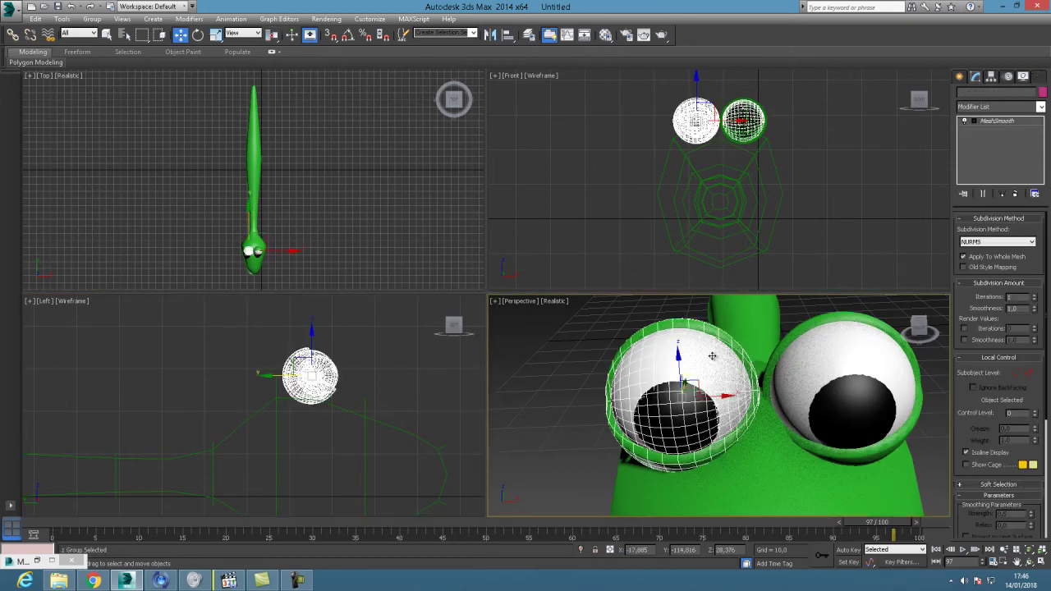
{"action": "left_click", "coordinate": [807, 354]}
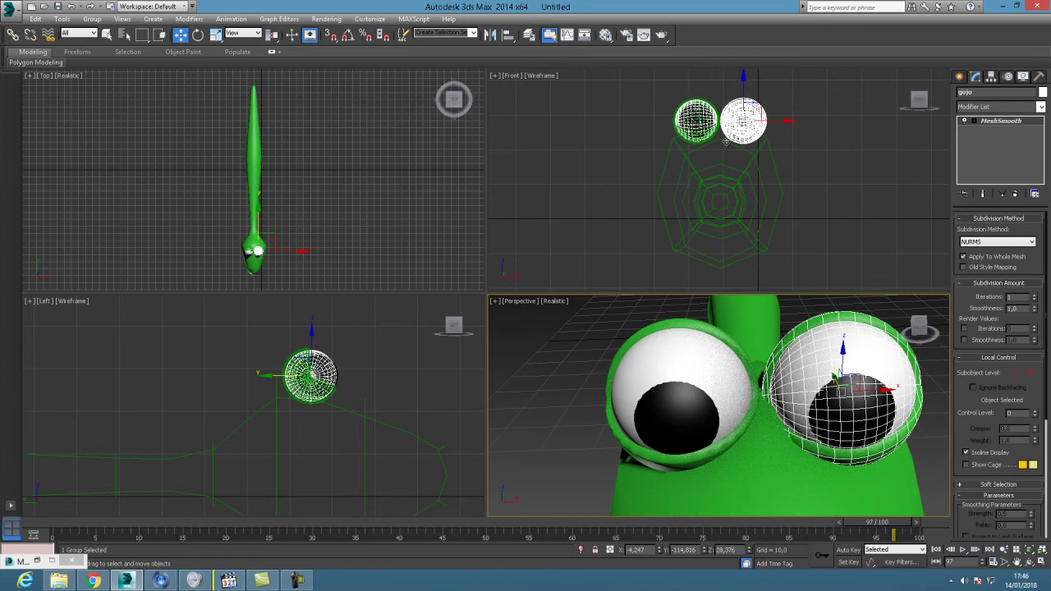
{"action": "right_click", "coordinate": [744, 90]}
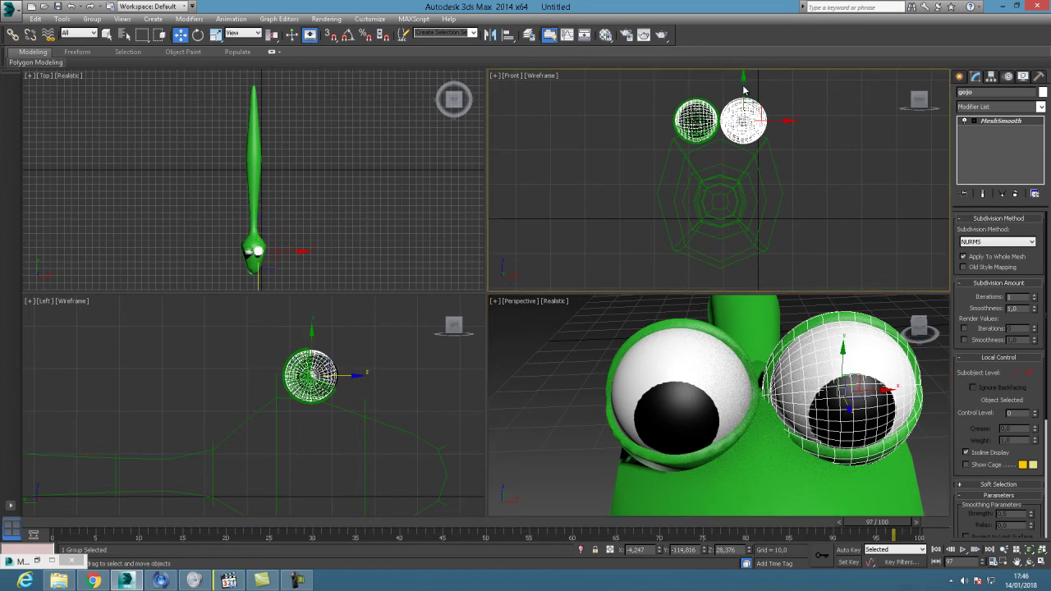
{"action": "left_click_drag", "start_coordinate": [744, 90], "coordinate": [744, 87]}
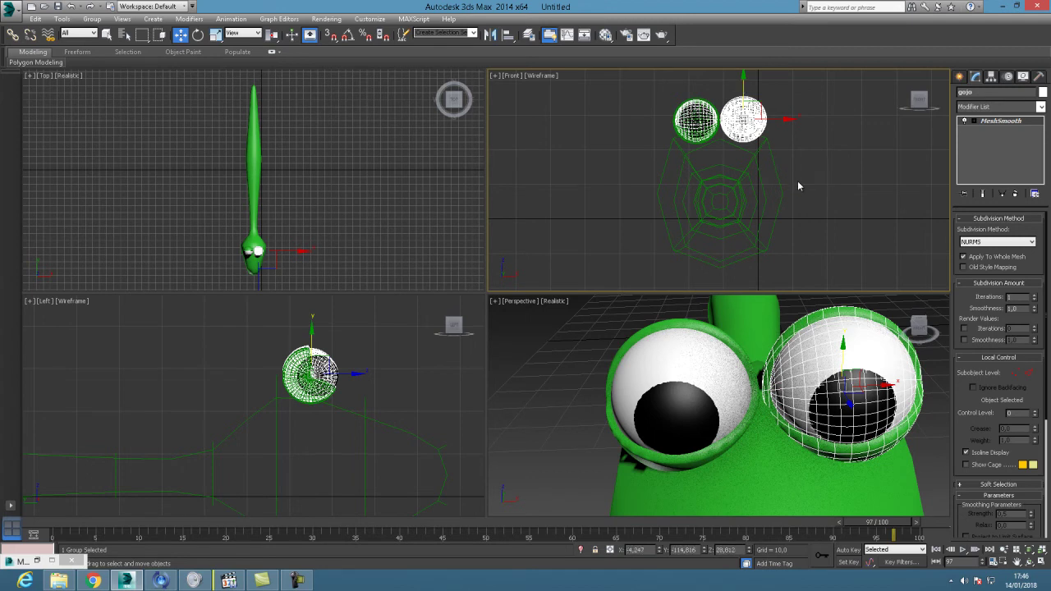
- Select both eye groups in the Front view, narrow them along X with a non-uniform scale, and clear the selection
{"action": "left_click", "coordinate": [816, 191]}
{"action": "left_click_drag", "start_coordinate": [744, 115], "coordinate": [776, 119]}
{"action": "left_click", "coordinate": [215, 35]}
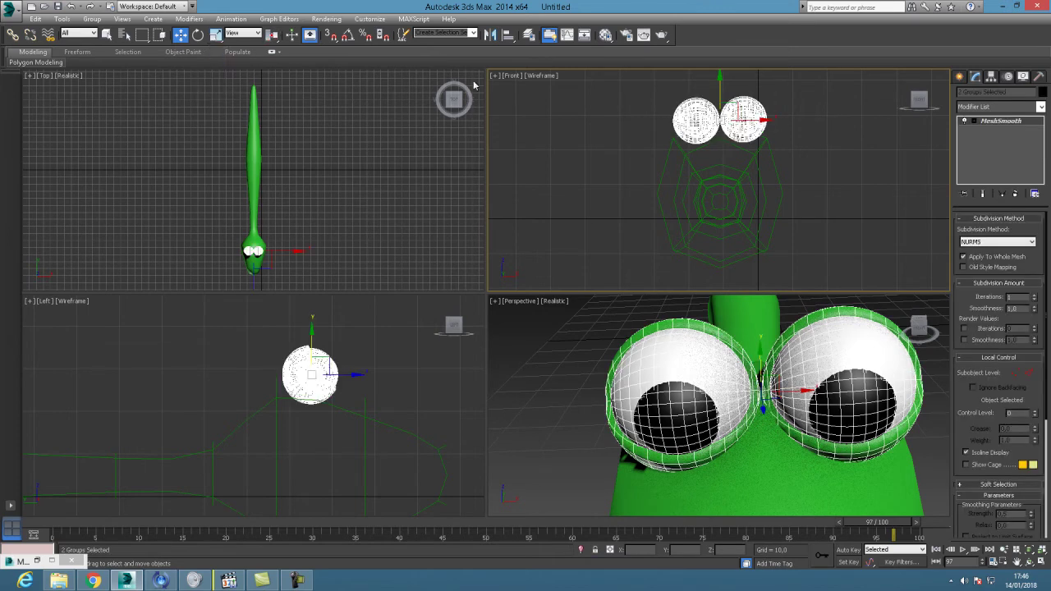
{"action": "left_click", "coordinate": [727, 112]}
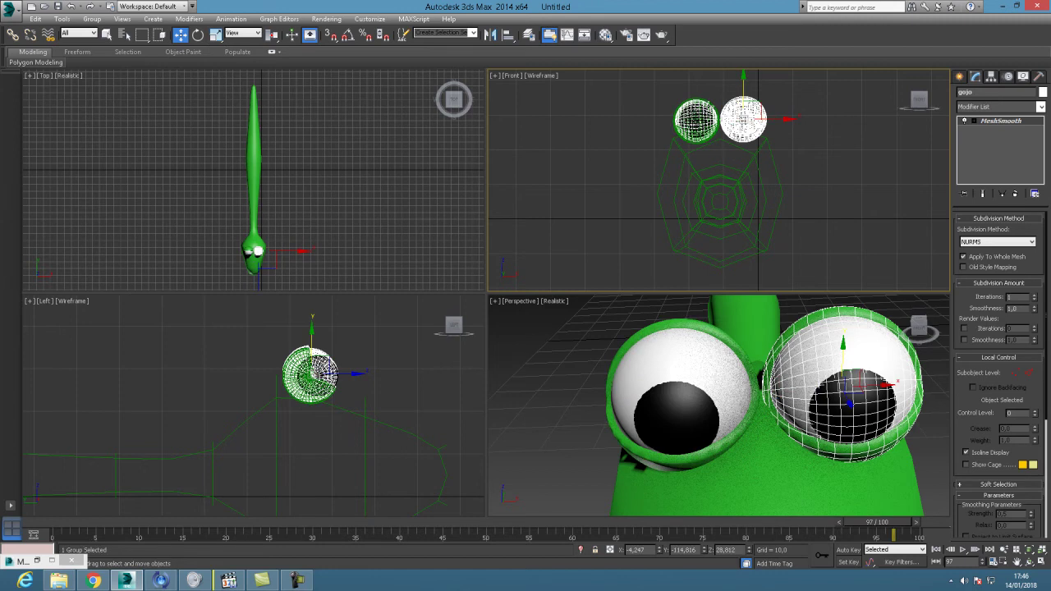
{"action": "left_click_drag", "start_coordinate": [648, 85], "coordinate": [789, 118]}
{"action": "left_click", "coordinate": [215, 35]}
{"action": "left_click_drag", "start_coordinate": [215, 35], "coordinate": [215, 54]}
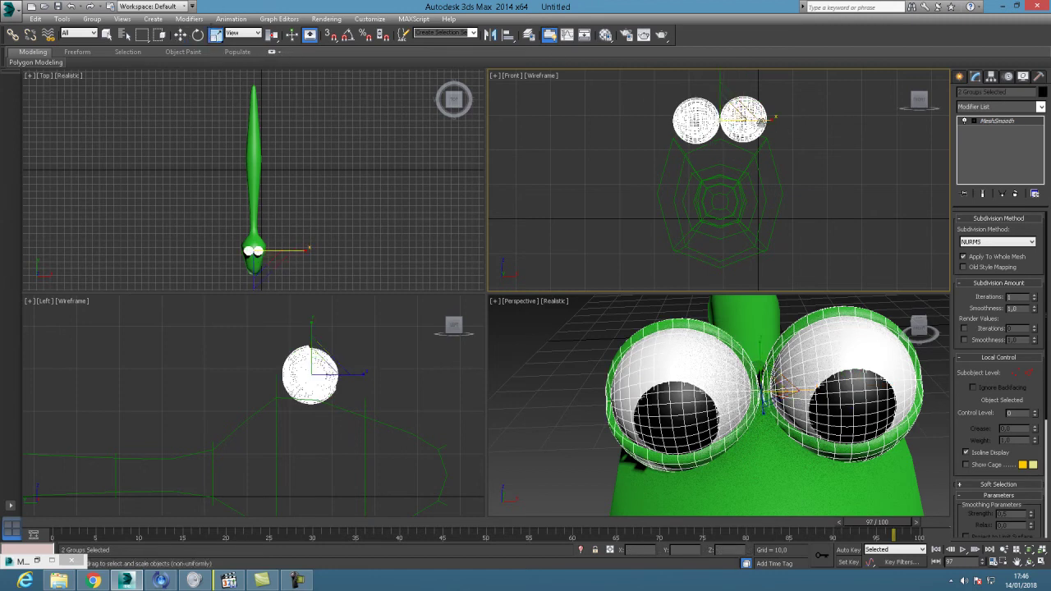
{"action": "left_click_drag", "start_coordinate": [763, 121], "coordinate": [754, 120]}
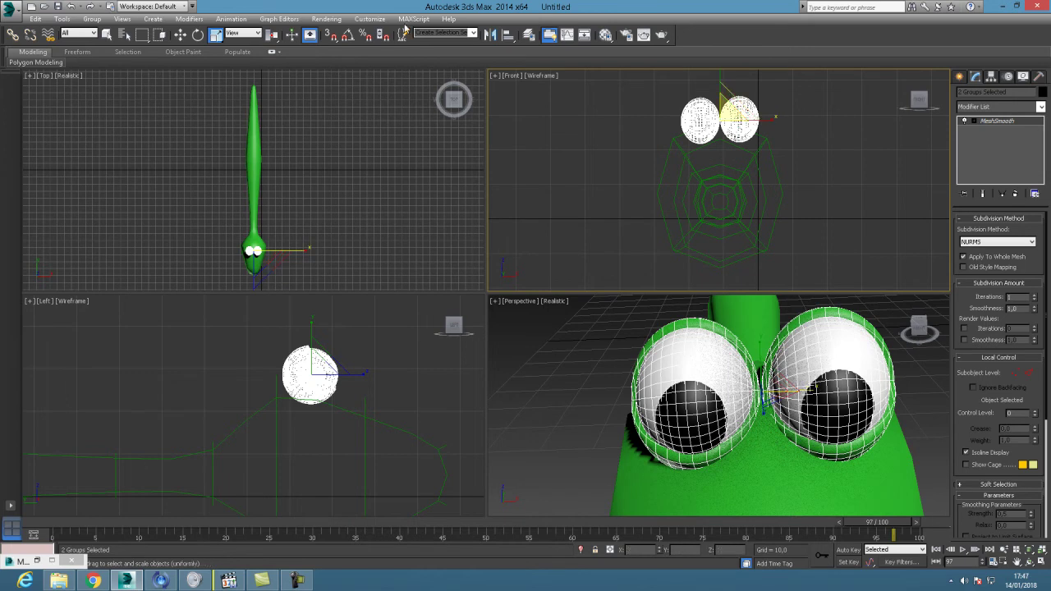
{"action": "left_click", "coordinate": [180, 35]}
{"action": "left_click", "coordinate": [575, 232]}
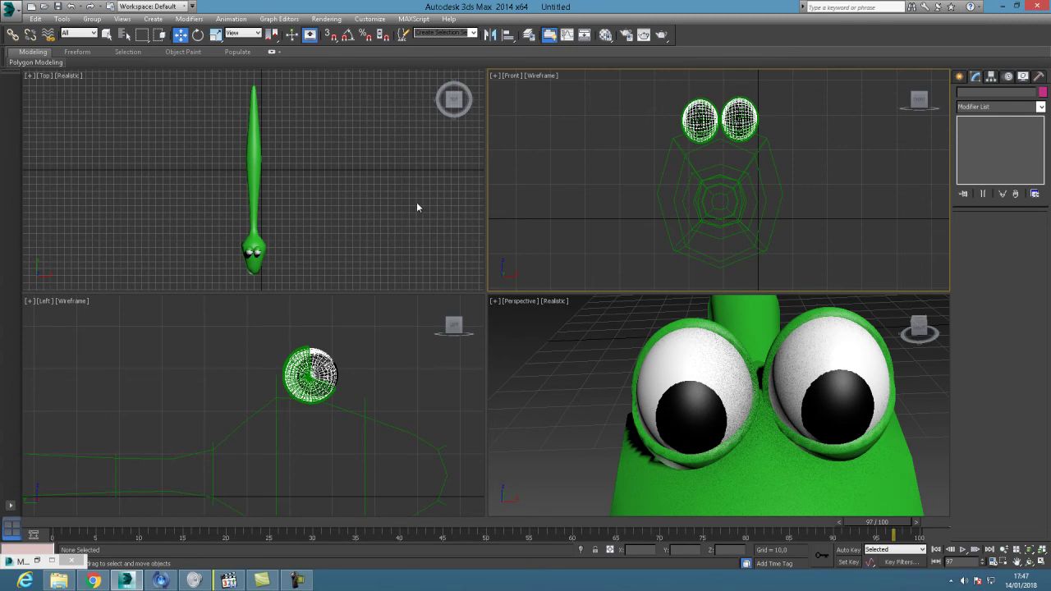
- Select the worm's body and both eye groups in the Top view and group them under the default name
{"action": "left_click_drag", "start_coordinate": [212, 82], "coordinate": [296, 211]}
{"action": "left_click_drag", "start_coordinate": [319, 280], "coordinate": [328, 293]}
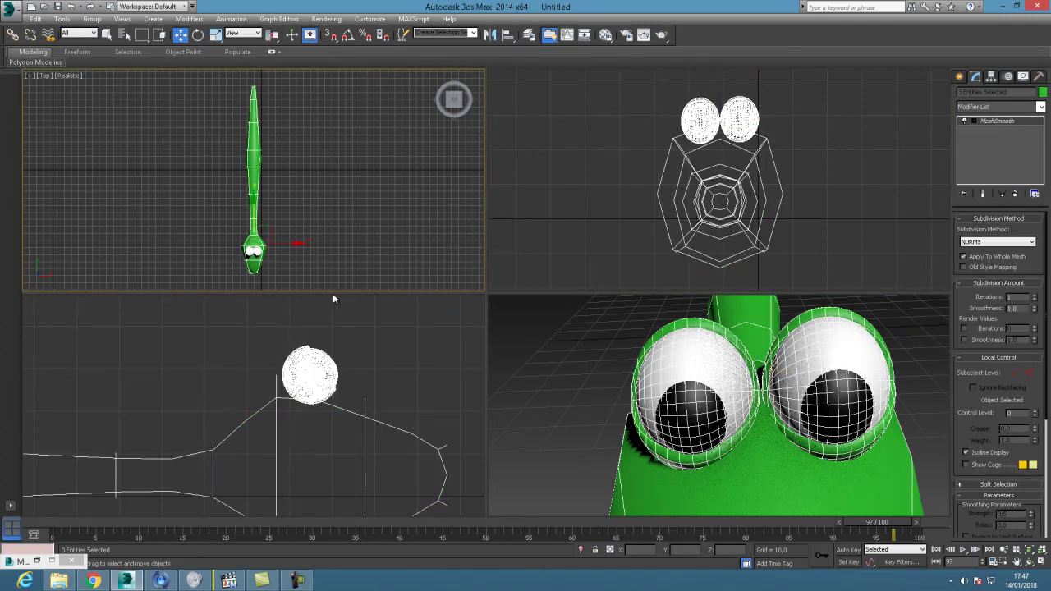
{"action": "left_click", "coordinate": [91, 18]}
{"action": "left_click", "coordinate": [105, 32]}
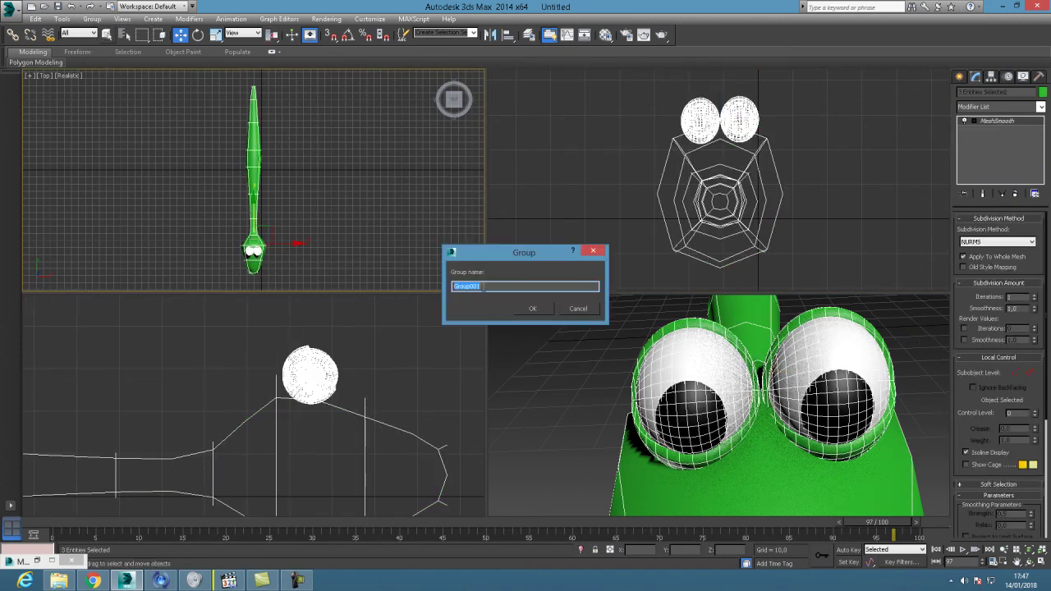
{"action": "left_click", "coordinate": [530, 308]}
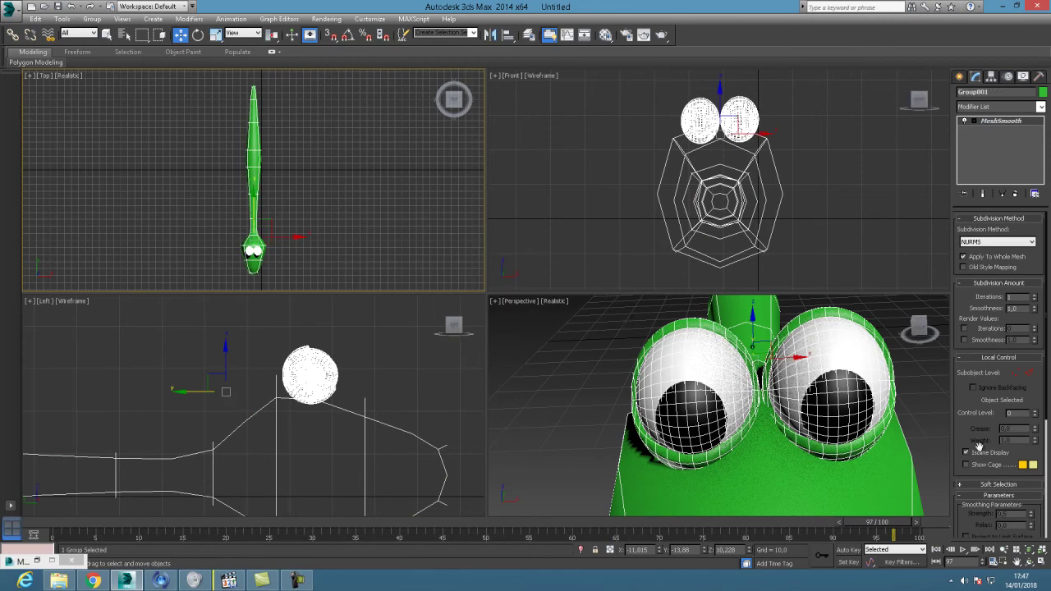
- Examine the whole grouped worm in the Perspective view and compare it with the reference video gusanitp1.mp4
{"action": "left_click", "coordinate": [1040, 564]}
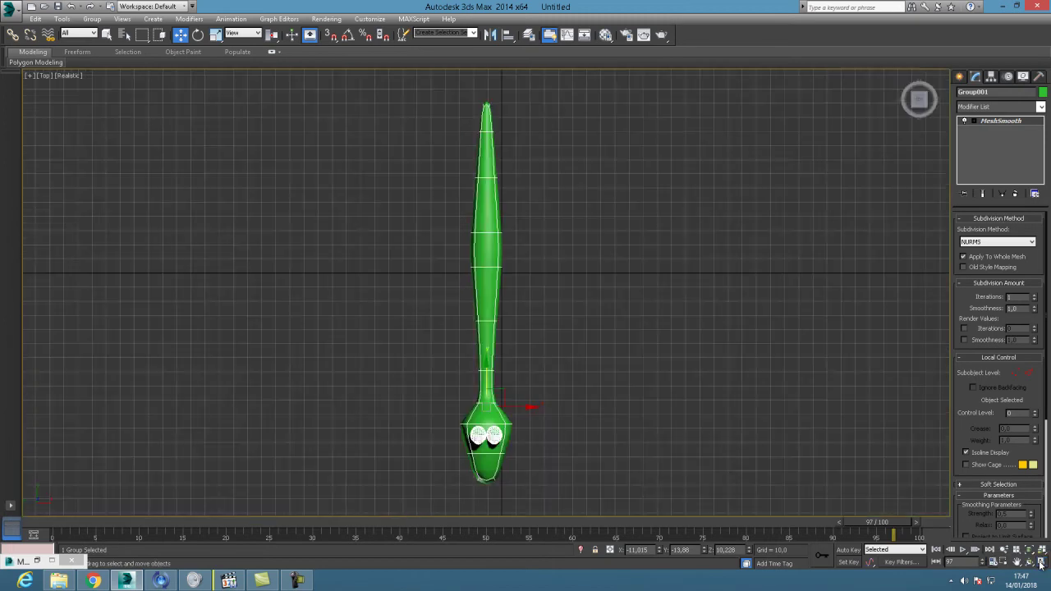
{"action": "left_click", "coordinate": [1029, 562]}
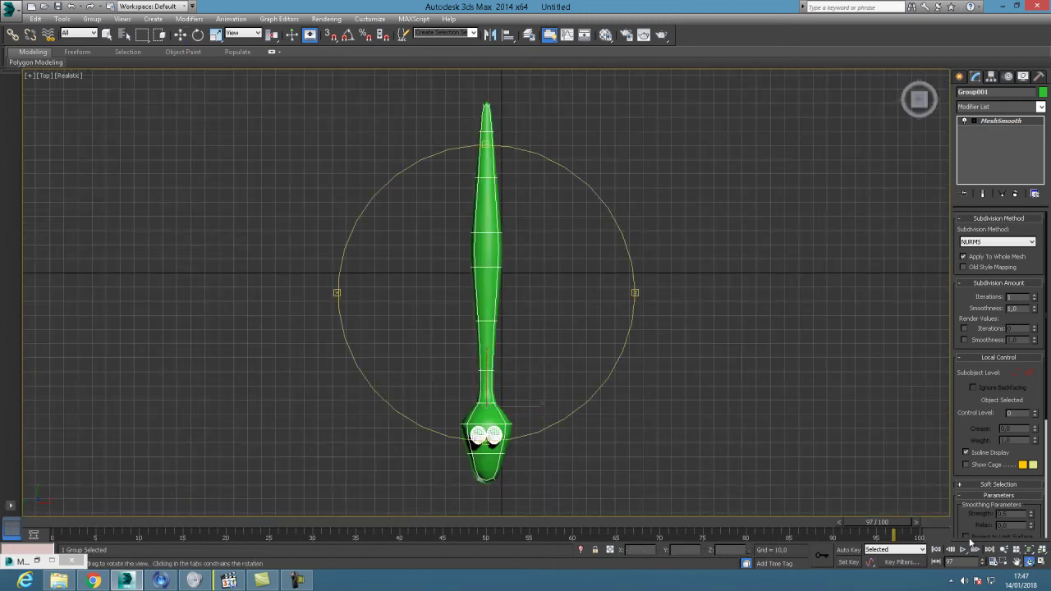
{"action": "left_click", "coordinate": [1040, 563]}
{"action": "left_click", "coordinate": [1003, 549]}
{"action": "left_click_drag", "start_coordinate": [789, 399], "coordinate": [716, 460]}
{"action": "left_click", "coordinate": [1032, 563]}
{"action": "left_click_drag", "start_coordinate": [722, 384], "coordinate": [597, 383]}
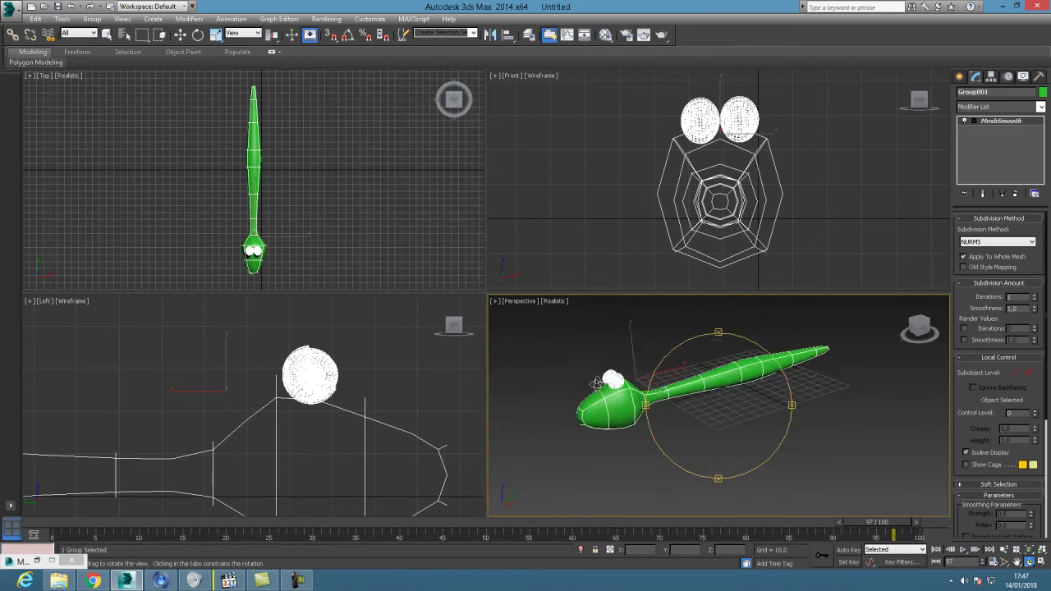
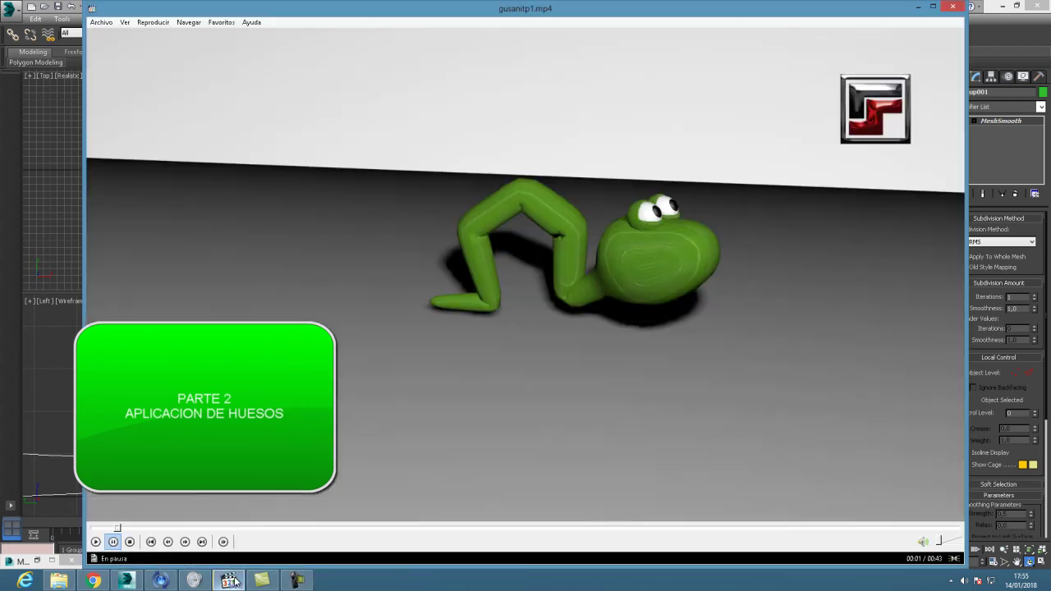
{"action": "left_click", "coordinate": [228, 580]}
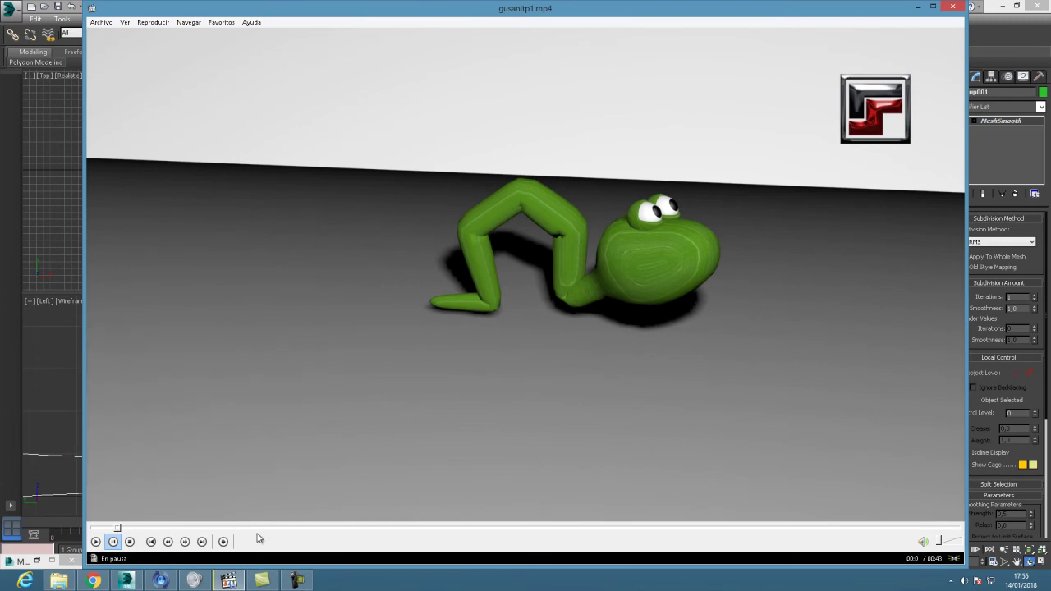
{"action": "left_click", "coordinate": [125, 580]}
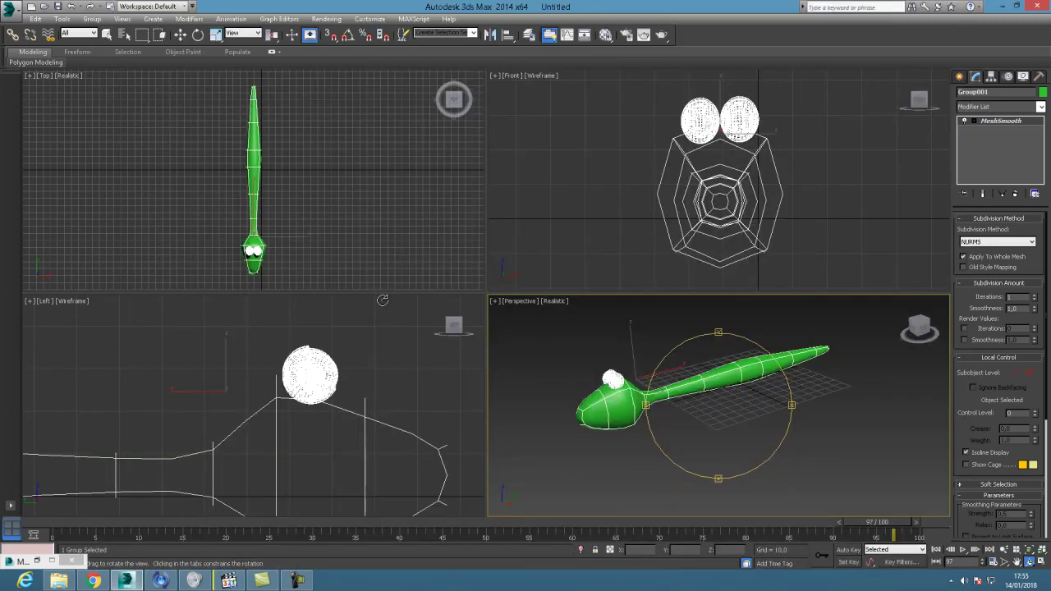
- Frame the whole worm in a maximized Left view and open Bone Tools clear of the model
{"action": "left_click", "coordinate": [1042, 550]}
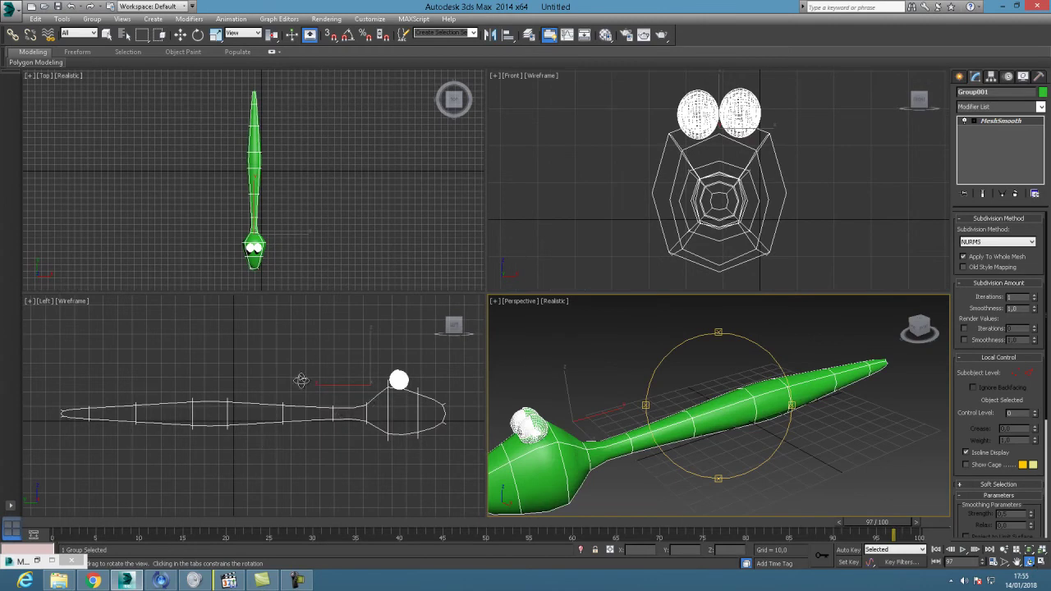
{"action": "left_click", "coordinate": [217, 380]}
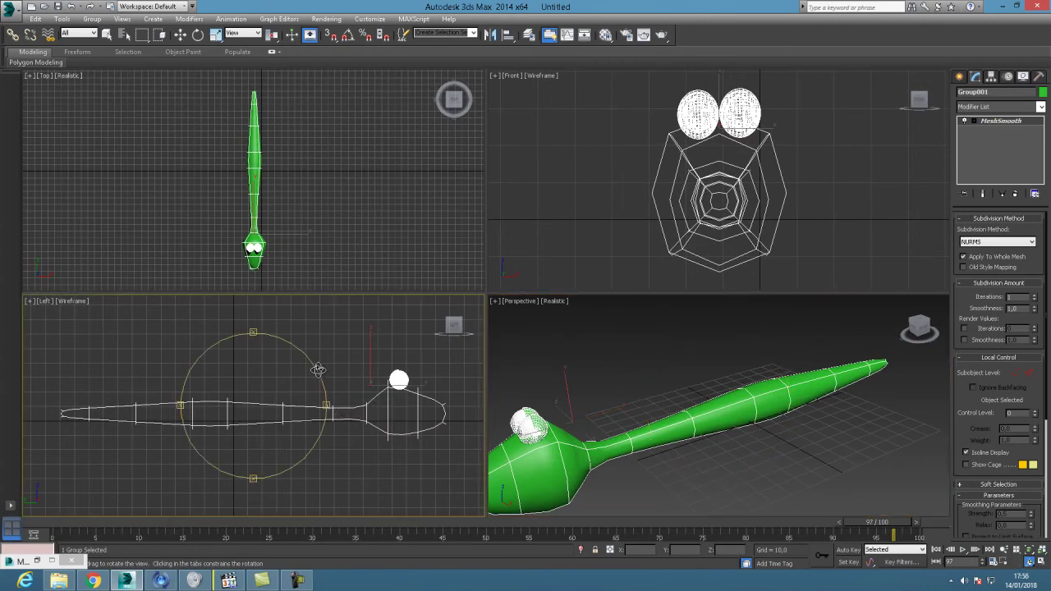
{"action": "left_click", "coordinate": [1041, 564]}
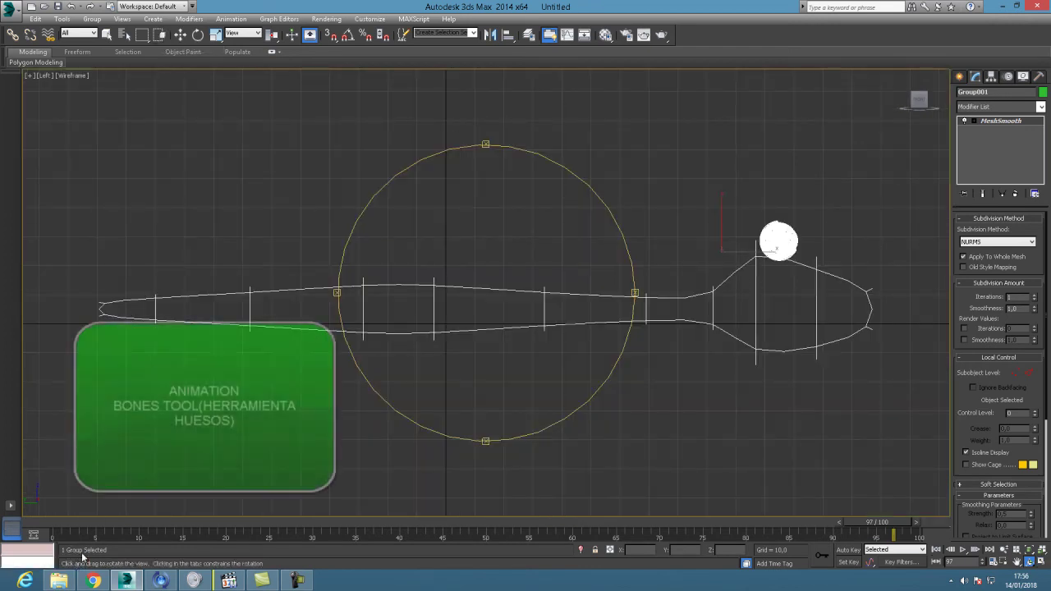
{"action": "left_click", "coordinate": [226, 20]}
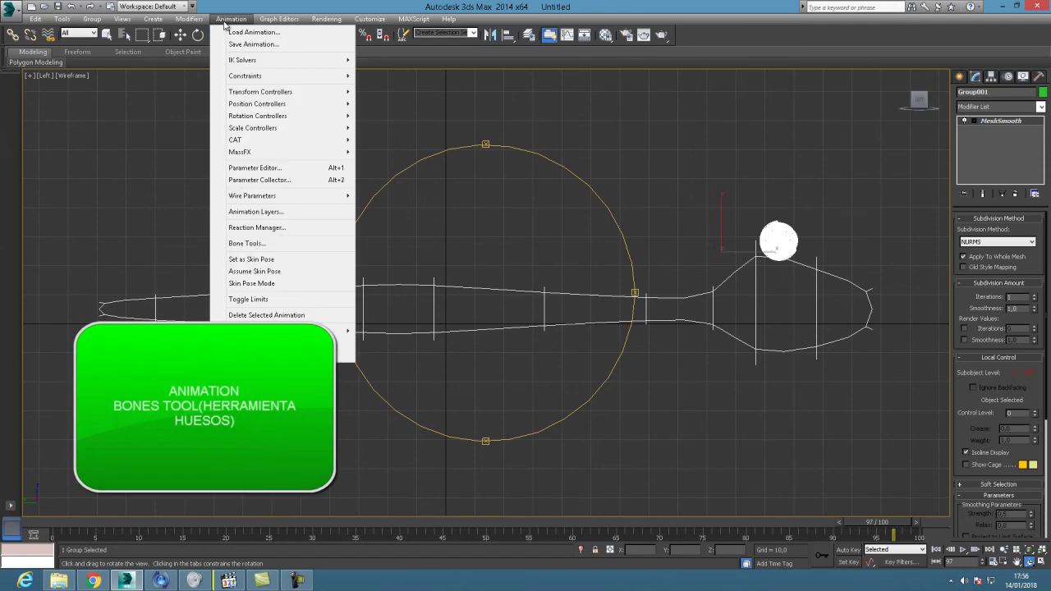
{"action": "left_click", "coordinate": [250, 244]}
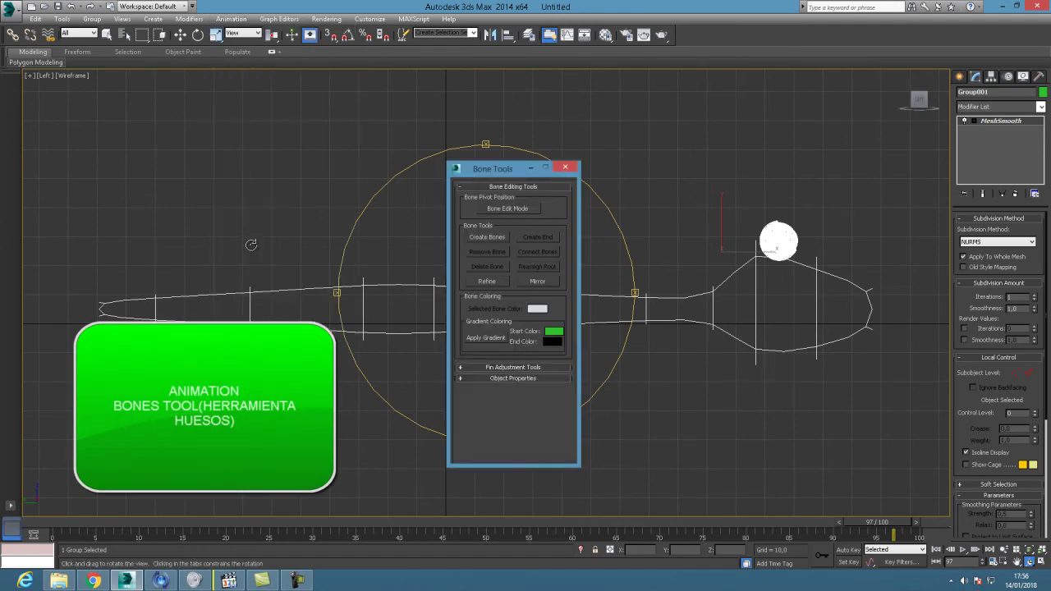
{"action": "left_click_drag", "start_coordinate": [501, 172], "coordinate": [174, 369]}
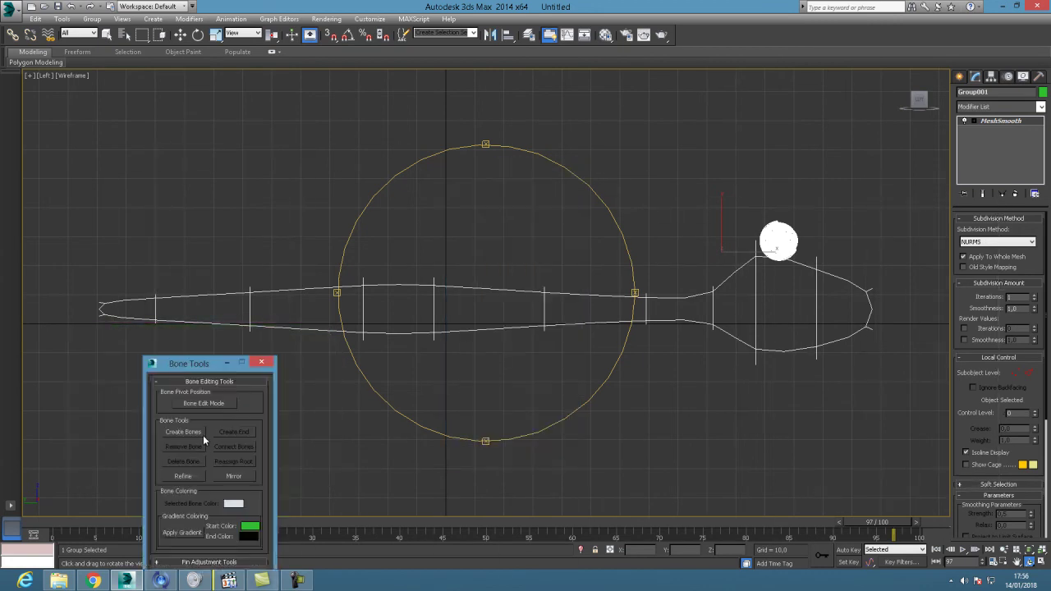
- Create a bone chain in the Left view from the tail tip to the front of the head, with joints at the body's cross-sections
{"action": "left_click", "coordinate": [181, 433]}
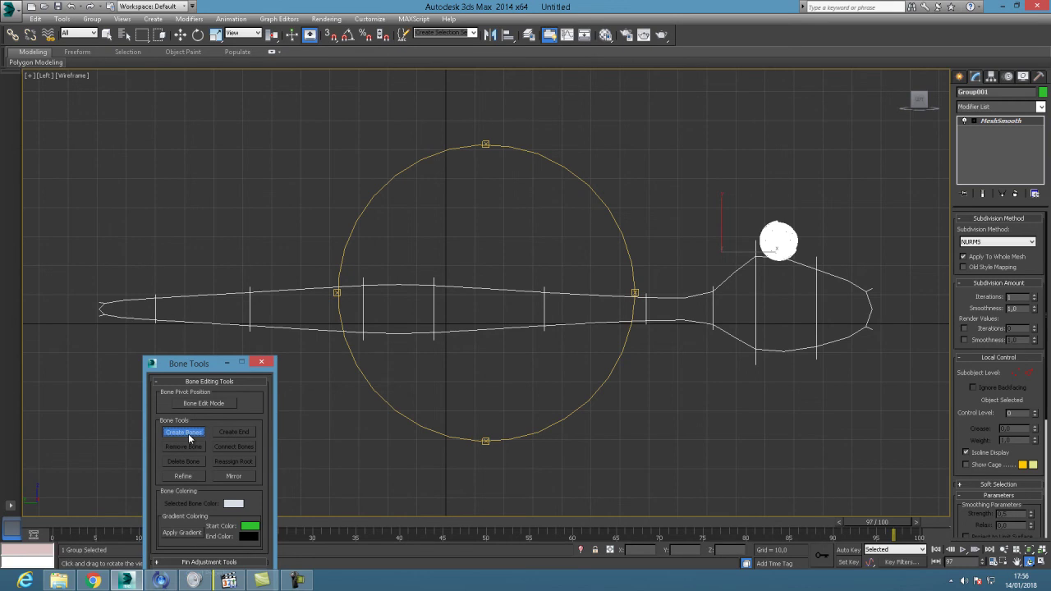
{"action": "left_click", "coordinate": [101, 312]}
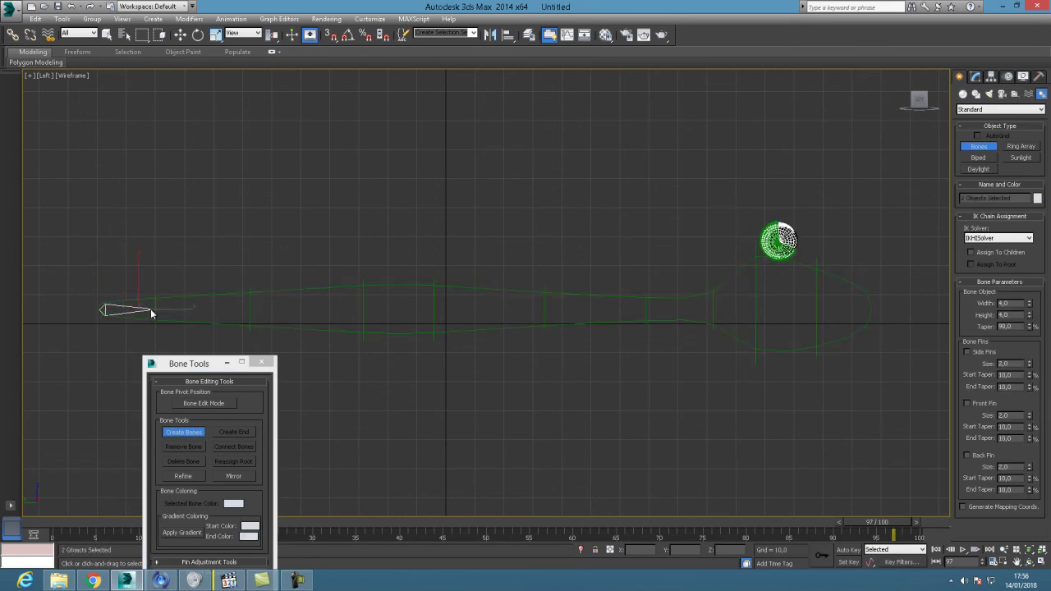
{"action": "left_click", "coordinate": [154, 309]}
{"action": "left_click", "coordinate": [249, 308]}
{"action": "left_click", "coordinate": [365, 310]}
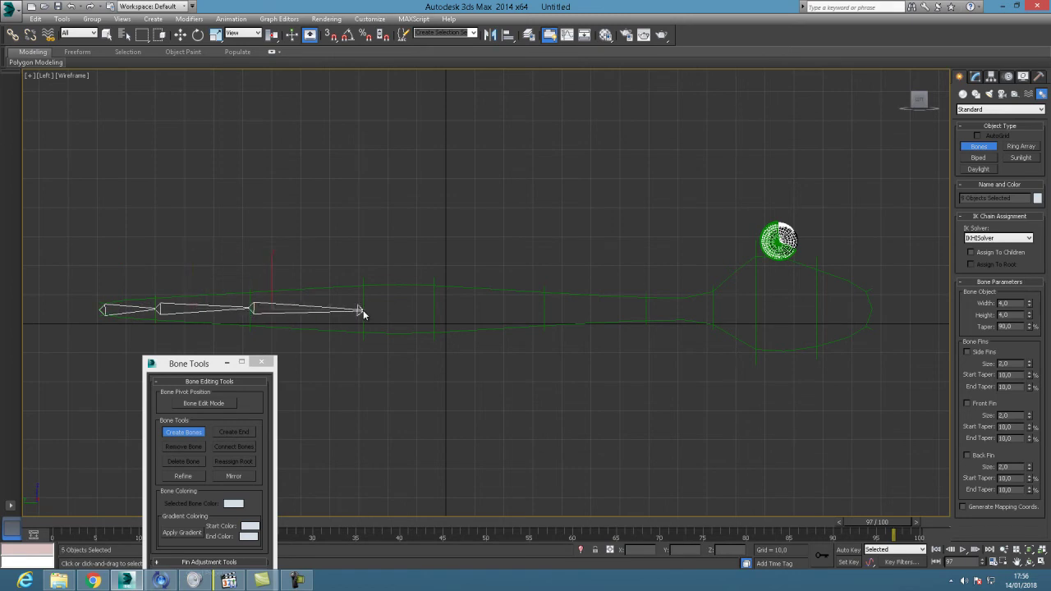
{"action": "left_click", "coordinate": [432, 310]}
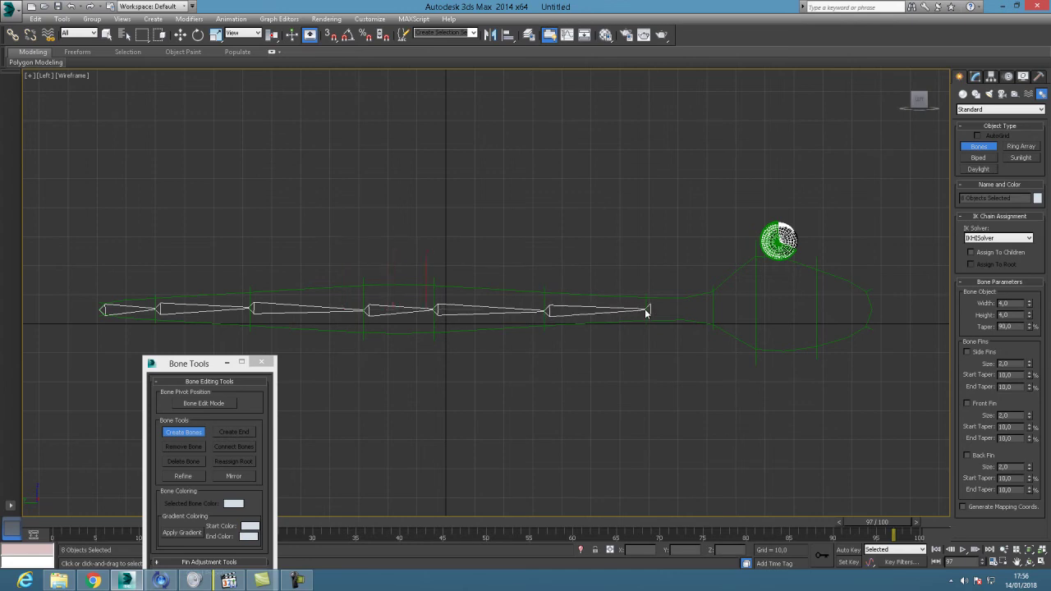
{"action": "left_click", "coordinate": [713, 311]}
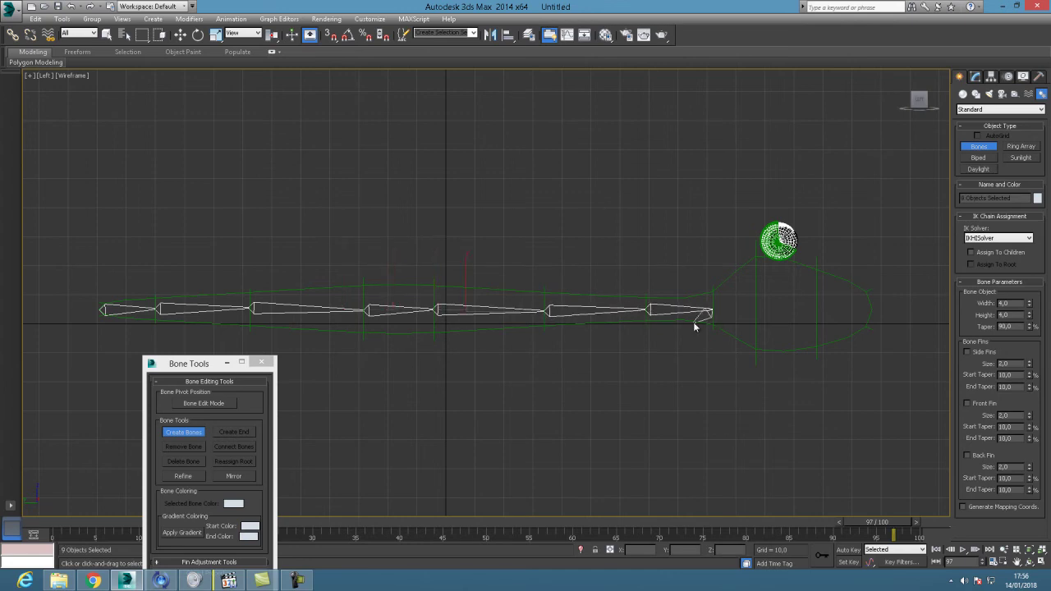
{"action": "left_click", "coordinate": [878, 308]}
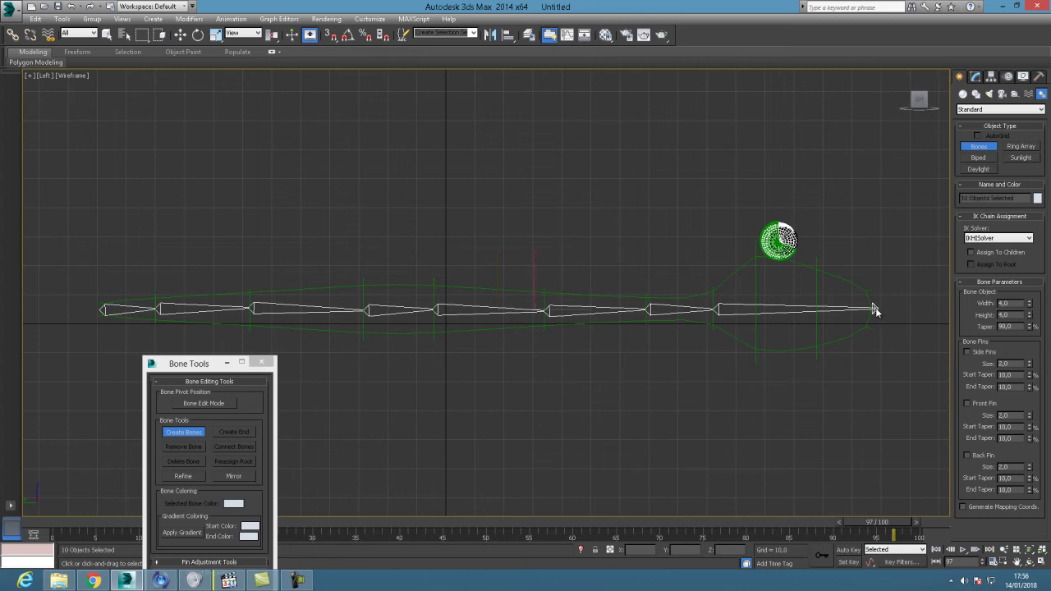
{"action": "right_click", "coordinate": [876, 310]}
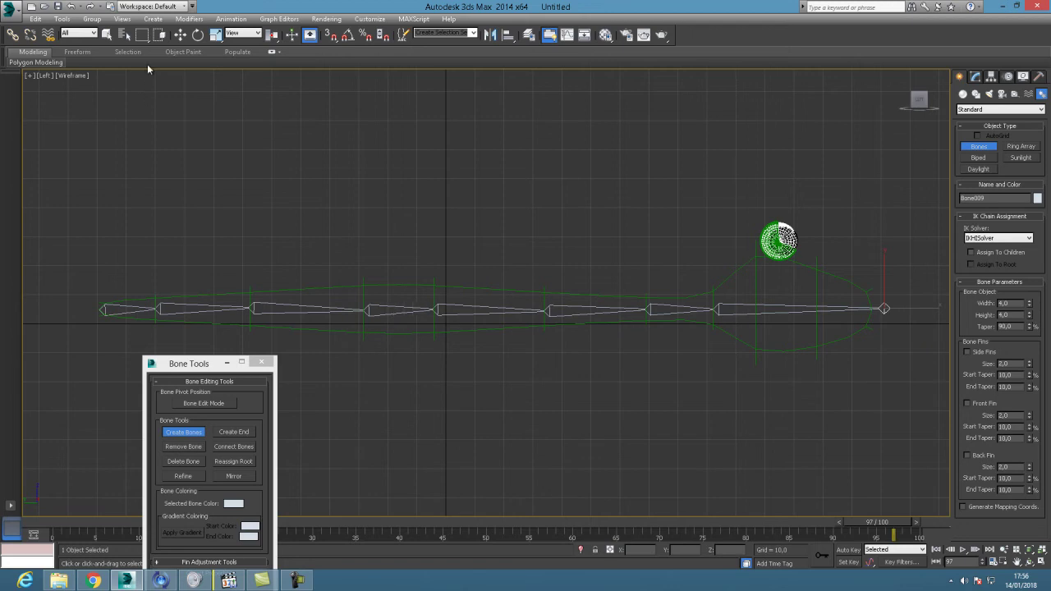
- Move the worm group sideways in the Top view until the body is centred on the bone chain
{"action": "left_click", "coordinate": [181, 37]}
{"action": "left_click", "coordinate": [746, 264]}
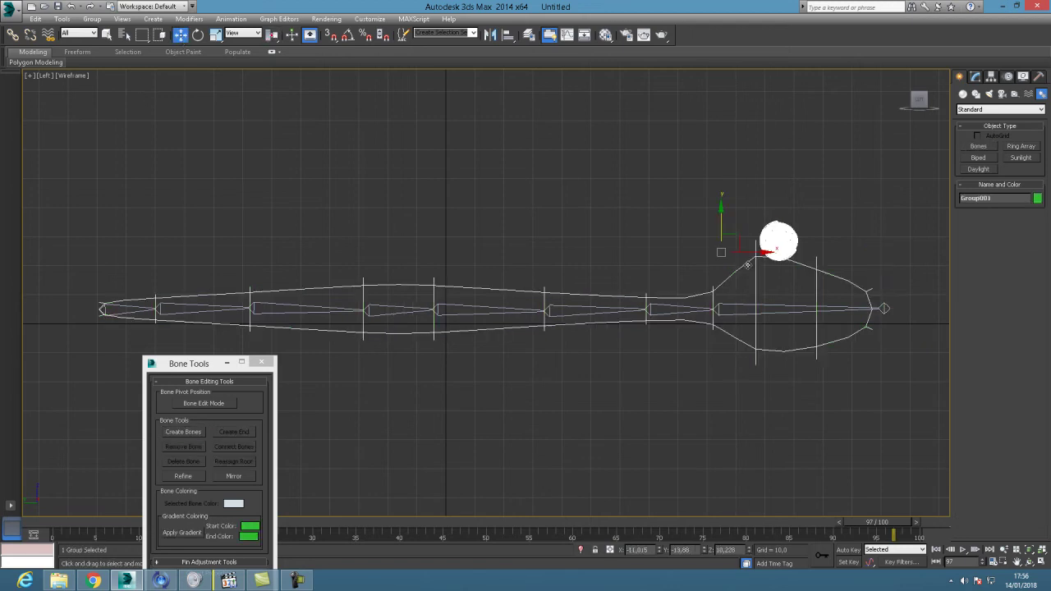
{"action": "left_click", "coordinate": [975, 75]}
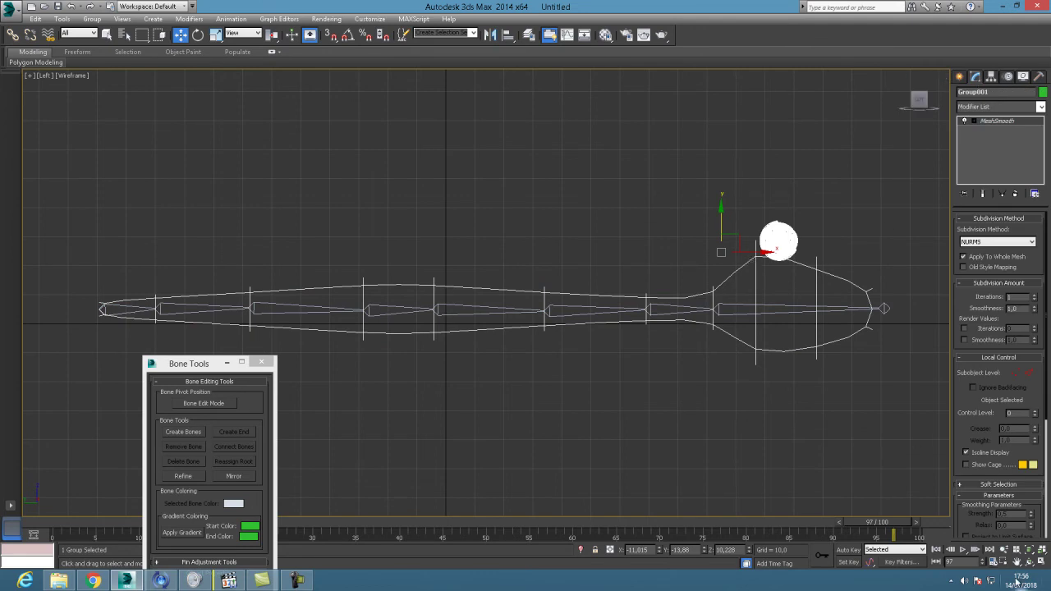
{"action": "left_click", "coordinate": [1041, 563]}
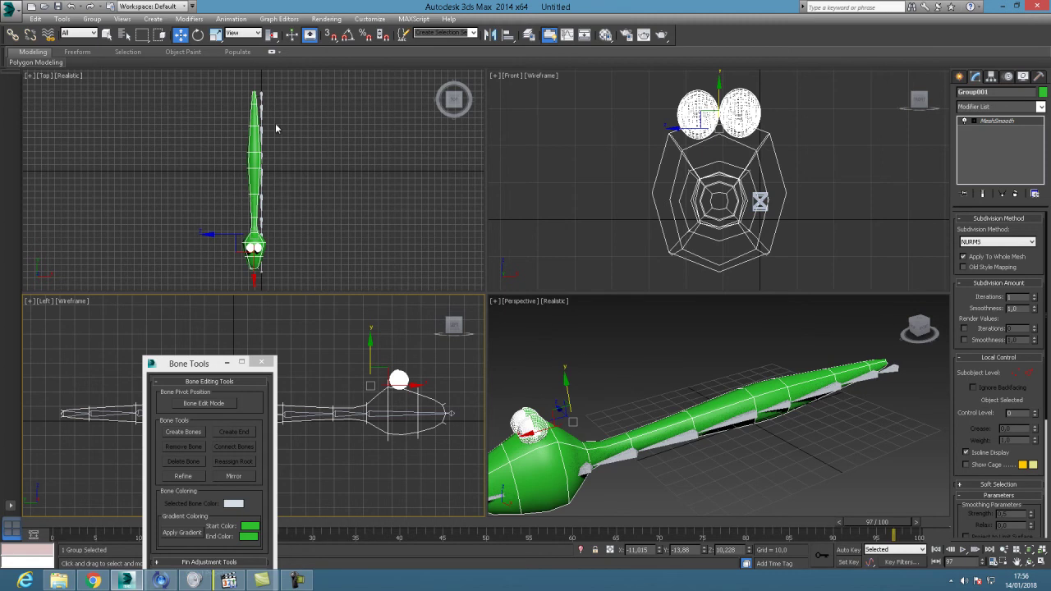
{"action": "left_click", "coordinate": [237, 155]}
{"action": "left_click", "coordinate": [251, 152]}
{"action": "left_click_drag", "start_coordinate": [270, 224], "coordinate": [278, 226]}
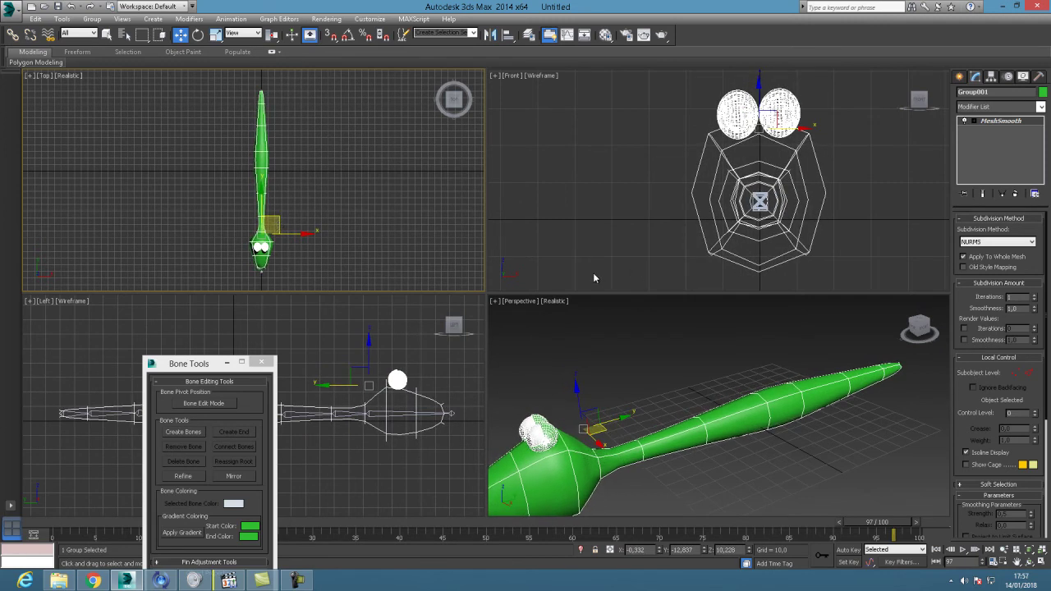
- Apply a Skin modifier to the worm group
{"action": "left_click", "coordinate": [726, 422]}
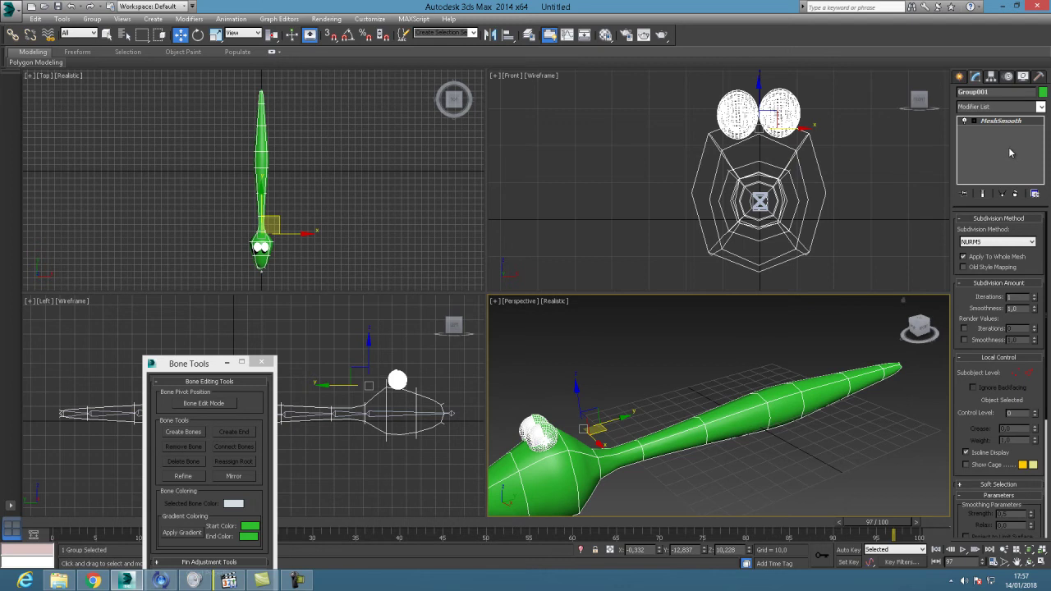
{"action": "left_click", "coordinate": [1040, 107]}
{"action": "left_click_drag", "start_coordinate": [1043, 176], "coordinate": [1042, 411]}
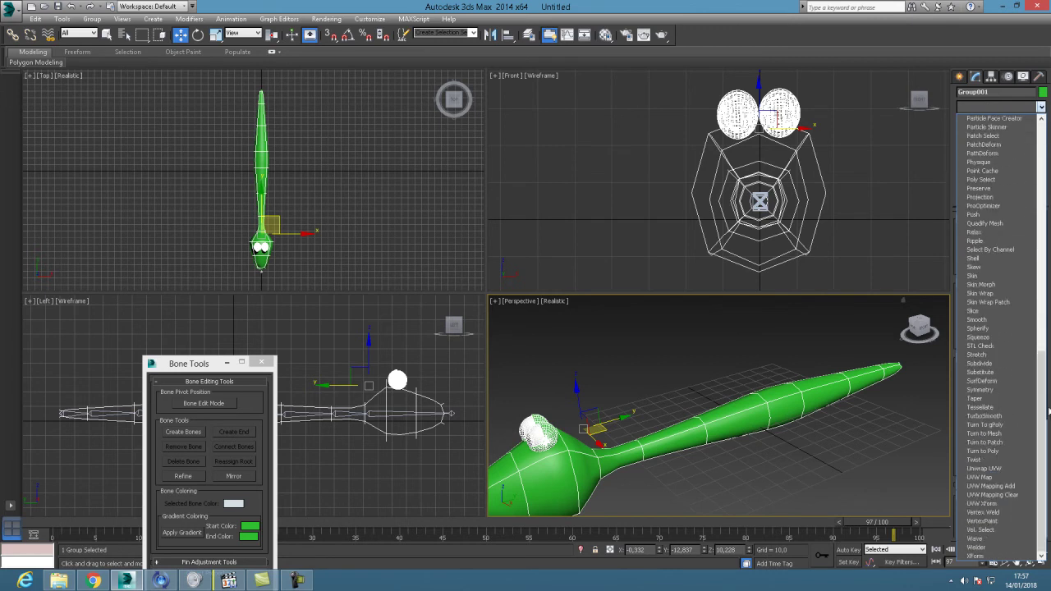
{"action": "left_click", "coordinate": [977, 276]}
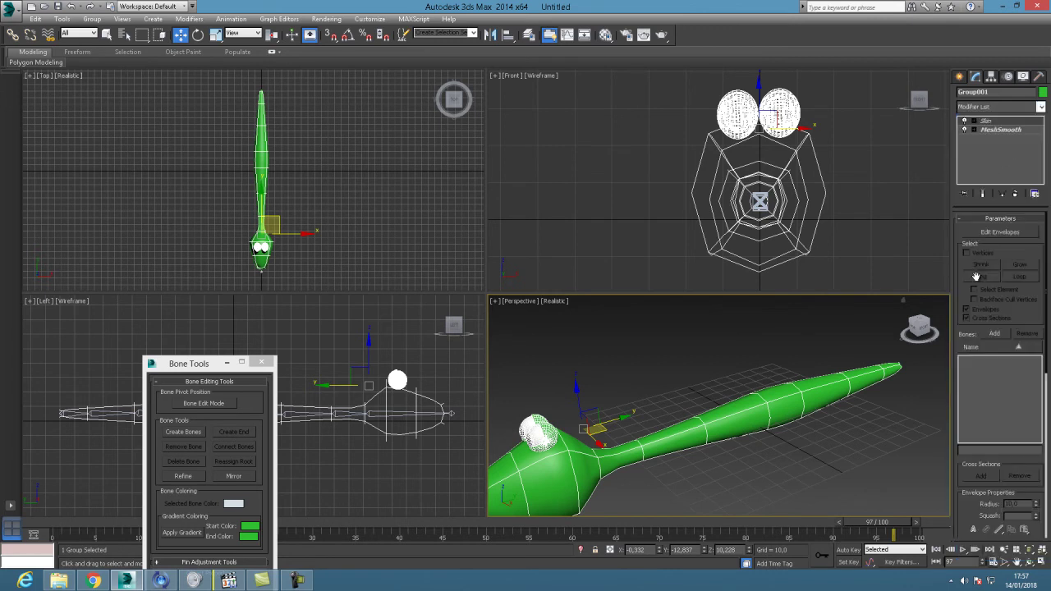
- Add Bone001 through Bone009 to the Skin modifier and close Bone Tools
{"action": "left_click", "coordinate": [996, 334]}
{"action": "left_click_drag", "start_coordinate": [105, 131], "coordinate": [119, 219]}
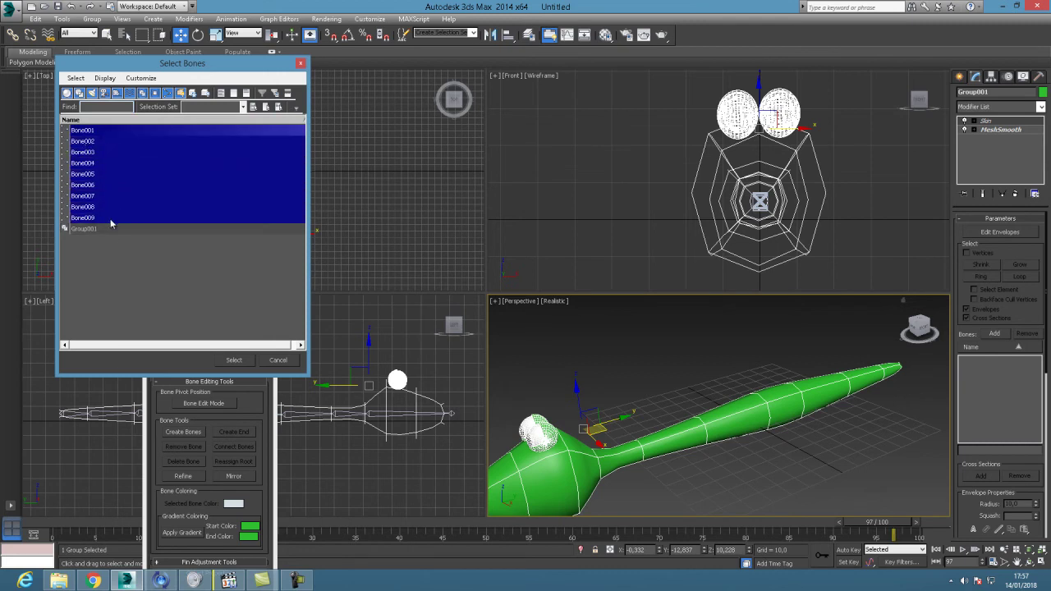
{"action": "left_click", "coordinate": [241, 362]}
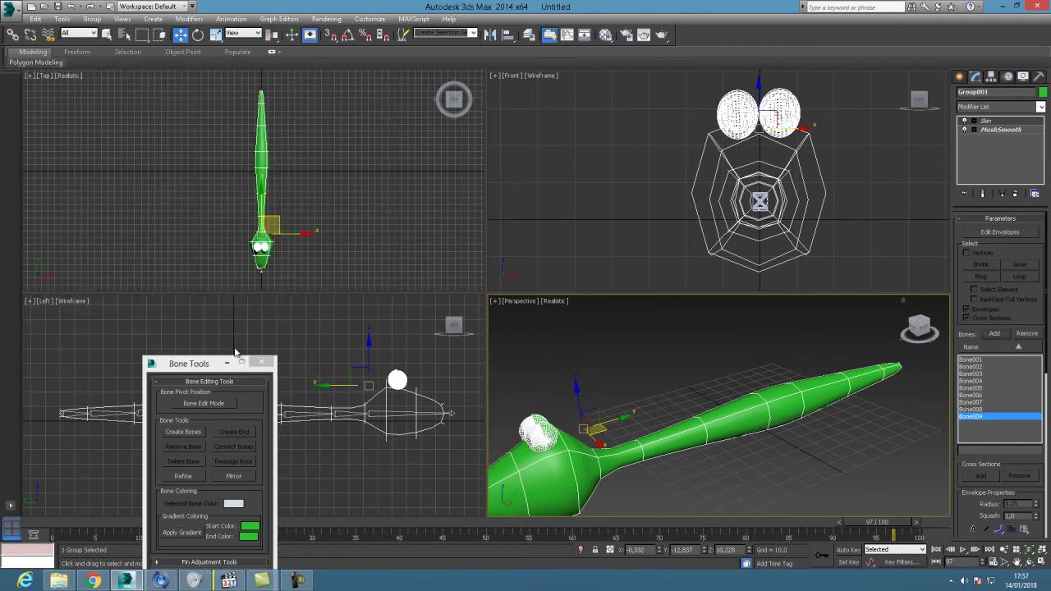
{"action": "left_click", "coordinate": [262, 362]}
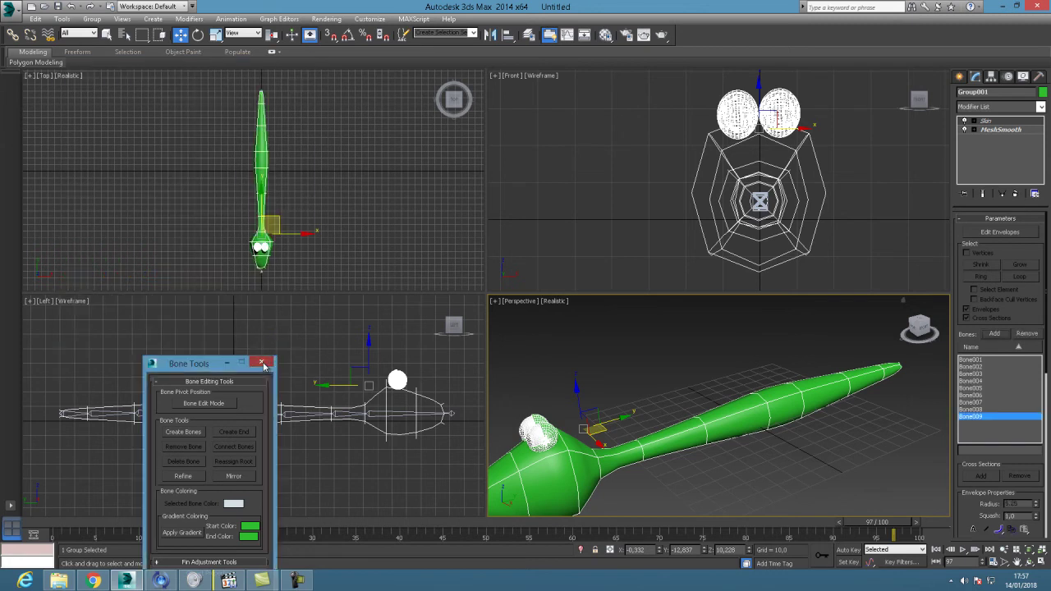
- Rotate the second bone from the tail about 11 degrees upward in the maximized Left view to lift the front of the worm
{"action": "left_click", "coordinate": [223, 370]}
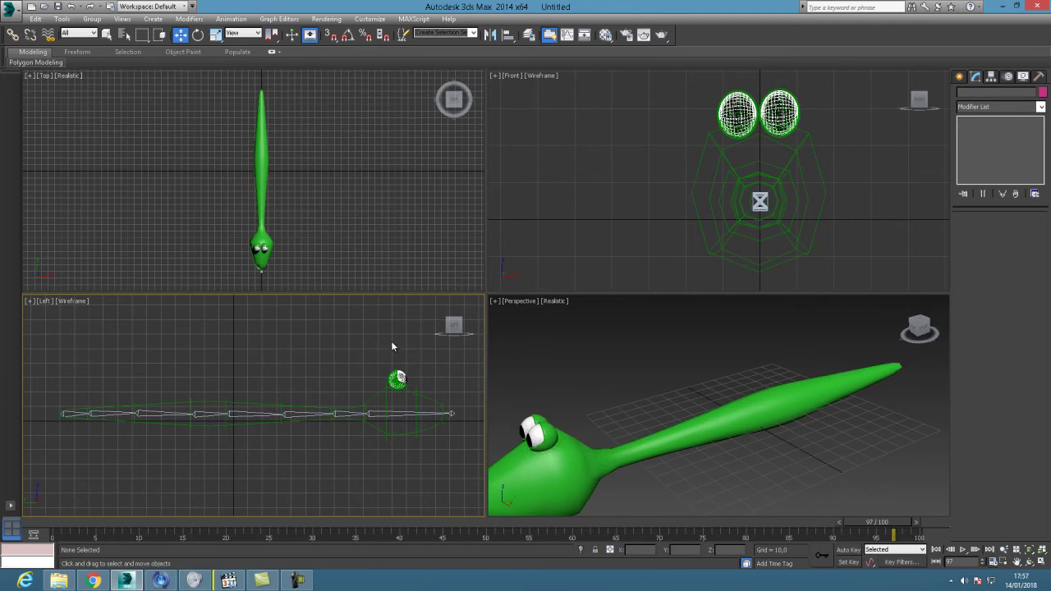
{"action": "left_click", "coordinate": [1040, 561]}
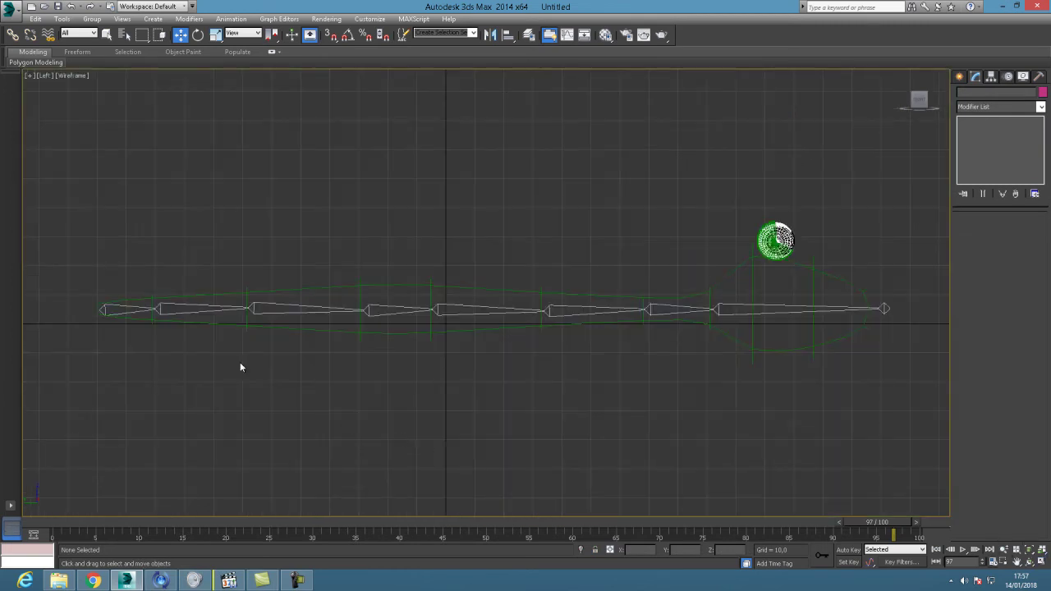
{"action": "left_click", "coordinate": [191, 310]}
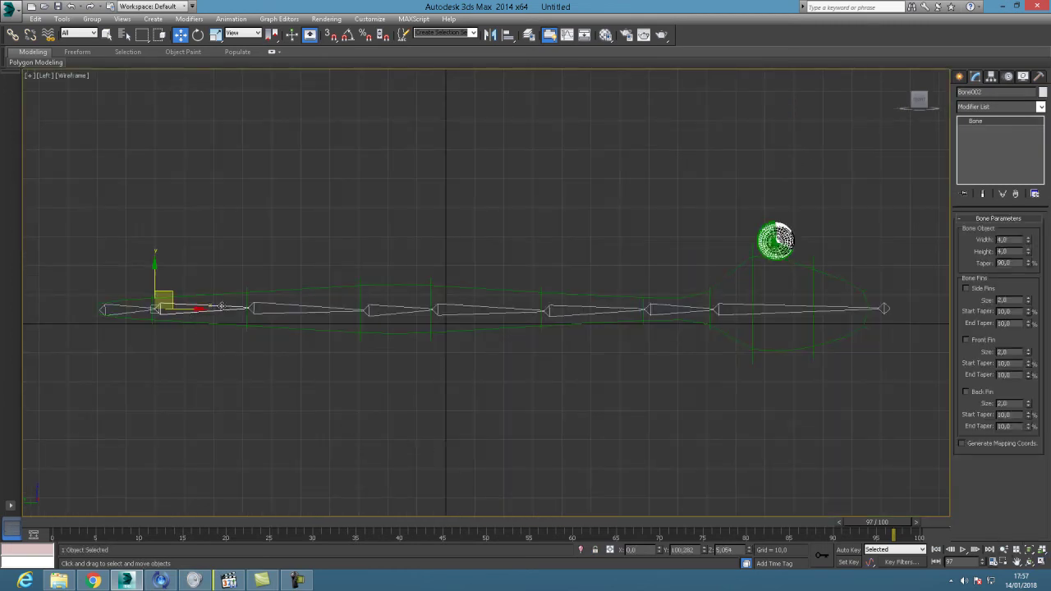
{"action": "left_click", "coordinate": [220, 302]}
{"action": "left_click", "coordinate": [221, 309]}
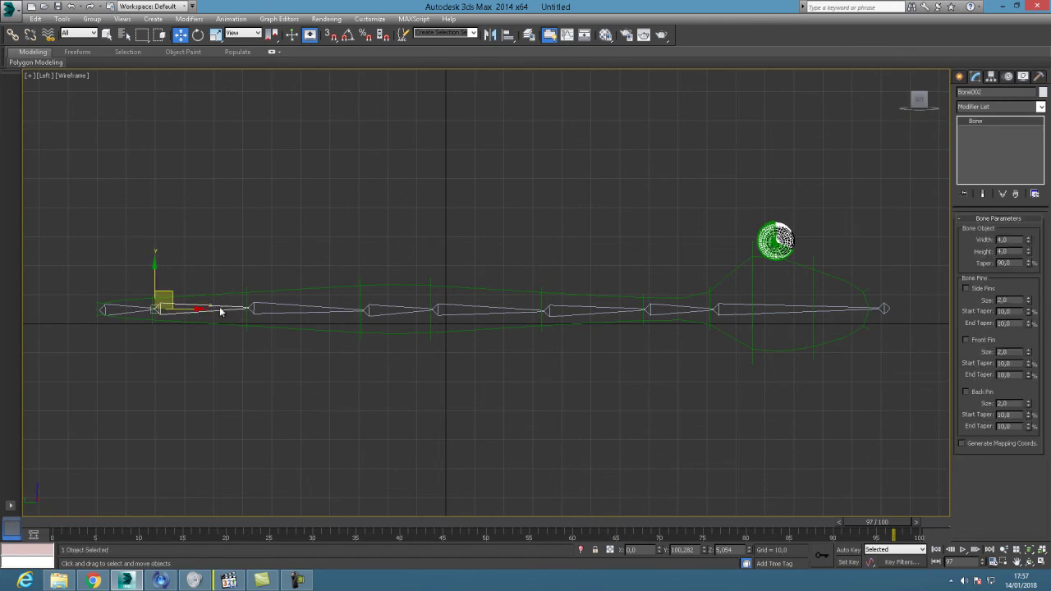
{"action": "left_click", "coordinate": [198, 35]}
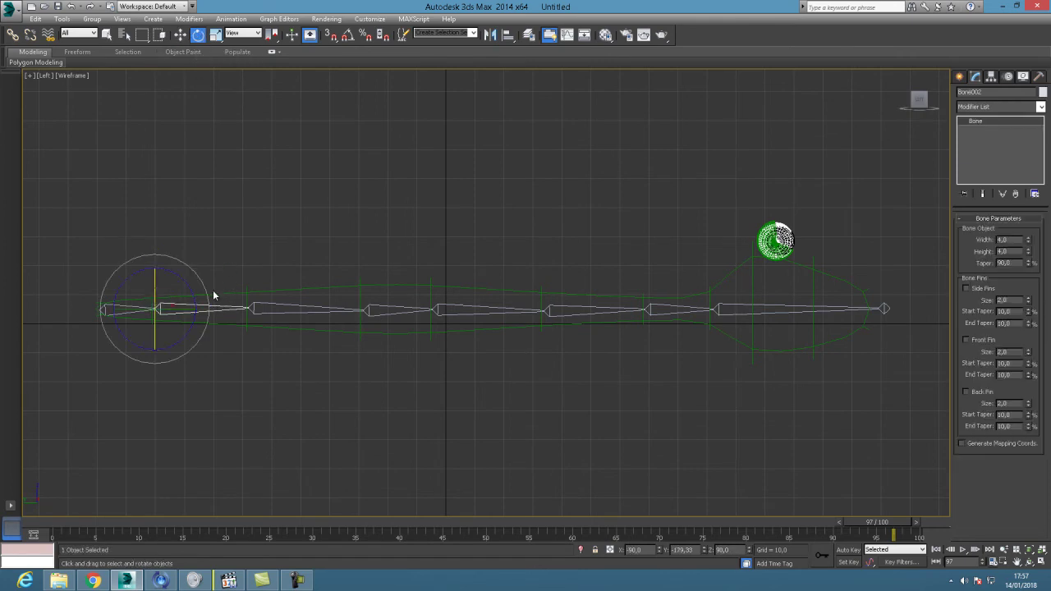
{"action": "left_click_drag", "start_coordinate": [205, 290], "coordinate": [239, 263]}
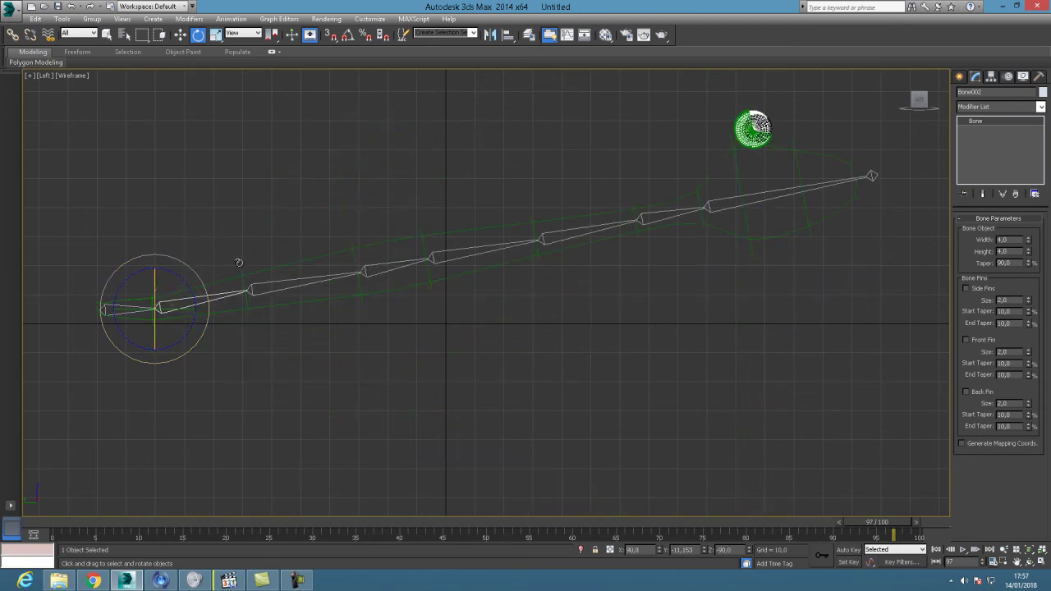
- Rotate the second bone further upward so the body rises steeply from the tail
{"action": "left_click", "coordinate": [1016, 562]}
{"action": "left_click_drag", "start_coordinate": [654, 380], "coordinate": [629, 488]}
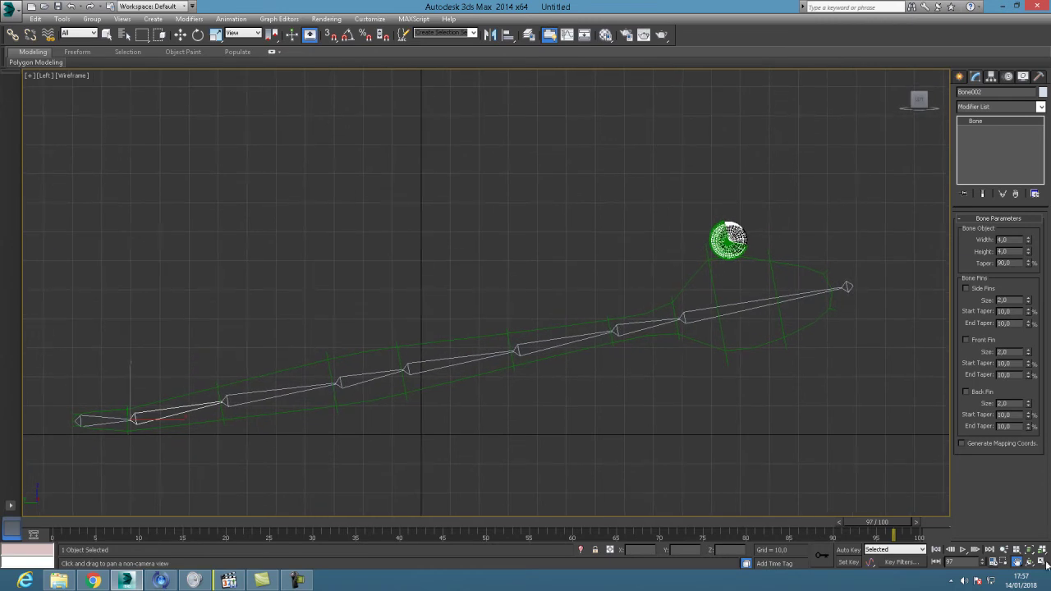
{"action": "left_click", "coordinate": [1003, 549]}
{"action": "left_click_drag", "start_coordinate": [744, 435], "coordinate": [588, 474]}
{"action": "left_click", "coordinate": [1016, 561]}
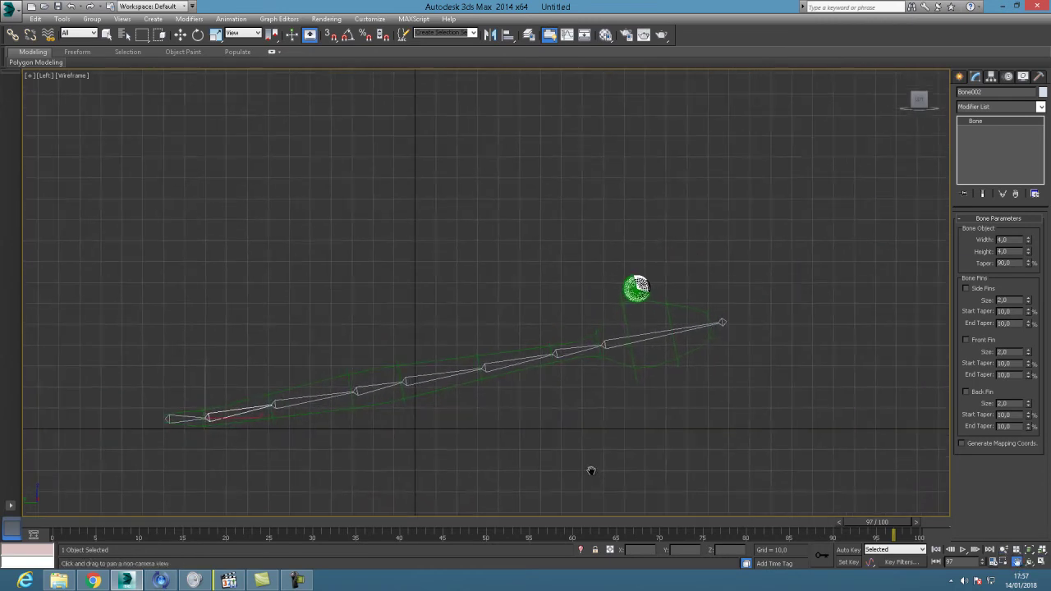
{"action": "left_click", "coordinate": [198, 35]}
{"action": "left_click_drag", "start_coordinate": [248, 386], "coordinate": [276, 330]}
- Rotate the third bone to continue the rise and the fourth bone nearly horizontal to form the top of the arch
{"action": "left_click", "coordinate": [238, 326]}
{"action": "left_click", "coordinate": [291, 268]}
{"action": "left_click_drag", "start_coordinate": [328, 269], "coordinate": [564, 202]}
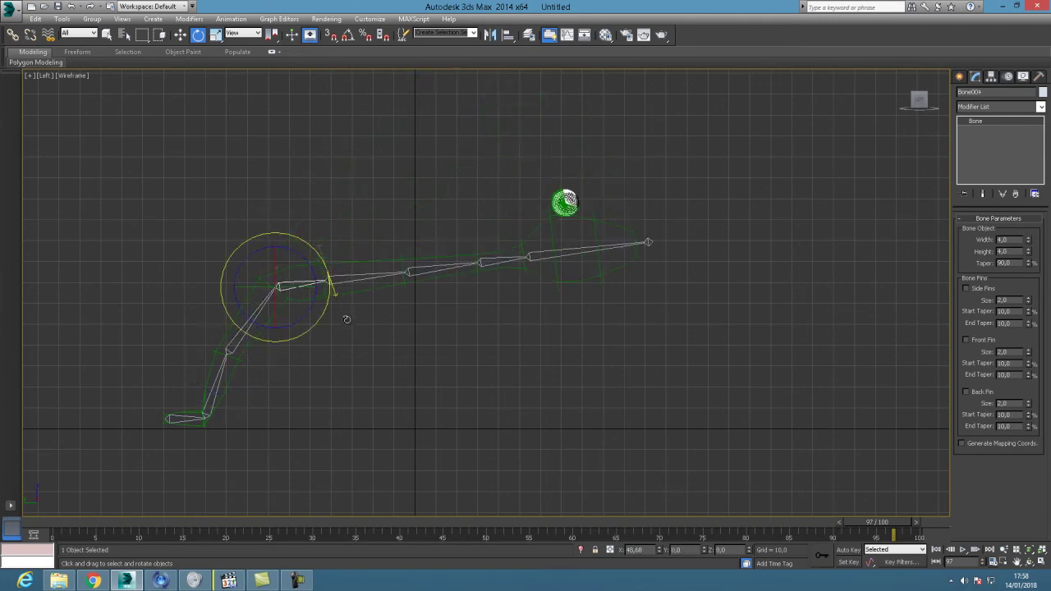
{"action": "left_click_drag", "start_coordinate": [347, 319], "coordinate": [345, 321]}
- Rotate the fifth and sixth bones downward to form the descending side of the arch
{"action": "left_click", "coordinate": [370, 284]}
{"action": "left_click_drag", "start_coordinate": [567, 213], "coordinate": [511, 454]}
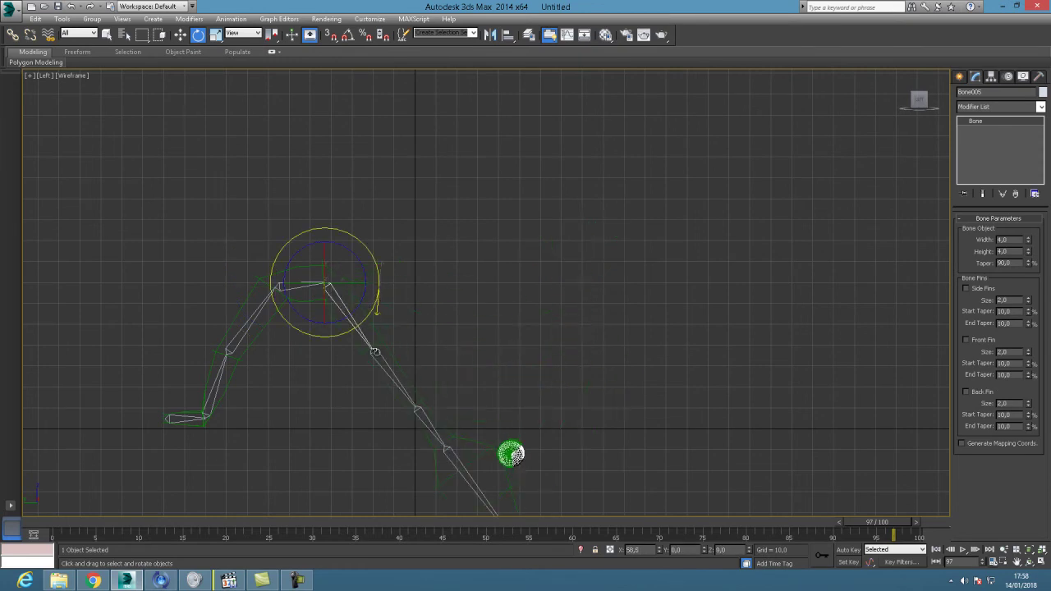
{"action": "left_click", "coordinate": [414, 393]}
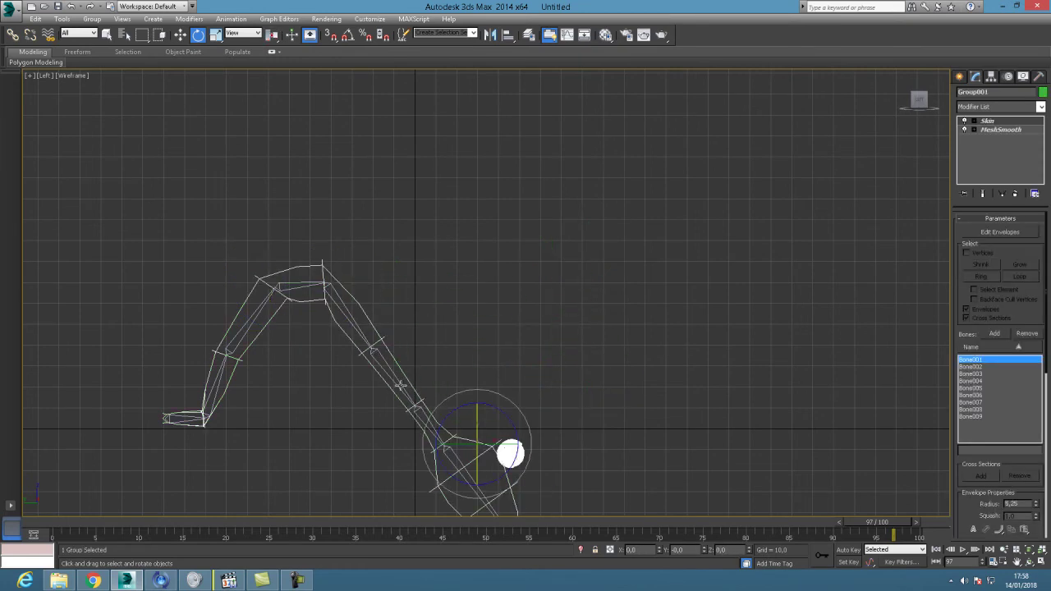
{"action": "left_click", "coordinate": [414, 394]}
{"action": "left_click_drag", "start_coordinate": [422, 370], "coordinate": [419, 383]}
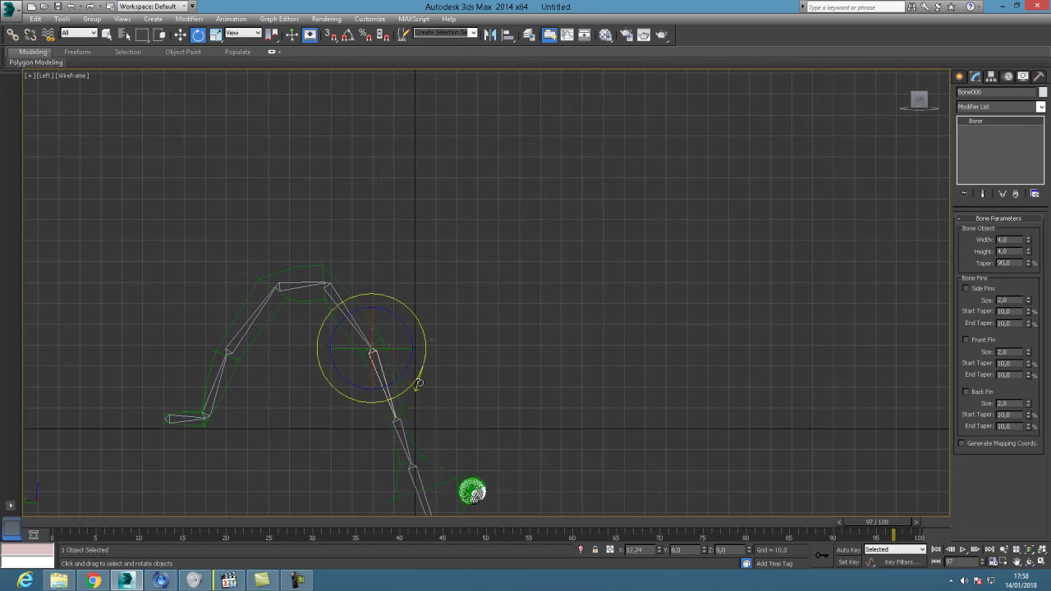
- Rotate the seventh bone upward so the neck and head lie almost level near the ground line
{"action": "left_click", "coordinate": [415, 440]}
{"action": "left_click_drag", "start_coordinate": [474, 492], "coordinate": [486, 359]}
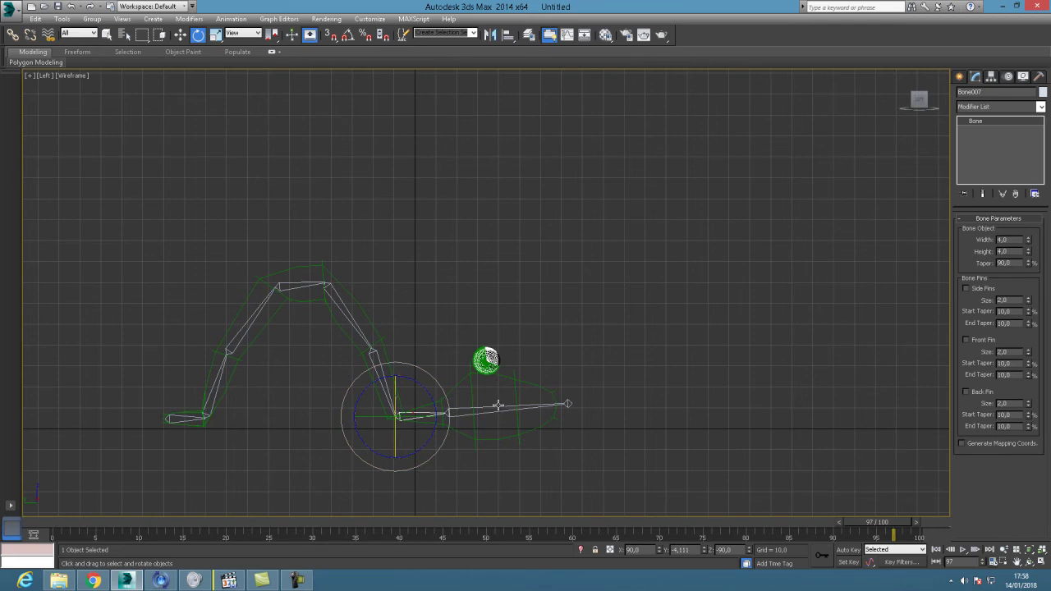
{"action": "left_click_drag", "start_coordinate": [499, 404], "coordinate": [497, 395]}
- Adjust the rotations of the third and fourth bones slightly to refine the top of the arch
{"action": "left_click", "coordinate": [262, 310]}
{"action": "left_click_drag", "start_coordinate": [277, 335], "coordinate": [276, 330]}
{"action": "left_click", "coordinate": [304, 279]}
{"action": "left_click_drag", "start_coordinate": [320, 274], "coordinate": [327, 280]}
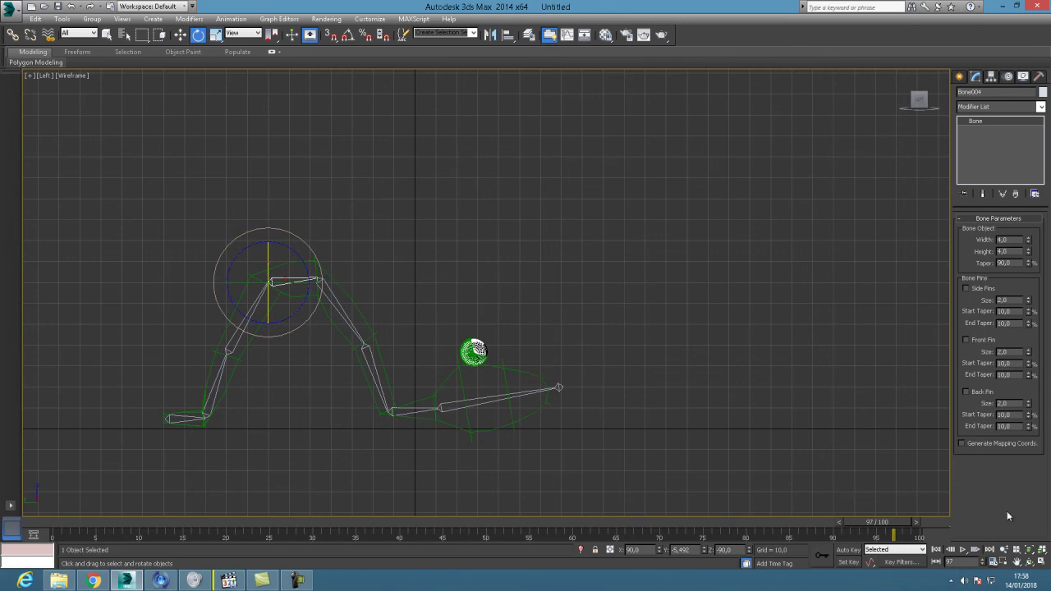
- Examine the arched worm from the side in the Perspective view to check how the skin follows the bones
{"action": "left_click", "coordinate": [1041, 562]}
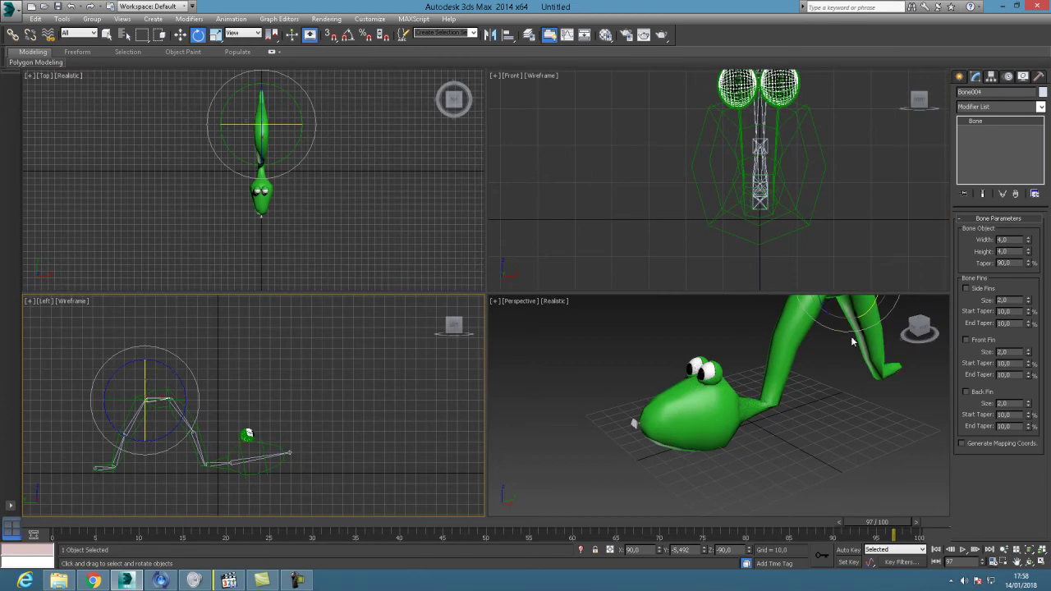
{"action": "left_click", "coordinate": [1003, 549]}
{"action": "left_click_drag", "start_coordinate": [889, 431], "coordinate": [864, 407]}
{"action": "left_click", "coordinate": [1018, 562]}
{"action": "left_click", "coordinate": [1031, 562]}
{"action": "left_click_drag", "start_coordinate": [911, 400], "coordinate": [720, 412]}
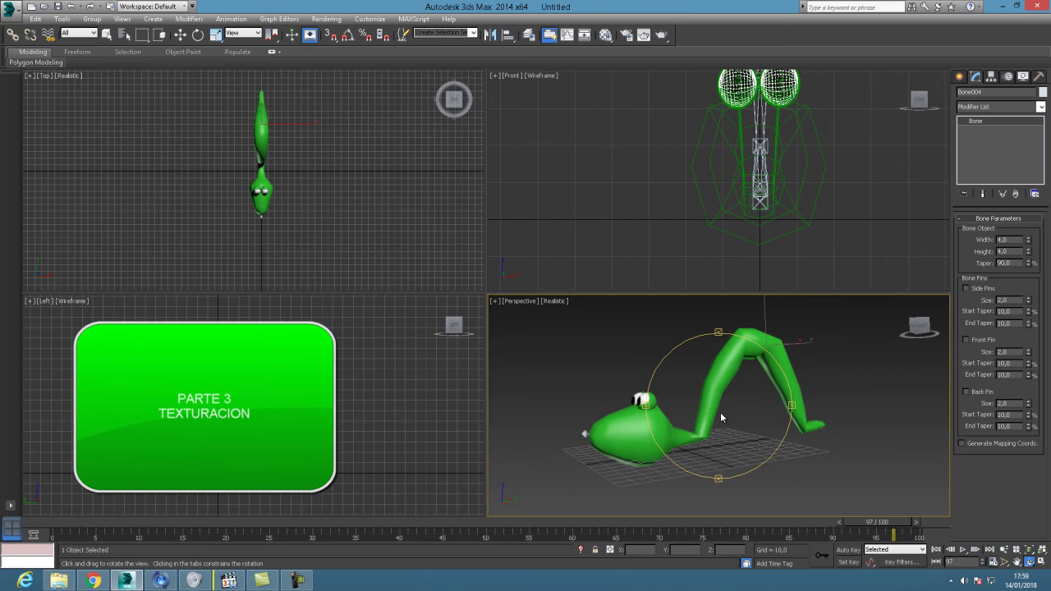
- Open the Material Editor and replace the piel1 material in the first sample slot with the blank 02 - Default material
{"action": "key", "text": "m"}
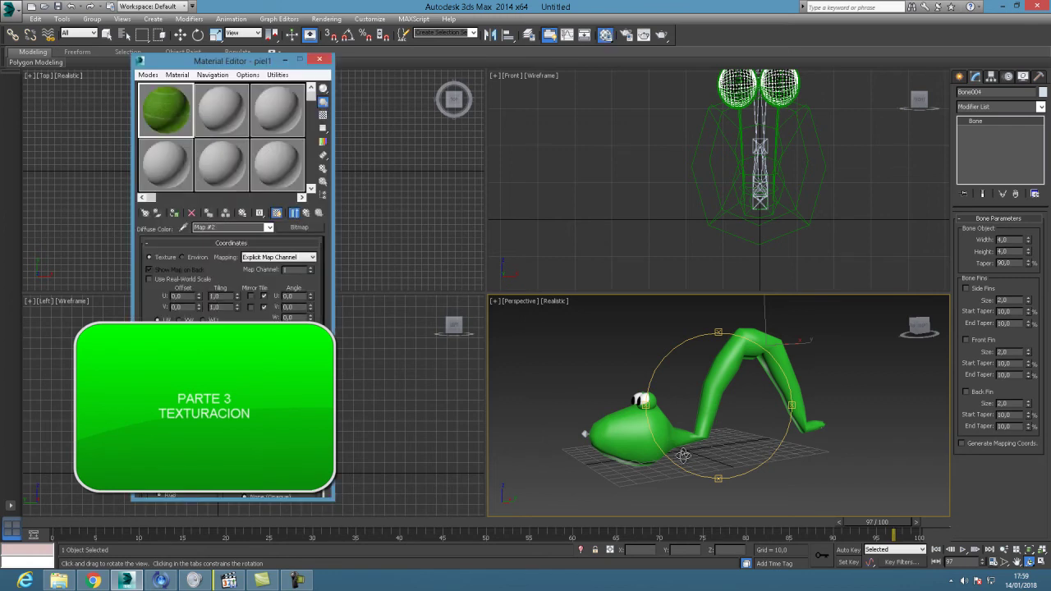
{"action": "left_click_drag", "start_coordinate": [265, 121], "coordinate": [175, 114]}
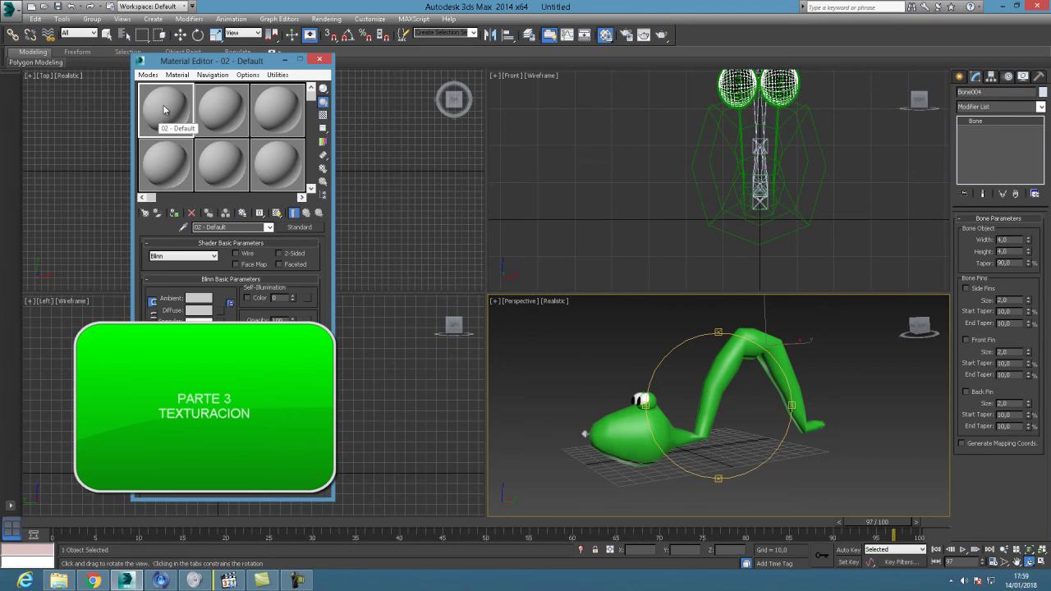
- Load the bitmap piel.jpg from the BORRAR folder as the diffuse map of the 02 - Default material
{"action": "left_click", "coordinate": [221, 312]}
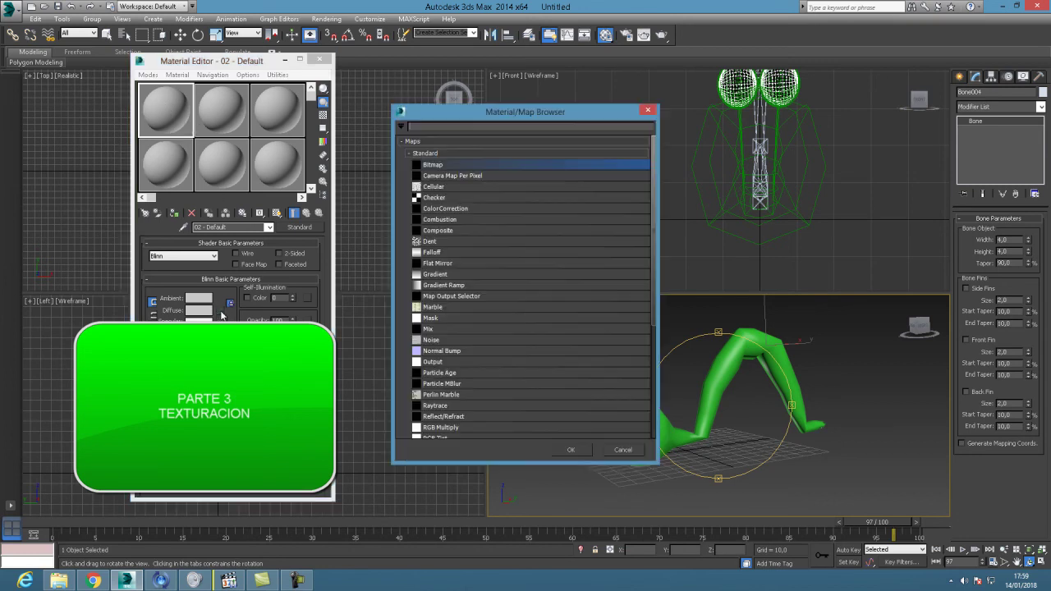
{"action": "double_click", "coordinate": [433, 166]}
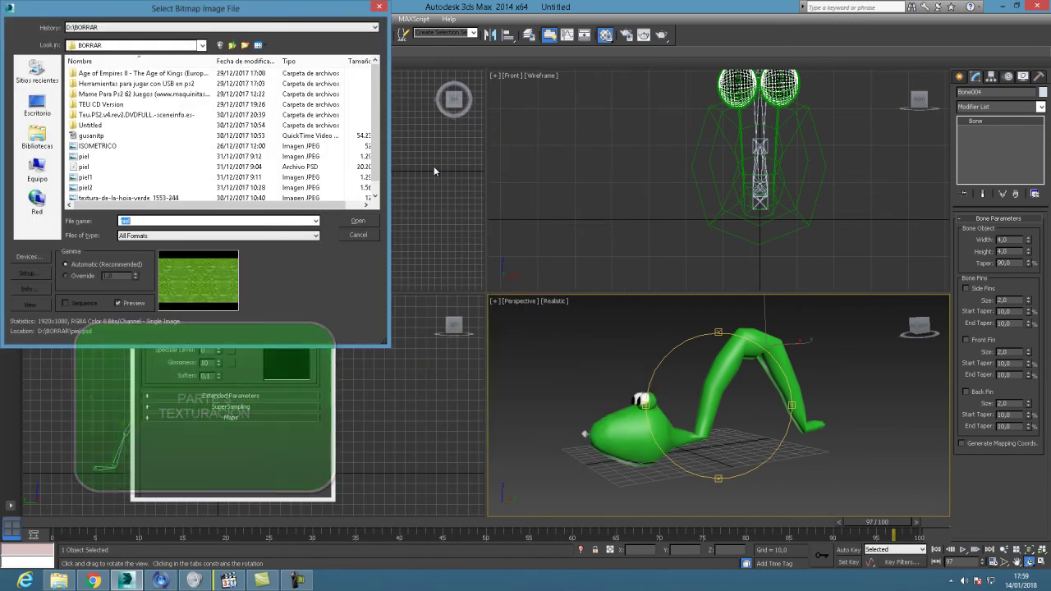
{"action": "left_click", "coordinate": [85, 157]}
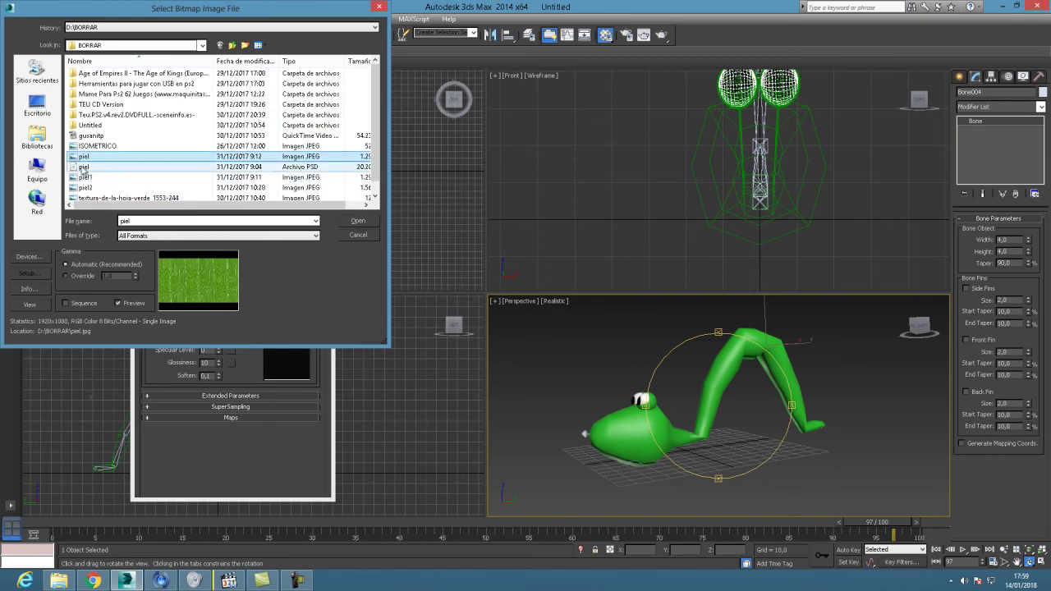
{"action": "left_click", "coordinate": [358, 220]}
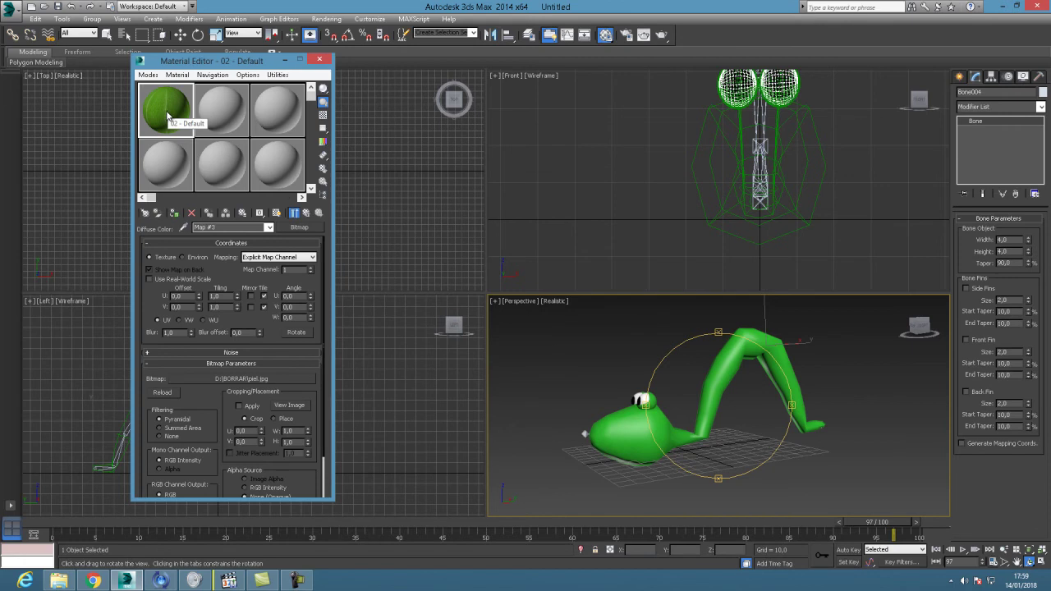
- Assign the piel.jpg material to the worm's head and body and show the shaded map in the viewport
{"action": "left_click_drag", "start_coordinate": [171, 113], "coordinate": [654, 435]}
{"action": "left_click_drag", "start_coordinate": [170, 112], "coordinate": [782, 423]}
{"action": "left_click_drag", "start_coordinate": [162, 118], "coordinate": [821, 423]}
{"action": "left_click_drag", "start_coordinate": [213, 131], "coordinate": [819, 425]}
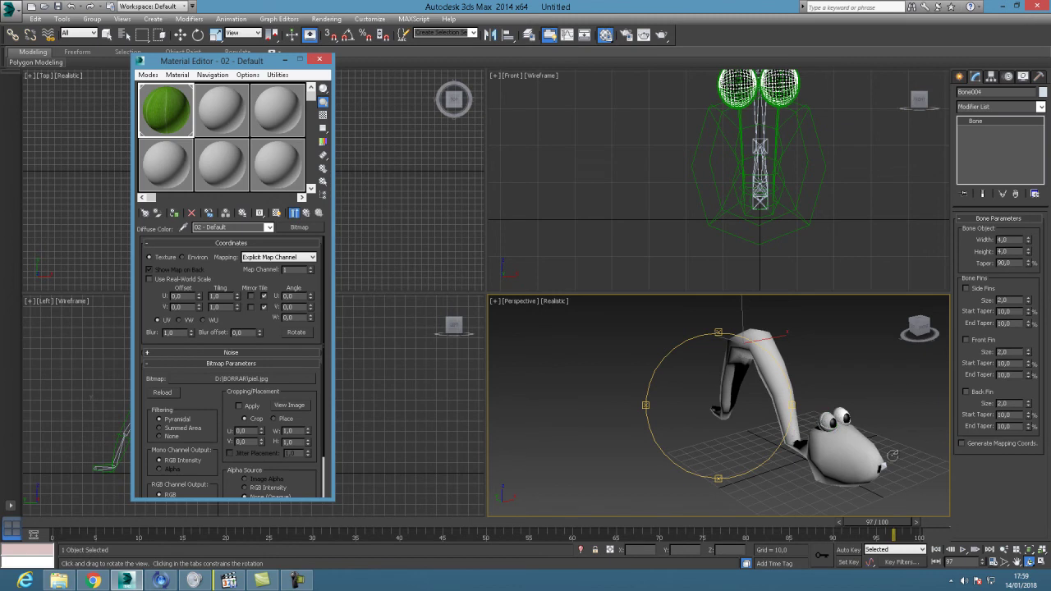
{"action": "left_click", "coordinate": [277, 213]}
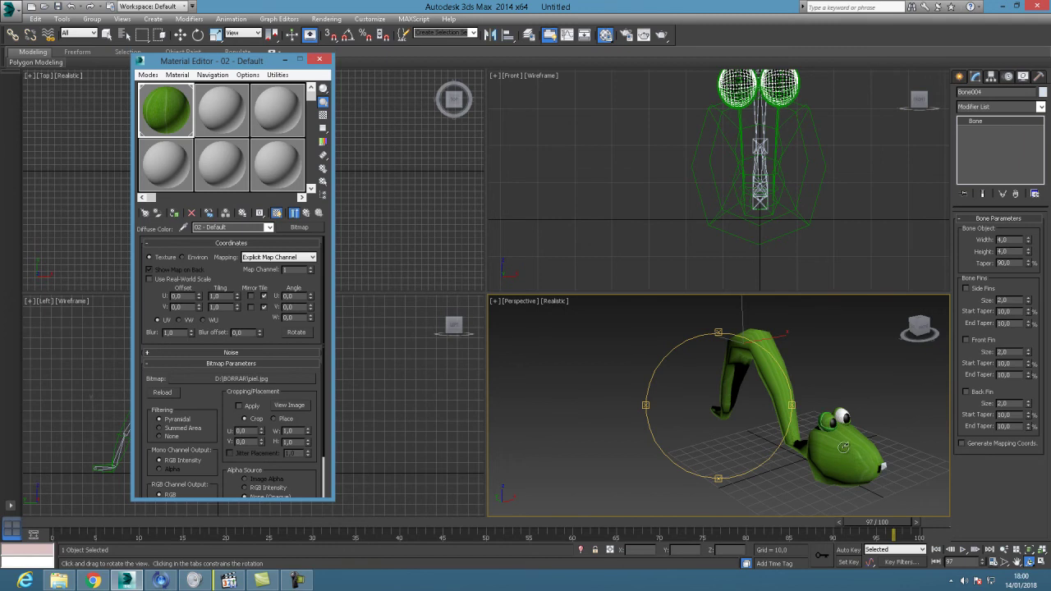
- Assign the same leaf-skin material to the eyelids around both eyes
{"action": "left_click_drag", "start_coordinate": [159, 127], "coordinate": [820, 422]}
{"action": "left_click", "coordinate": [1003, 549]}
{"action": "left_click_drag", "start_coordinate": [875, 443], "coordinate": [839, 388]}
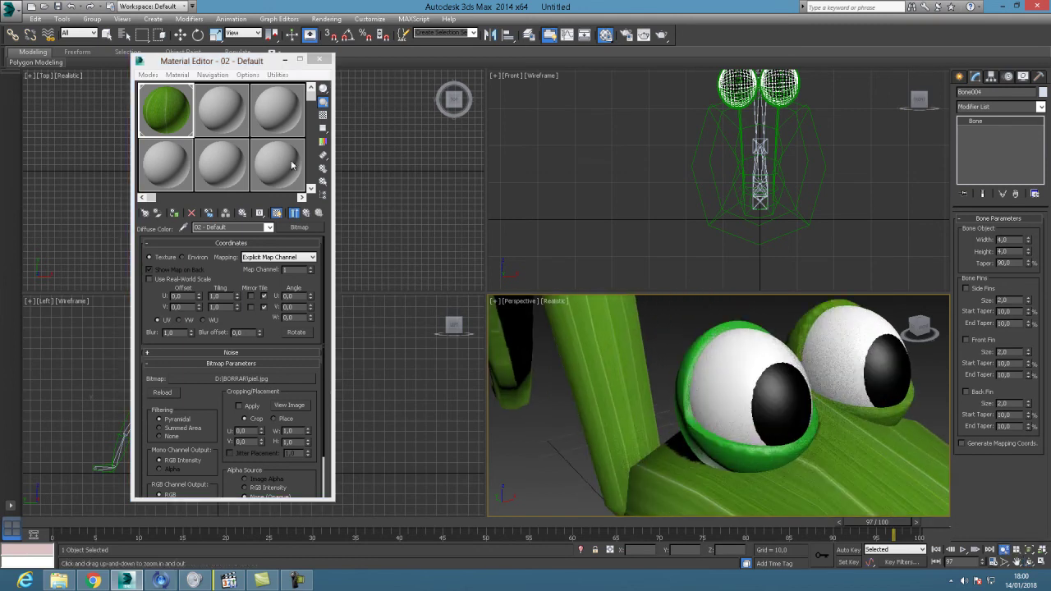
{"action": "left_click_drag", "start_coordinate": [167, 119], "coordinate": [721, 467]}
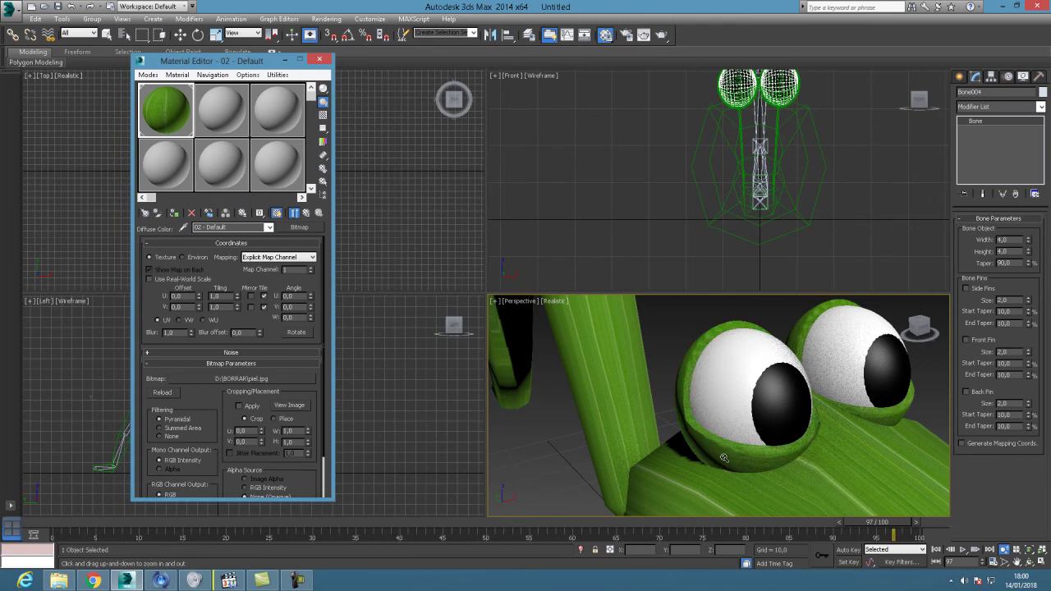
- Examine the texture on the worm's head and arched body in the Perspective view
{"action": "key", "text": "alt"}
{"action": "left_click", "coordinate": [1005, 550]}
{"action": "left_click_drag", "start_coordinate": [612, 359], "coordinate": [622, 404]}
{"action": "left_click", "coordinate": [1030, 562]}
{"action": "left_click_drag", "start_coordinate": [678, 427], "coordinate": [759, 500]}
{"action": "left_click", "coordinate": [1018, 563]}
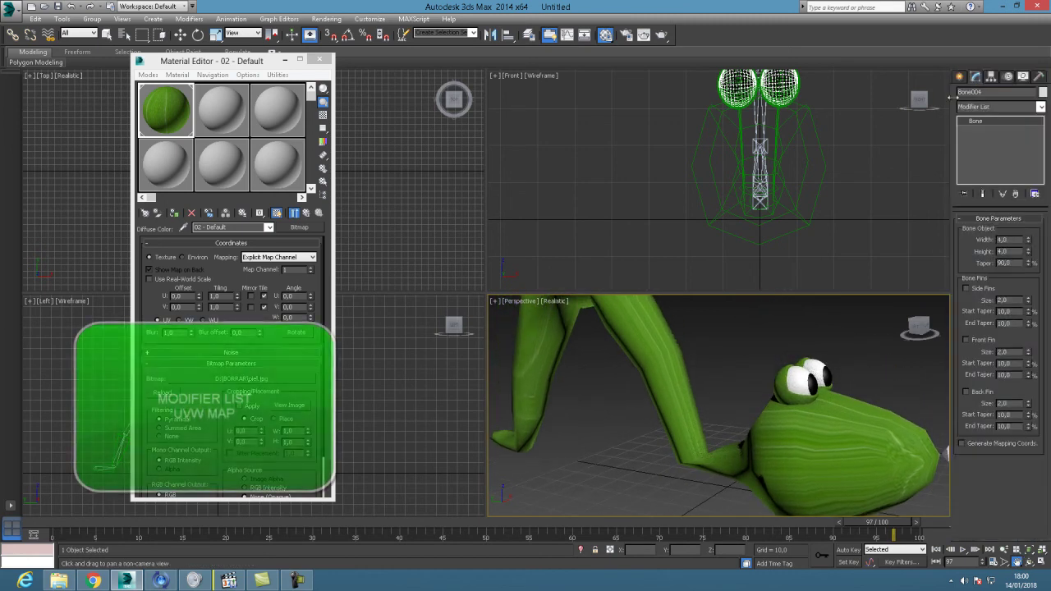
{"action": "left_click", "coordinate": [1040, 107]}
{"action": "left_click_drag", "start_coordinate": [1047, 127], "coordinate": [1045, 280]}
{"action": "left_click_drag", "start_coordinate": [1047, 337], "coordinate": [1045, 427]}
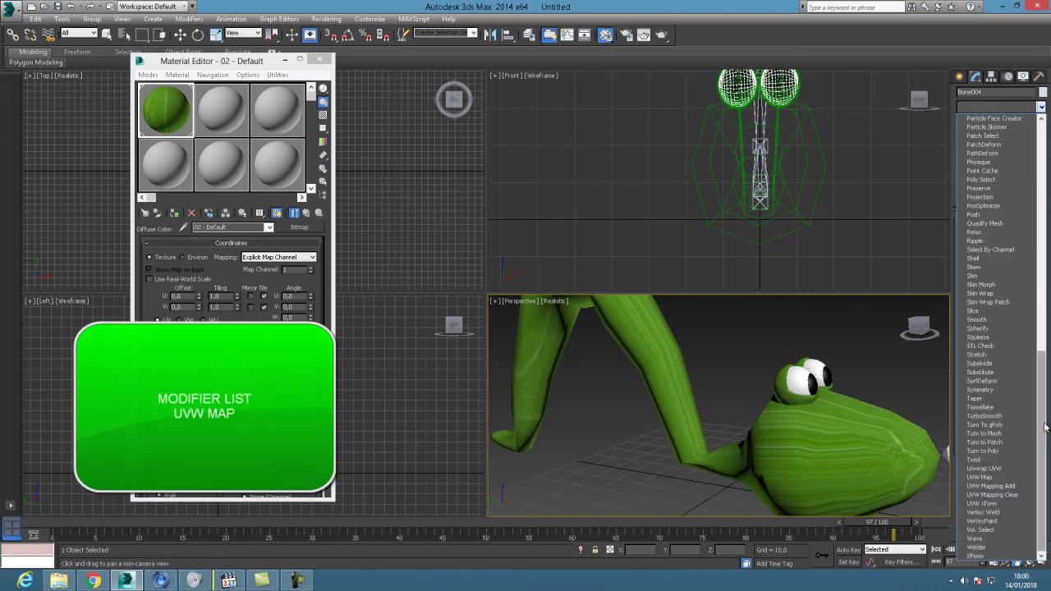
{"action": "left_click", "coordinate": [979, 477]}
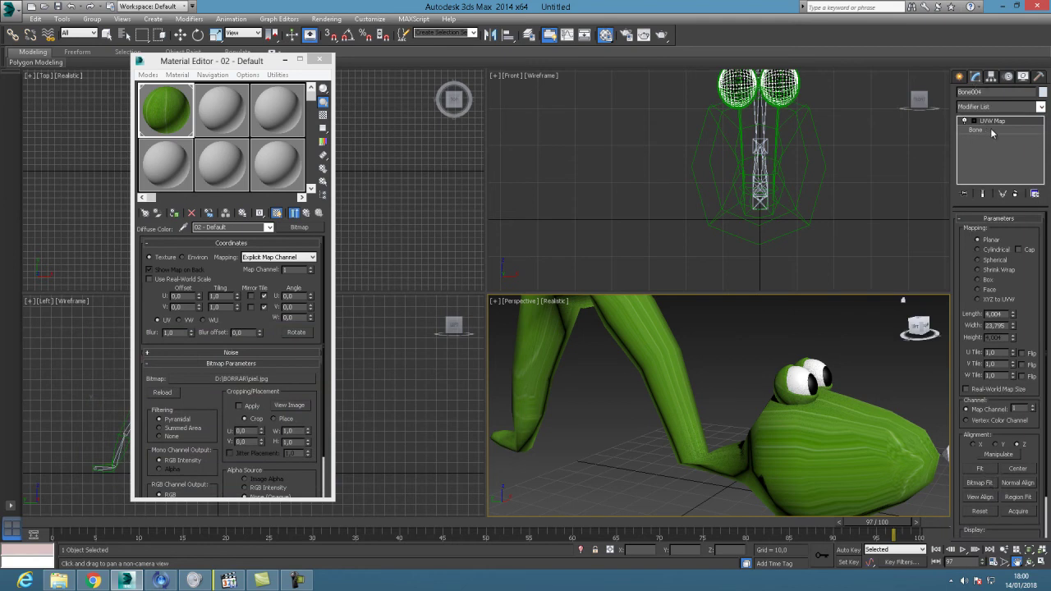
{"action": "left_click", "coordinate": [1014, 195]}
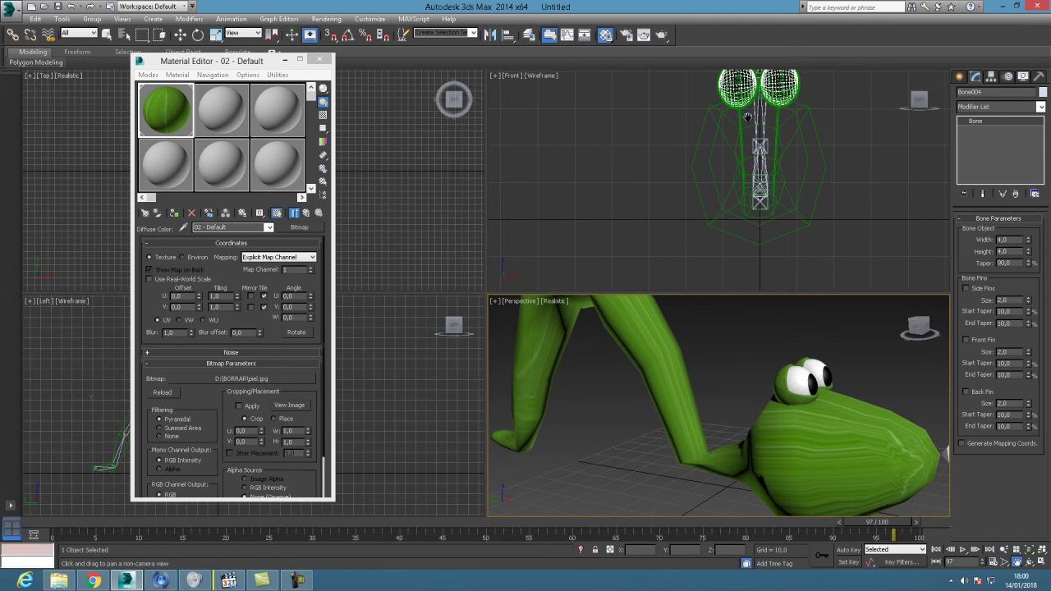
- Select the worm's Group001 and add a UVW Map modifier above its Skin modifier
{"action": "left_click", "coordinate": [959, 77]}
{"action": "left_click", "coordinate": [180, 34]}
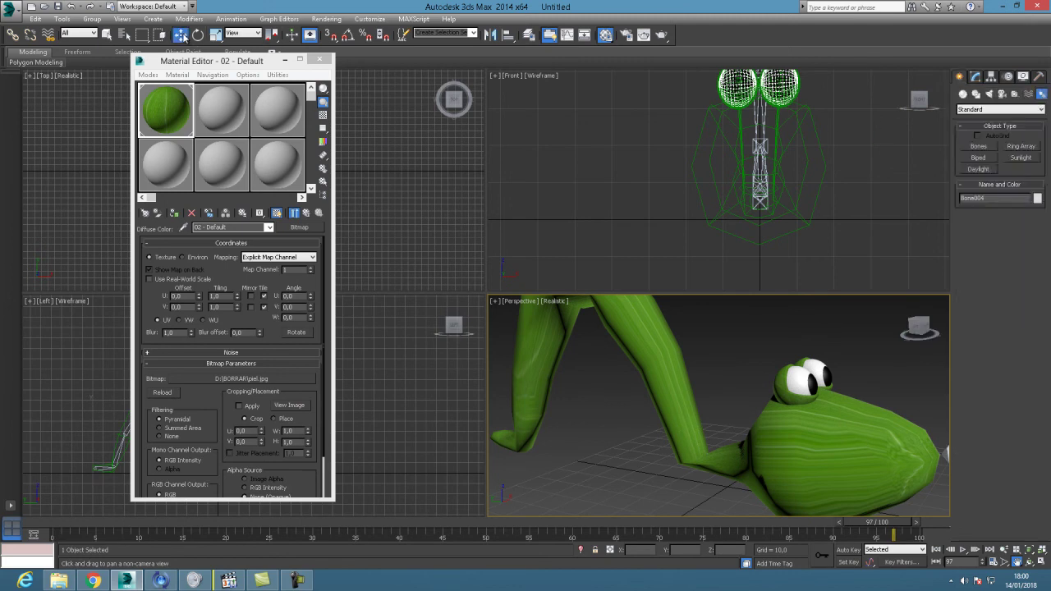
{"action": "left_click", "coordinate": [658, 339]}
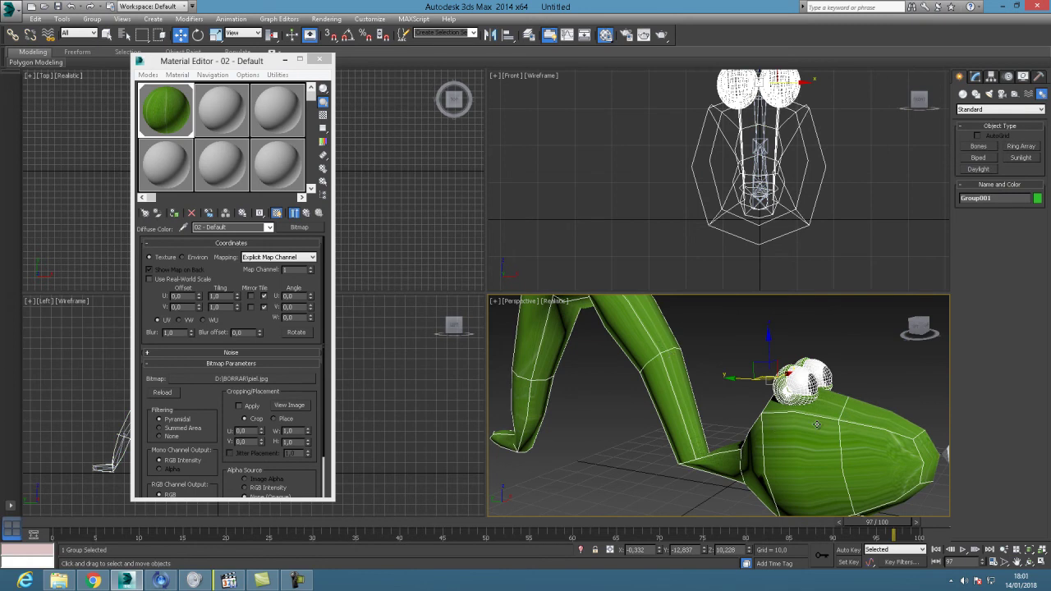
{"action": "left_click", "coordinate": [975, 76]}
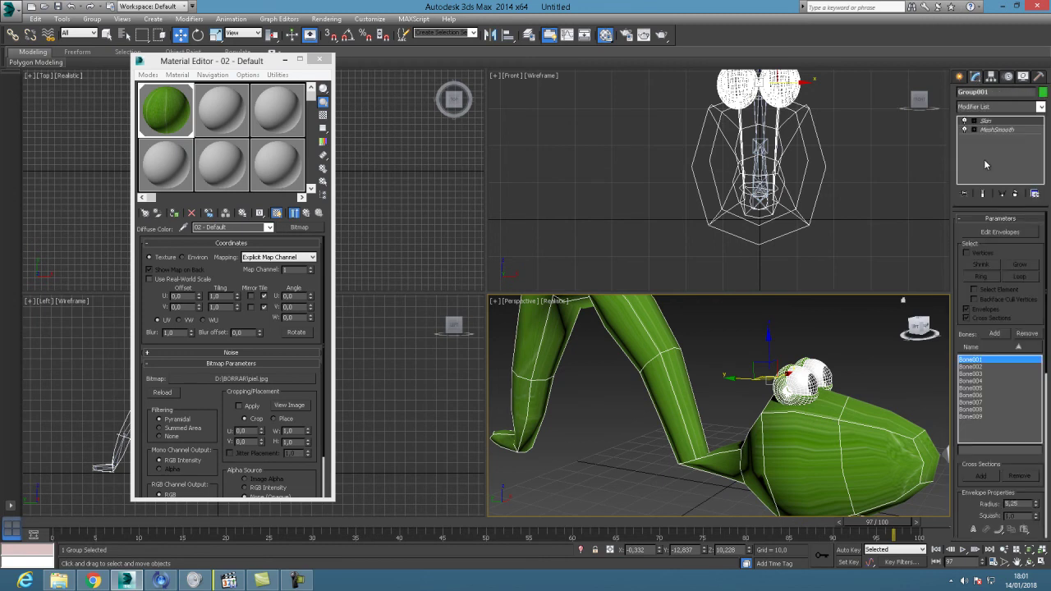
{"action": "left_click", "coordinate": [1040, 106]}
{"action": "left_click_drag", "start_coordinate": [1043, 199], "coordinate": [1050, 425]}
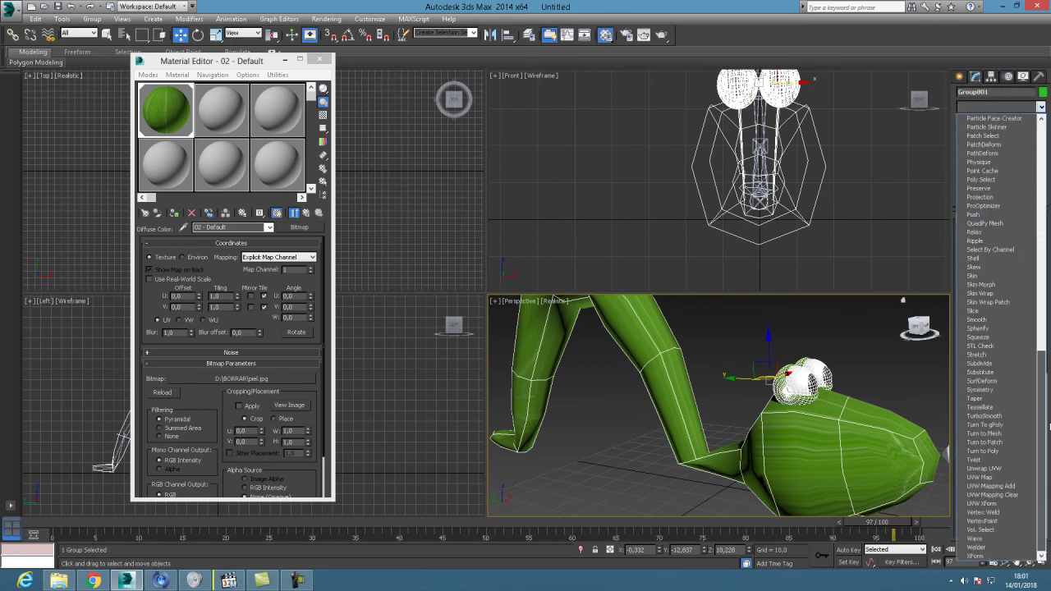
{"action": "left_click", "coordinate": [983, 478]}
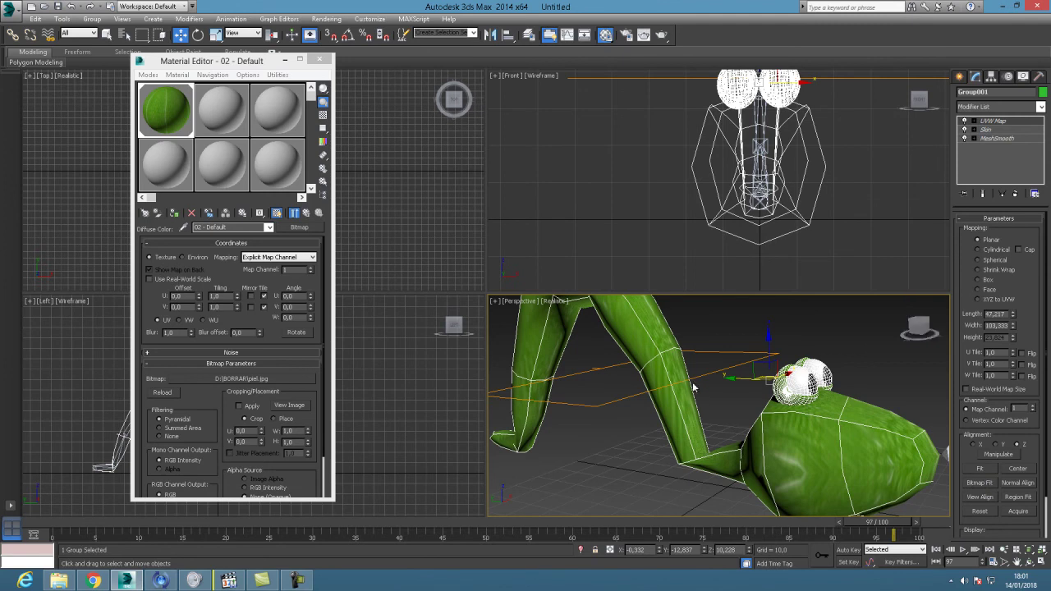
- Try Cylindrical and Spherical mapping on the worm's UVW Map, and set the mapping to Shrink Wrap
{"action": "left_click", "coordinate": [995, 249]}
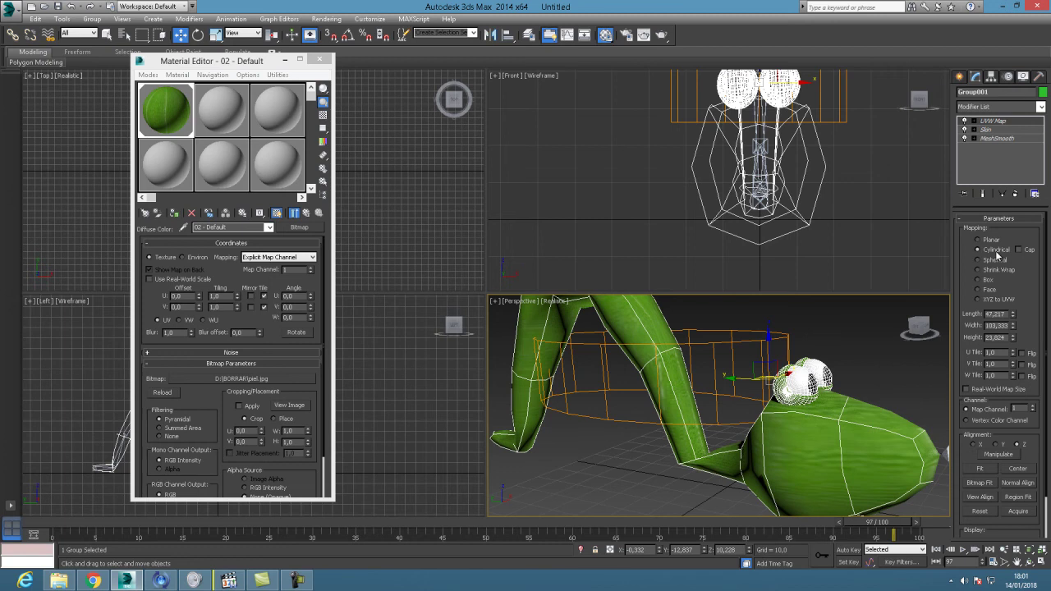
{"action": "left_click", "coordinate": [995, 260]}
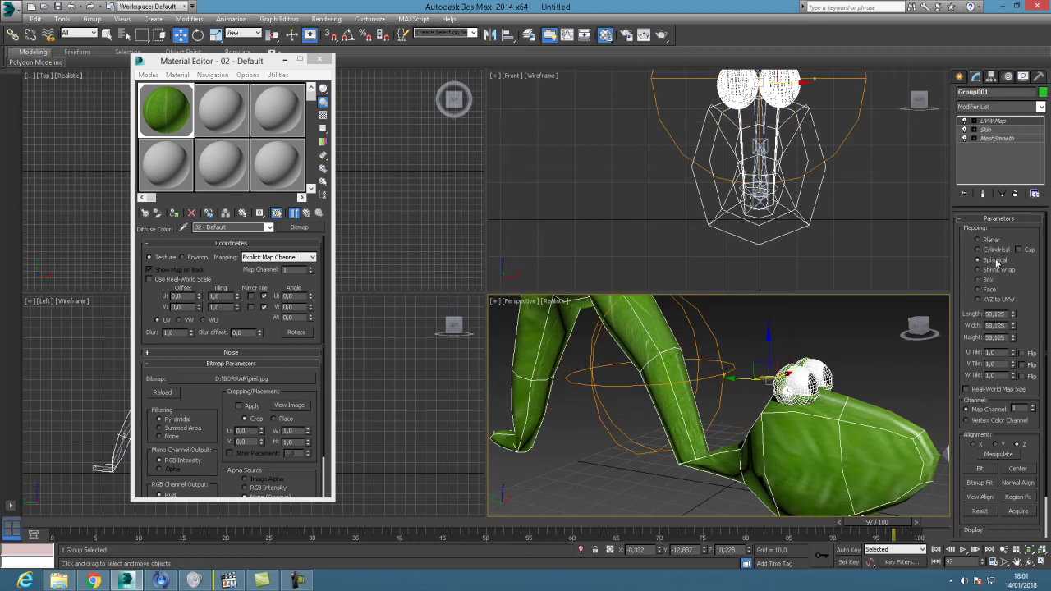
{"action": "left_click", "coordinate": [992, 270]}
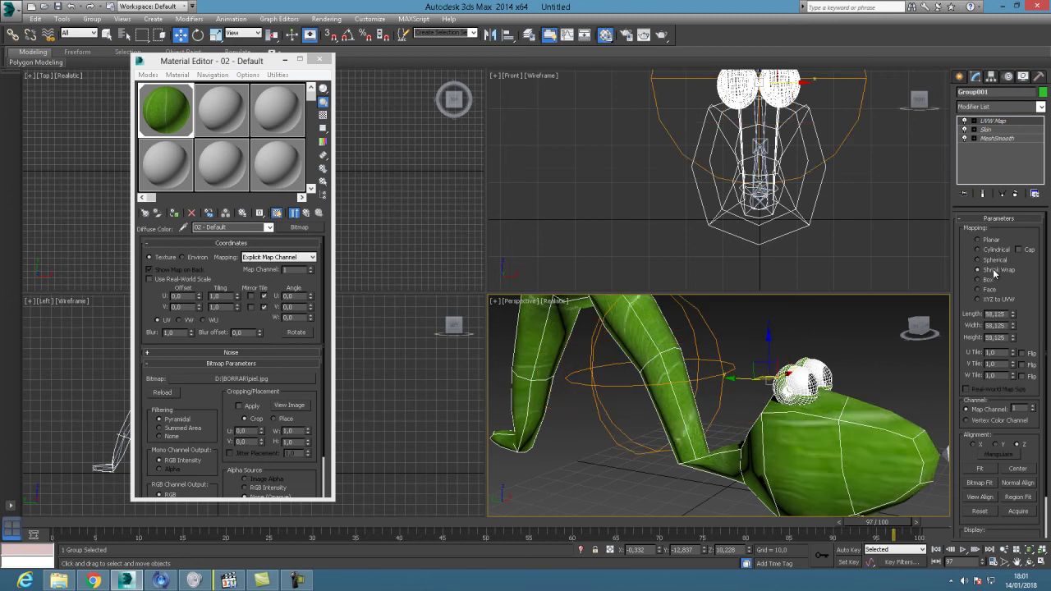
{"action": "left_click", "coordinate": [1029, 562]}
{"action": "left_click_drag", "start_coordinate": [723, 386], "coordinate": [544, 357]}
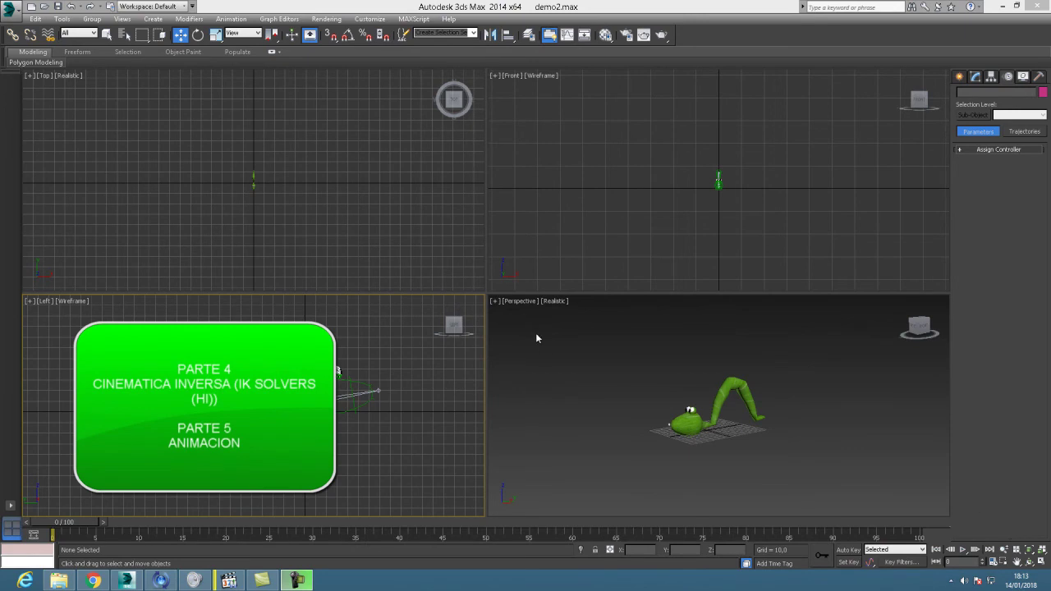
- Switch to the video player and review the worm's crawling motion in gusanitp1.mp4
{"action": "left_click", "coordinate": [228, 580]}
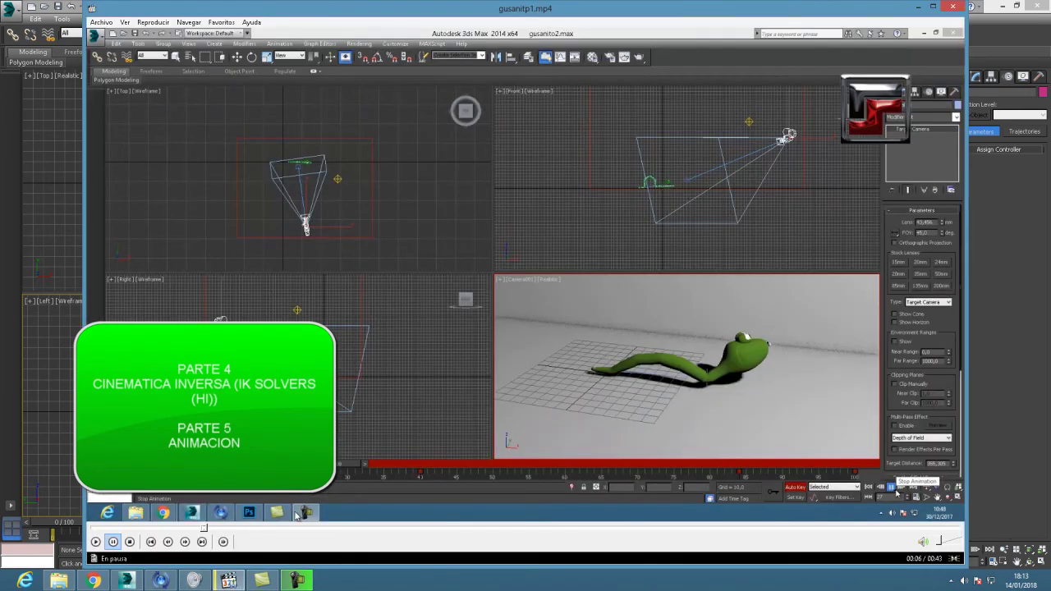
{"action": "left_click", "coordinate": [194, 528]}
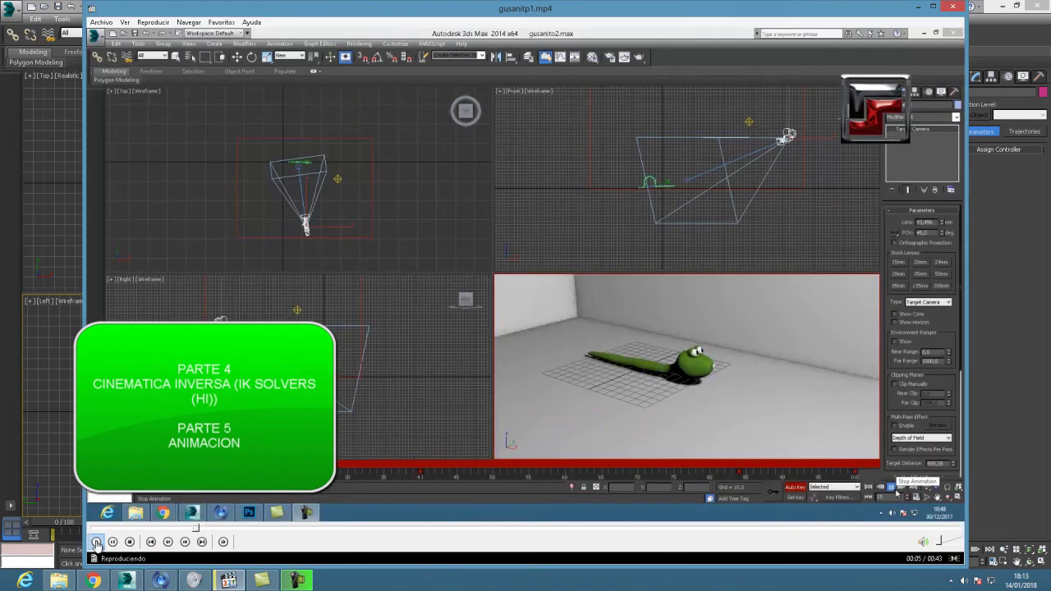
{"action": "left_click", "coordinate": [96, 543]}
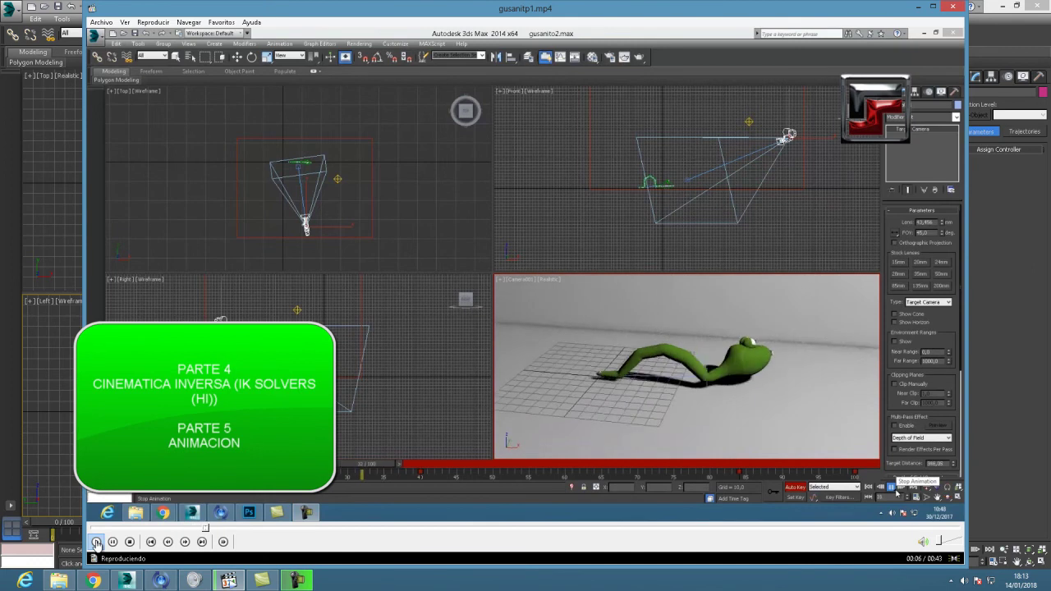
{"action": "left_click", "coordinate": [197, 529]}
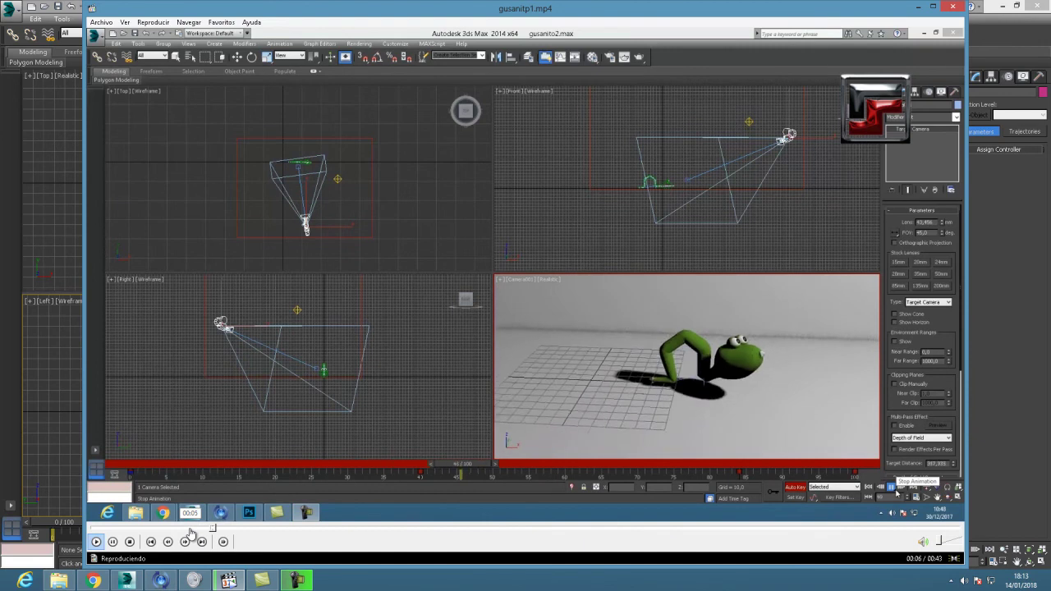
{"action": "key", "text": "space"}
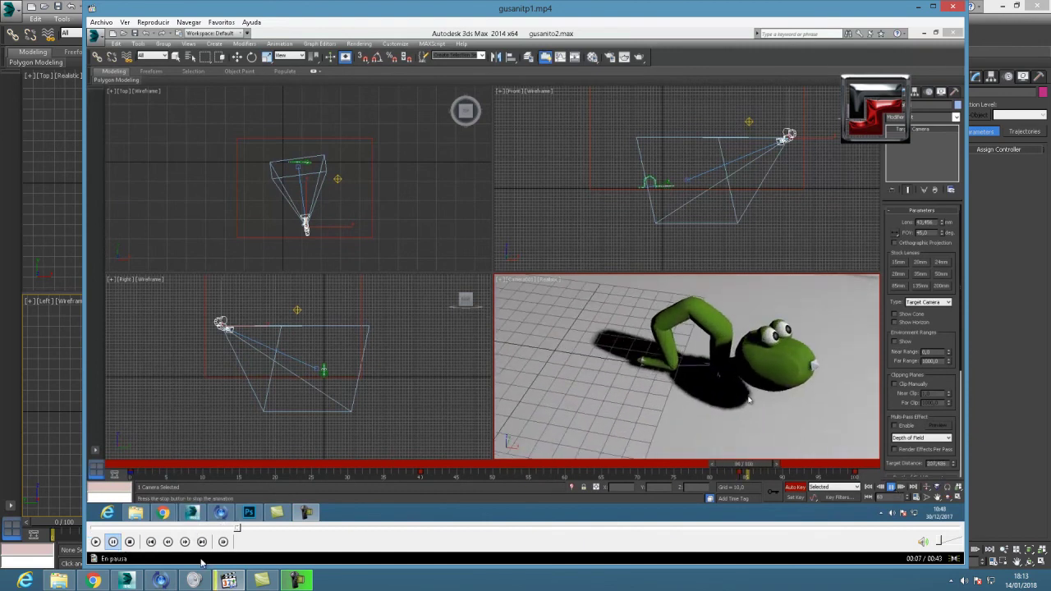
{"action": "left_click", "coordinate": [160, 581]}
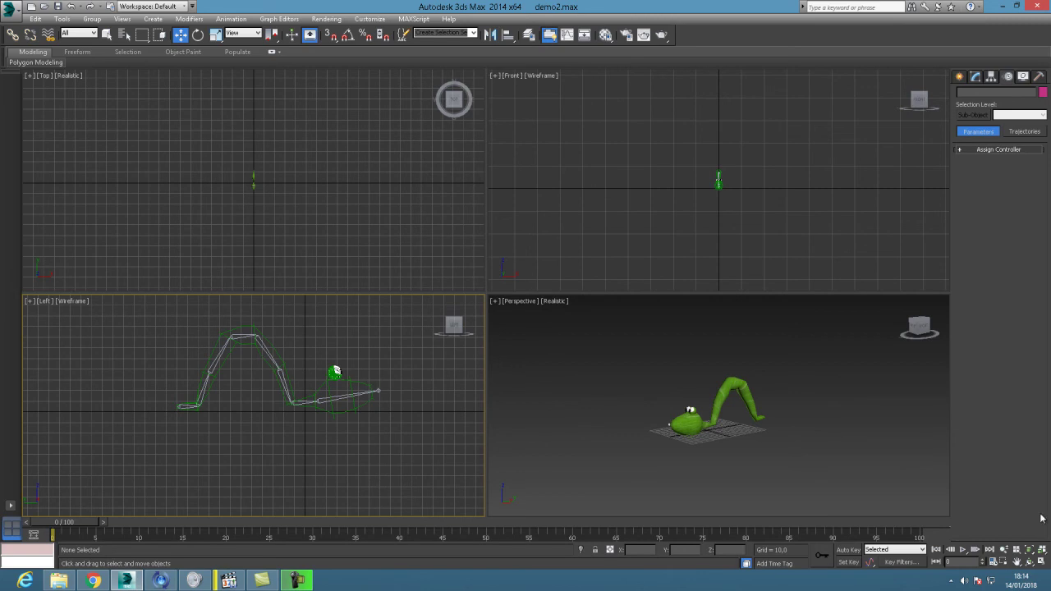
- Maximize the Left viewport with free space ahead of the worm and turn on Auto Key
{"action": "left_click", "coordinate": [1043, 563]}
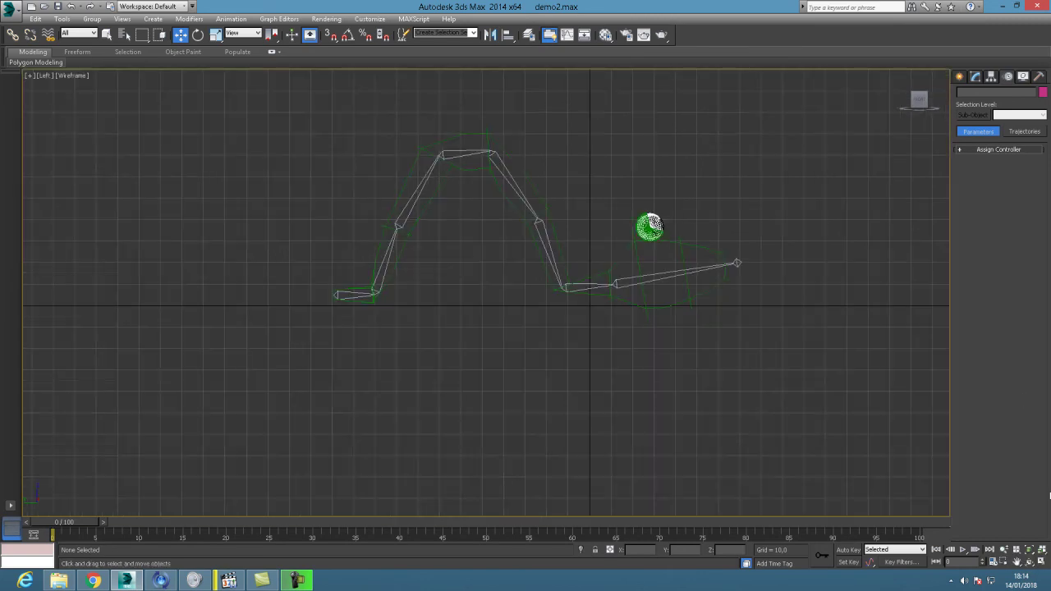
{"action": "left_click", "coordinate": [1018, 565]}
{"action": "left_click_drag", "start_coordinate": [671, 361], "coordinate": [418, 441]}
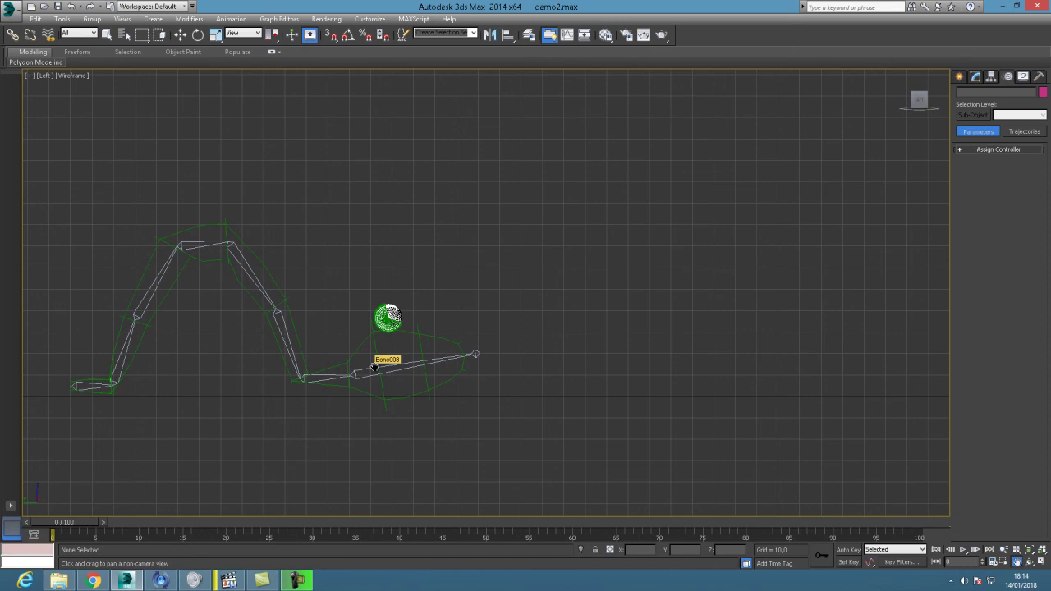
{"action": "left_click", "coordinate": [849, 550]}
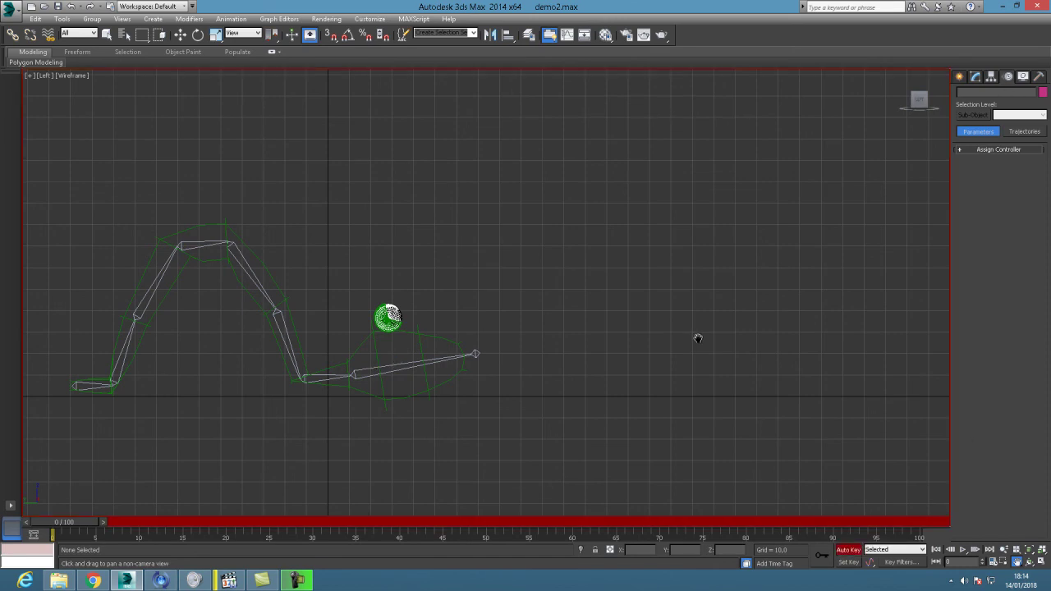
- Create an HI Solver IK chain from the second bone to the seventh bone at the base of the neck
{"action": "key", "text": "w"}
{"action": "left_click", "coordinate": [125, 357]}
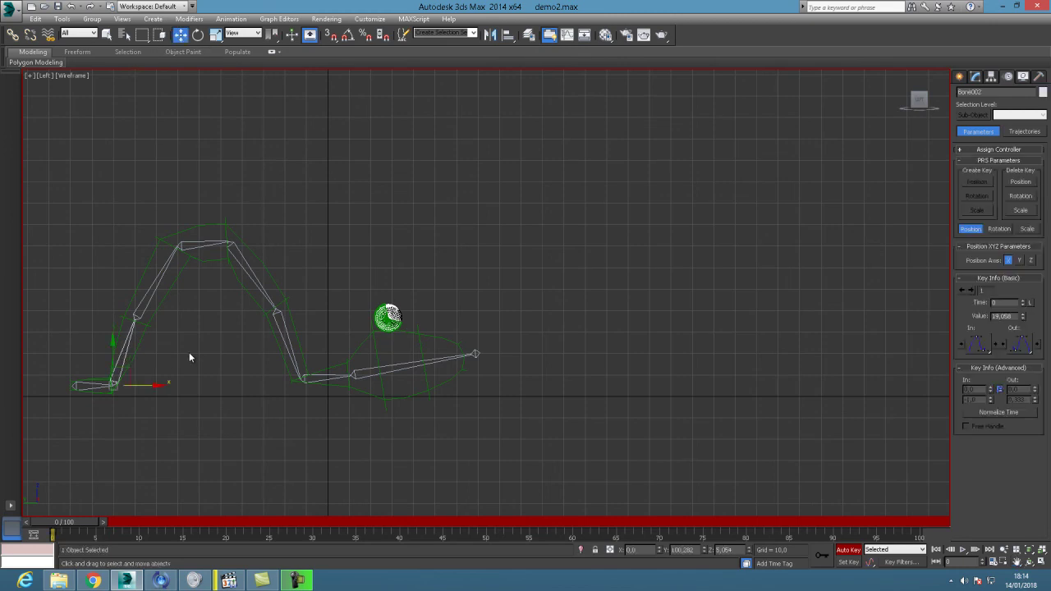
{"action": "left_click", "coordinate": [231, 18]}
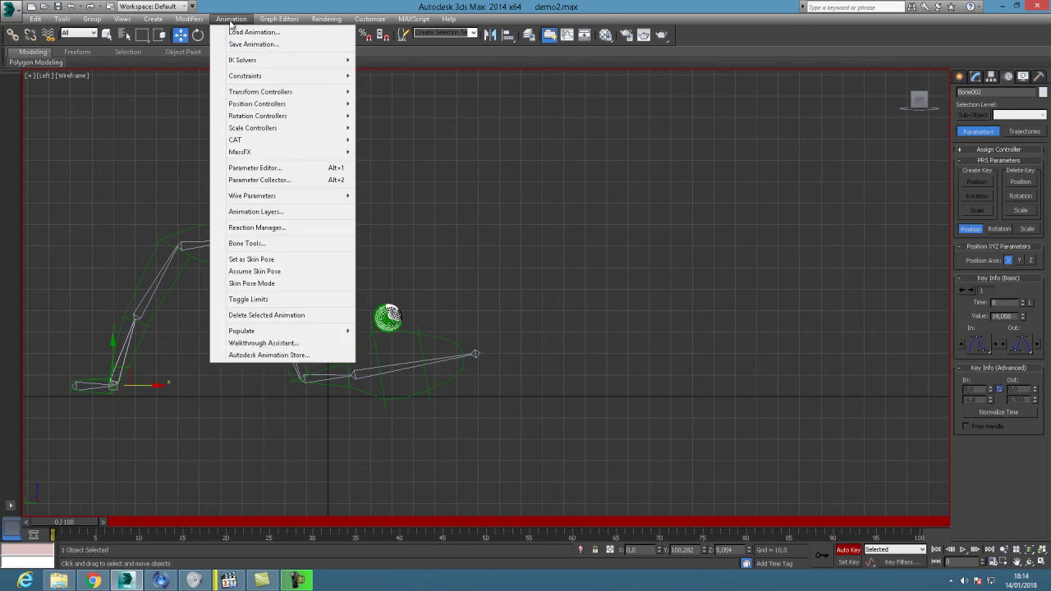
{"action": "mouse_move", "coordinate": [276, 65]}
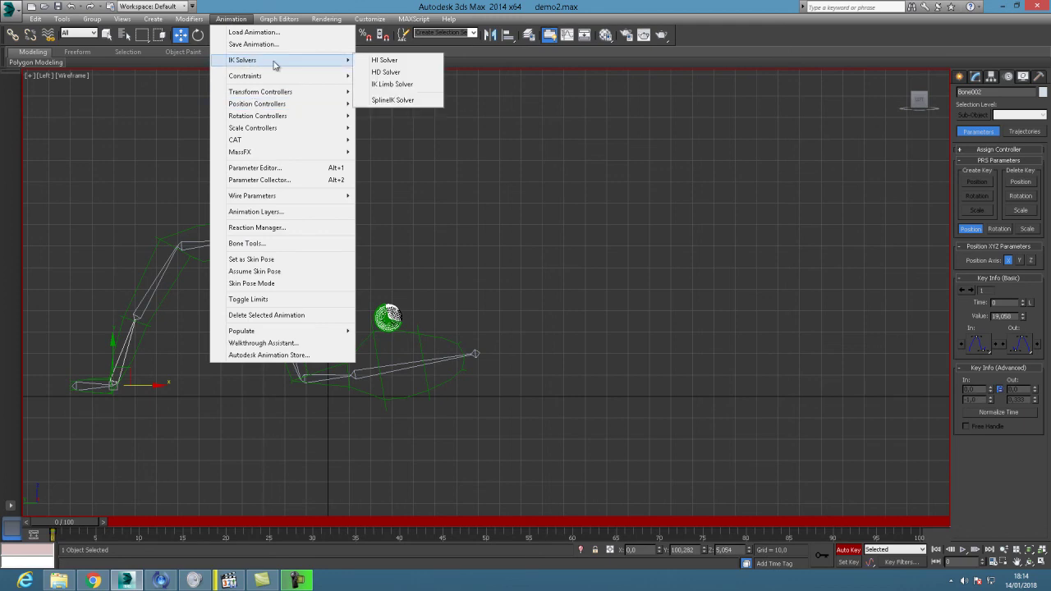
{"action": "left_click", "coordinate": [393, 62]}
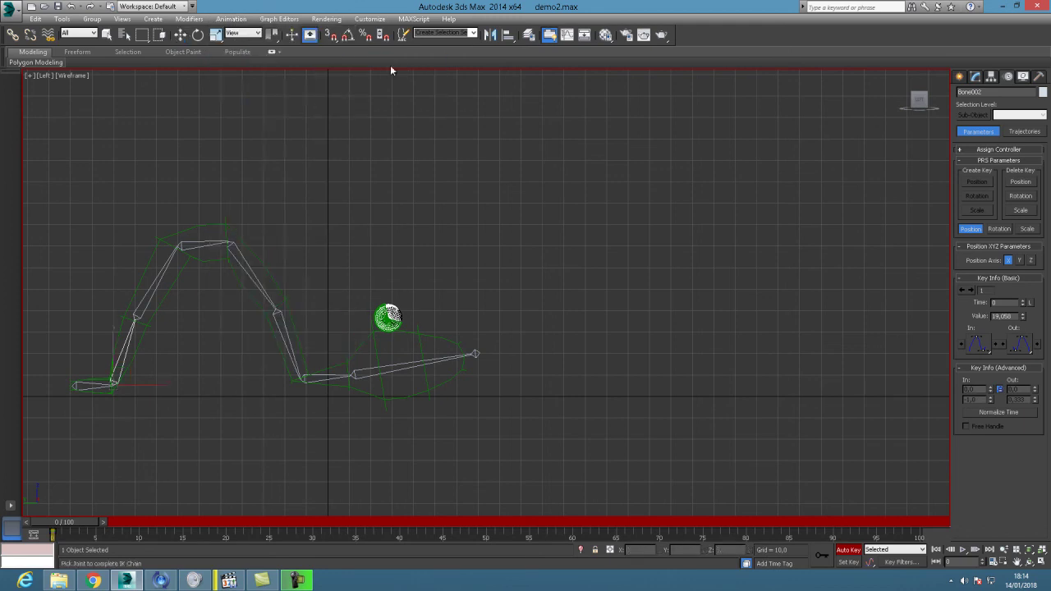
{"action": "left_click", "coordinate": [325, 377]}
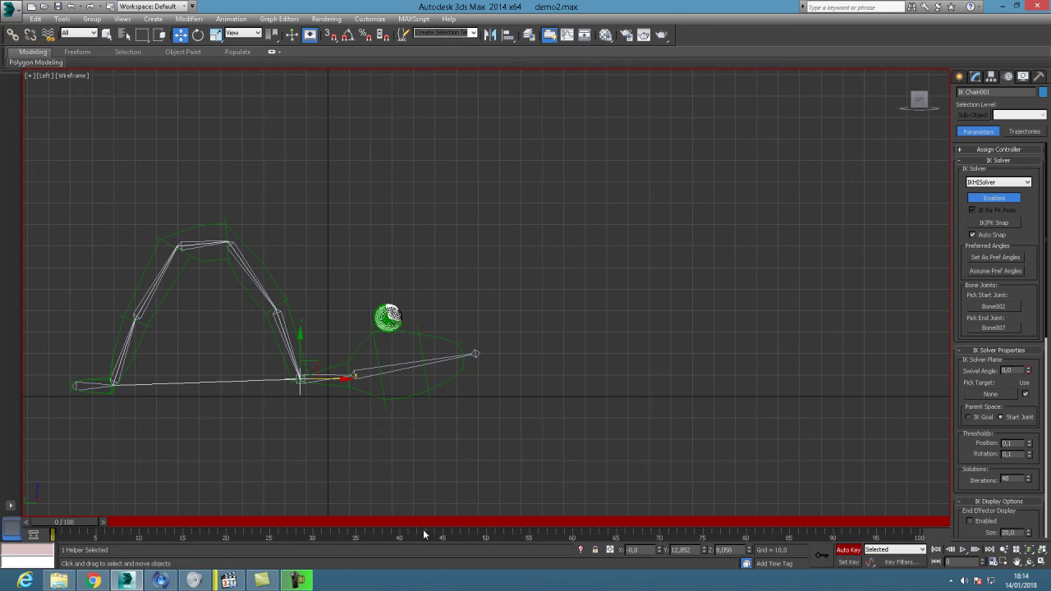
- Delete the existing animation keys of the neck bone, Bone007
{"action": "left_click_drag", "start_coordinate": [81, 519], "coordinate": [61, 545]}
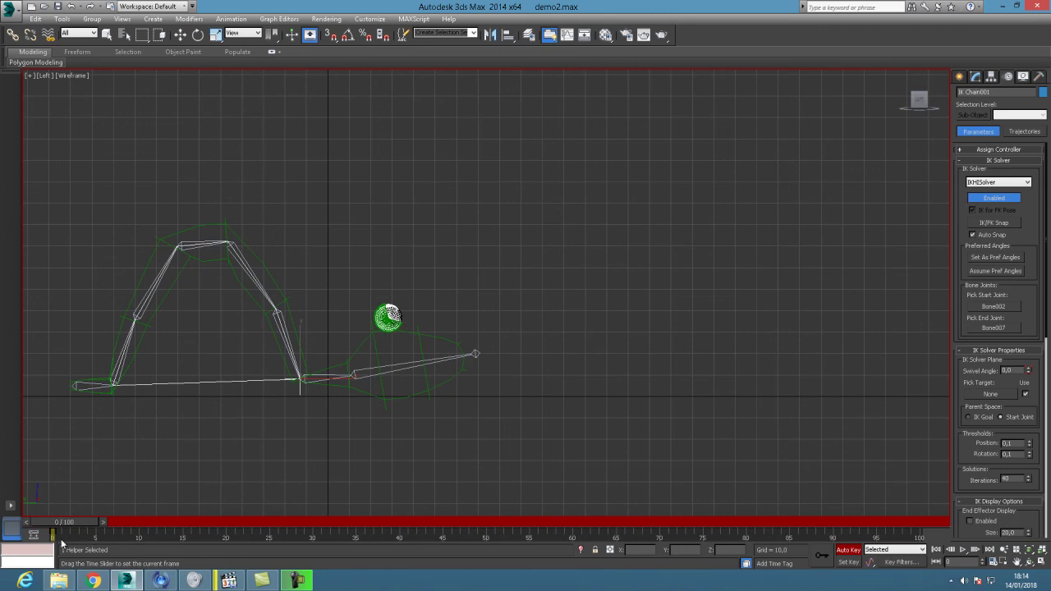
{"action": "key", "text": "w"}
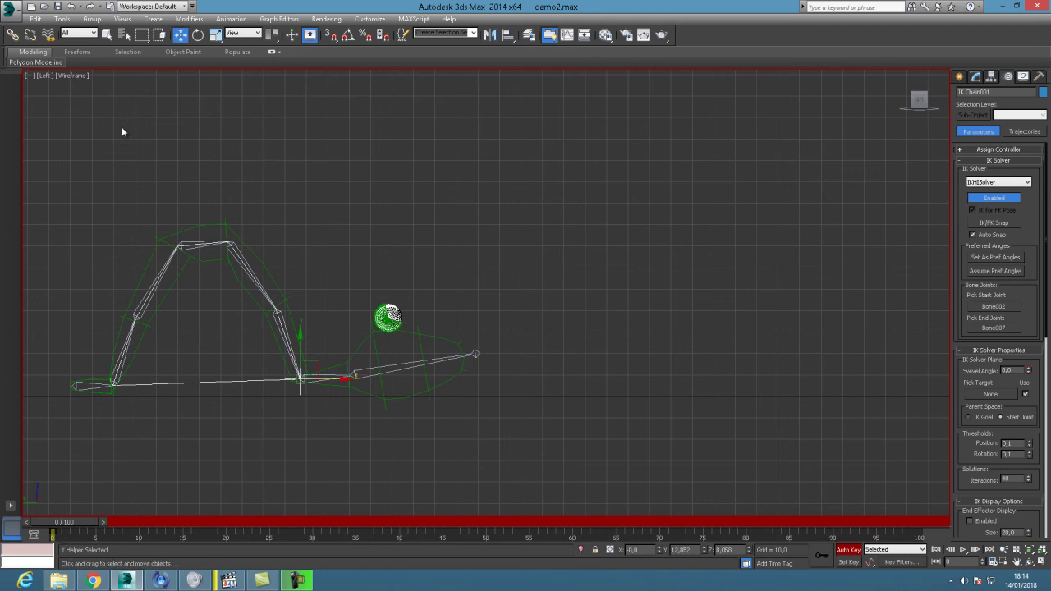
{"action": "left_click", "coordinate": [198, 34]}
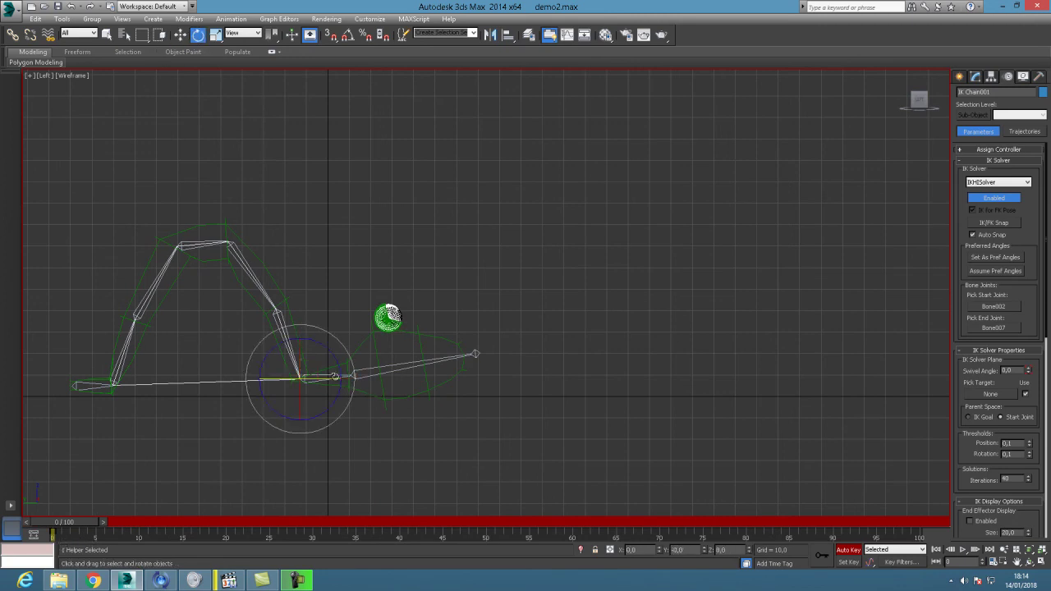
{"action": "left_click", "coordinate": [335, 378]}
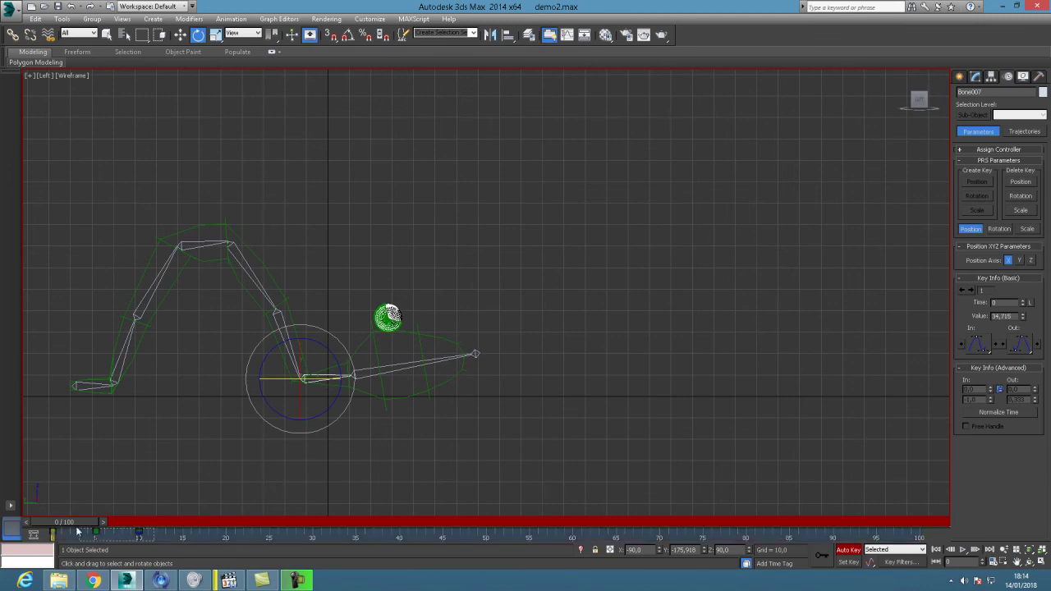
{"action": "key", "text": "Delete"}
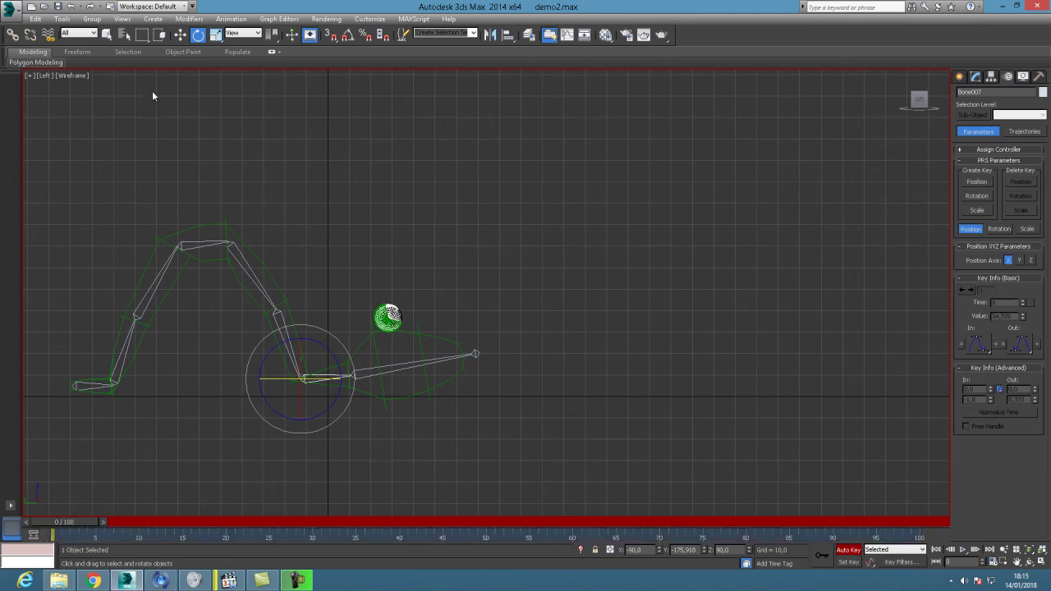
- At frame 10, move the IK chain goal about 84 units forward along X to stretch out the worm's body
{"action": "left_click", "coordinate": [180, 35]}
{"action": "left_click", "coordinate": [341, 238]}
{"action": "mouse_move", "coordinate": [91, 520]}
{"action": "left_mouse_down"}
{"action": "mouse_move", "coordinate": [267, 521]}
{"action": "mouse_move", "coordinate": [92, 521]}
{"action": "left_mouse_up"}
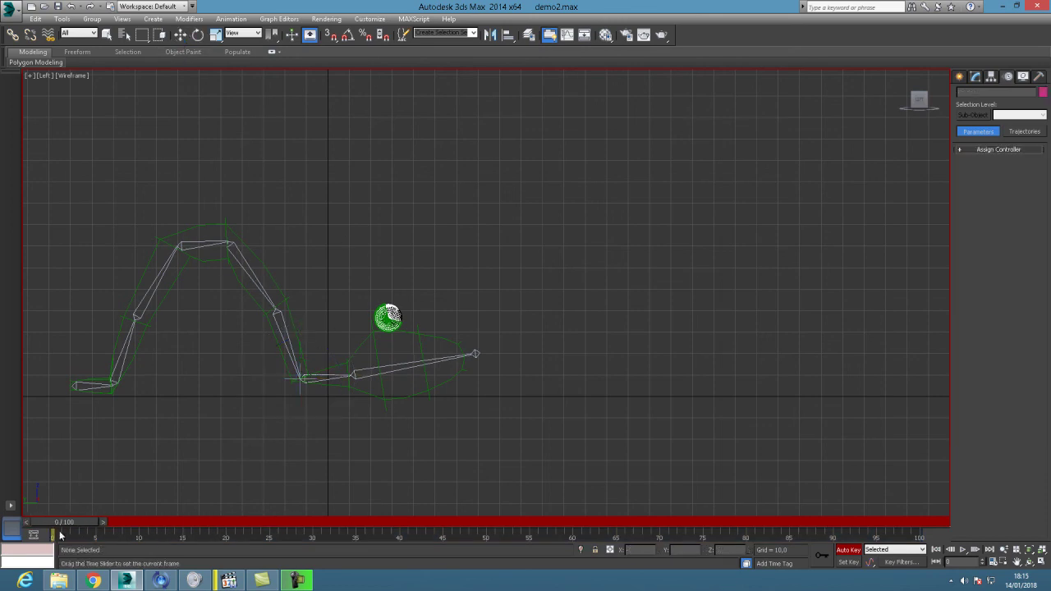
{"action": "left_click", "coordinate": [127, 344]}
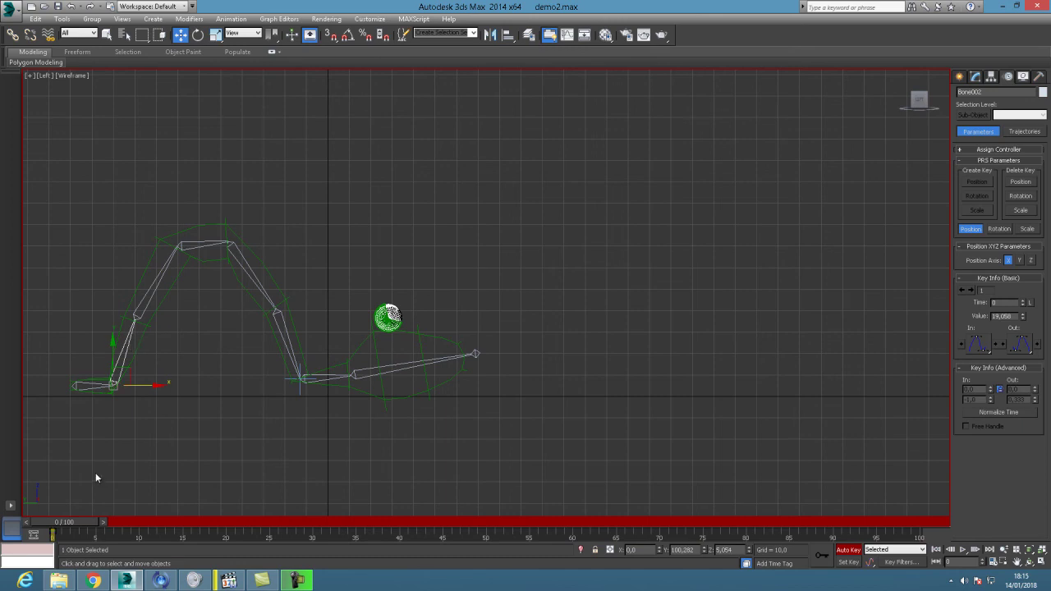
{"action": "left_click_drag", "start_coordinate": [82, 521], "coordinate": [164, 522]}
{"action": "key", "text": "w"}
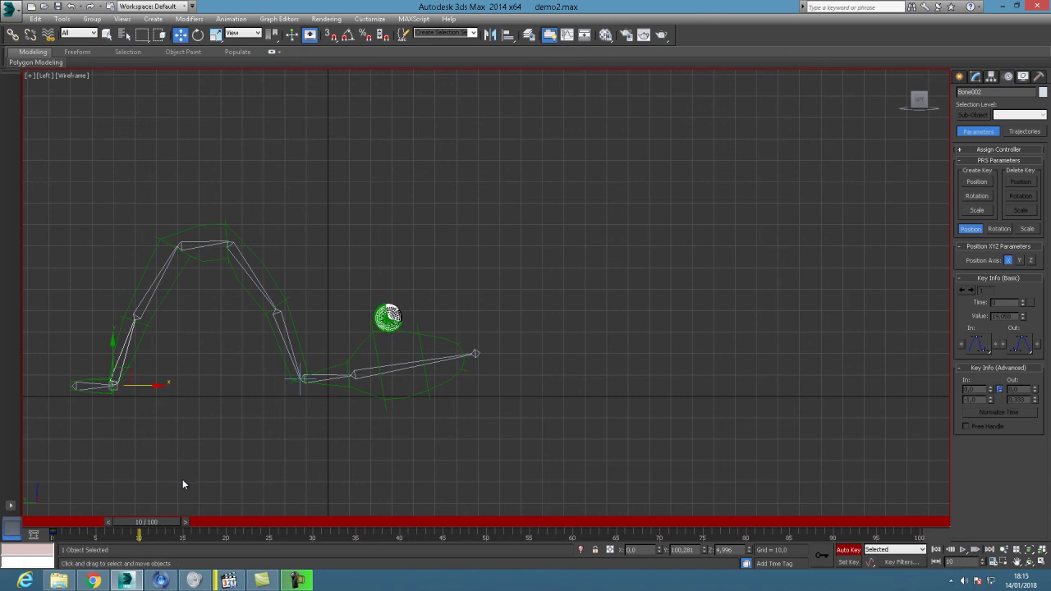
{"action": "key", "text": "h"}
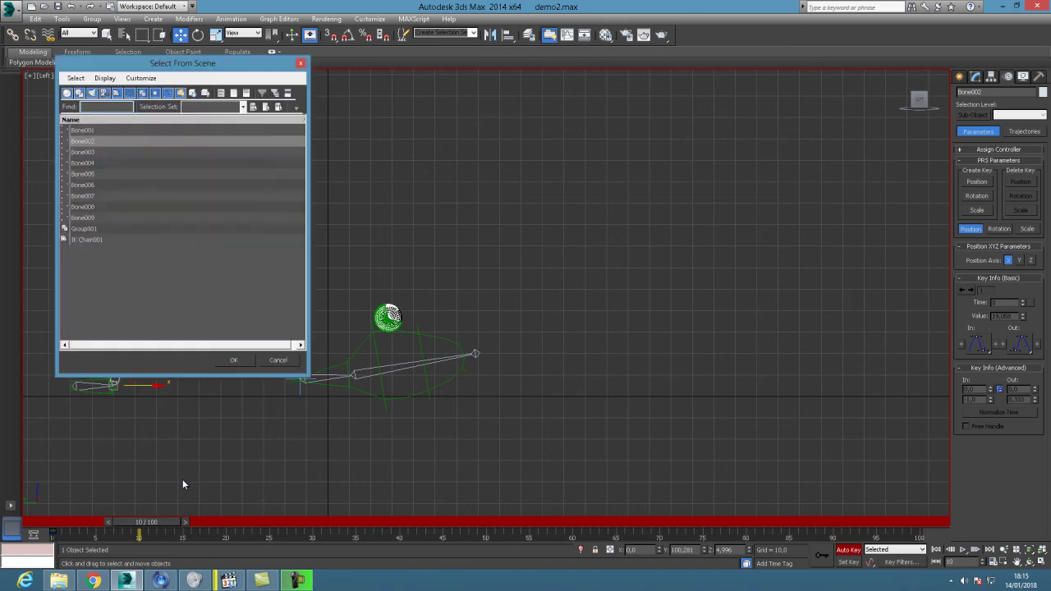
{"action": "left_click", "coordinate": [85, 240]}
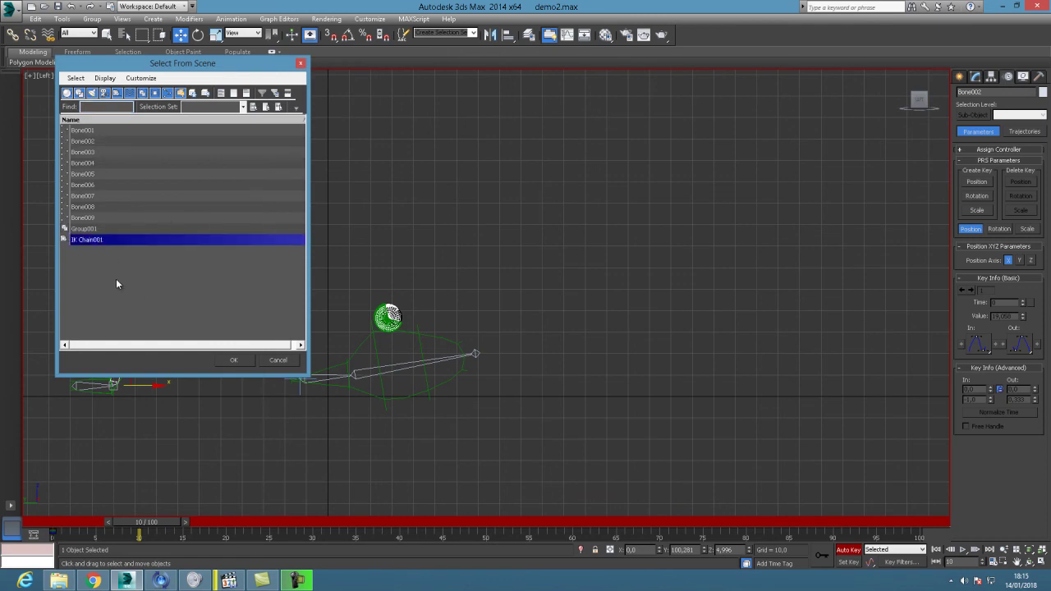
{"action": "left_click", "coordinate": [233, 360]}
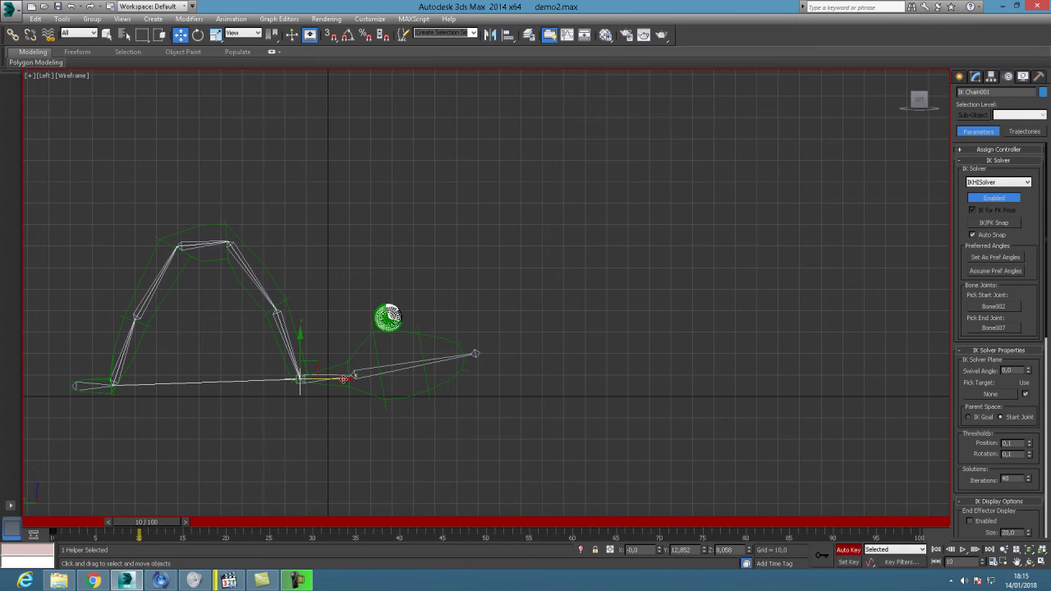
{"action": "left_click_drag", "start_coordinate": [343, 379], "coordinate": [523, 390]}
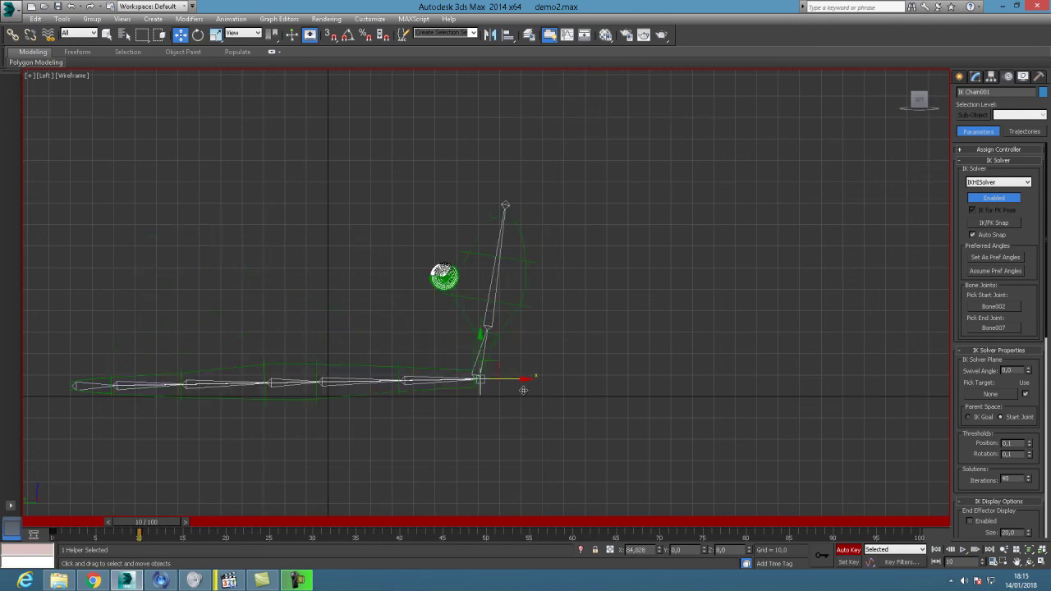
- Set a key on the neck bone, Bone007, in its current pose at frame 0
{"action": "left_click_drag", "start_coordinate": [164, 522], "coordinate": [49, 531]}
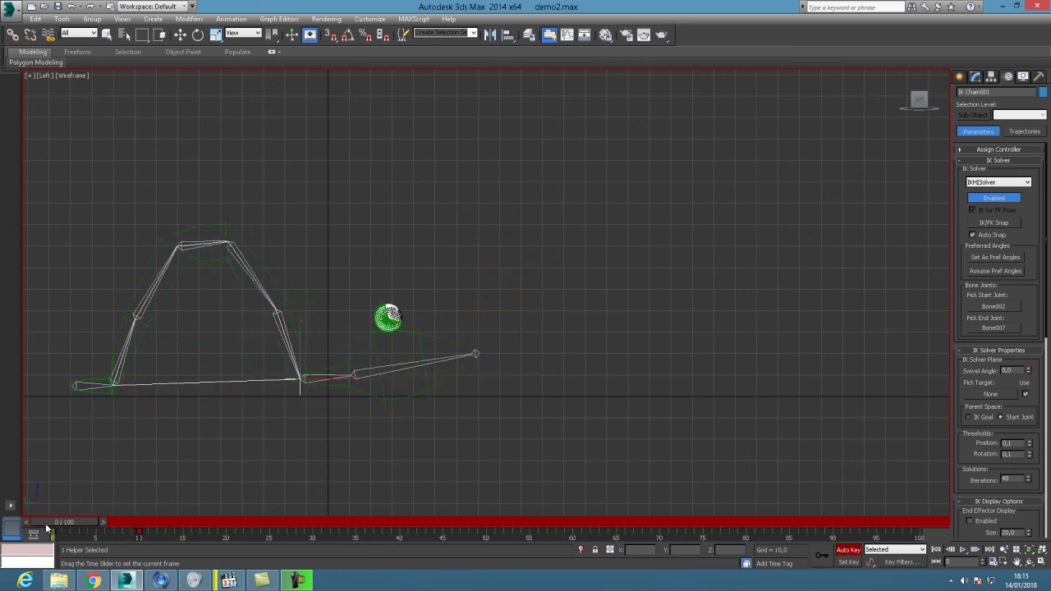
{"action": "left_click", "coordinate": [180, 35]}
{"action": "left_click", "coordinate": [299, 248]}
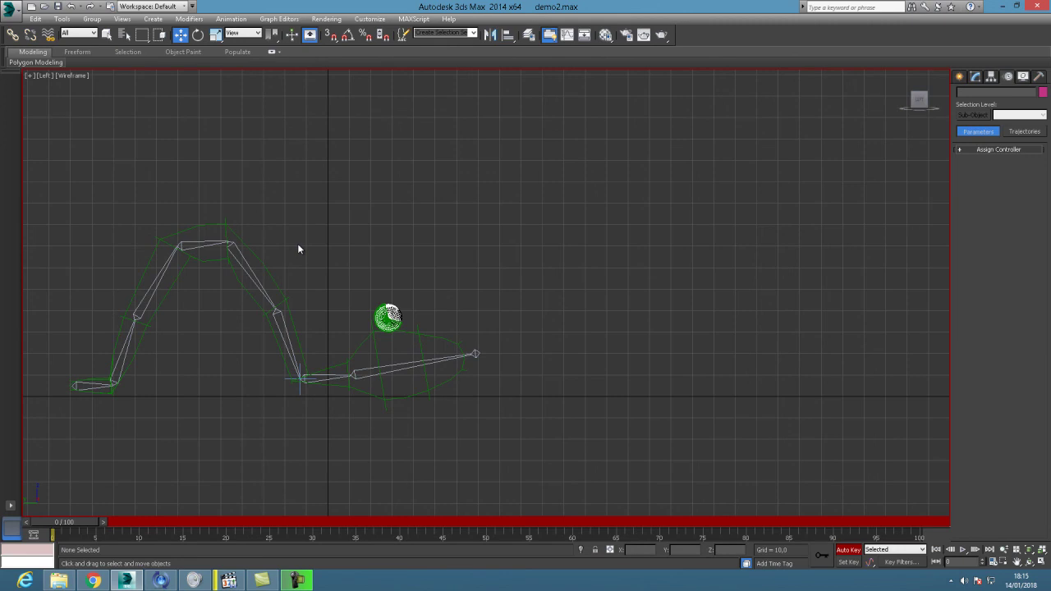
{"action": "left_click", "coordinate": [328, 376]}
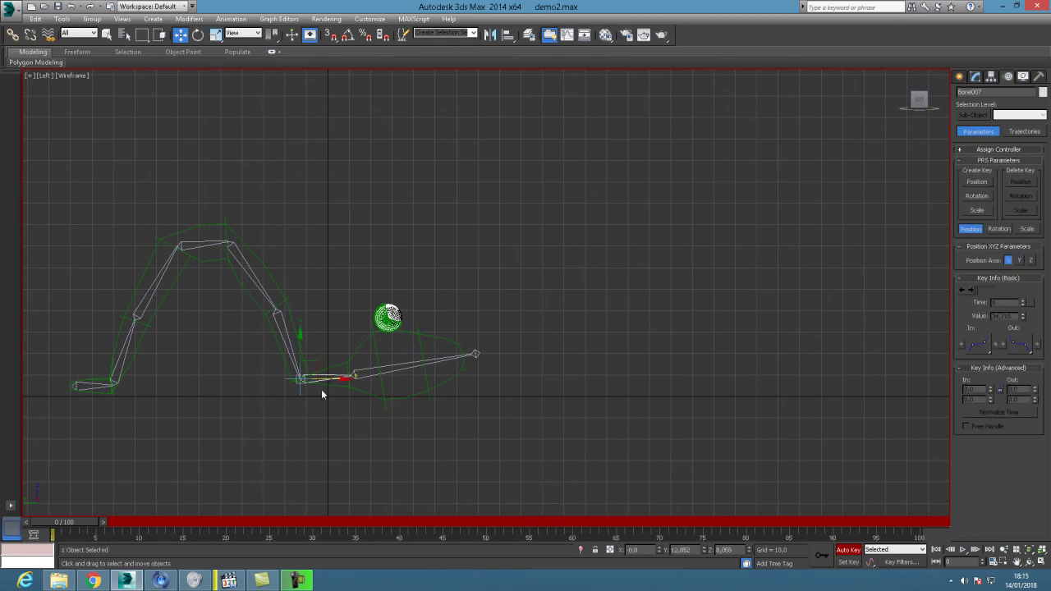
{"action": "left_click", "coordinate": [821, 555]}
- At frame 10, rotate the neck bone so the head points forward in line with the stretched body
{"action": "left_click_drag", "start_coordinate": [77, 522], "coordinate": [158, 519]}
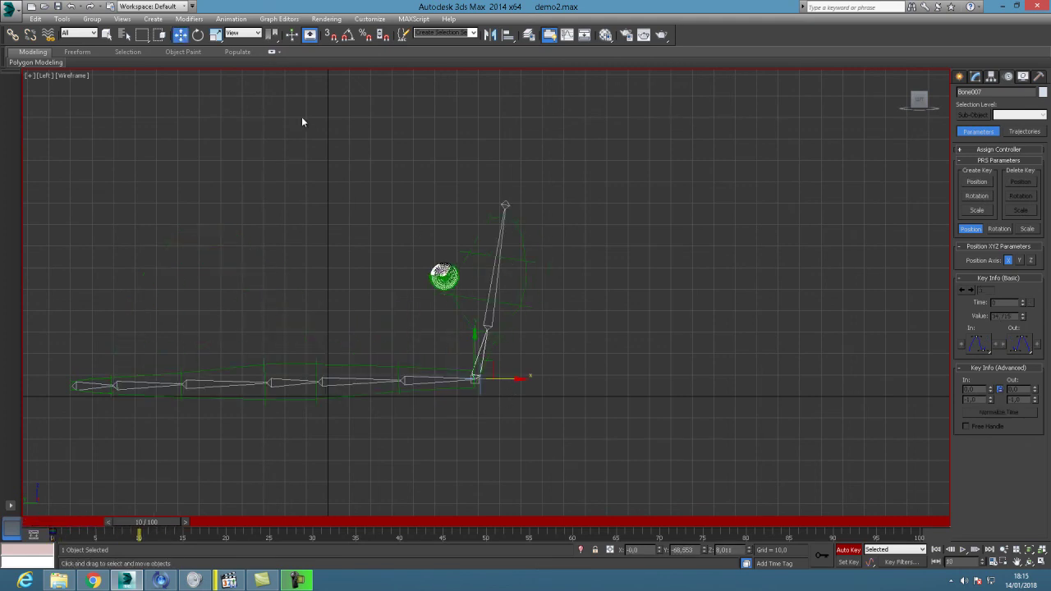
{"action": "left_click", "coordinate": [198, 34]}
{"action": "left_click_drag", "start_coordinate": [520, 353], "coordinate": [585, 401]}
{"action": "left_click_drag", "start_coordinate": [153, 523], "coordinate": [56, 522]}
{"action": "key", "text": "e"}
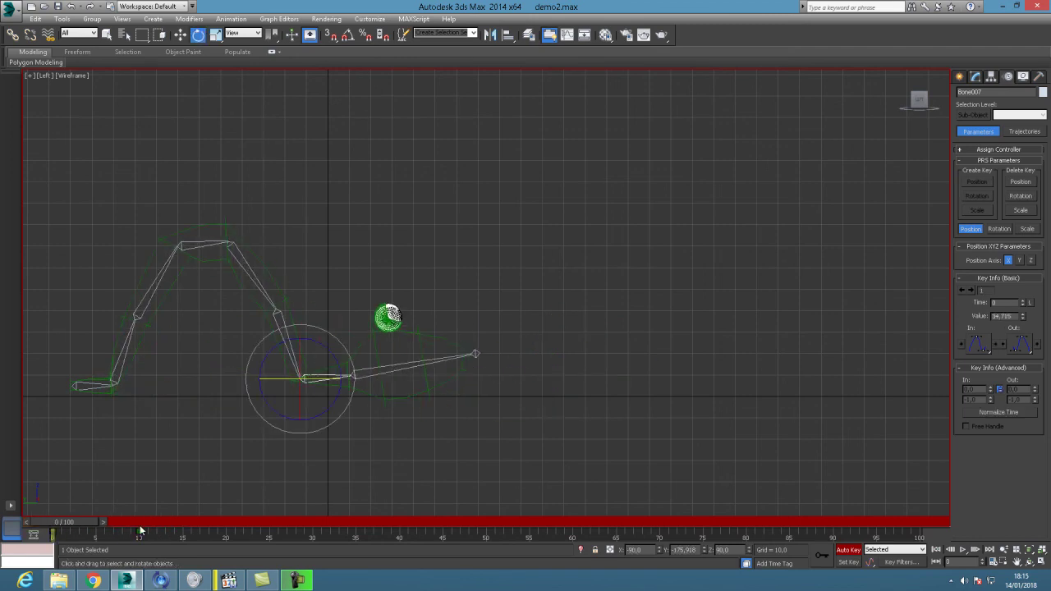
- Key the tail bone, Bone001, in place at frames 0 and 10, removing its old key at frame 20
{"action": "left_click", "coordinate": [180, 34]}
{"action": "left_click", "coordinate": [186, 139]}
{"action": "left_click", "coordinate": [87, 386]}
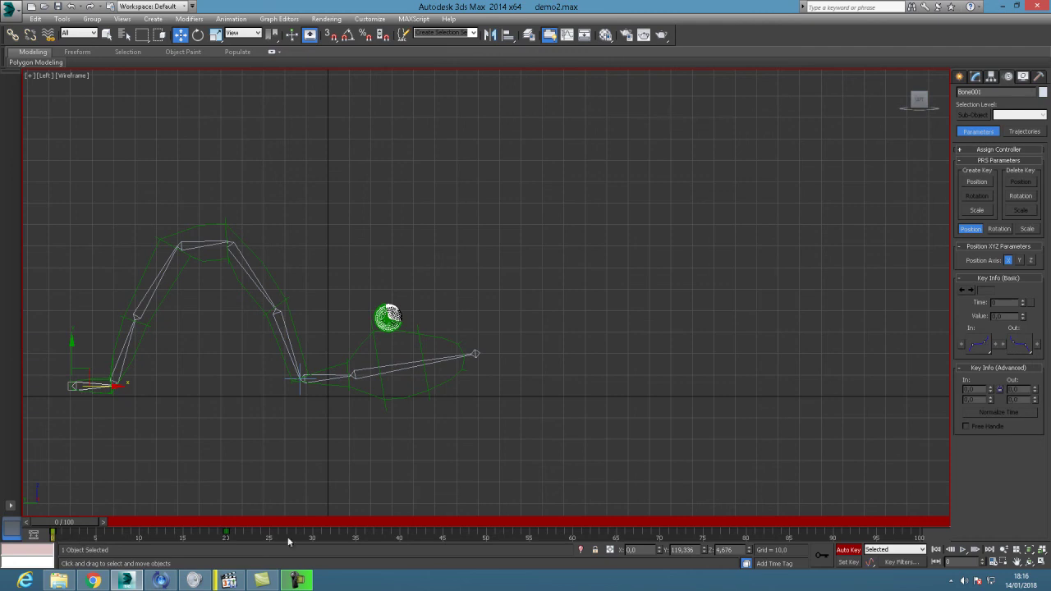
{"action": "left_click", "coordinate": [821, 557]}
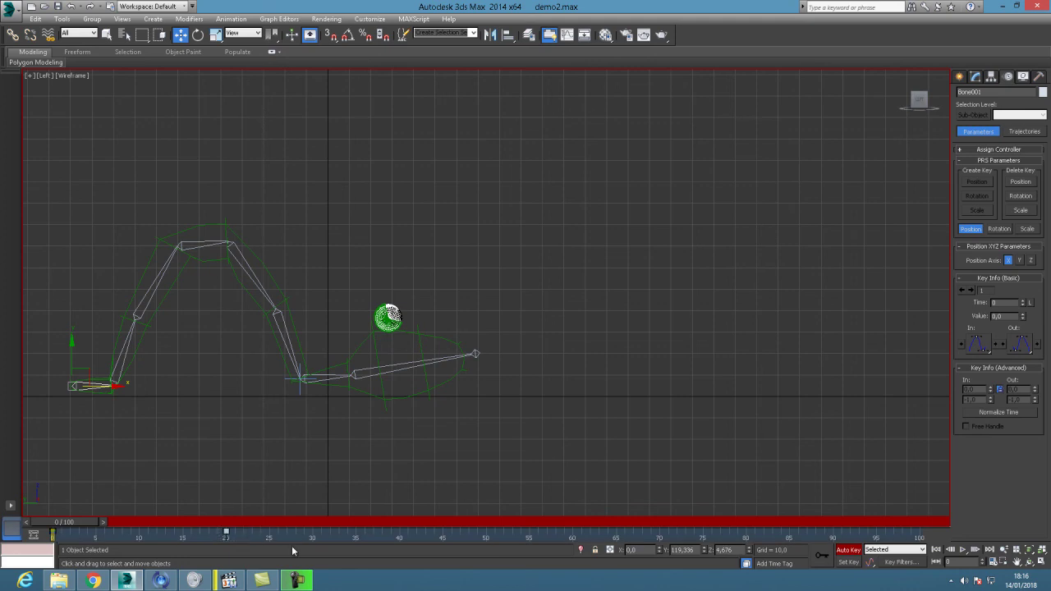
{"action": "left_click_drag", "start_coordinate": [86, 522], "coordinate": [165, 527]}
{"action": "key", "text": "w"}
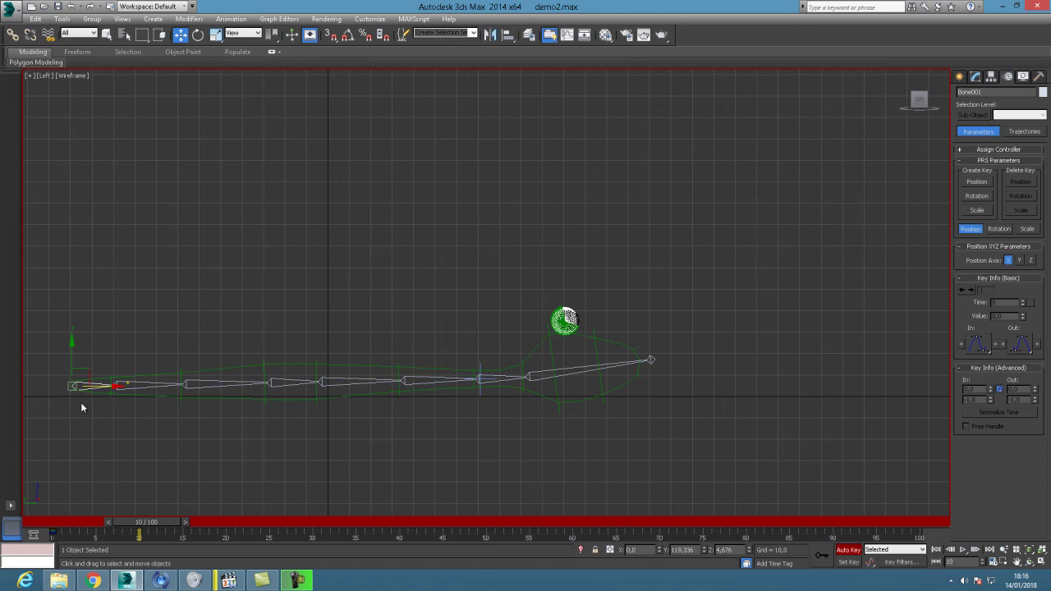
{"action": "left_click", "coordinate": [823, 556]}
- At frame 20, move the tail bone about 96 units forward along X so the body arches up
{"action": "left_click_drag", "start_coordinate": [149, 524], "coordinate": [239, 535]}
{"action": "key", "text": "w"}
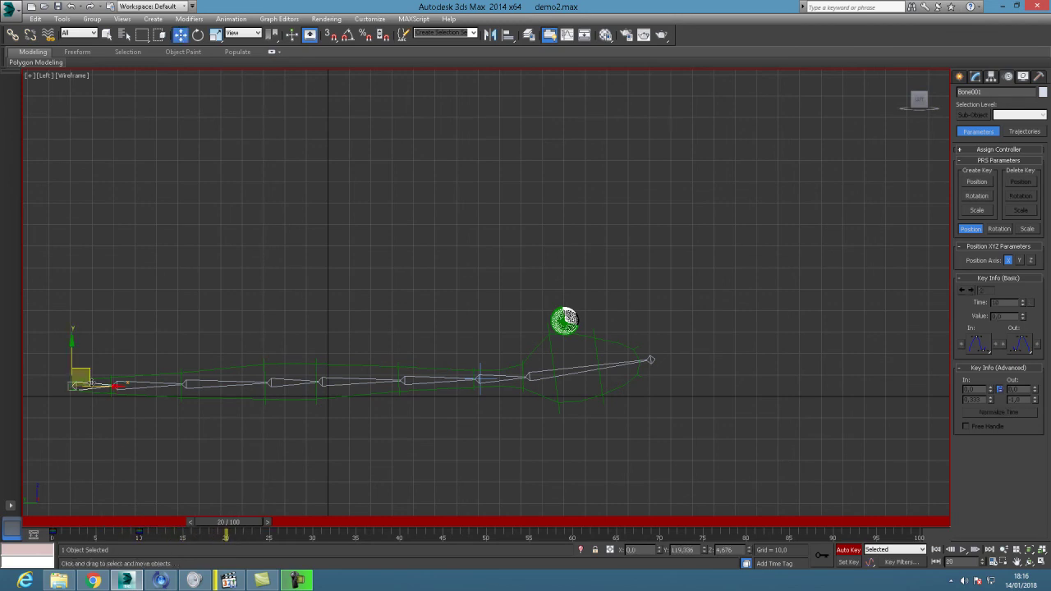
{"action": "left_click_drag", "start_coordinate": [113, 386], "coordinate": [315, 416]}
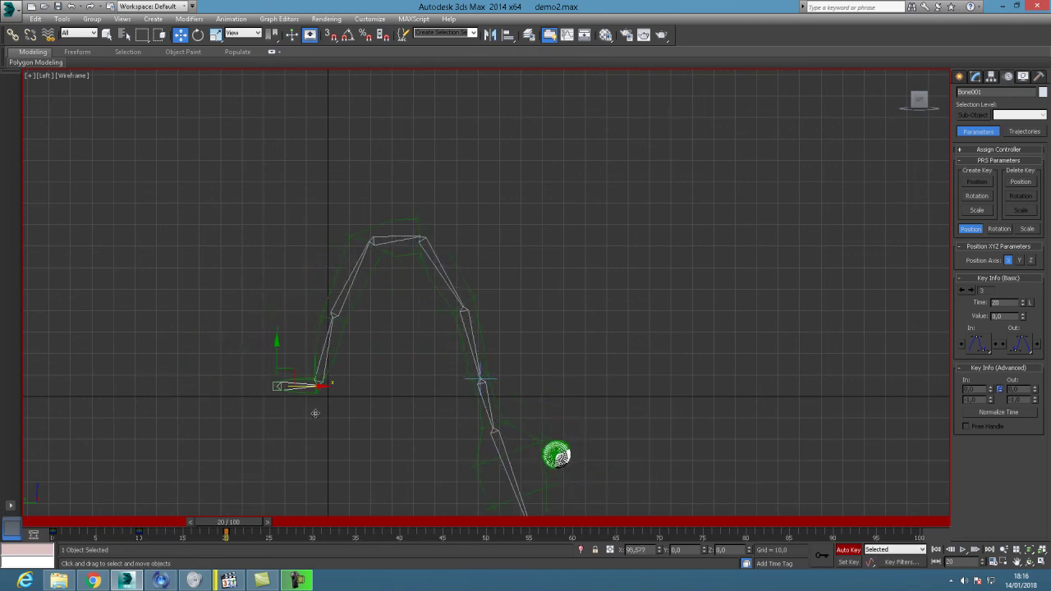
{"action": "mouse_move", "coordinate": [237, 532]}
{"action": "left_mouse_down"}
{"action": "mouse_move", "coordinate": [8, 535]}
{"action": "mouse_move", "coordinate": [239, 542]}
{"action": "left_mouse_up"}
{"action": "key", "text": "w"}
- Select IK Chain001 and set a key on it at frame 20 to hold the front of the body
{"action": "key", "text": "h"}
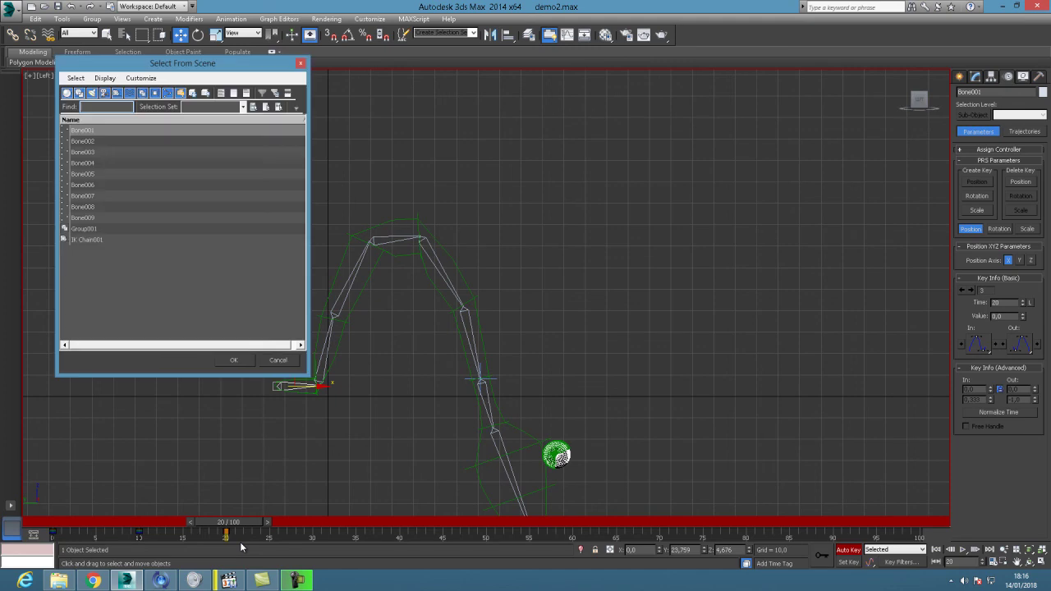
{"action": "left_click", "coordinate": [86, 239]}
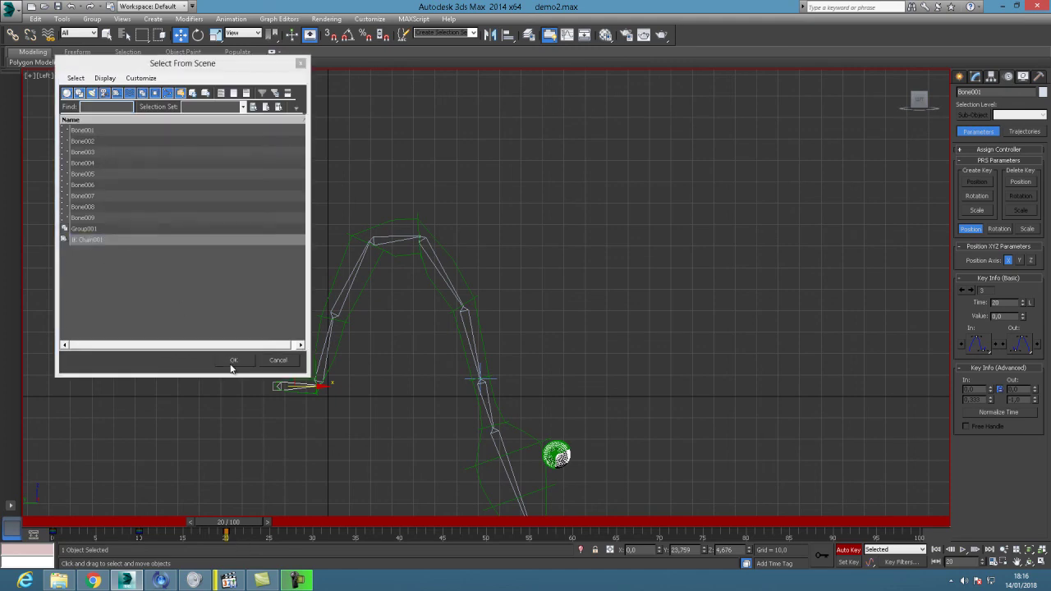
{"action": "left_click", "coordinate": [233, 359]}
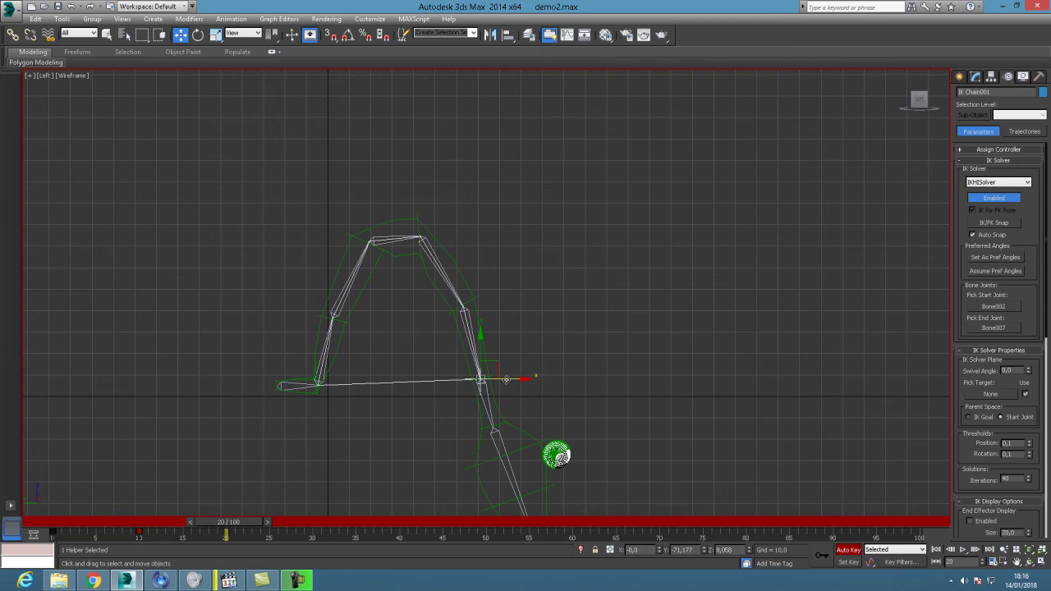
{"action": "left_click", "coordinate": [828, 556]}
{"action": "left_click_drag", "start_coordinate": [506, 380], "coordinate": [707, 386]}
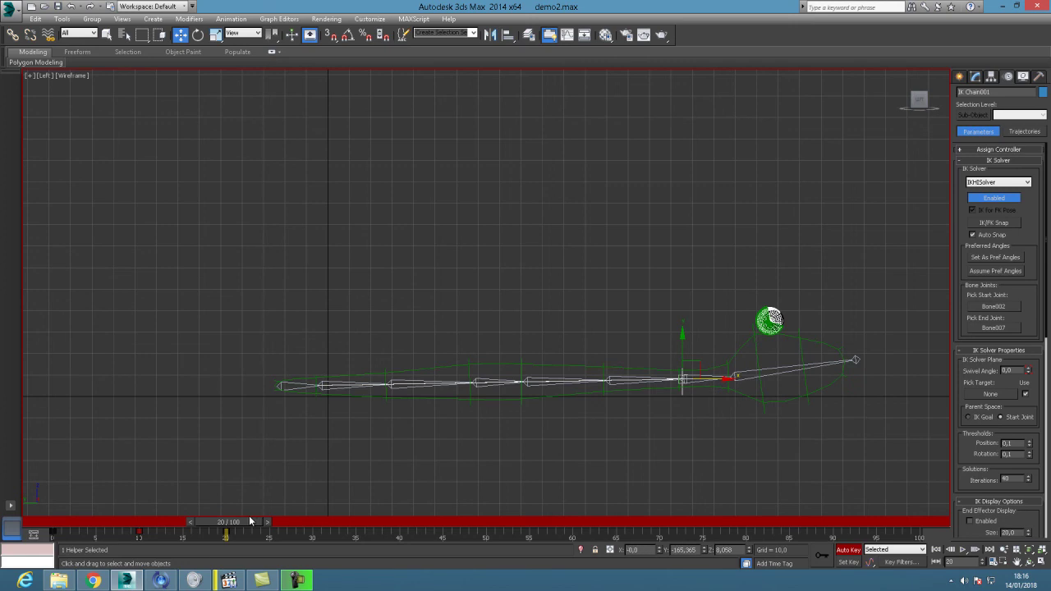
{"action": "left_click_drag", "start_coordinate": [245, 521], "coordinate": [221, 521]}
{"action": "key", "text": "w"}
{"action": "key", "text": "ctrl+z"}
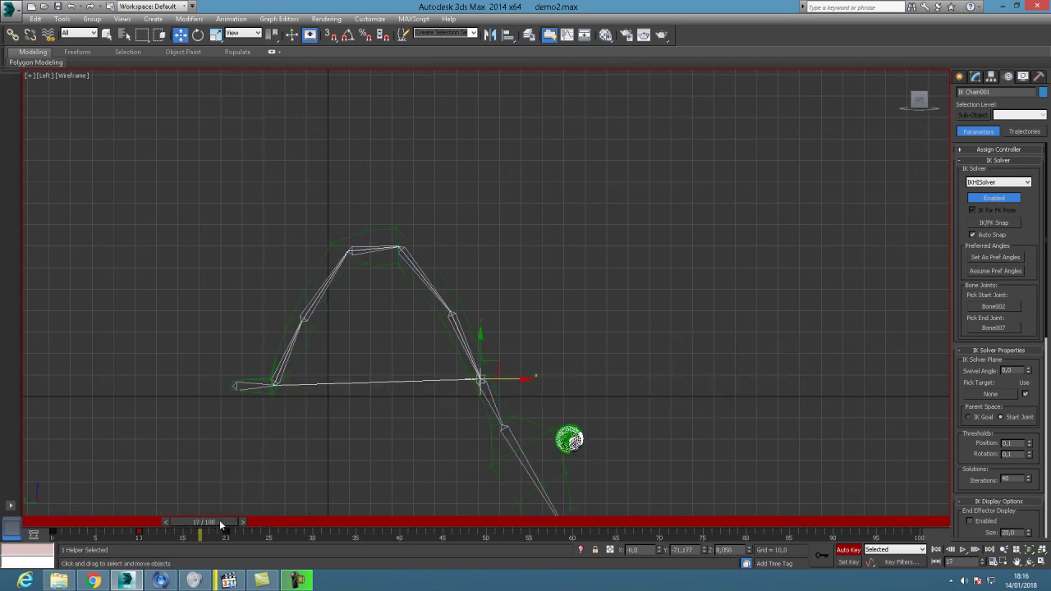
- At frame 30, move the IK chain goal forward along X until the body is straight, and scrub back through the motion
{"action": "left_click_drag", "start_coordinate": [212, 524], "coordinate": [320, 534]}
{"action": "key", "text": "w"}
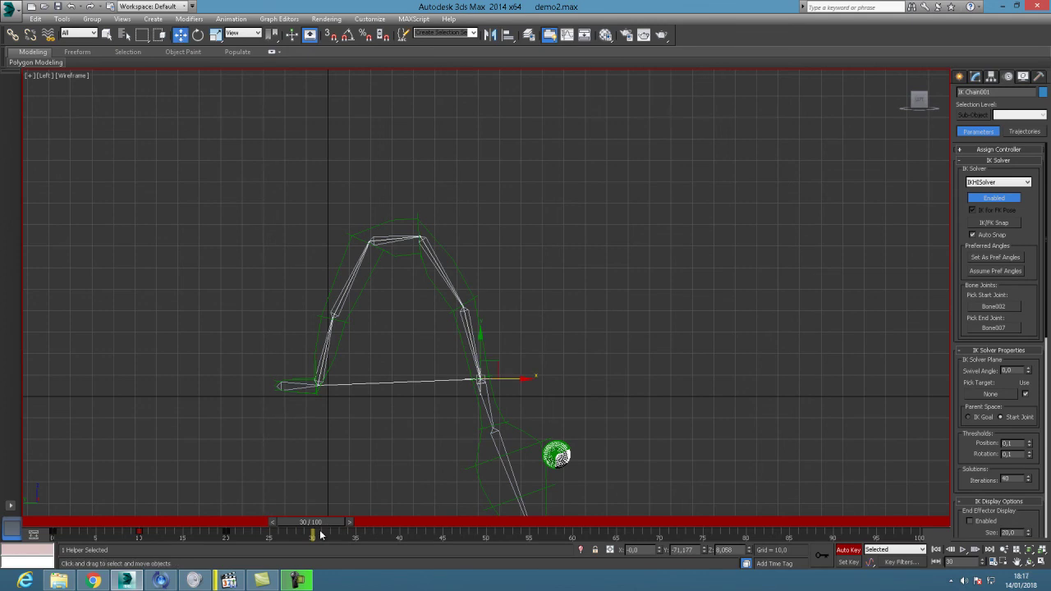
{"action": "left_click_drag", "start_coordinate": [510, 379], "coordinate": [710, 380]}
{"action": "left_click_drag", "start_coordinate": [320, 525], "coordinate": [111, 509]}
- At frame 20, rotate the neck bone, Bone007, to raise the drooping head to a forward-facing pose
{"action": "mouse_move", "coordinate": [239, 515]}
{"action": "left_mouse_down"}
{"action": "mouse_move", "coordinate": [335, 517]}
{"action": "mouse_move", "coordinate": [244, 522]}
{"action": "mouse_move", "coordinate": [254, 522]}
{"action": "left_mouse_up"}
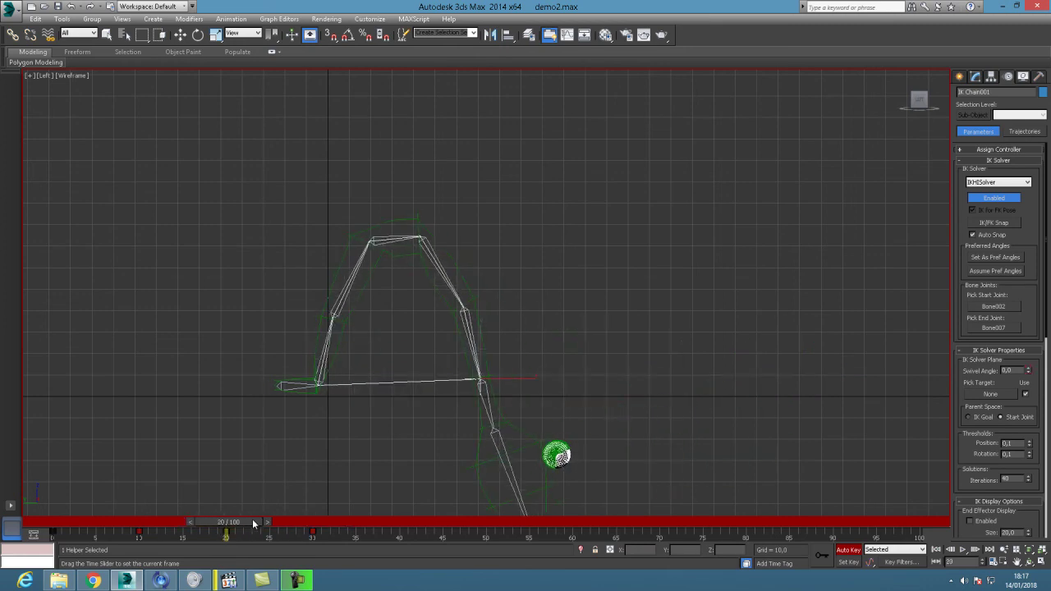
{"action": "key", "text": "w"}
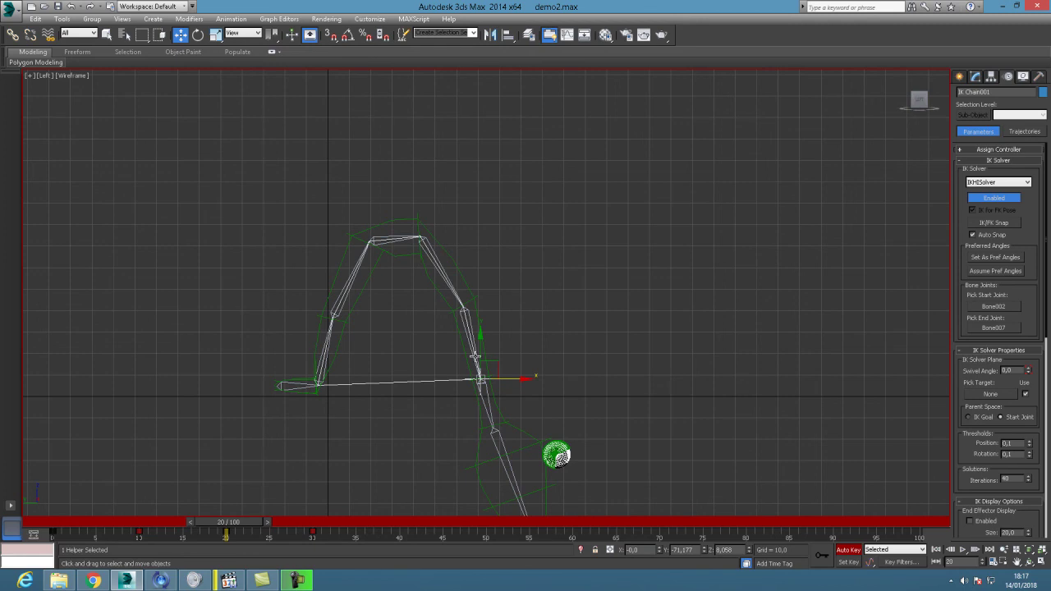
{"action": "left_click", "coordinate": [486, 394]}
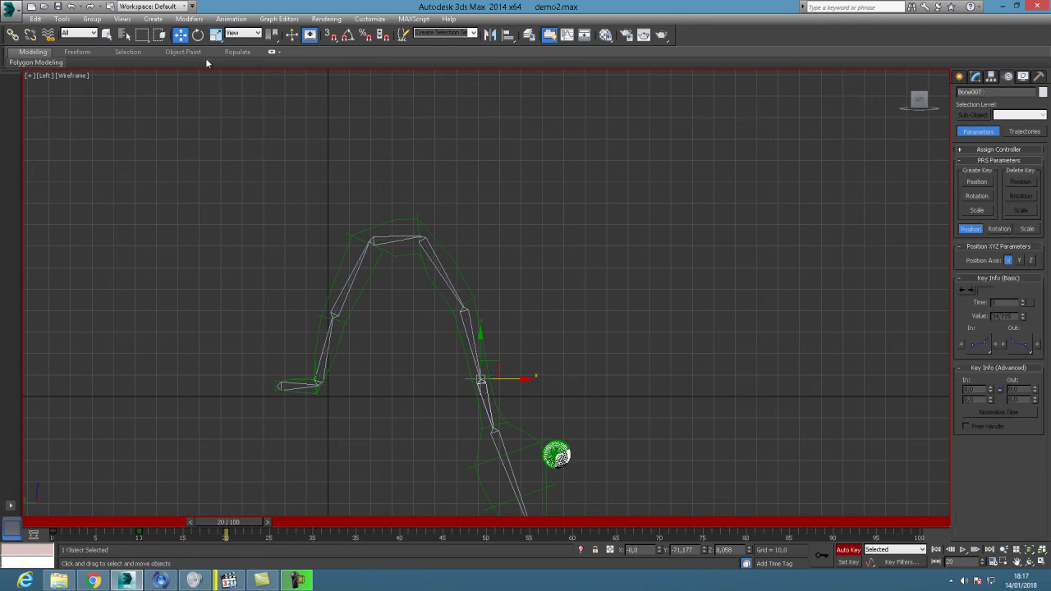
{"action": "left_click", "coordinate": [198, 35]}
{"action": "left_click_drag", "start_coordinate": [556, 452], "coordinate": [569, 319]}
- At frame 30, rotate the neck bone so the upright head lies forward in line with the body
{"action": "left_click_drag", "start_coordinate": [244, 526], "coordinate": [328, 524]}
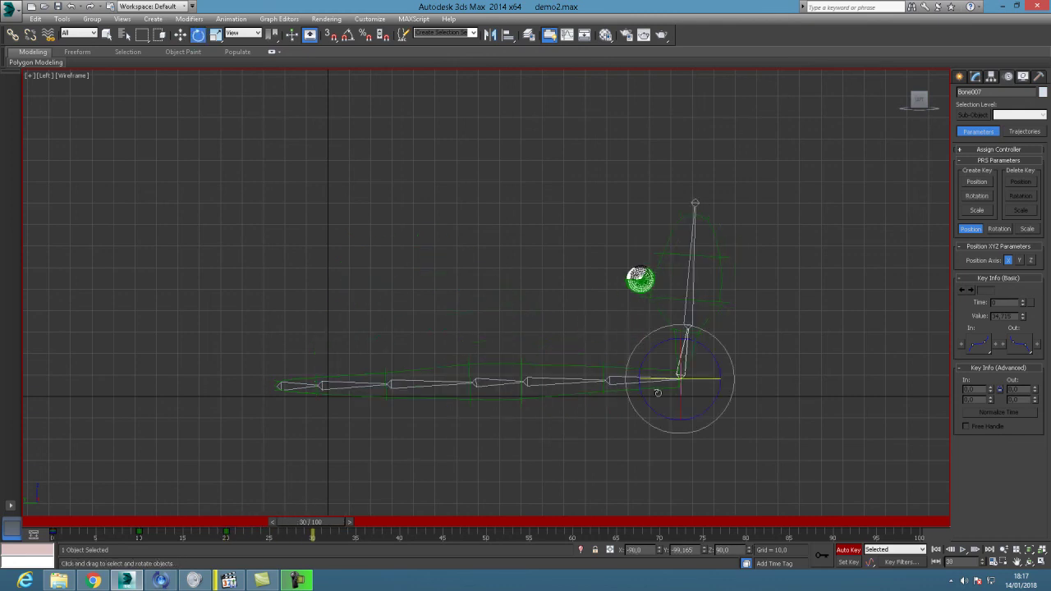
{"action": "left_click_drag", "start_coordinate": [724, 349], "coordinate": [794, 408]}
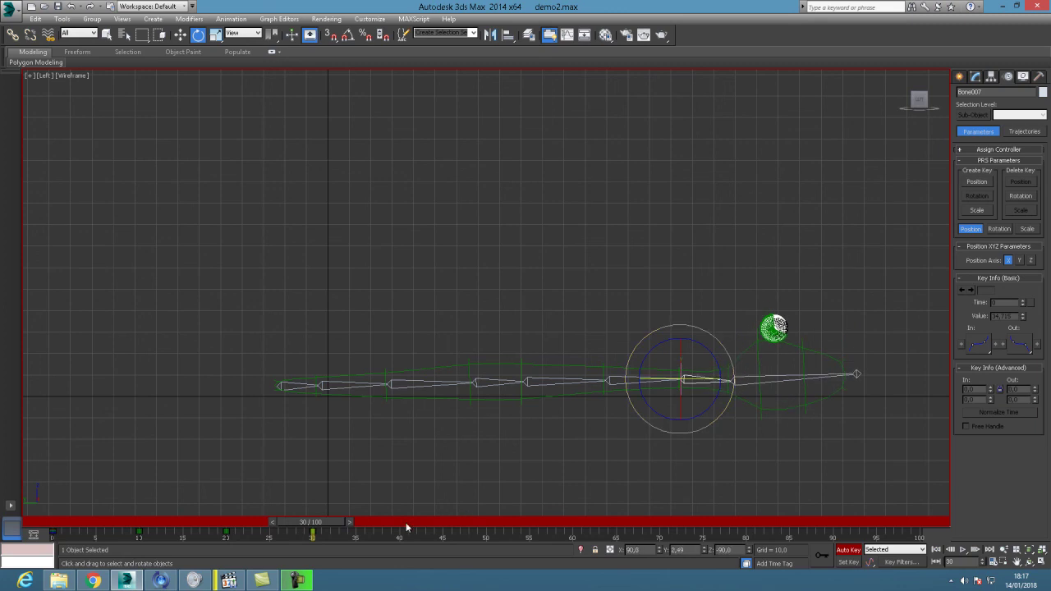
{"action": "mouse_move", "coordinate": [326, 528]}
{"action": "left_mouse_down"}
{"action": "mouse_move", "coordinate": [87, 524]}
{"action": "mouse_move", "coordinate": [338, 526]}
{"action": "mouse_move", "coordinate": [65, 532]}
{"action": "mouse_move", "coordinate": [355, 532]}
{"action": "mouse_move", "coordinate": [332, 531]}
{"action": "left_mouse_up"}
{"action": "key", "text": "e"}
- Set a key on the tail bone, Bone001, at frame 30 to hold it in place
{"action": "left_click", "coordinate": [293, 385]}
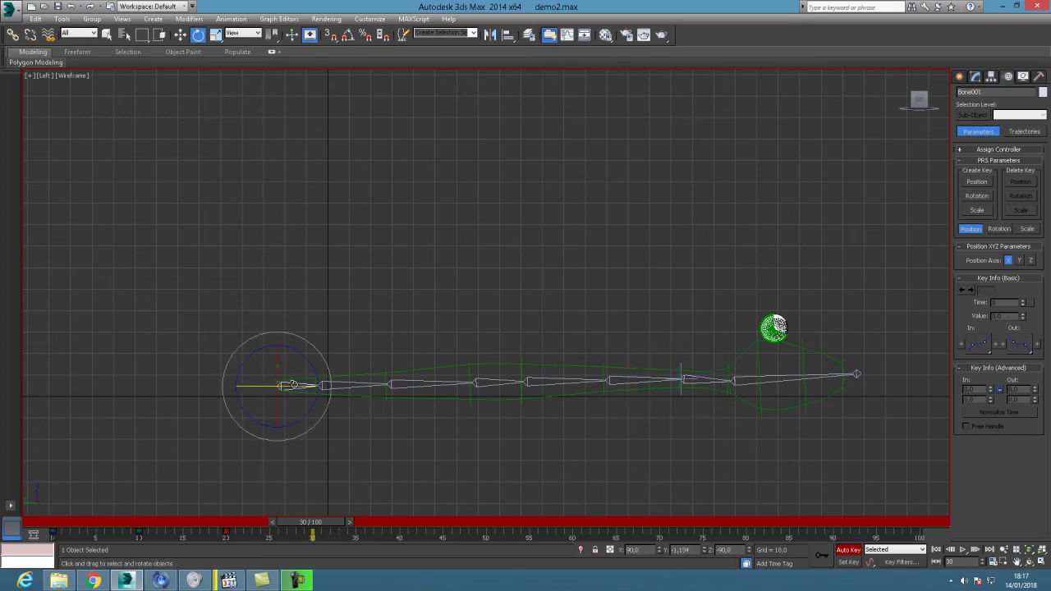
{"action": "left_click", "coordinate": [821, 557]}
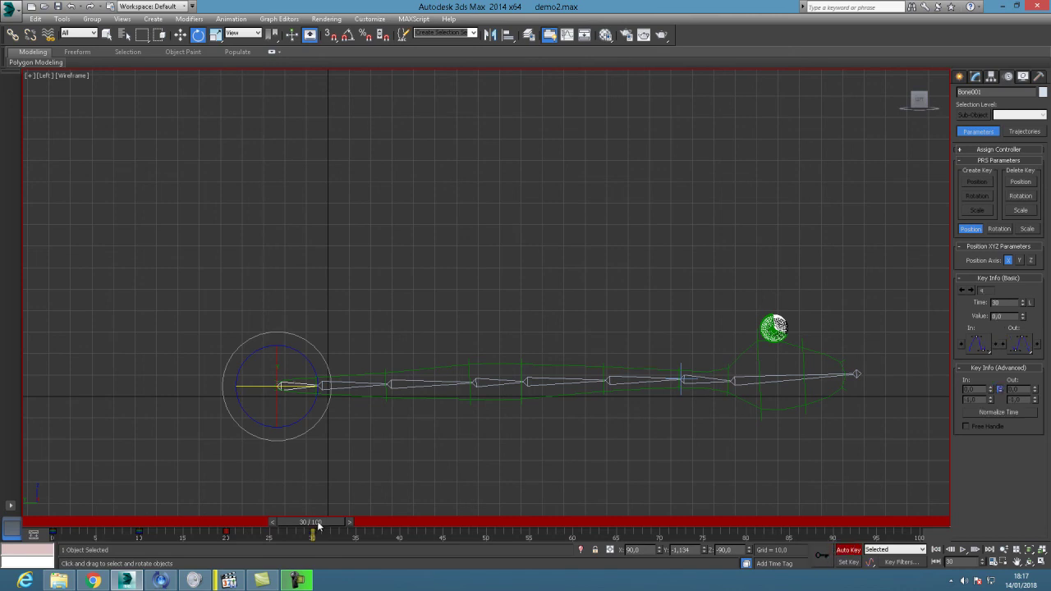
- At frame 40, key the tail bone, Bone001, and move it forward along X until the body arches up
{"action": "left_click_drag", "start_coordinate": [316, 525], "coordinate": [400, 534]}
{"action": "left_click", "coordinate": [821, 557]}
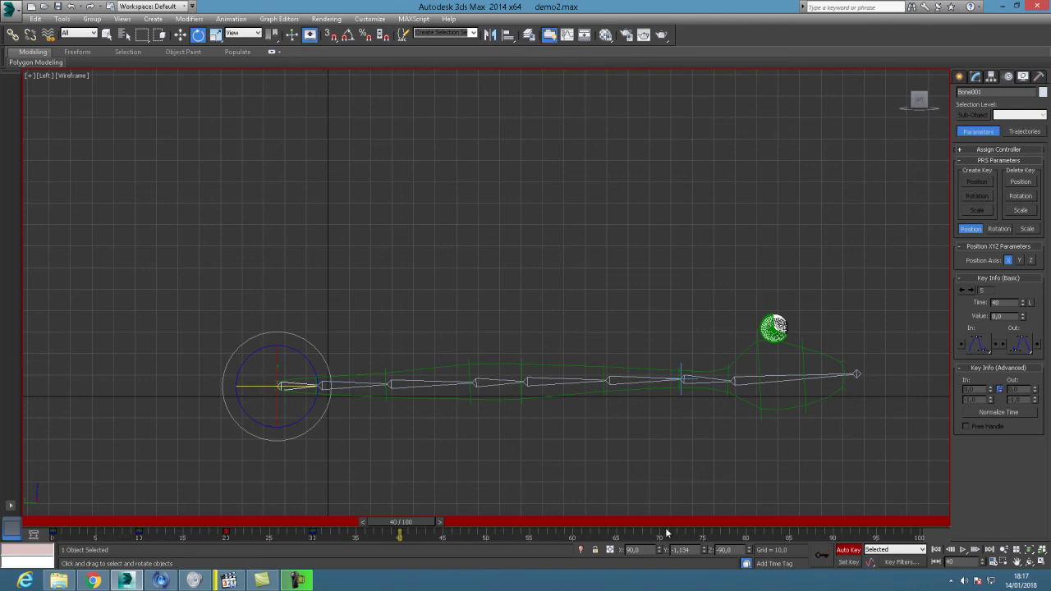
{"action": "left_click", "coordinate": [179, 36]}
{"action": "left_click_drag", "start_coordinate": [780, 329], "coordinate": [769, 449]}
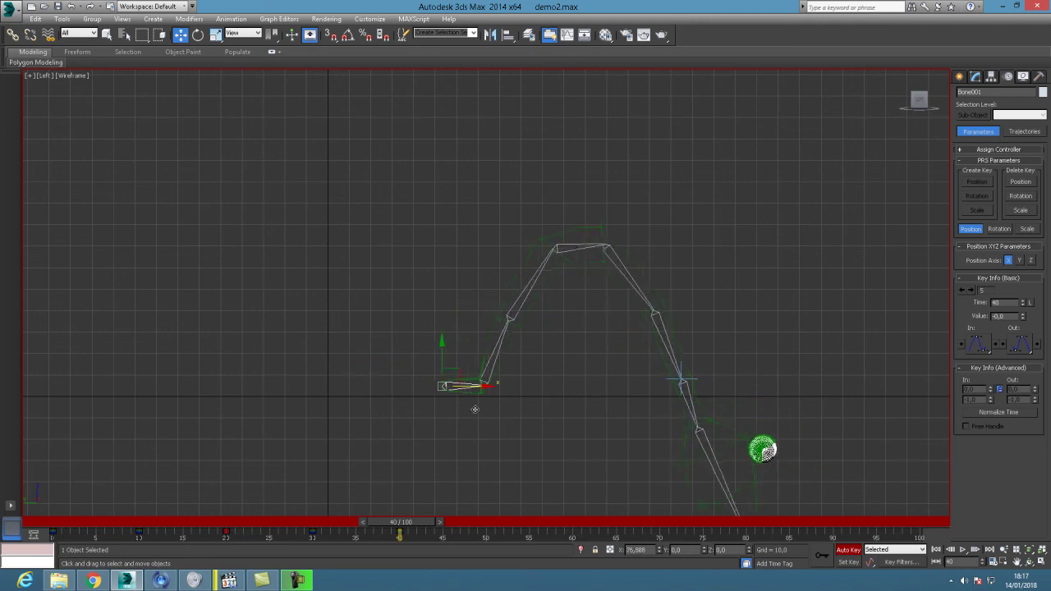
{"action": "mouse_move", "coordinate": [403, 522]}
{"action": "left_mouse_down"}
{"action": "mouse_move", "coordinate": [181, 525]}
{"action": "mouse_move", "coordinate": [91, 504]}
{"action": "mouse_move", "coordinate": [405, 539]}
{"action": "left_mouse_up"}
{"action": "key", "text": "w"}
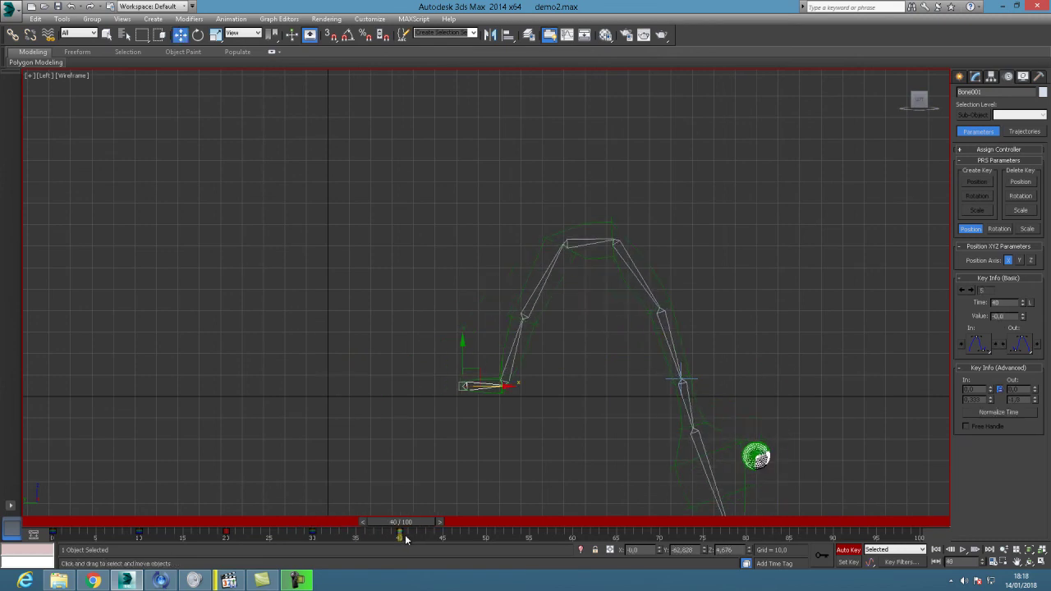
- At frame 40, key the neck bone, Bone007, and rotate it to raise the drooping head to a forward-facing pose
{"action": "left_click", "coordinate": [689, 393]}
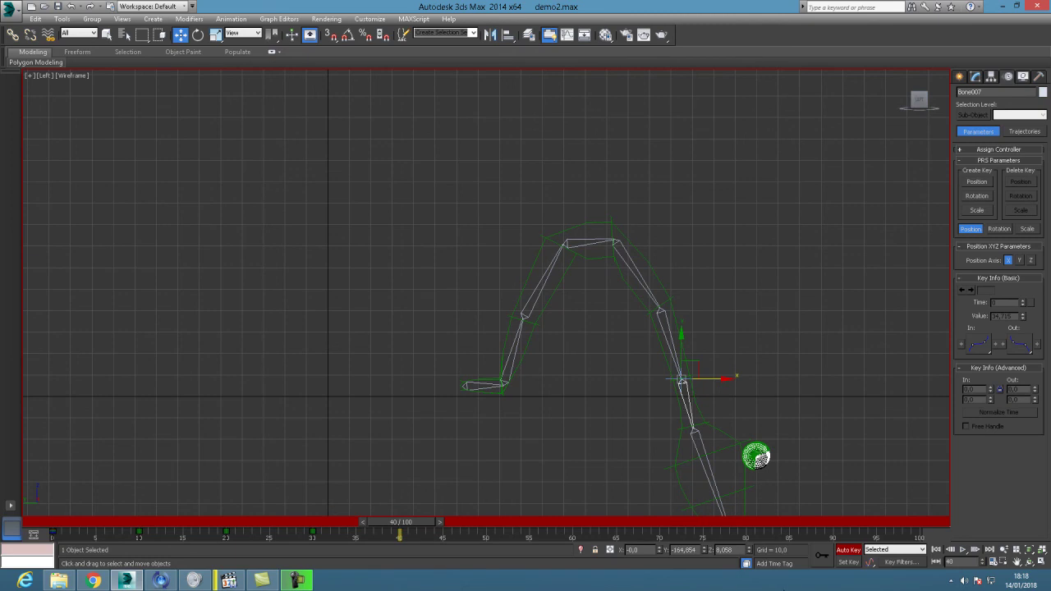
{"action": "left_click", "coordinate": [822, 555]}
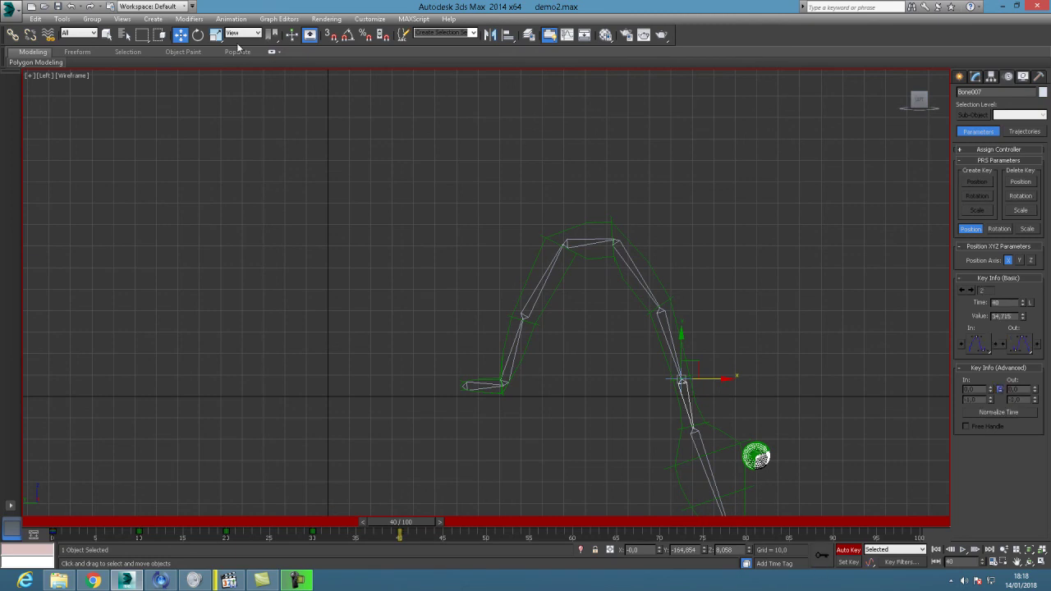
{"action": "left_click", "coordinate": [205, 38]}
{"action": "left_click_drag", "start_coordinate": [756, 457], "coordinate": [759, 305]}
{"action": "mouse_move", "coordinate": [428, 519]}
{"action": "left_mouse_down"}
{"action": "mouse_move", "coordinate": [45, 507]}
{"action": "mouse_move", "coordinate": [218, 522]}
{"action": "mouse_move", "coordinate": [473, 522]}
{"action": "mouse_move", "coordinate": [96, 515]}
{"action": "mouse_move", "coordinate": [419, 524]}
{"action": "left_mouse_up"}
{"action": "key", "text": "e"}
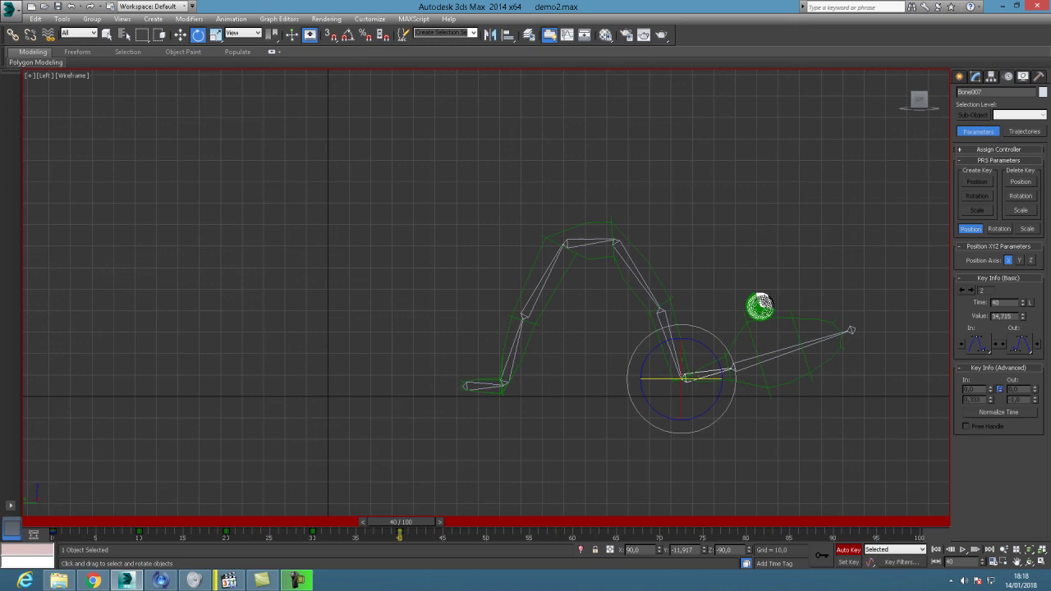
- Maximize the perspective view and scrub the timeline onward from frame 40 to review the worm's crawl
{"action": "left_click", "coordinate": [1040, 562]}
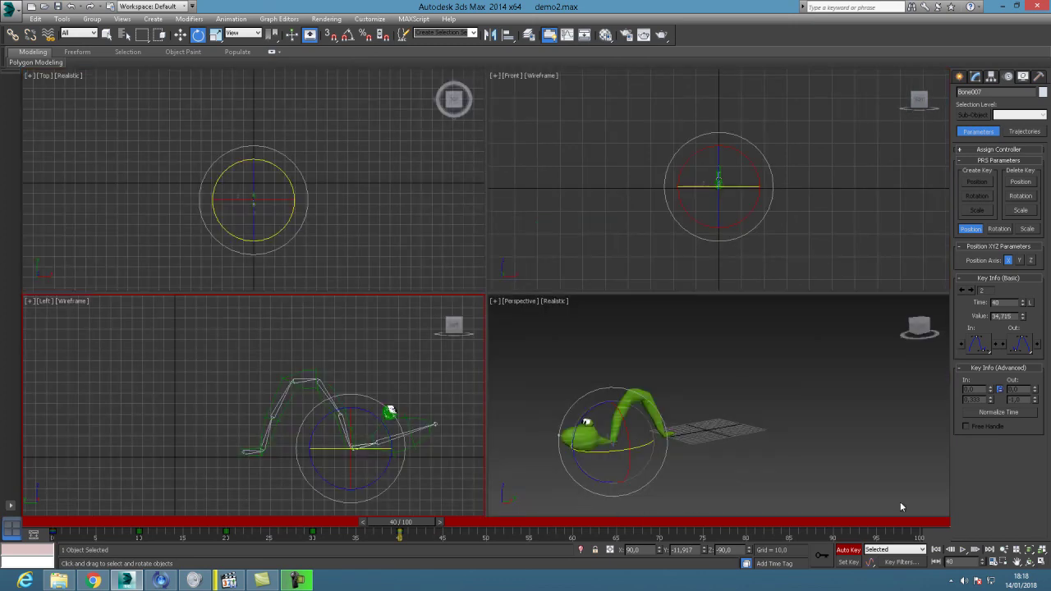
{"action": "left_click", "coordinate": [1041, 563]}
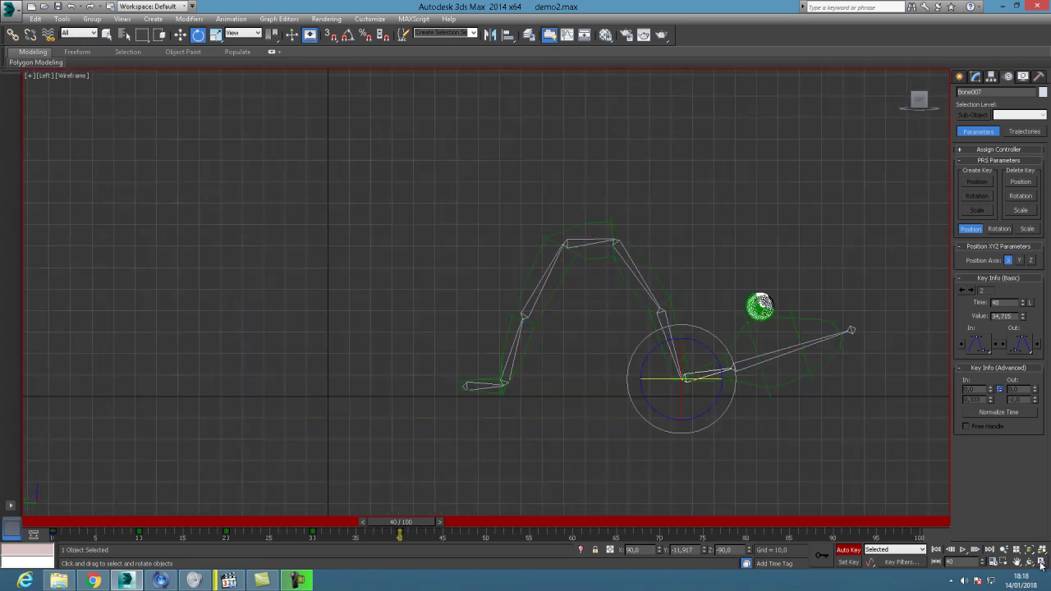
{"action": "left_click", "coordinate": [1041, 564]}
{"action": "left_click", "coordinate": [907, 477]}
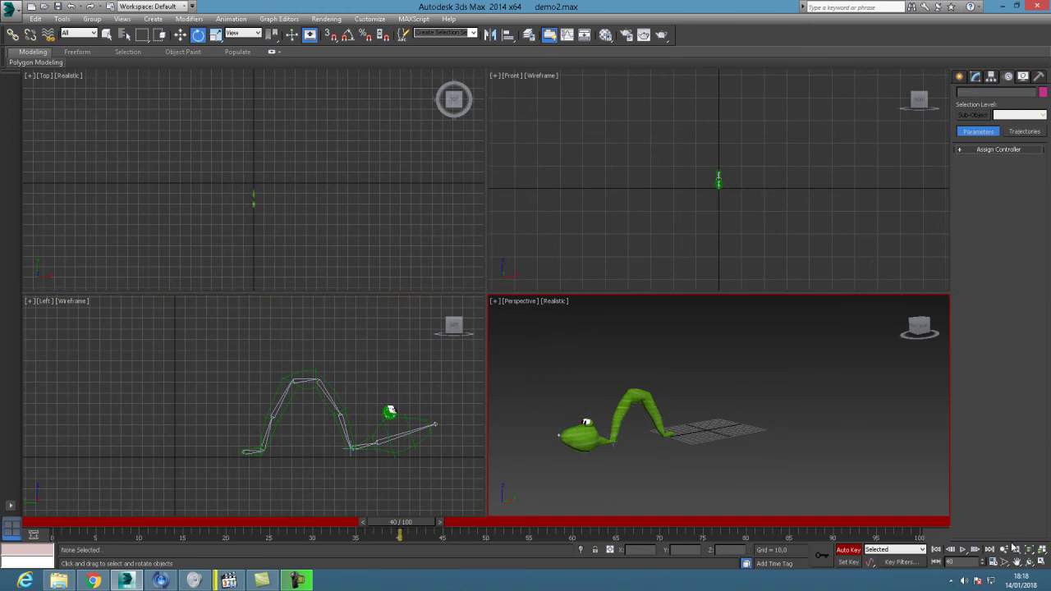
{"action": "left_click", "coordinate": [1041, 563]}
{"action": "left_click_drag", "start_coordinate": [405, 527], "coordinate": [457, 527]}
{"action": "key", "text": "e"}
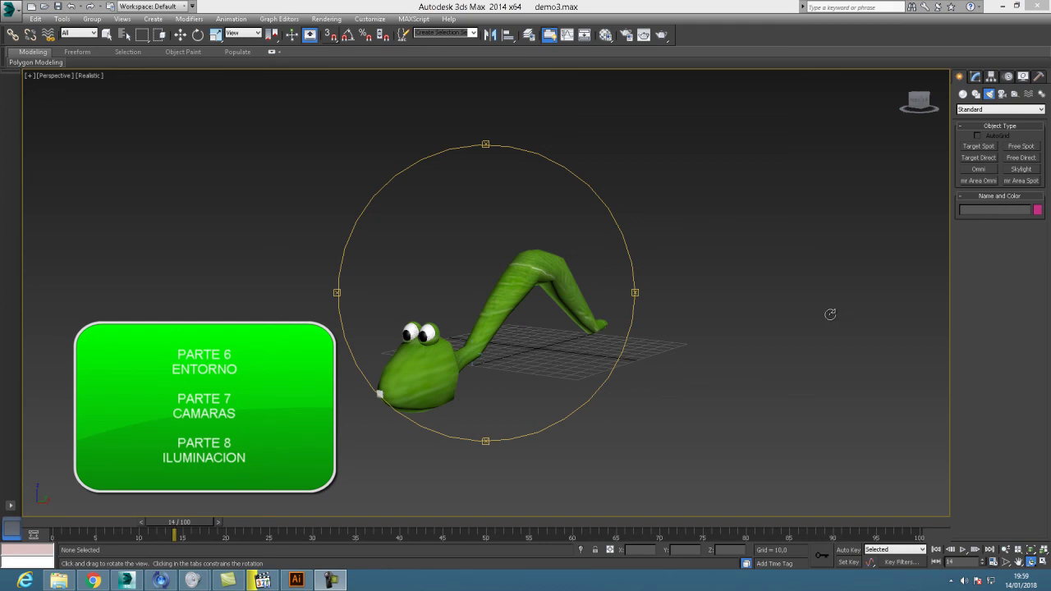
- Draw a large box around the worm from the top view as its room and scale it up uniformly to about 152%
{"action": "key", "text": "alt+w"}
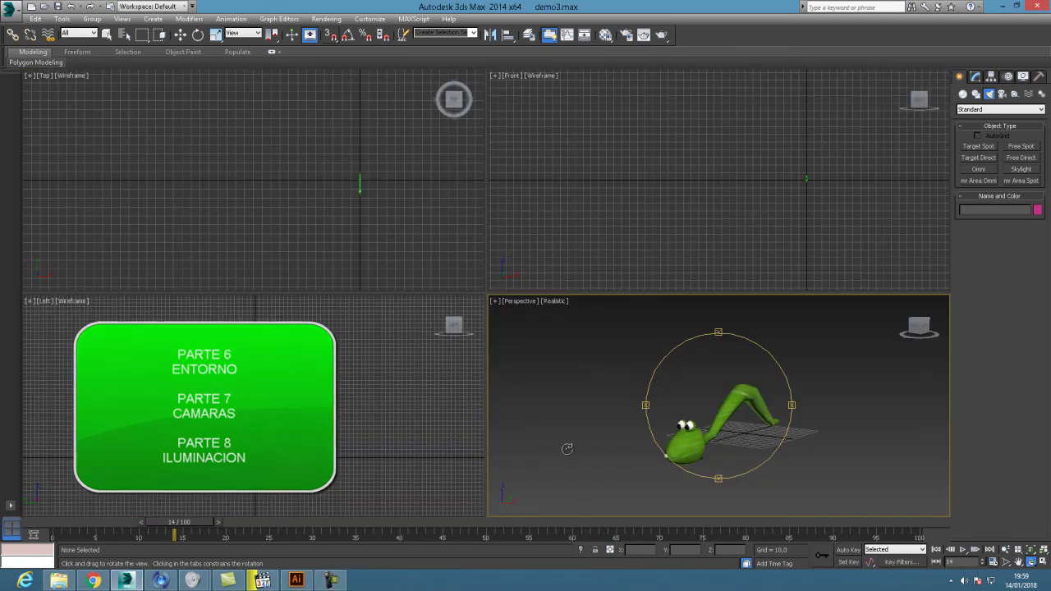
{"action": "left_click", "coordinate": [180, 35]}
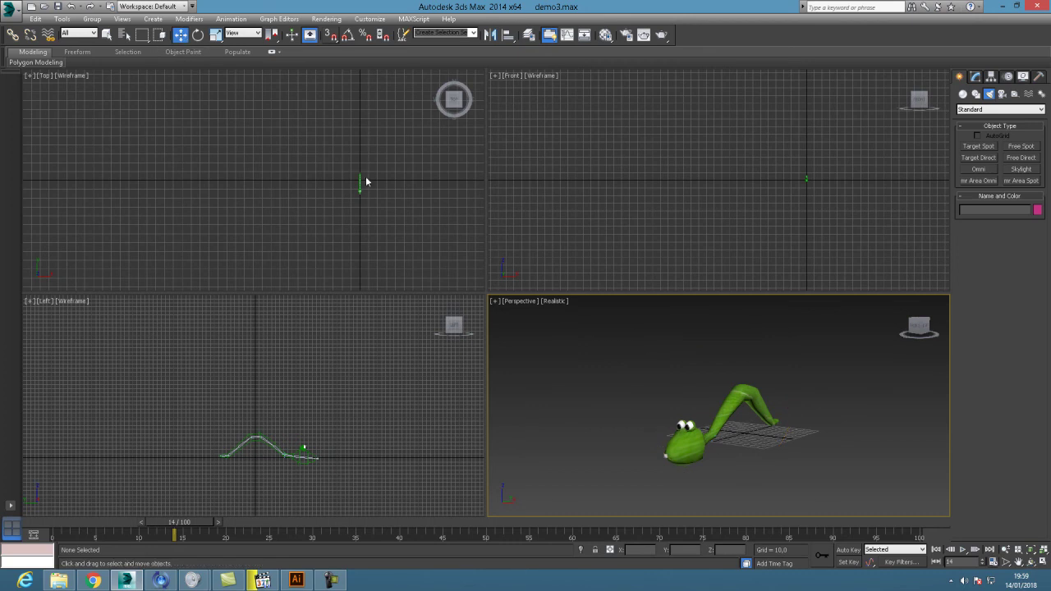
{"action": "left_click", "coordinate": [1020, 563]}
{"action": "left_click_drag", "start_coordinate": [406, 205], "coordinate": [289, 193]}
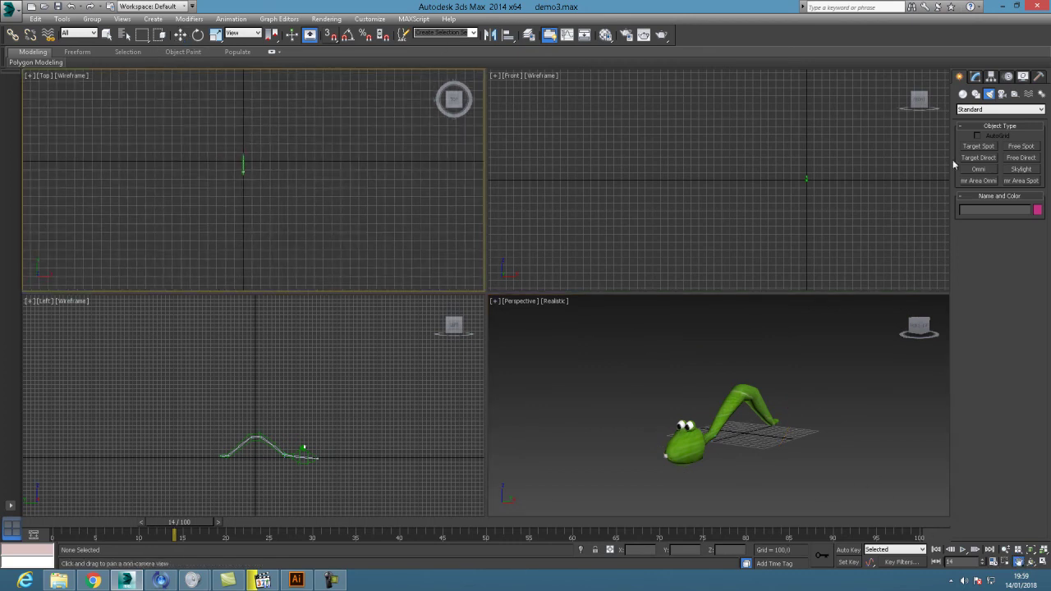
{"action": "left_click", "coordinate": [963, 94]}
{"action": "left_click", "coordinate": [978, 145]}
{"action": "left_click_drag", "start_coordinate": [191, 118], "coordinate": [309, 222]}
{"action": "left_click", "coordinate": [321, 117]}
{"action": "left_click", "coordinate": [215, 35]}
{"action": "left_click_drag", "start_coordinate": [252, 147], "coordinate": [252, 129]}
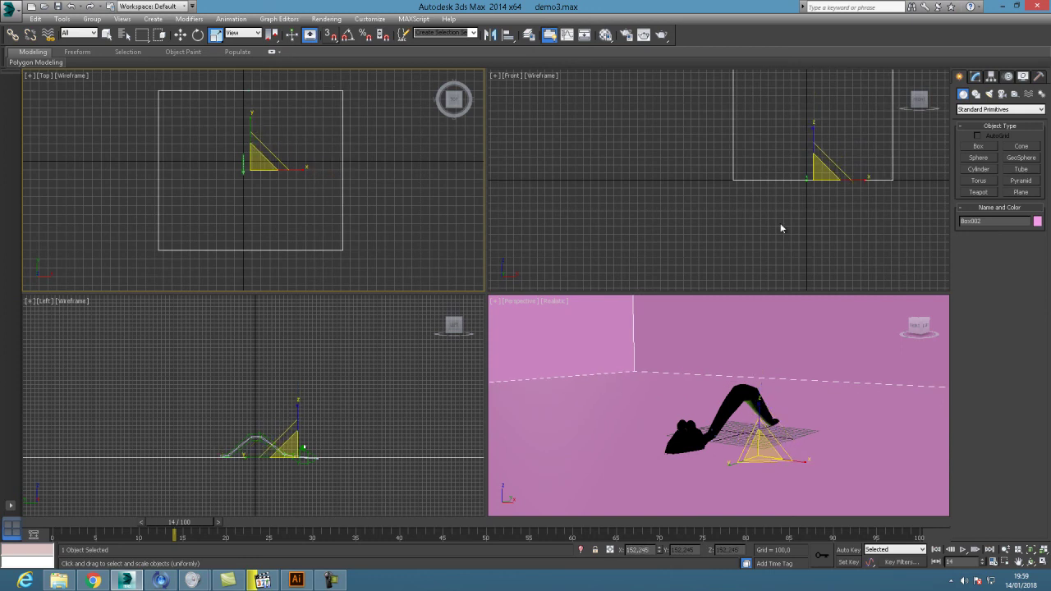
- Place a target camera inside the box from the front view, above the worm and aimed down toward the floor
{"action": "left_click", "coordinate": [1005, 549]}
{"action": "left_click_drag", "start_coordinate": [806, 193], "coordinate": [756, 263]}
{"action": "left_click_drag", "start_coordinate": [361, 406], "coordinate": [366, 542]}
{"action": "left_click", "coordinate": [1019, 562]}
{"action": "left_click_drag", "start_coordinate": [459, 433], "coordinate": [367, 483]}
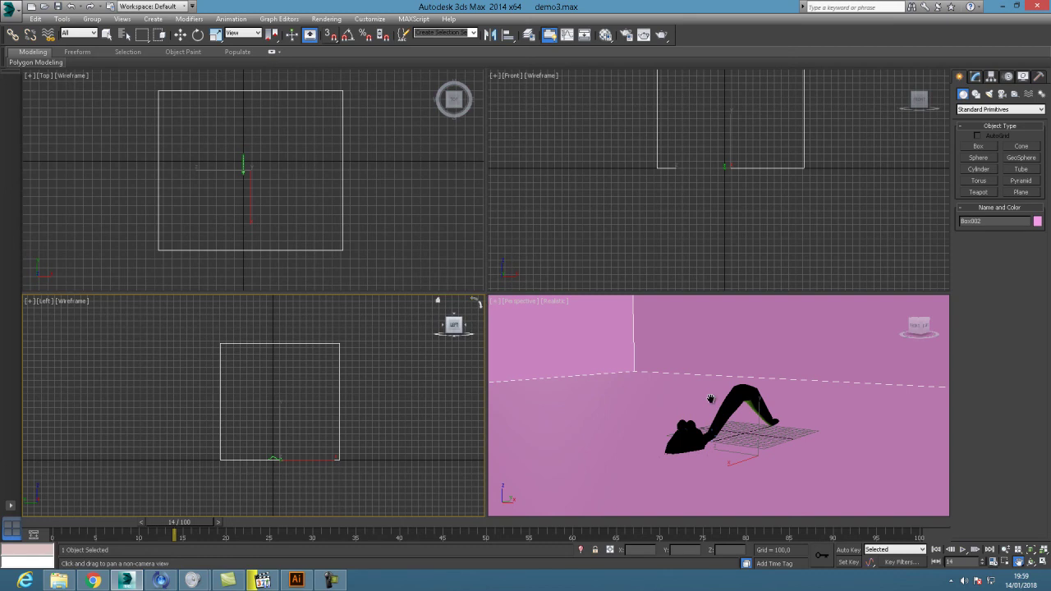
{"action": "left_click", "coordinate": [1002, 95]}
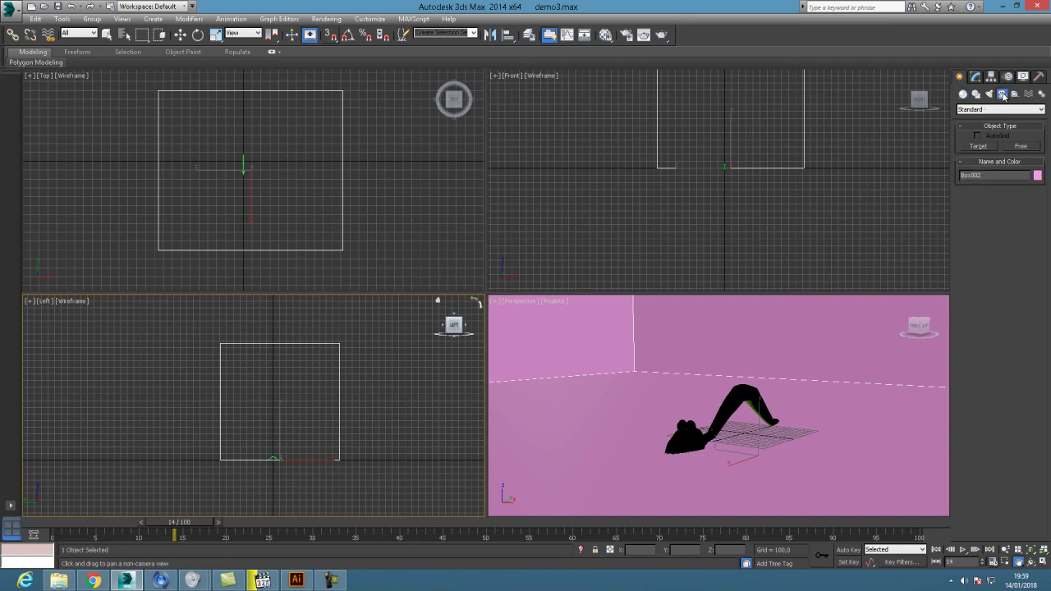
{"action": "left_click", "coordinate": [980, 146]}
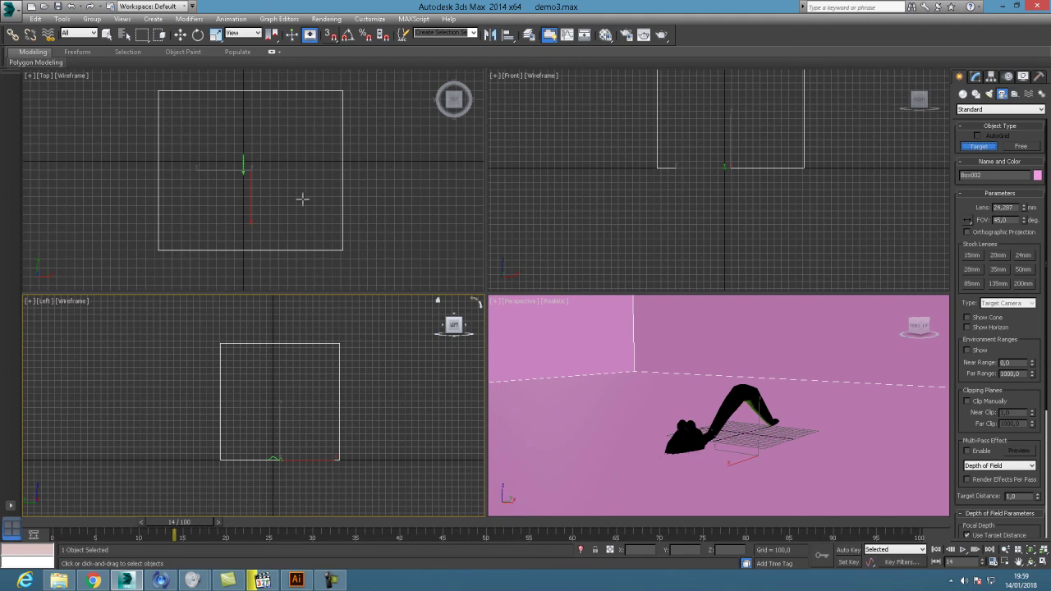
{"action": "left_click_drag", "start_coordinate": [709, 144], "coordinate": [757, 168]}
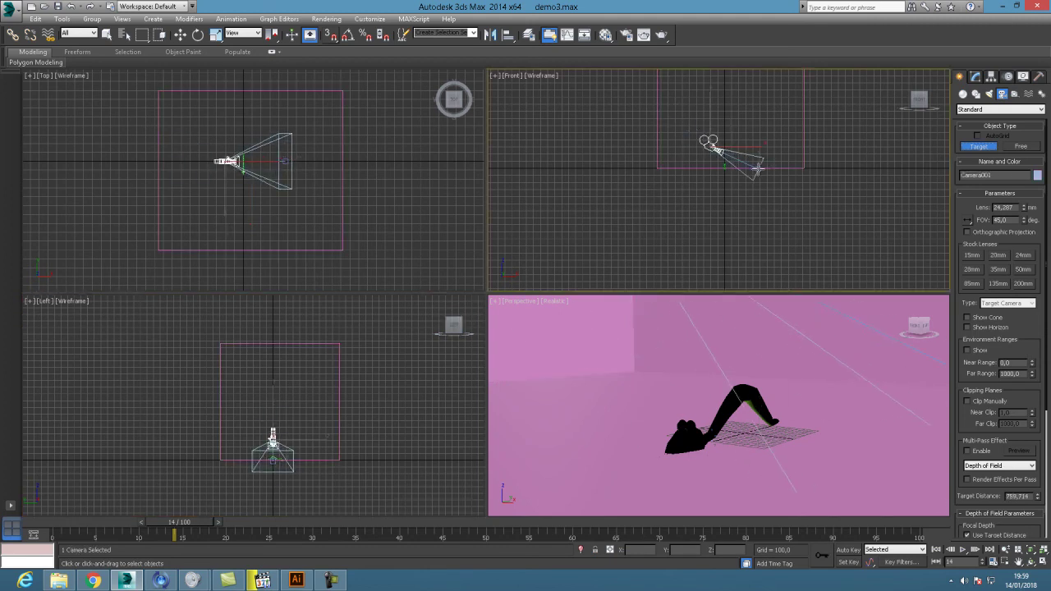
- In the front view, move the camera farther back and higher, and move its target onto the worm
{"action": "left_click", "coordinate": [1005, 549]}
{"action": "left_click_drag", "start_coordinate": [826, 146], "coordinate": [825, 109]}
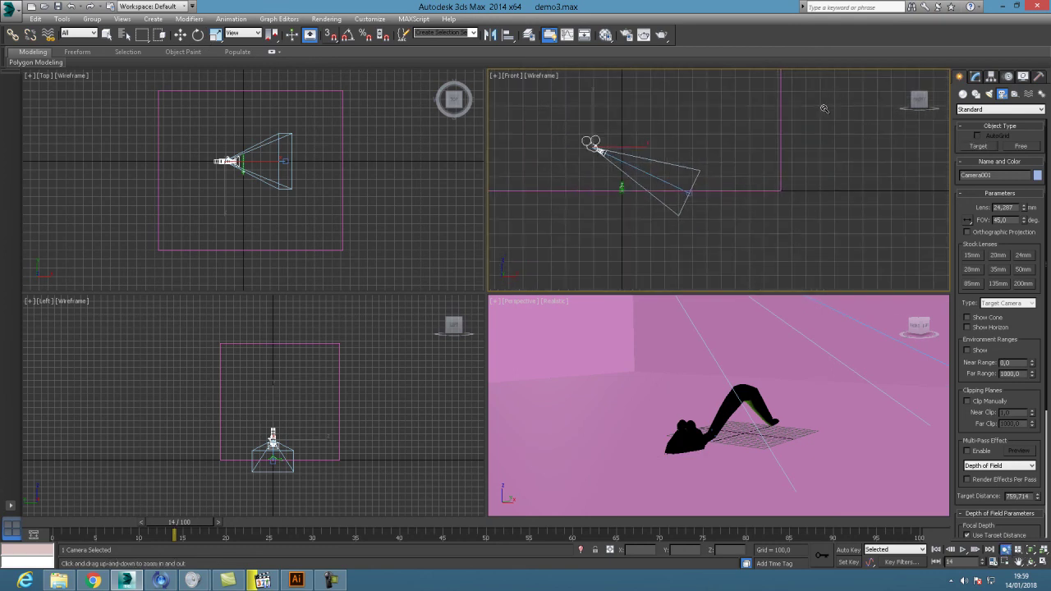
{"action": "left_click", "coordinate": [179, 35]}
{"action": "left_click_drag", "start_coordinate": [607, 142], "coordinate": [543, 110]}
{"action": "left_click_drag", "start_coordinate": [690, 196], "coordinate": [620, 187]}
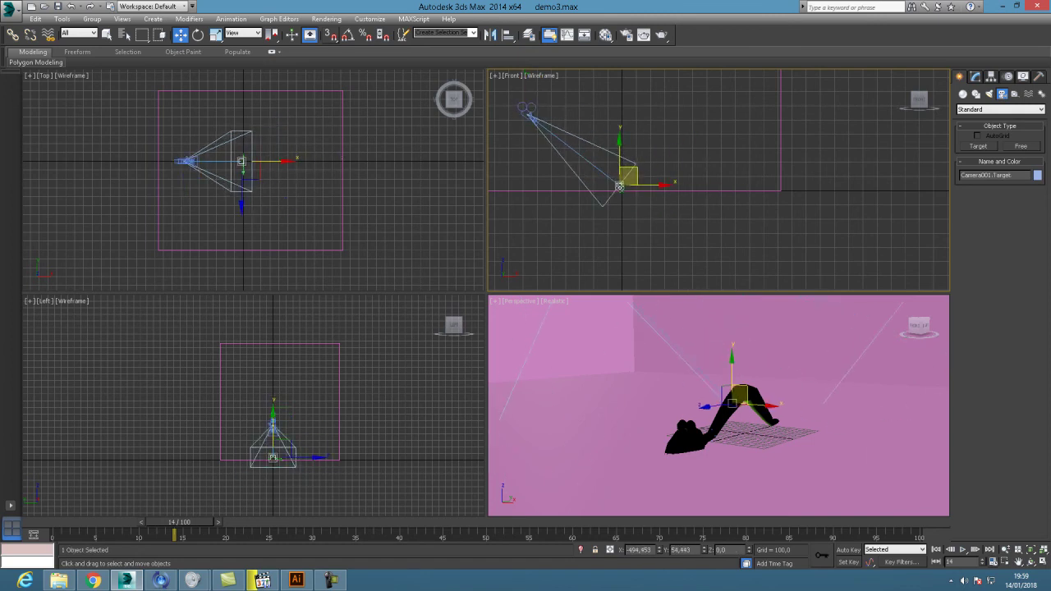
- Switch the perspective viewport to the Camera001 view
{"action": "left_click", "coordinate": [520, 308]}
{"action": "left_click", "coordinate": [525, 303]}
{"action": "mouse_move", "coordinate": [574, 313]}
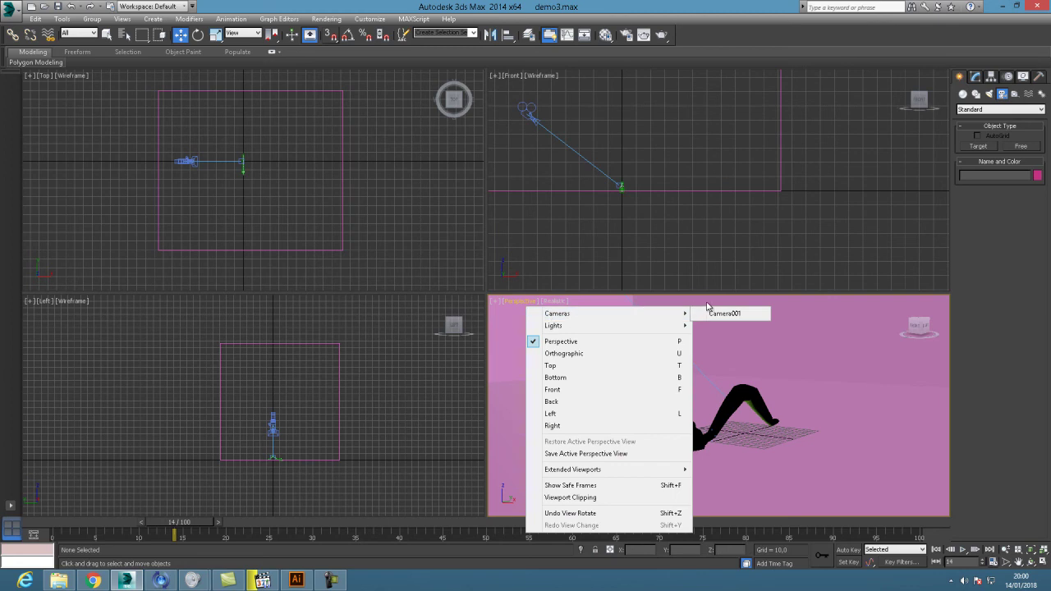
{"action": "mouse_move", "coordinate": [680, 312]}
{"action": "left_click", "coordinate": [717, 313]}
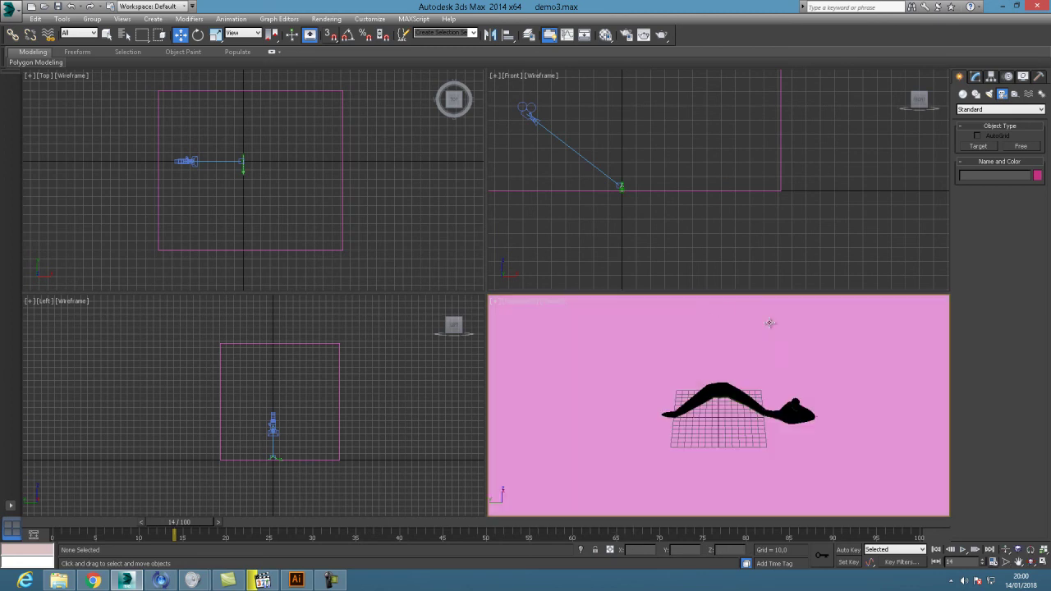
- Reposition the camera and its target for a closer three-quarter view of the worm, lowering the camera to about Z 176
{"action": "left_click", "coordinate": [187, 159]}
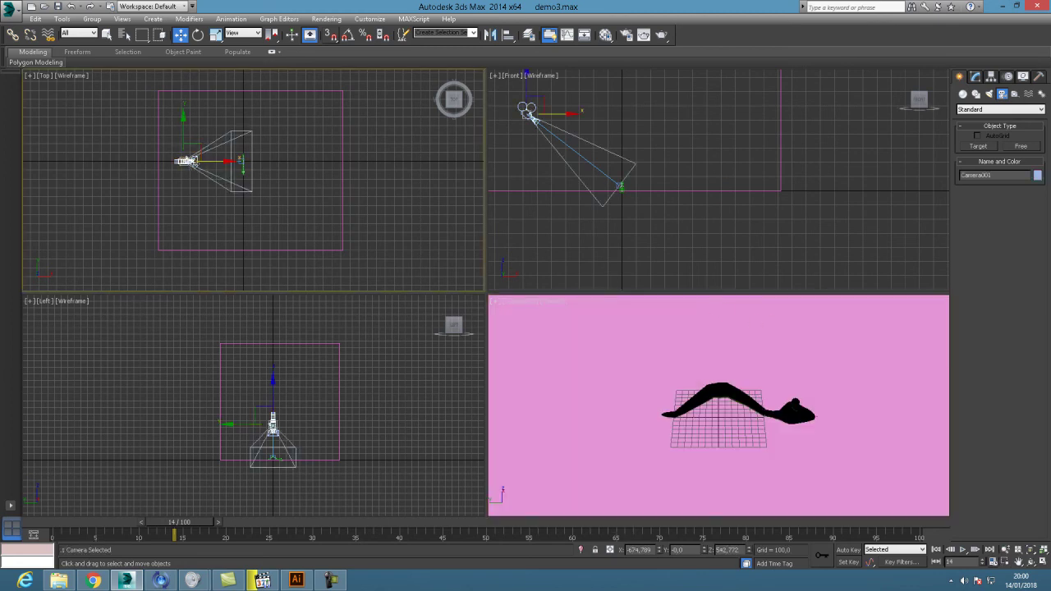
{"action": "left_click_drag", "start_coordinate": [189, 157], "coordinate": [196, 190]}
{"action": "left_click", "coordinate": [241, 160]}
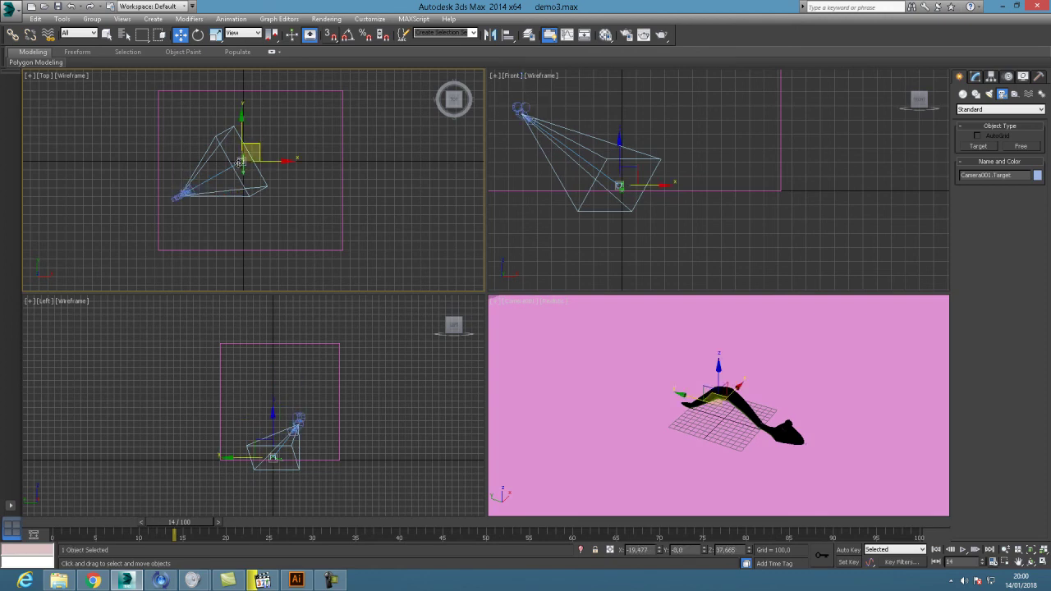
{"action": "left_click_drag", "start_coordinate": [243, 160], "coordinate": [243, 181]}
{"action": "left_click", "coordinate": [183, 194]}
{"action": "left_click_drag", "start_coordinate": [182, 194], "coordinate": [210, 205]}
{"action": "left_click", "coordinate": [567, 113]}
{"action": "left_click_drag", "start_coordinate": [567, 114], "coordinate": [565, 160]}
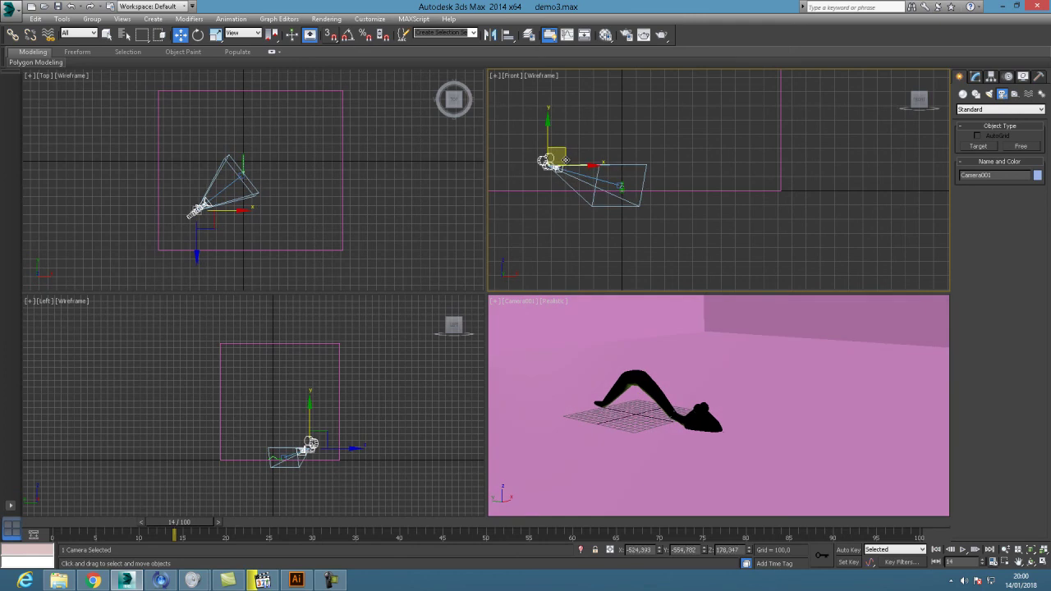
- Create an Omni light at floor level inside the box, beside the worm's head, from the top view
{"action": "left_click", "coordinate": [697, 360]}
{"action": "left_click", "coordinate": [989, 94]}
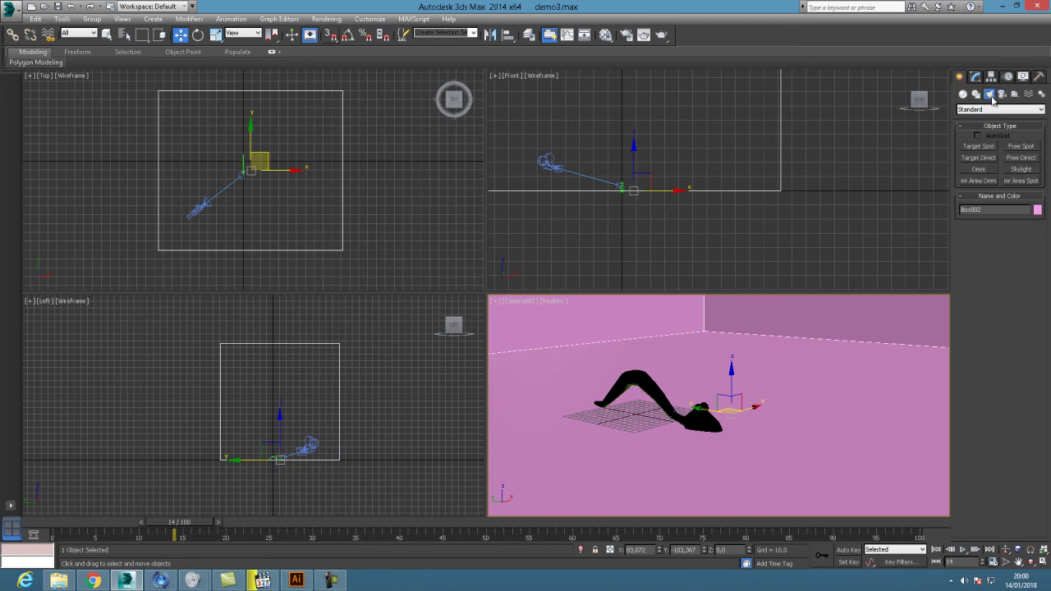
{"action": "left_click", "coordinate": [986, 170]}
{"action": "left_click", "coordinate": [277, 189]}
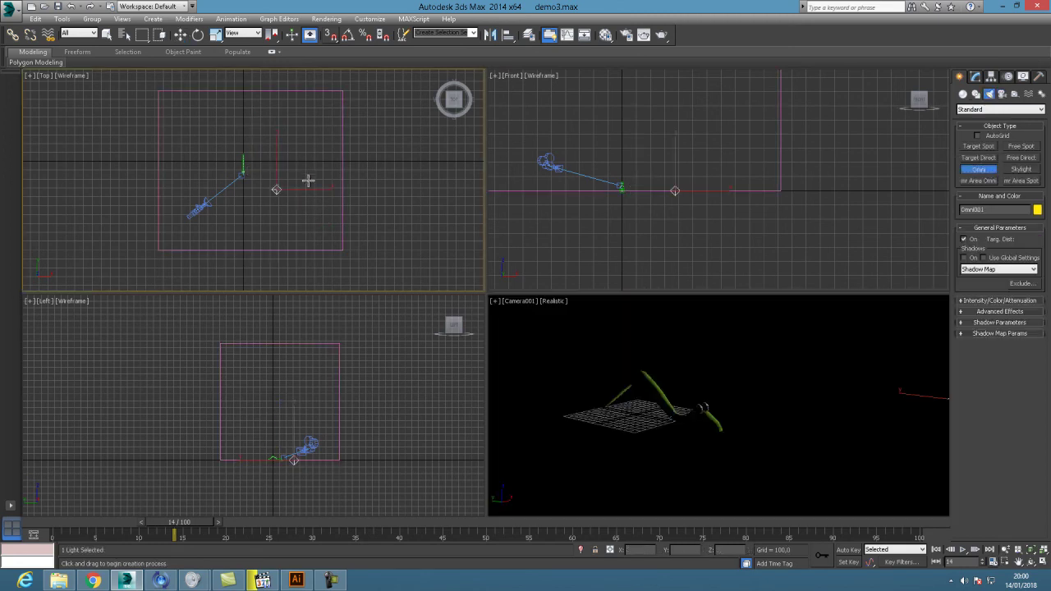
- Raise the Omni light to about Z 1093 and move it to the camera's side of the worm, at about X -568
{"action": "left_click", "coordinate": [180, 34]}
{"action": "left_click", "coordinate": [322, 423]}
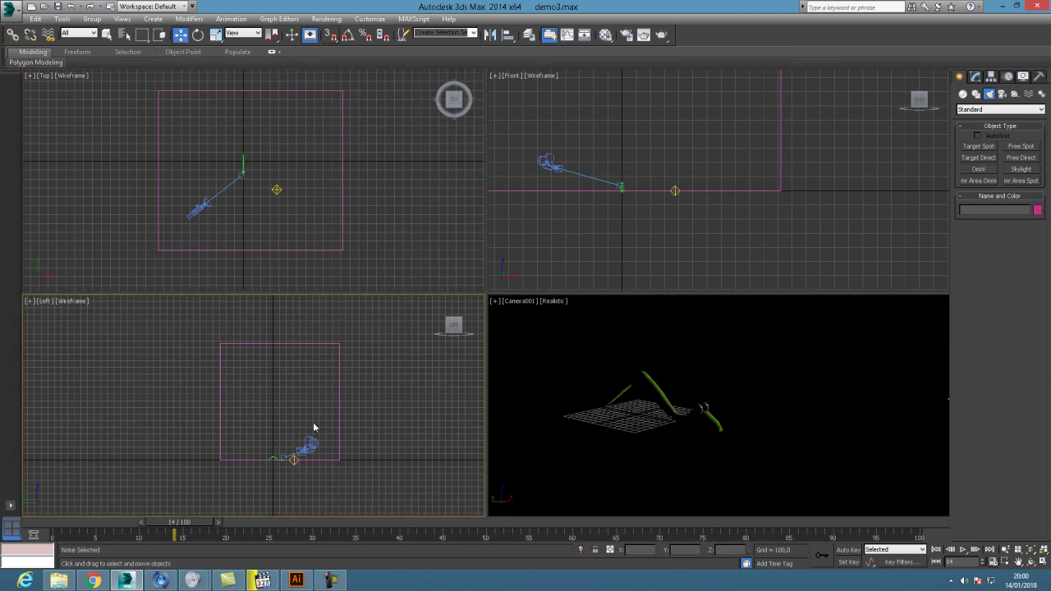
{"action": "left_click", "coordinate": [295, 461]}
{"action": "left_click_drag", "start_coordinate": [279, 420], "coordinate": [281, 398]}
{"action": "type", "text": "0"}
{"action": "key", "text": "Return"}
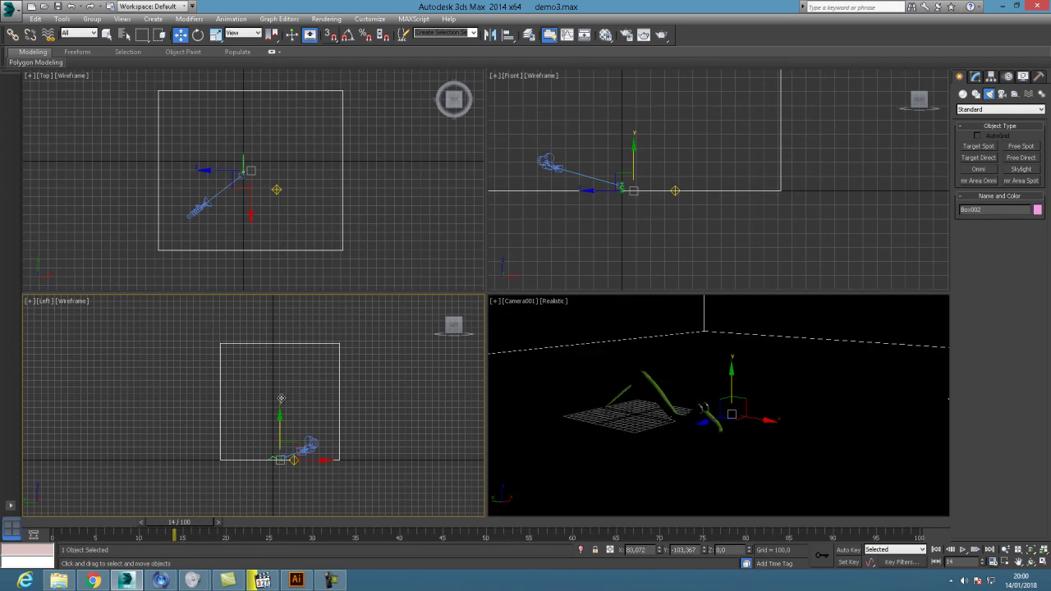
{"action": "left_click", "coordinate": [293, 462]}
{"action": "left_click_drag", "start_coordinate": [309, 447], "coordinate": [303, 373]}
{"action": "left_click", "coordinate": [279, 180]}
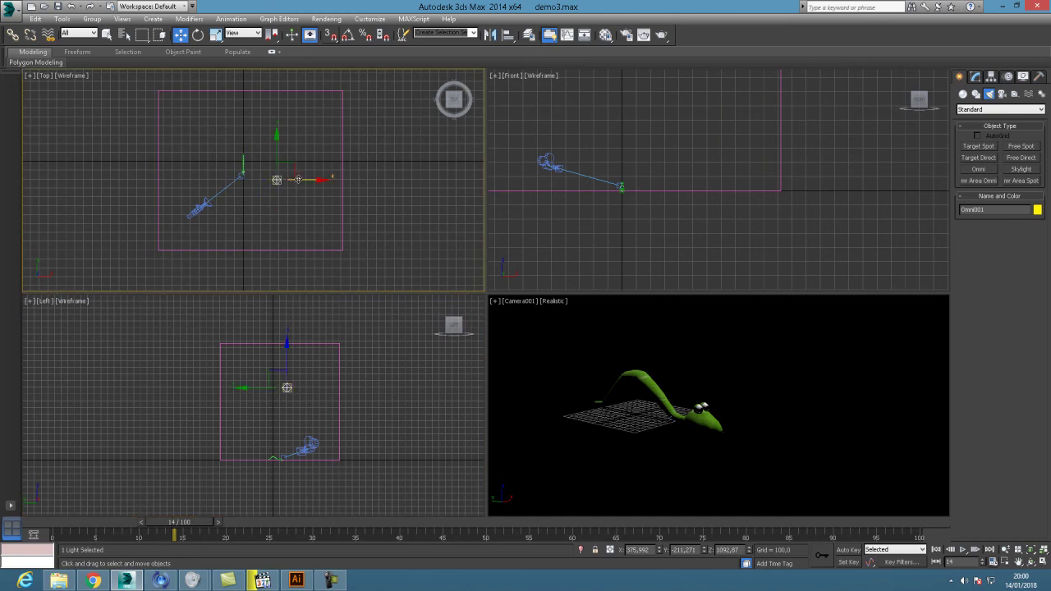
{"action": "left_click_drag", "start_coordinate": [294, 175], "coordinate": [211, 174]}
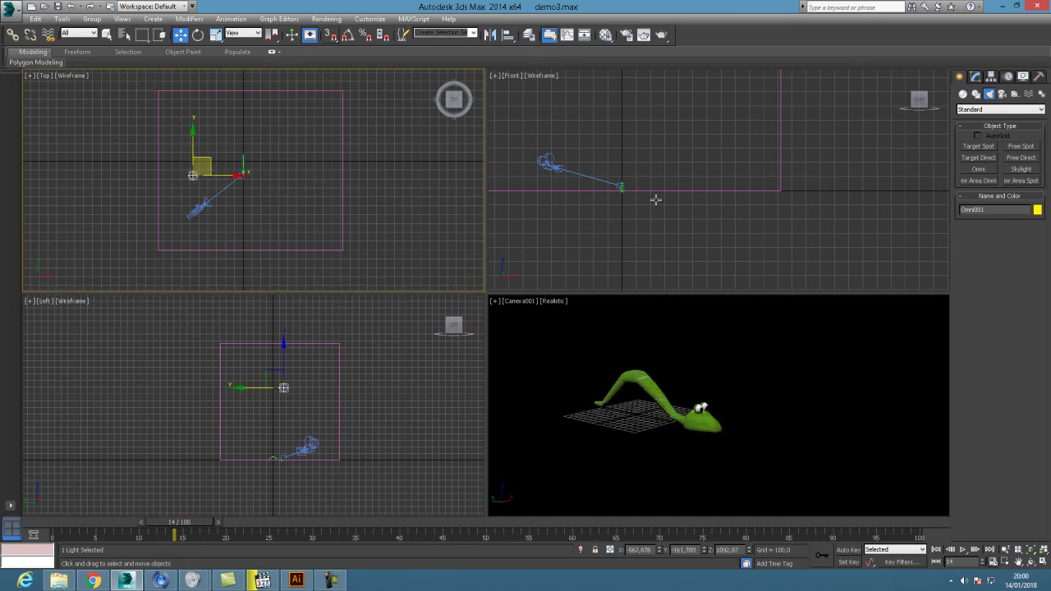
- Create a Target Spot light aimed down at the worm from the side opposite the camera, and move it outward toward the box's front corner
{"action": "left_click", "coordinate": [979, 146]}
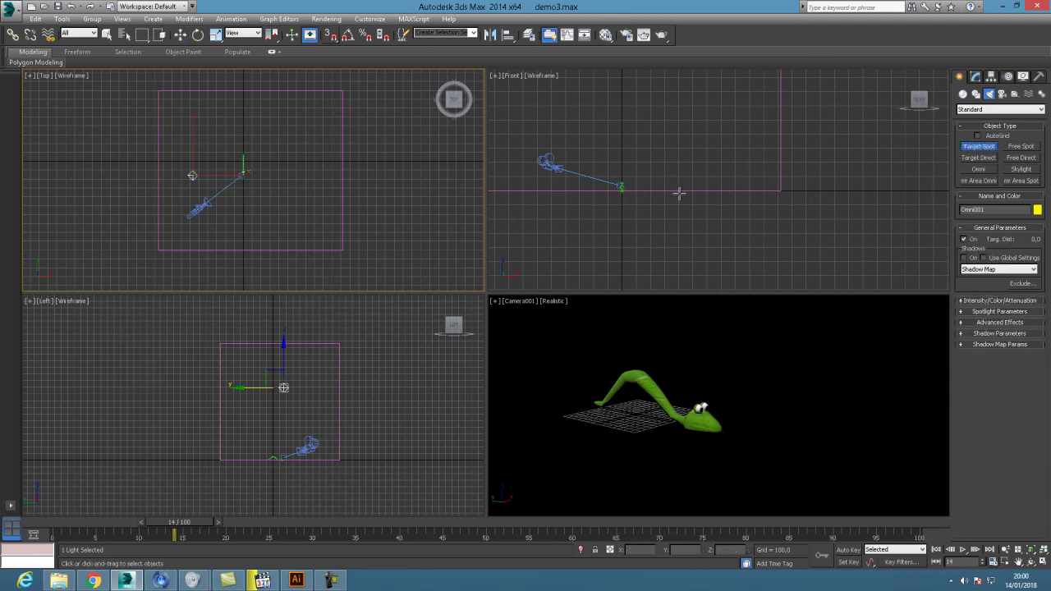
{"action": "left_click_drag", "start_coordinate": [699, 114], "coordinate": [624, 175]}
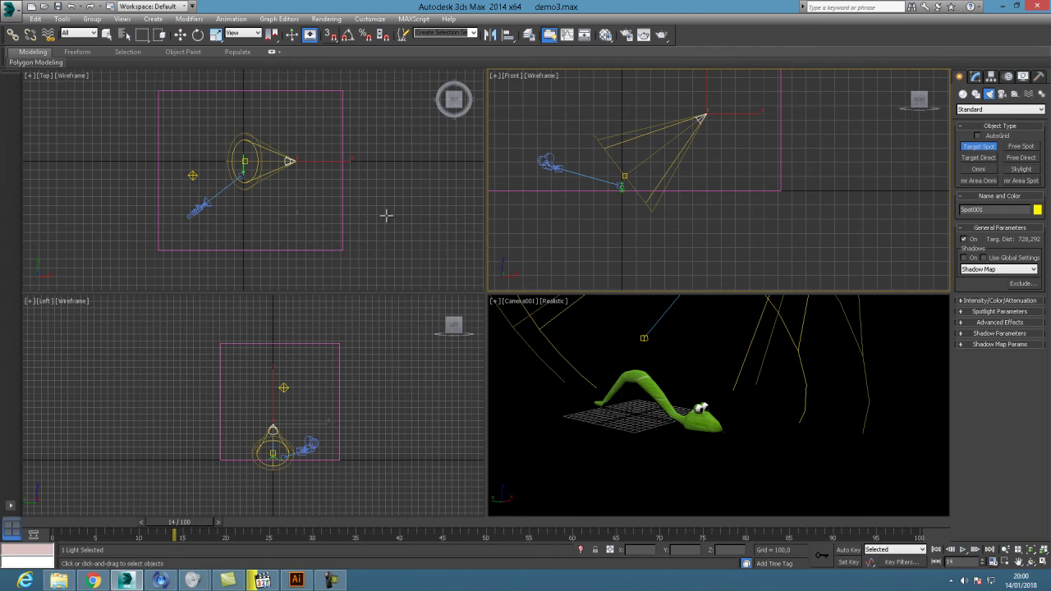
{"action": "left_click", "coordinate": [180, 35]}
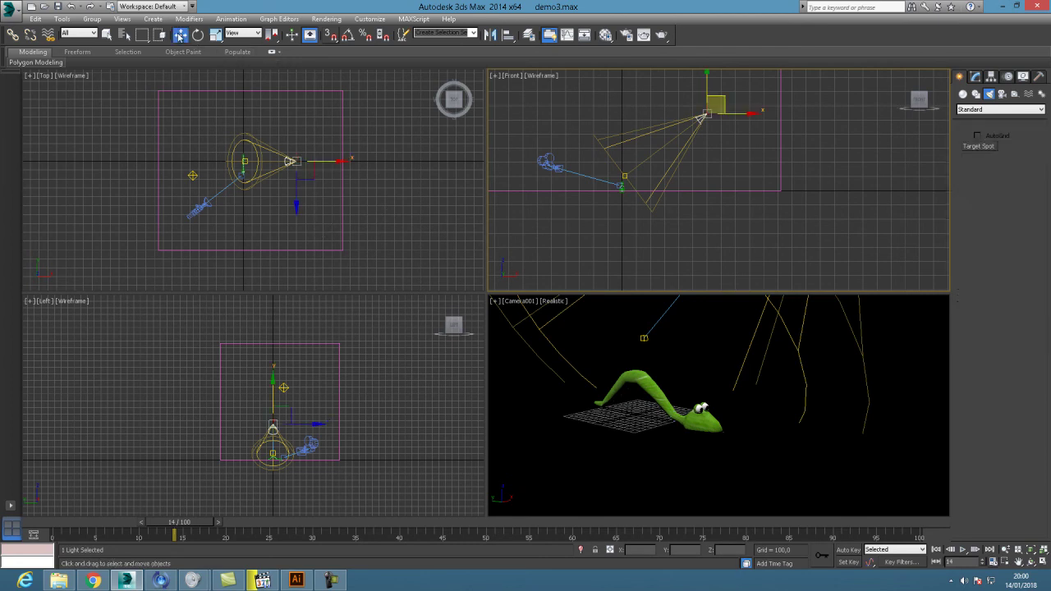
{"action": "left_click", "coordinate": [302, 164]}
{"action": "left_click_drag", "start_coordinate": [312, 156], "coordinate": [333, 194]}
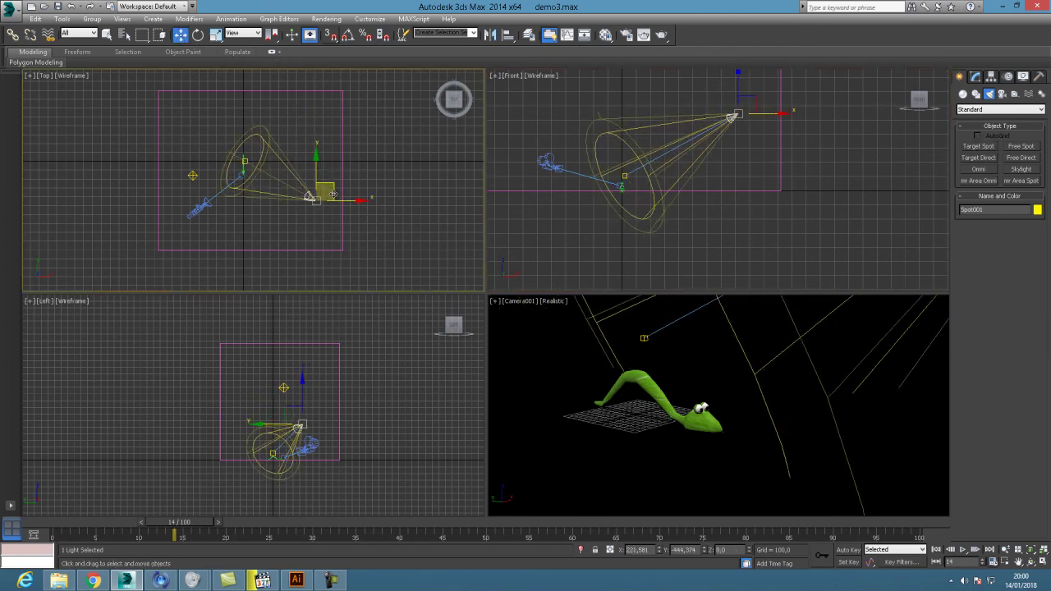
- Move the spot light's target closer to the box's front wall and shift the light outward to about X 956
{"action": "left_click", "coordinate": [247, 161]}
{"action": "left_click_drag", "start_coordinate": [249, 160], "coordinate": [345, 213]}
{"action": "left_click", "coordinate": [311, 200]}
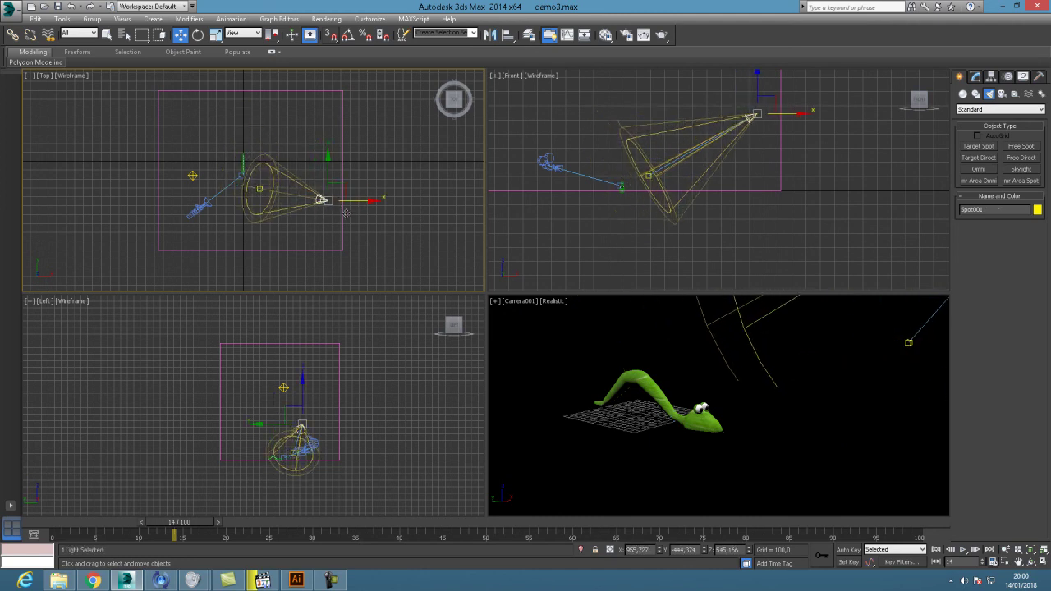
- Assign the grey two-sided material pared to the large box surrounding the worm
{"action": "left_click", "coordinate": [756, 350]}
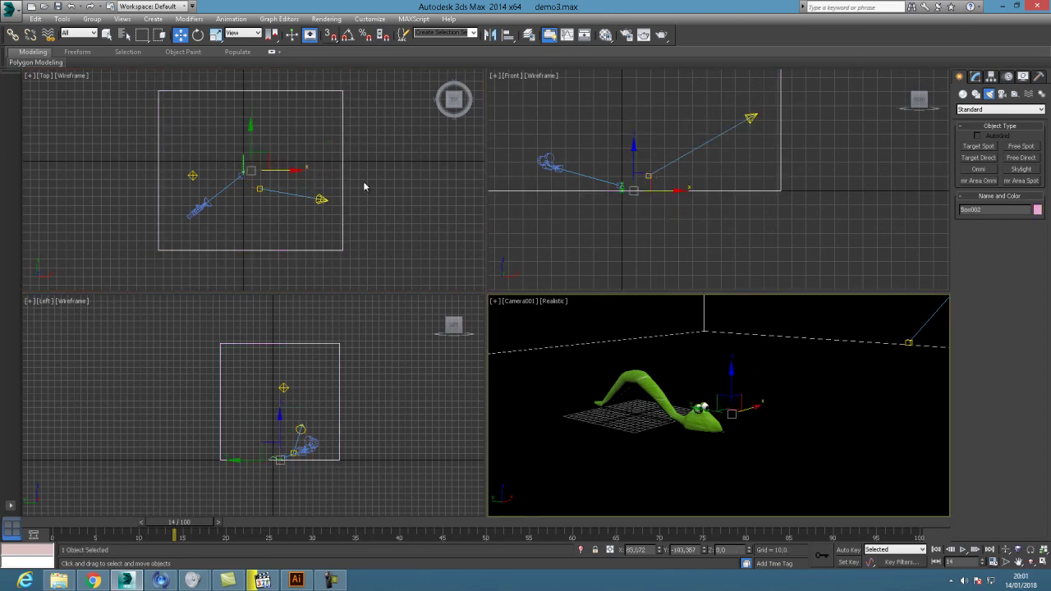
{"action": "right_click", "coordinate": [386, 196]}
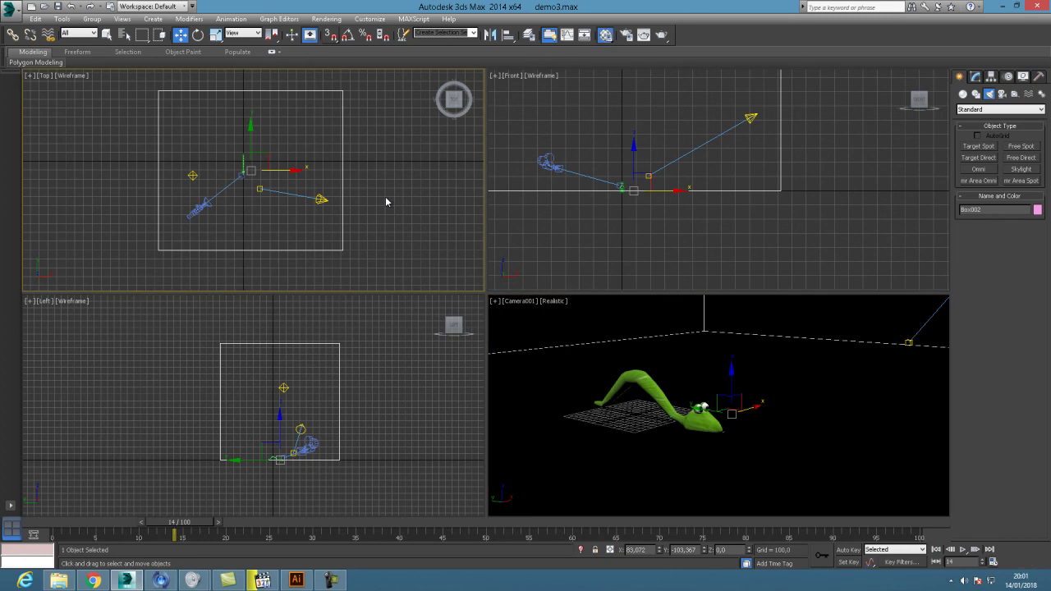
{"action": "key", "text": "m"}
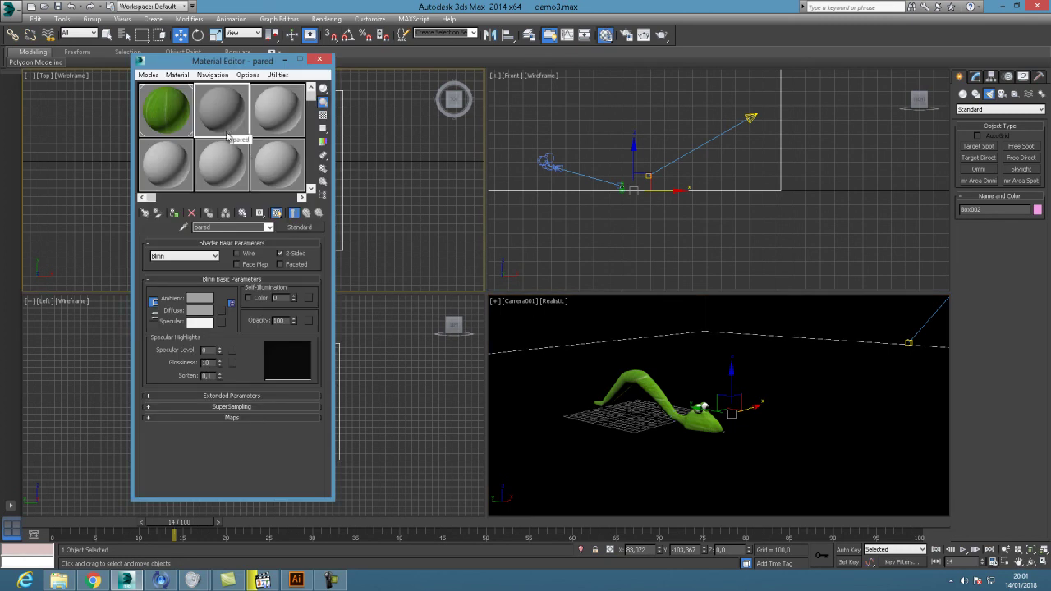
{"action": "left_click", "coordinate": [200, 311]}
{"action": "left_click_drag", "start_coordinate": [310, 113], "coordinate": [313, 99]}
{"action": "left_click", "coordinate": [402, 162]}
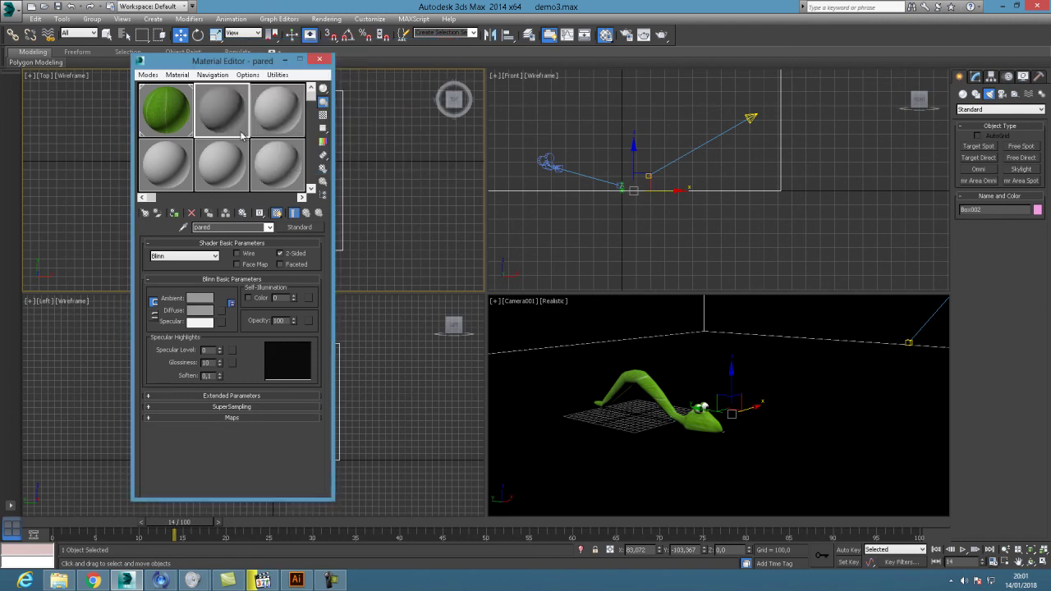
{"action": "left_click_drag", "start_coordinate": [224, 120], "coordinate": [544, 327]}
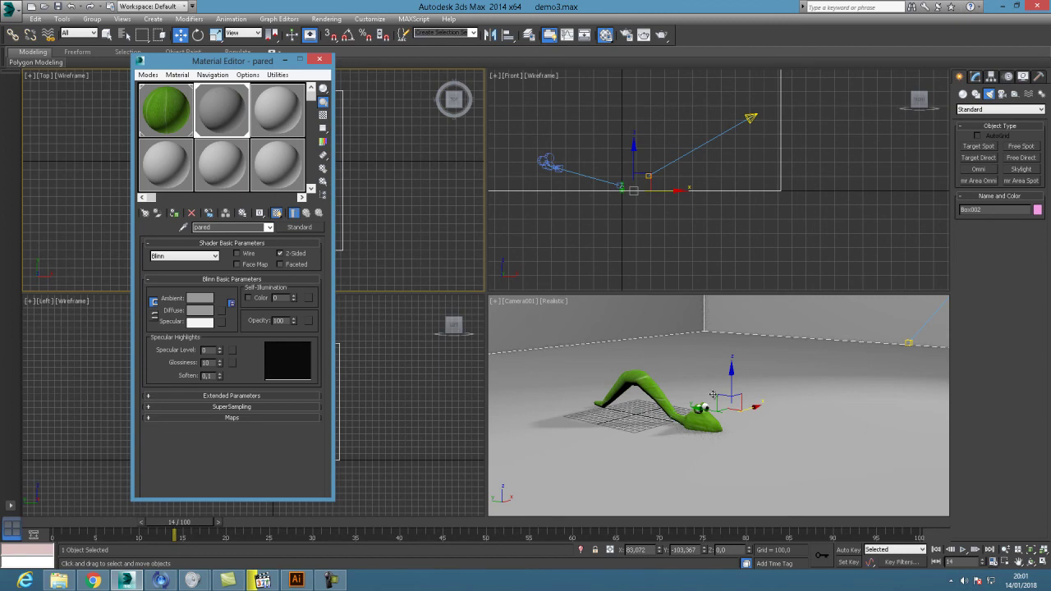
{"action": "left_click", "coordinate": [320, 59]}
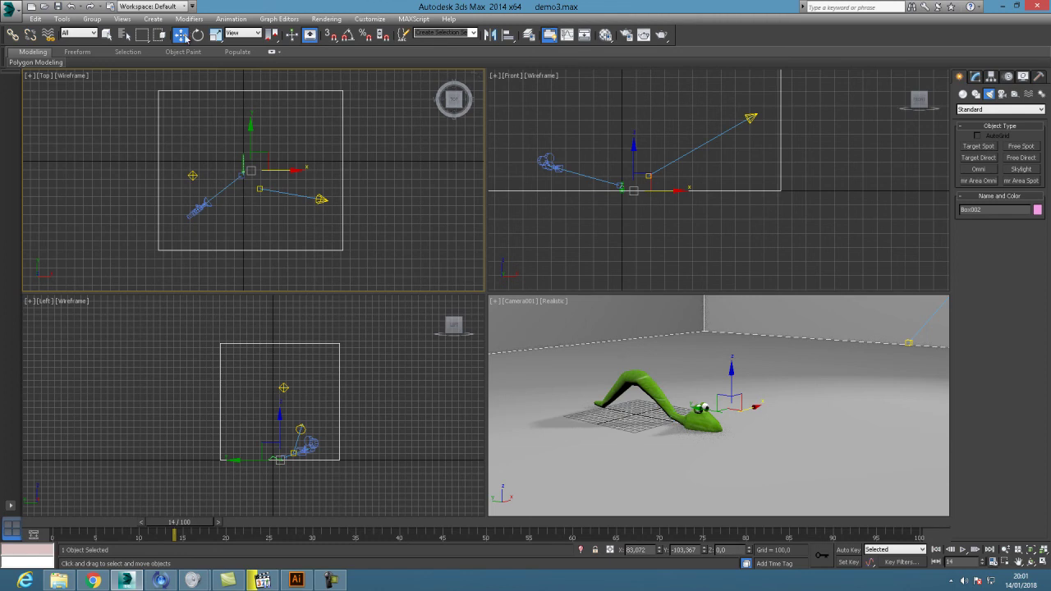
- Examine the light and shadow parameters of the spot light and the Omni light
{"action": "left_click", "coordinate": [320, 199]}
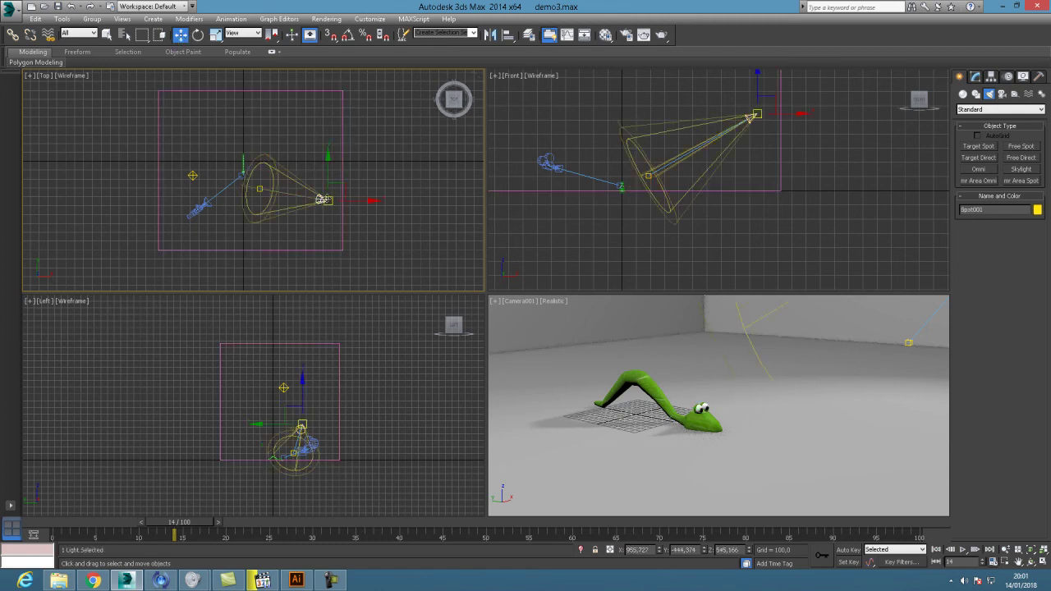
{"action": "left_click", "coordinate": [975, 77]}
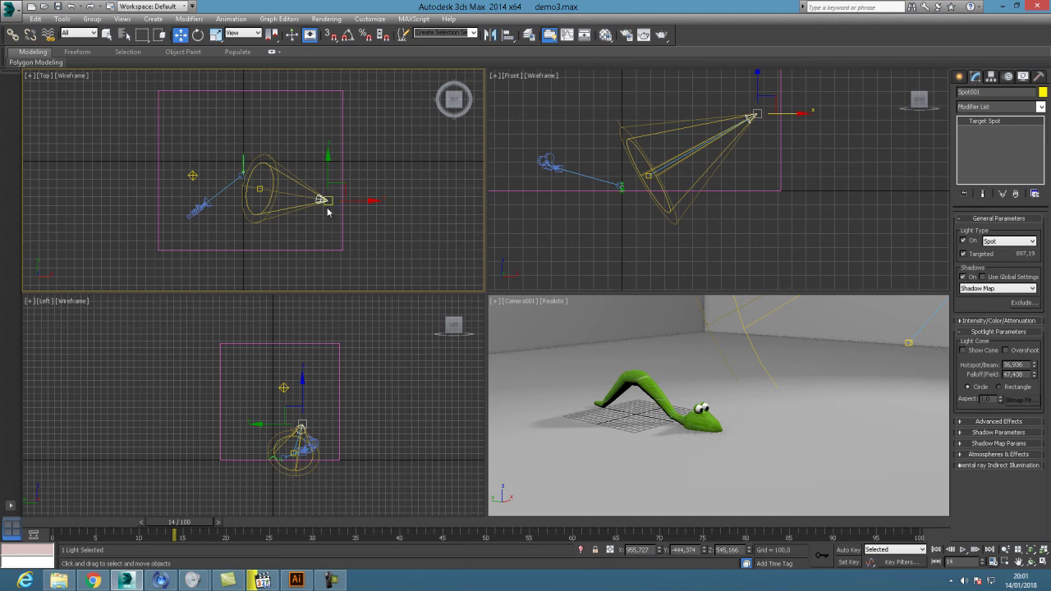
{"action": "left_click", "coordinate": [195, 176]}
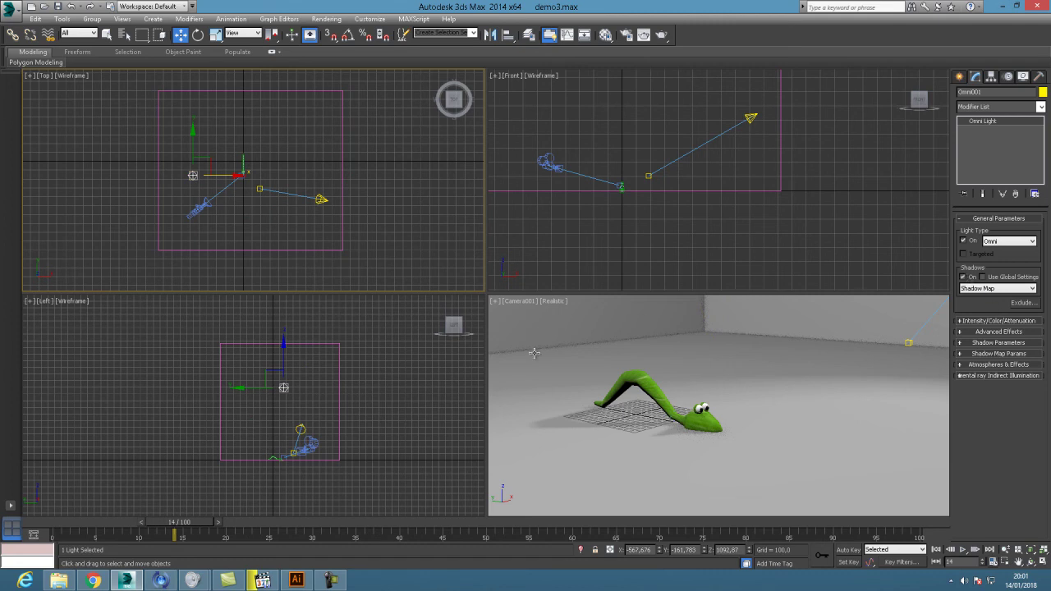
- Turn on Auto Key at frame 0 and animate the camera moving closer to the worm by frame 25
{"action": "left_click_drag", "start_coordinate": [195, 535], "coordinate": [18, 536]}
{"action": "key", "text": "w"}
{"action": "left_click", "coordinate": [848, 550]}
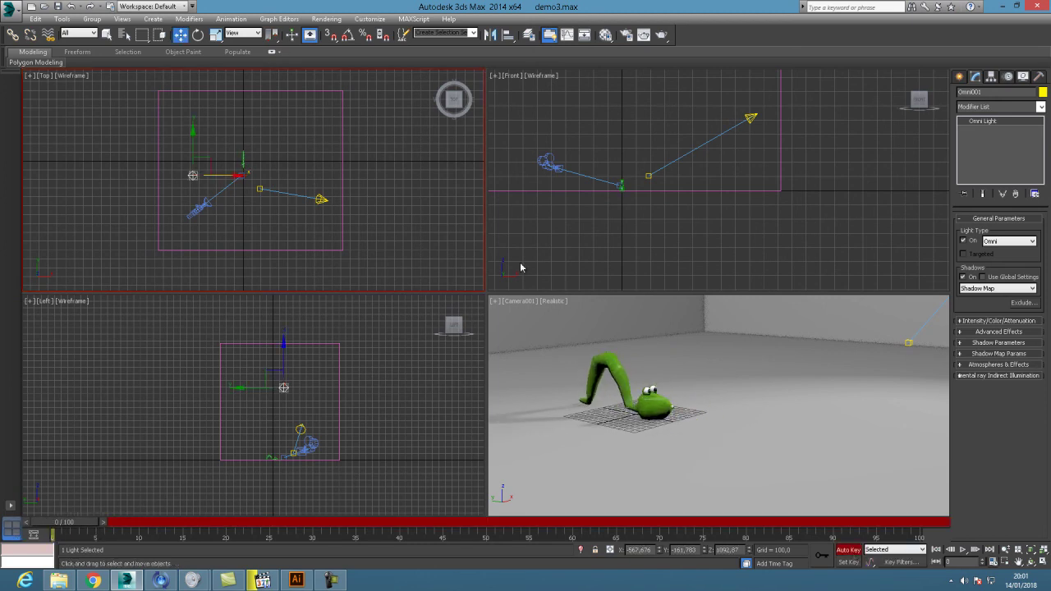
{"action": "left_click", "coordinate": [199, 209]}
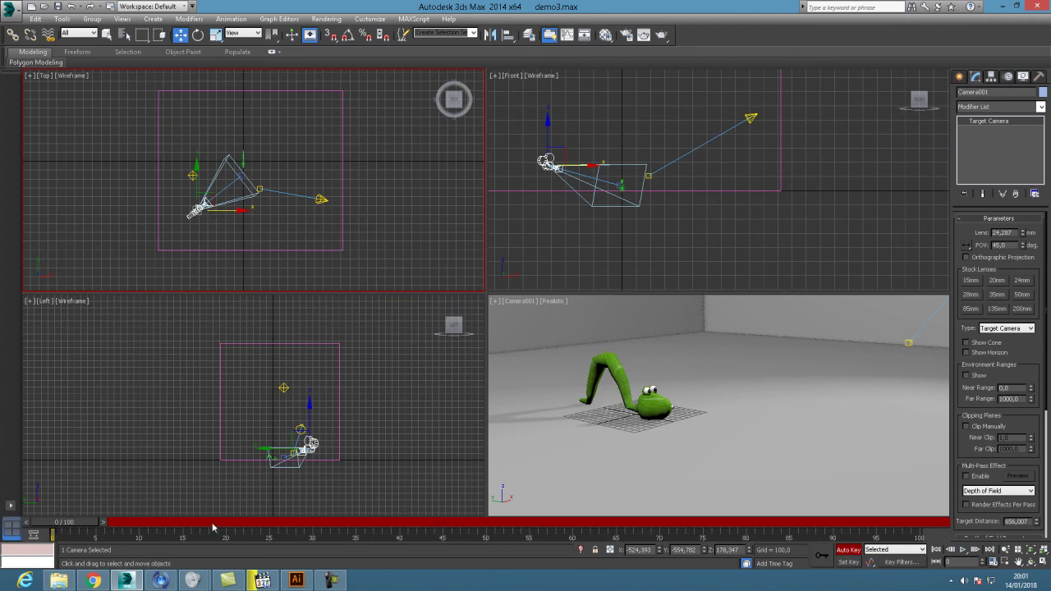
{"action": "left_click_drag", "start_coordinate": [106, 529], "coordinate": [298, 530]}
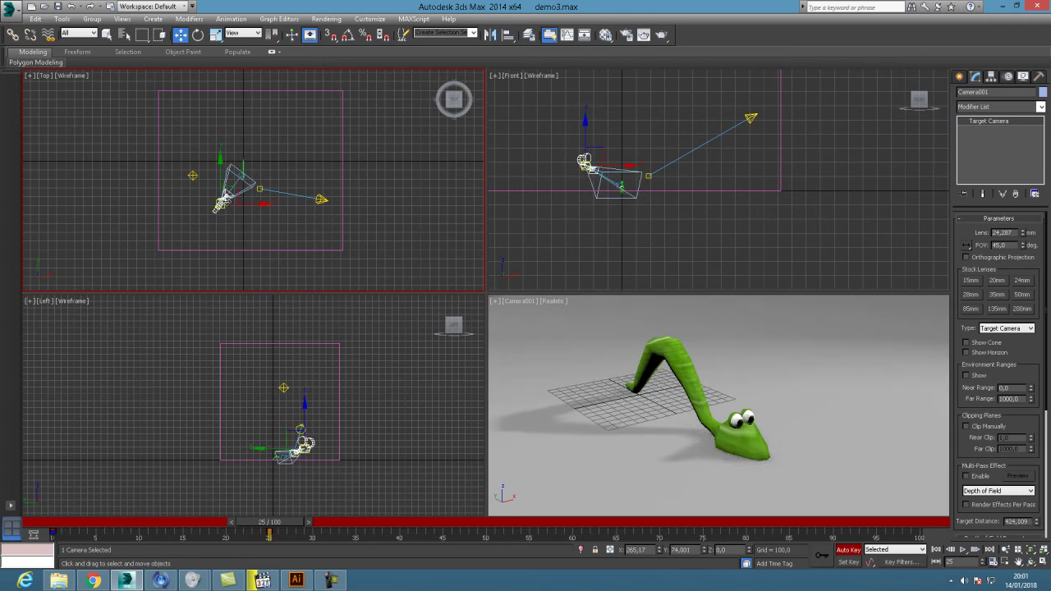
- At frame 50, move the camera across to the worm's other side, to about X 475, Y -586
{"action": "left_click_drag", "start_coordinate": [288, 524], "coordinate": [486, 532]}
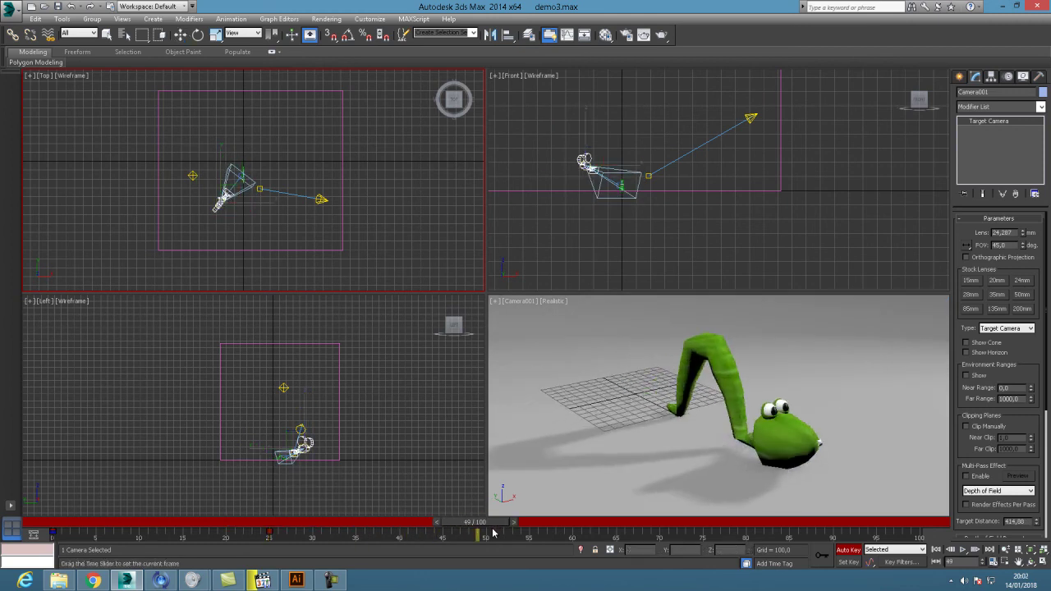
{"action": "key", "text": "w"}
{"action": "left_click_drag", "start_coordinate": [220, 199], "coordinate": [283, 211]}
- At frame 80, truck the camera sideways to reframe the worm and nudge its position in the top view
{"action": "left_click_drag", "start_coordinate": [476, 530], "coordinate": [735, 552]}
{"action": "key", "text": "w"}
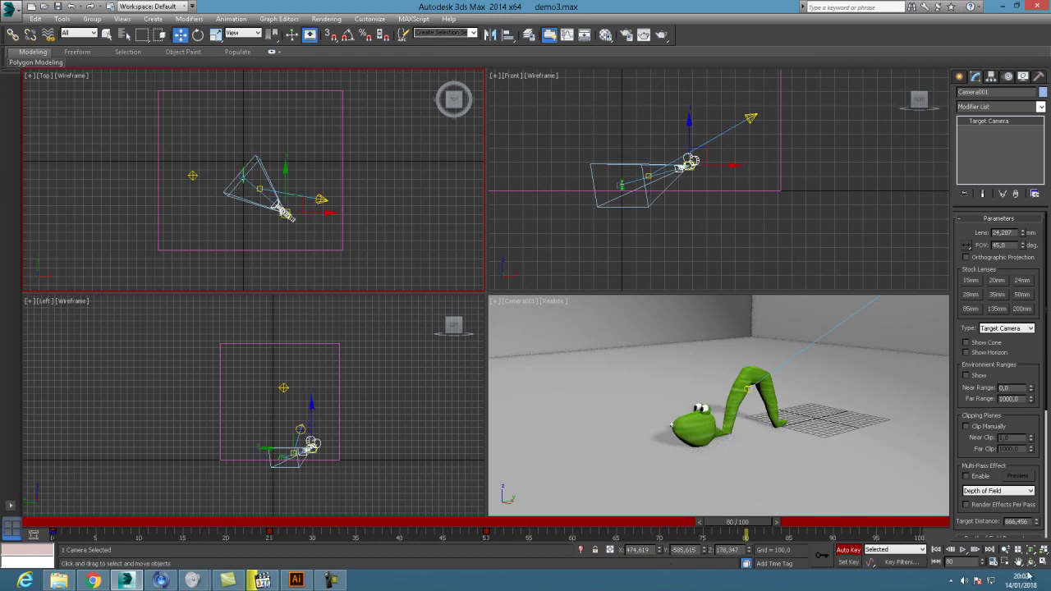
{"action": "left_click", "coordinate": [1018, 561]}
{"action": "left_click_drag", "start_coordinate": [766, 450], "coordinate": [660, 435]}
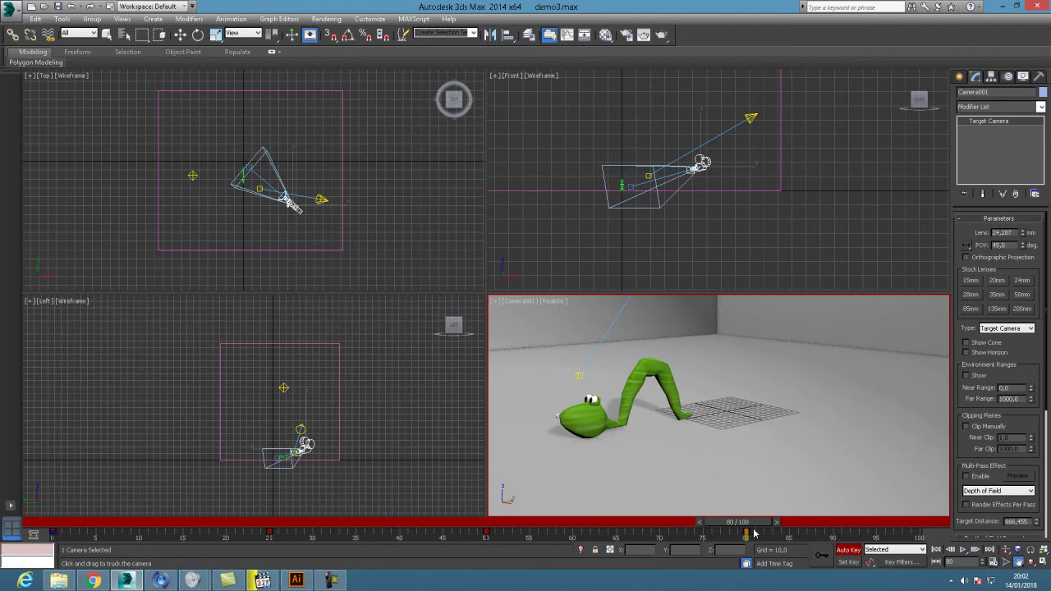
{"action": "left_click", "coordinate": [182, 34]}
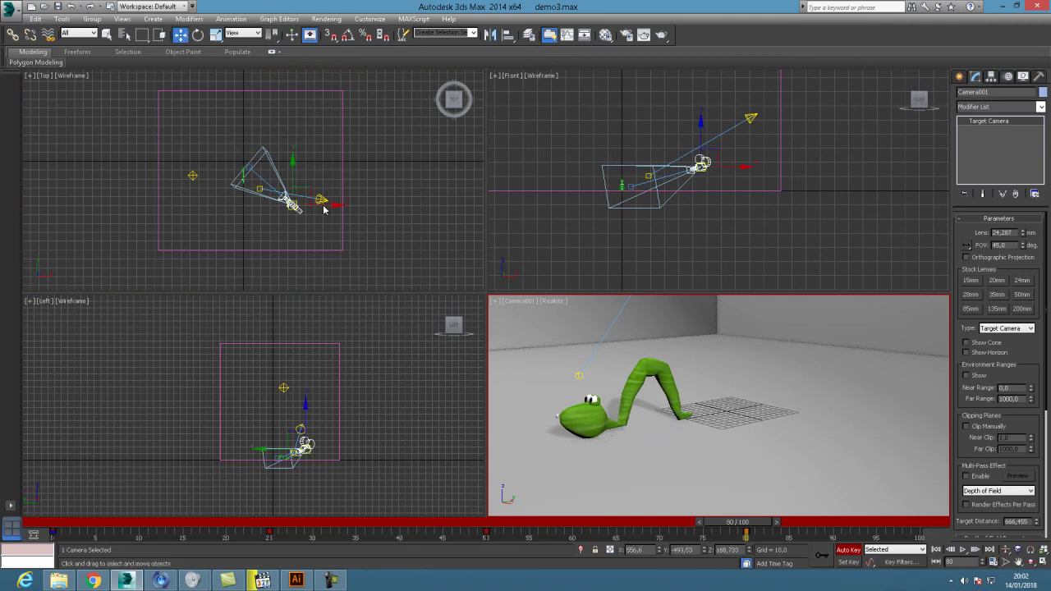
{"action": "mouse_move", "coordinate": [310, 205]}
{"action": "left_mouse_down"}
{"action": "mouse_move", "coordinate": [284, 188]}
{"action": "mouse_move", "coordinate": [316, 200]}
{"action": "mouse_move", "coordinate": [302, 198]}
{"action": "left_mouse_up"}
- Return to frame 25 and pull the camera back from the worm for a wider framing
{"action": "left_click_drag", "start_coordinate": [733, 528], "coordinate": [272, 524]}
{"action": "key", "text": "w"}
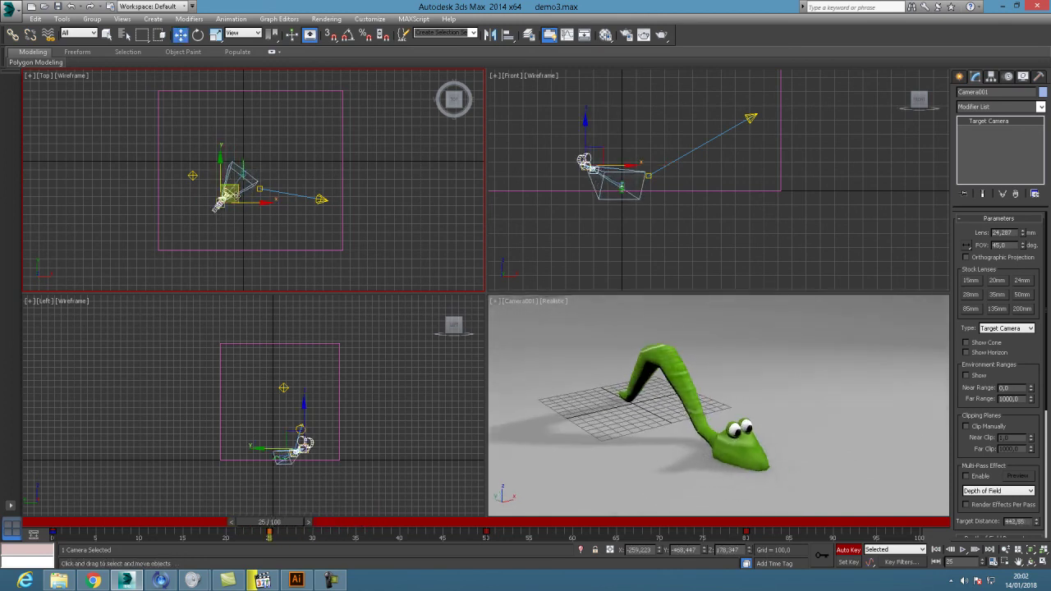
{"action": "left_click_drag", "start_coordinate": [234, 197], "coordinate": [236, 207]}
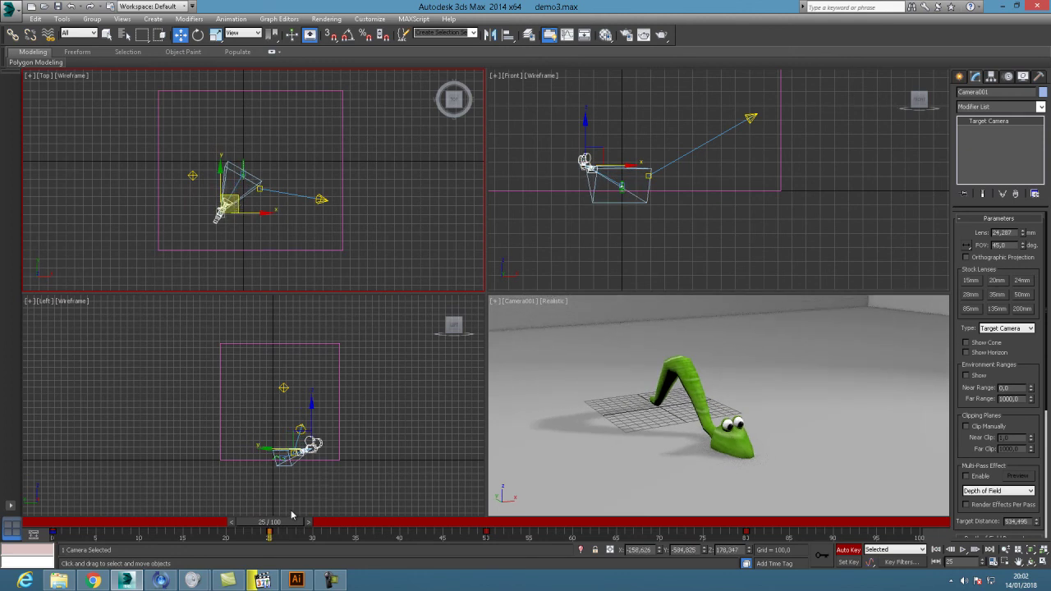
- Scrub through the camera animation and examine the worm's framing around frame 37 in the maximized camera view
{"action": "left_click_drag", "start_coordinate": [293, 523], "coordinate": [555, 537]}
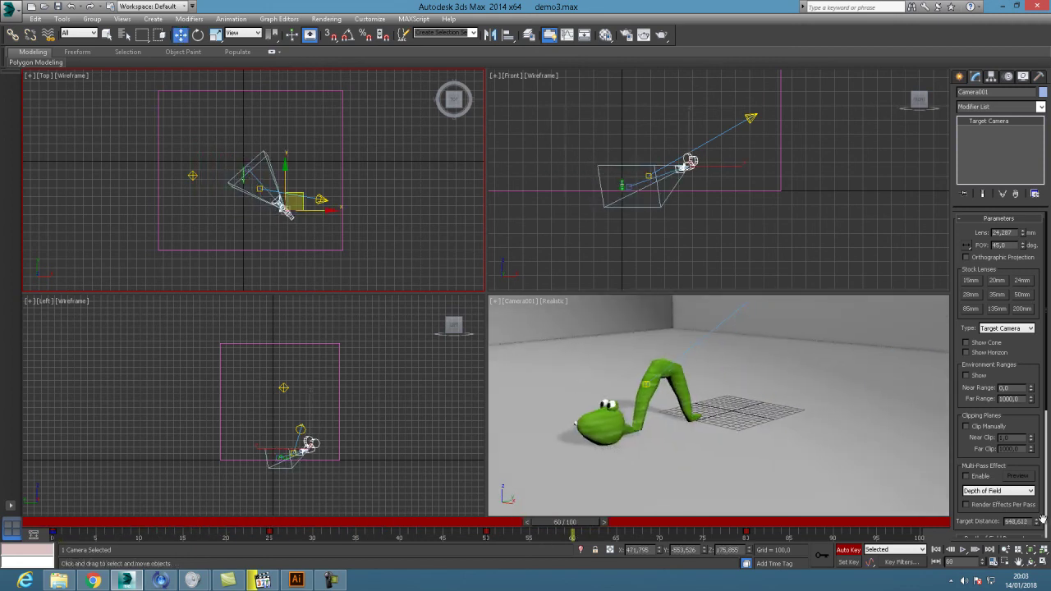
{"action": "left_click", "coordinate": [1043, 563]}
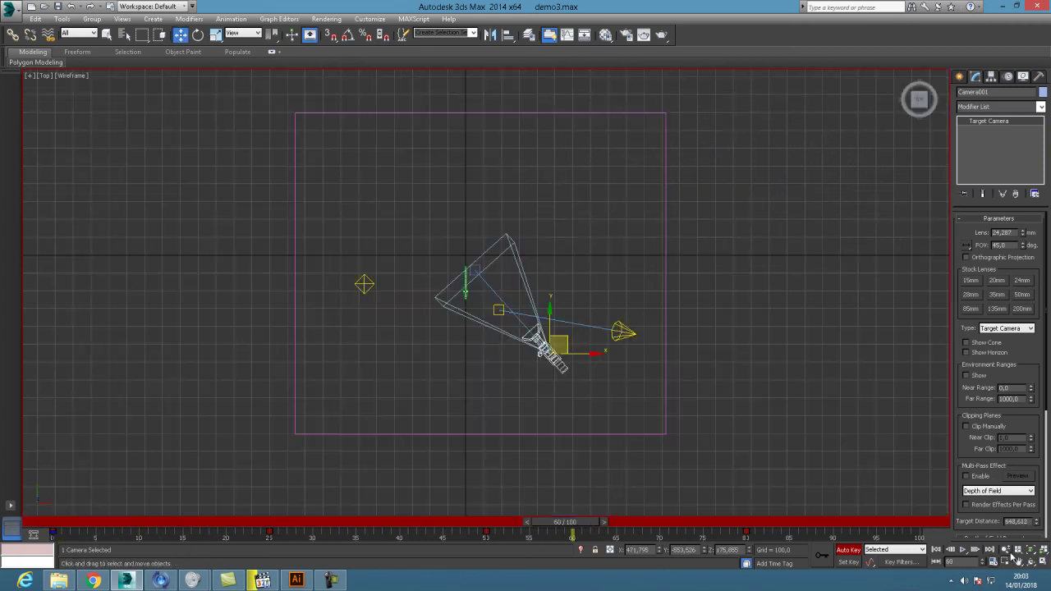
{"action": "left_click", "coordinate": [1042, 564]}
{"action": "left_click", "coordinate": [722, 493]}
{"action": "left_click_drag", "start_coordinate": [580, 526], "coordinate": [378, 519]}
{"action": "left_click", "coordinate": [1042, 563]}
{"action": "key", "text": "w"}
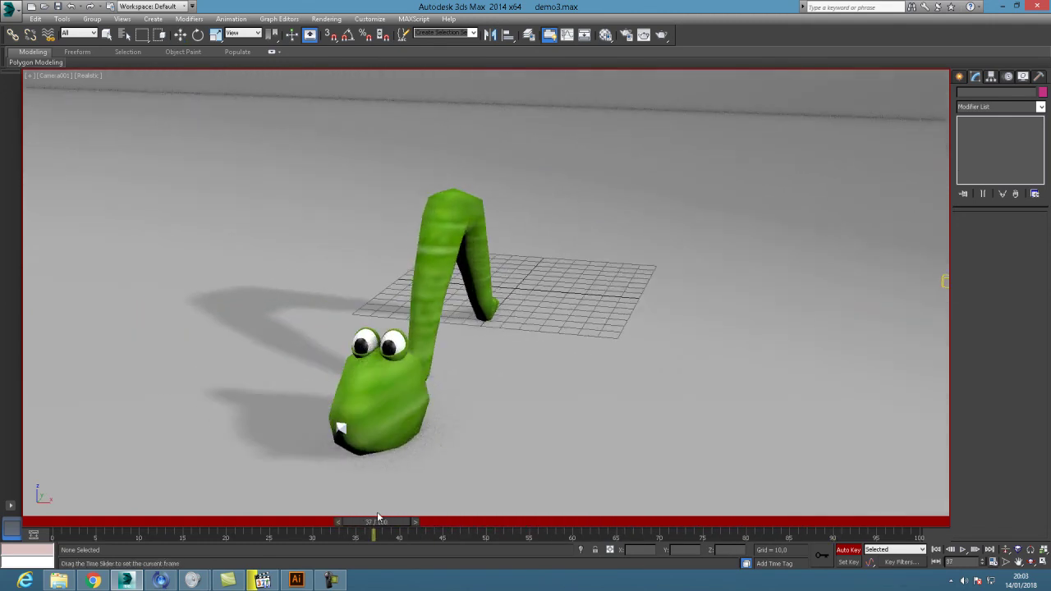